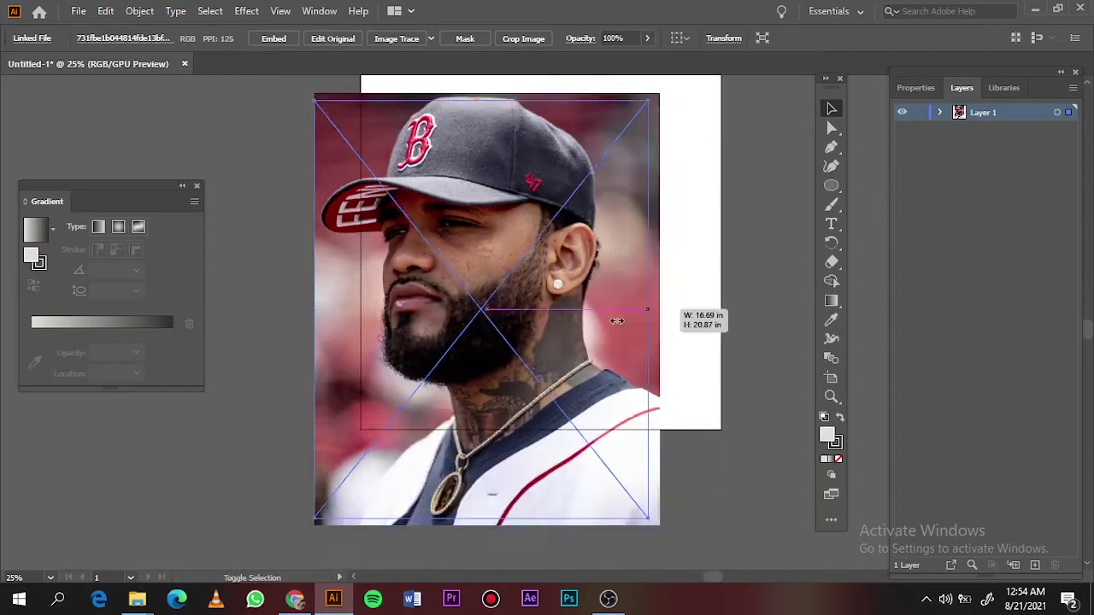
Scale the reference photo to the artboard, then add Layer 2 above it and set its black fill
drag(624, 303, 692, 254)
click(691, 254)
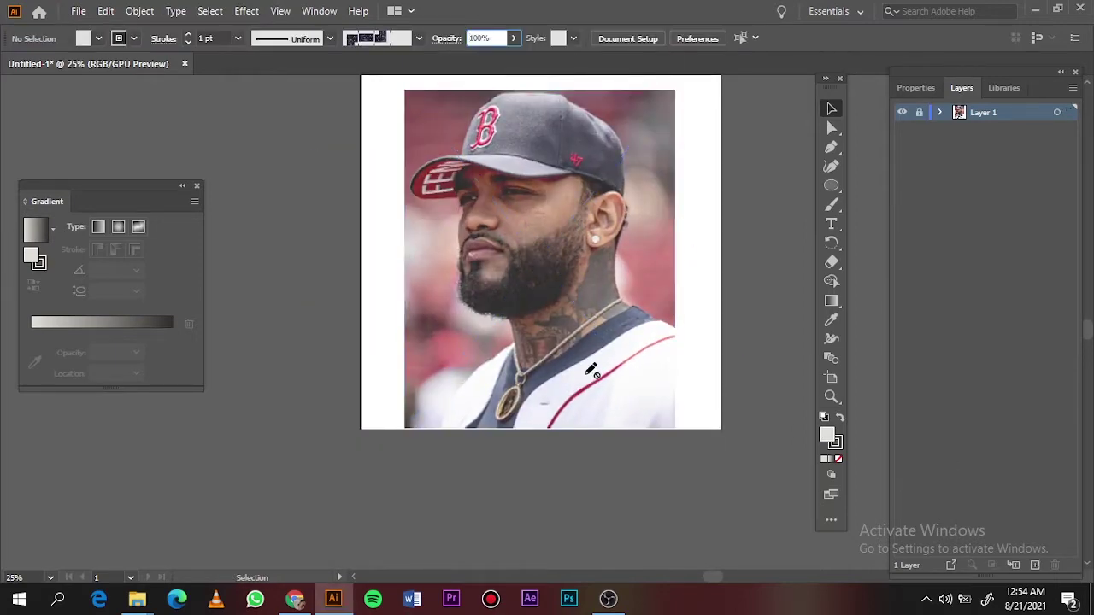
key(ctrl+0)
click(1034, 565)
double_click(826, 435)
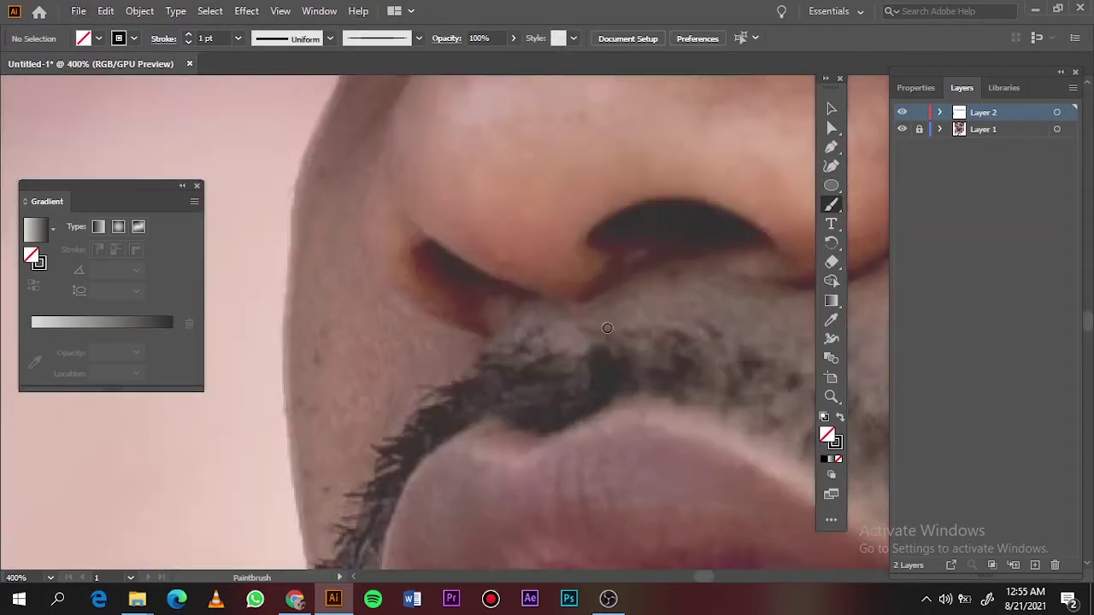
Trace the nostril edge, its lower curve, the inner nostril and the nose side with the Paintbrush
drag(558, 377, 468, 332)
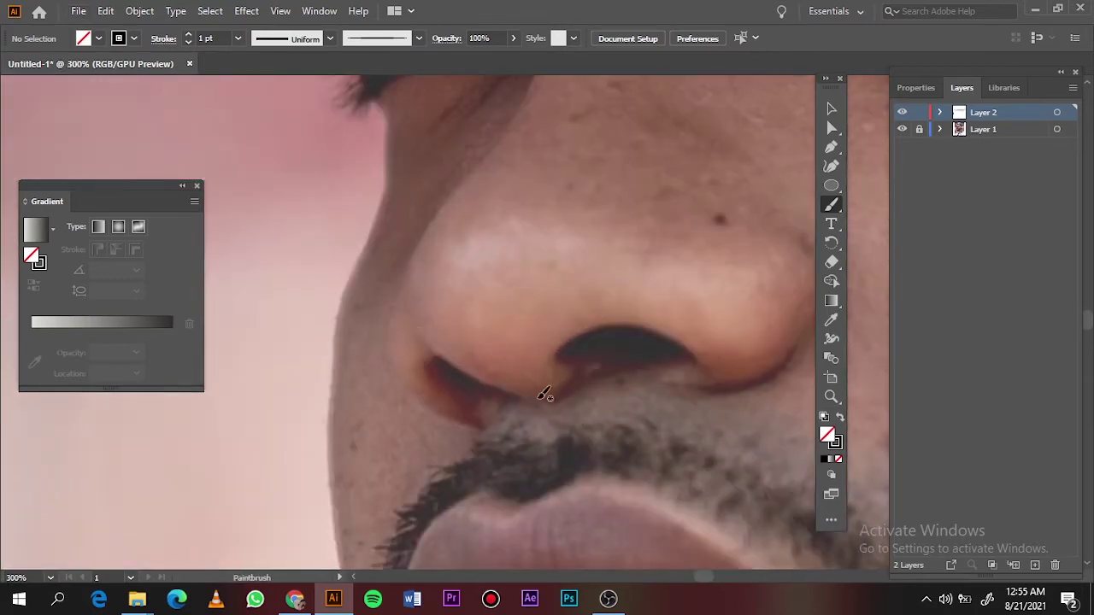
drag(530, 398, 413, 319)
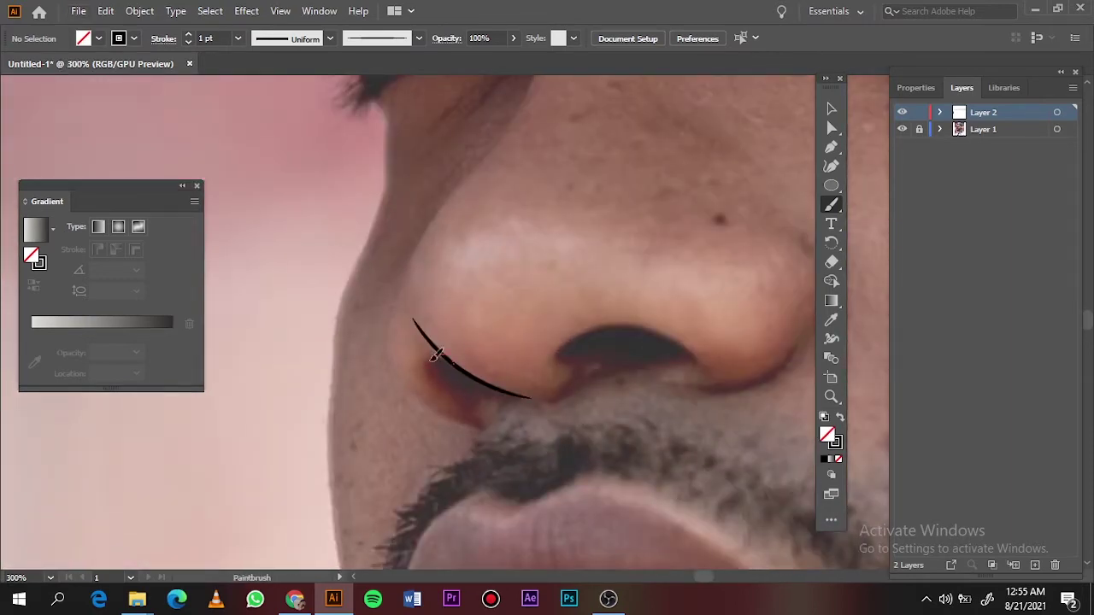
mouse_move(476, 426)
mouse_down()
mouse_move(435, 208)
mouse_move(536, 77)
mouse_up()
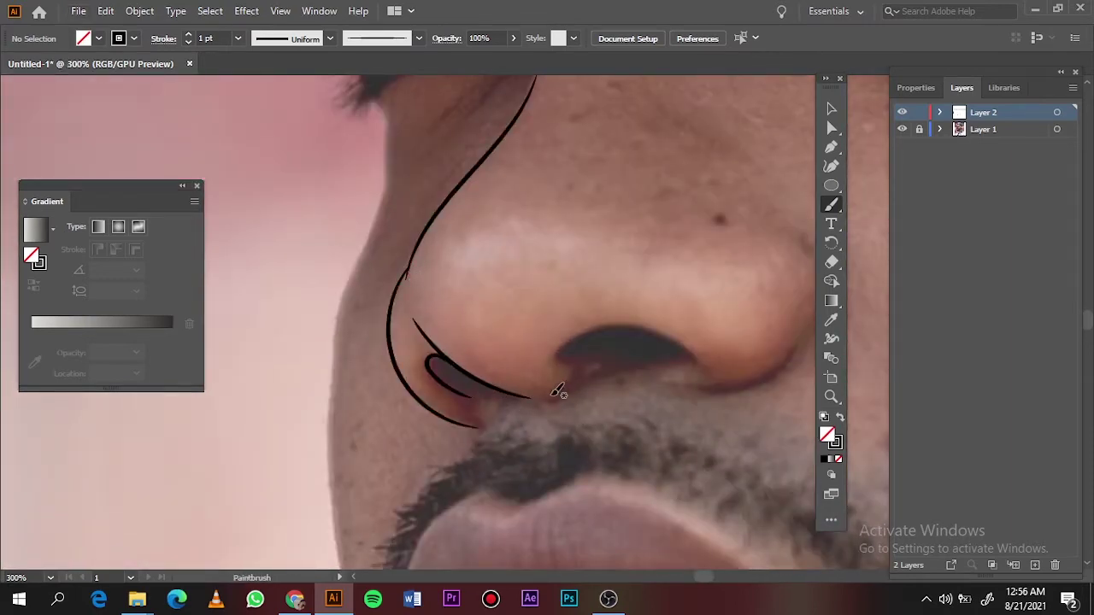
drag(681, 342, 675, 354)
key(ctrl+minus)
key(ctrl+minus)
scroll(411, 322, up, 5)
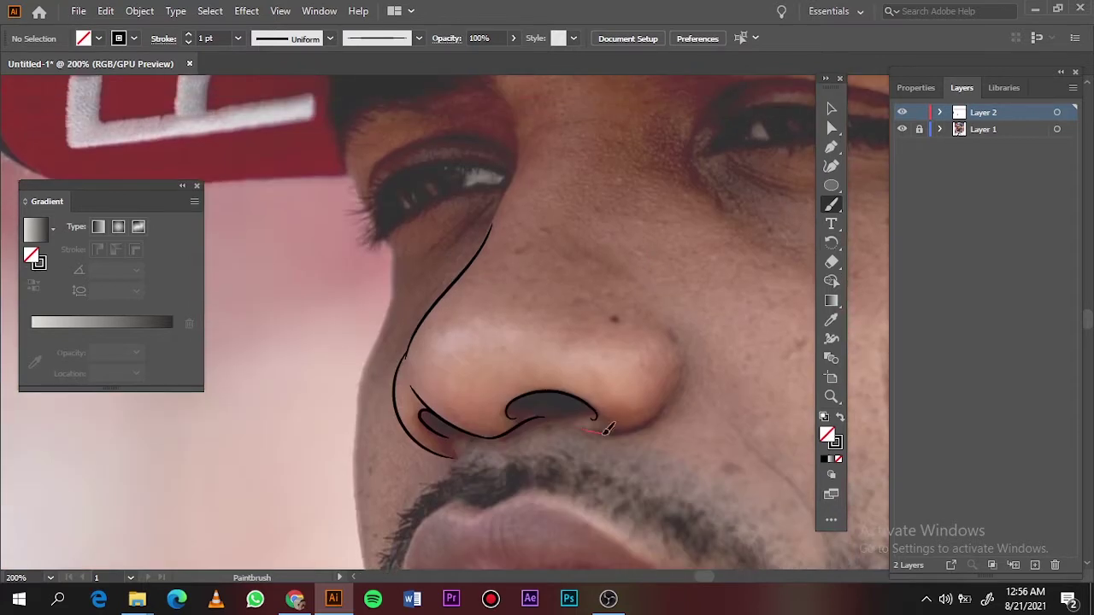
key(ctrl+plus)
key(ctrl+plus)
Outline the upper and lower eyelids, then draw black-filled, stroke-free eyelash spikes
mouse_move(510, 214)
mouse_down()
mouse_move(541, 318)
mouse_move(495, 431)
mouse_up()
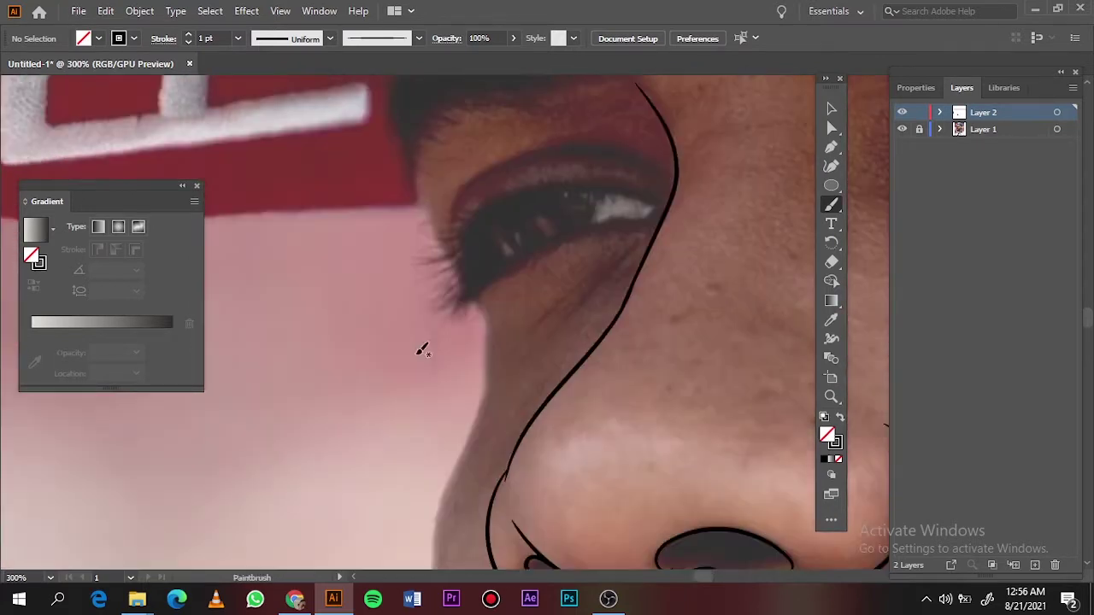
key(ctrl+plus)
mouse_move(650, 192)
mouse_down()
mouse_move(694, 212)
mouse_move(439, 346)
mouse_up()
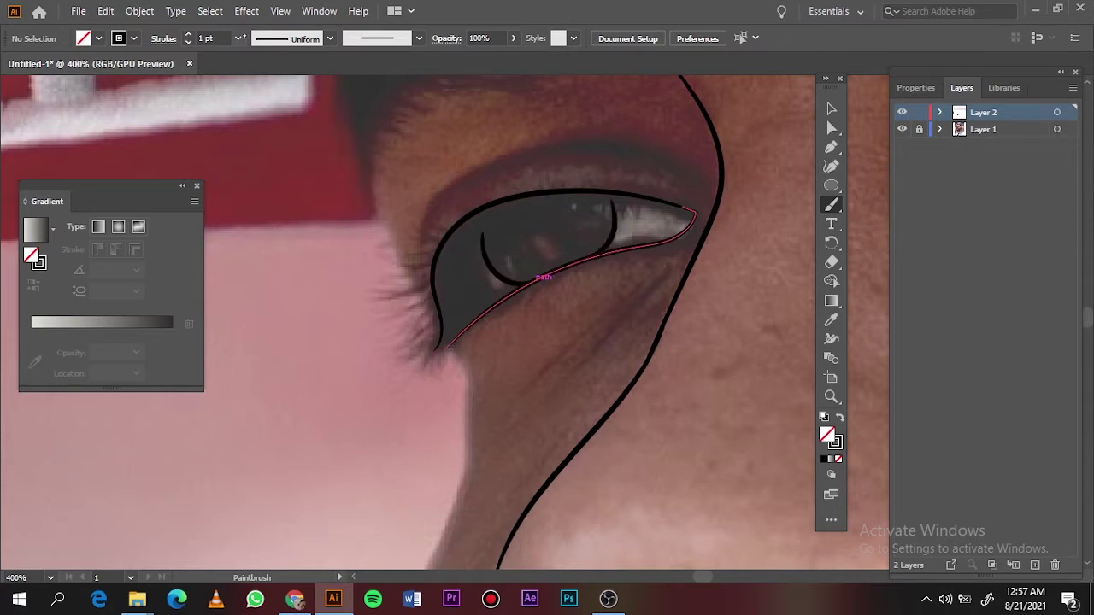
key(shift+x)
key(n)
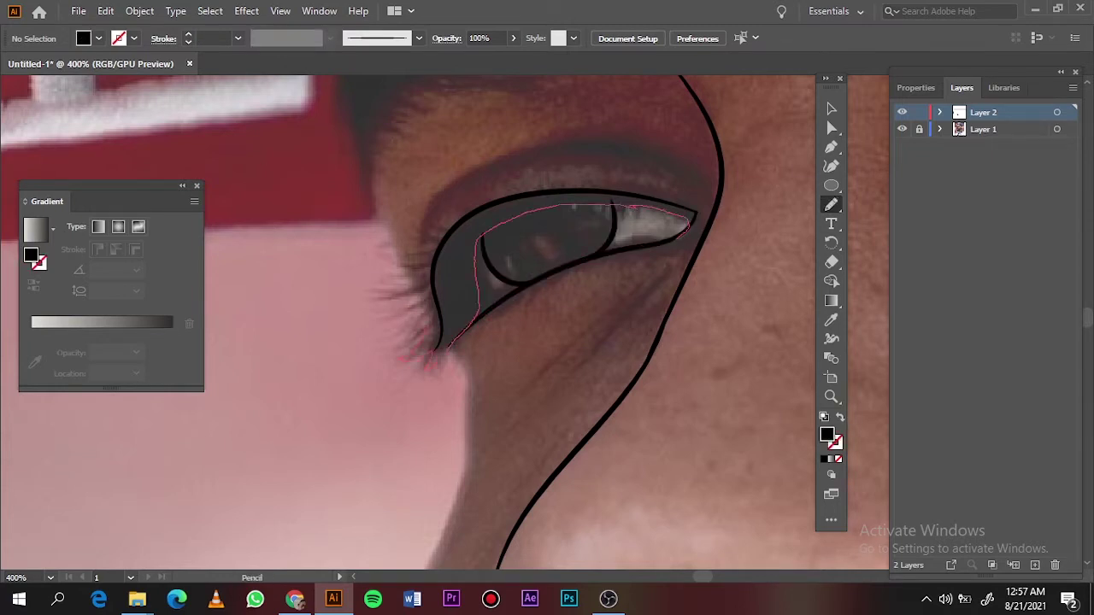
drag(687, 225, 688, 232)
mouse_move(448, 246)
mouse_down()
mouse_move(398, 318)
mouse_move(412, 313)
mouse_up()
Fill the iris and the grey gap beside it solid black, then return to stroke-only brush lines
key(ctrl+0)
scroll(488, 232, up, 5)
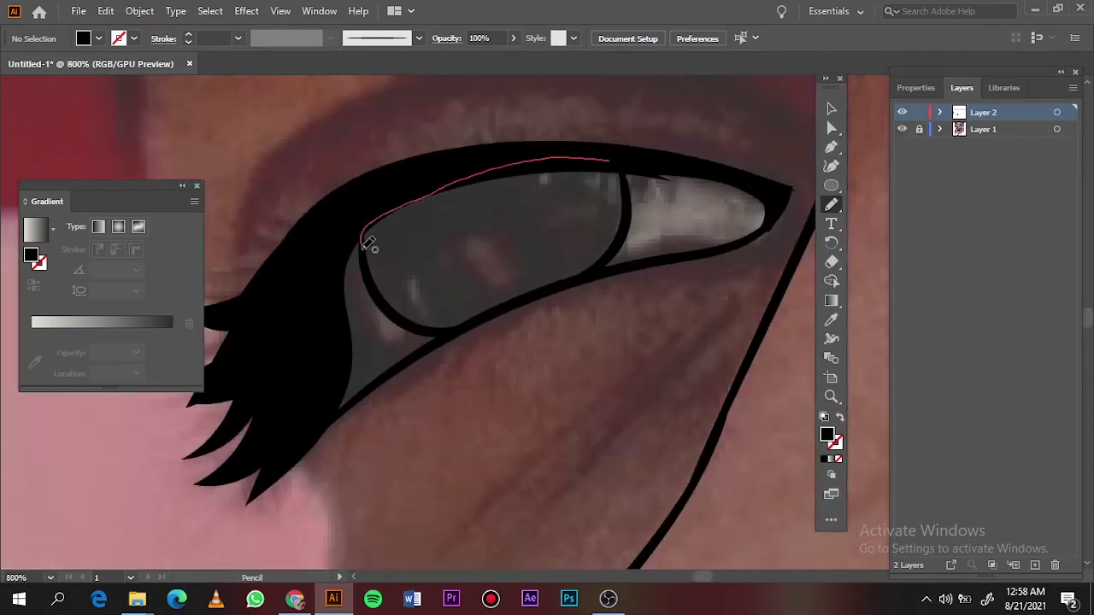
drag(623, 182, 623, 182)
drag(455, 319, 396, 362)
drag(367, 248, 370, 249)
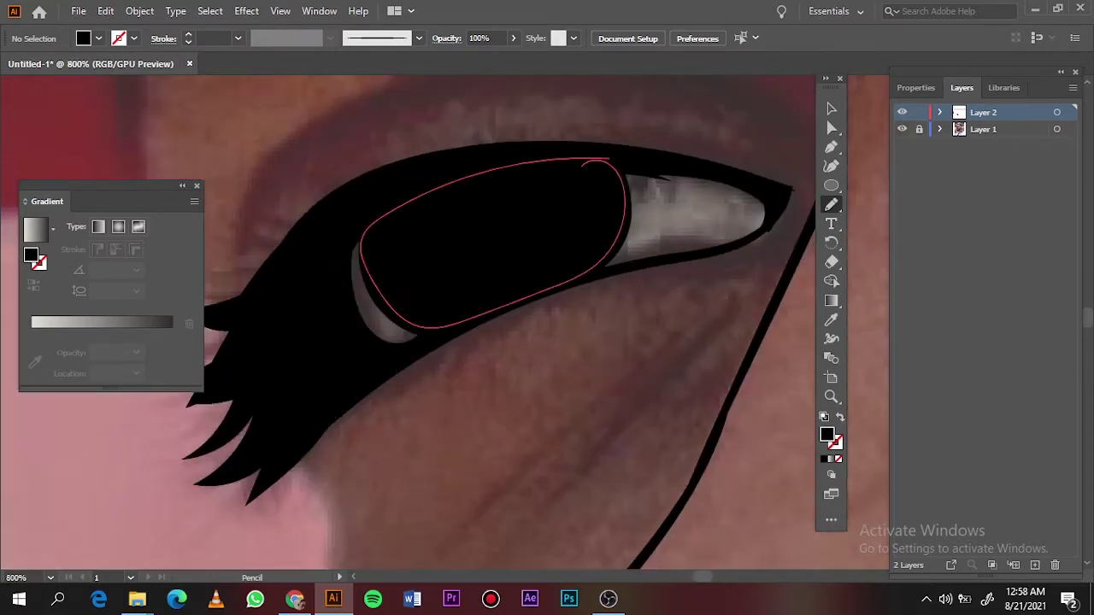
key(b)
key(shift+x)
scroll(356, 156, down, 4)
Set the stroke weight to 0.5 pt, then 1 pt, and draw the cheek line beside the nose
click(238, 38)
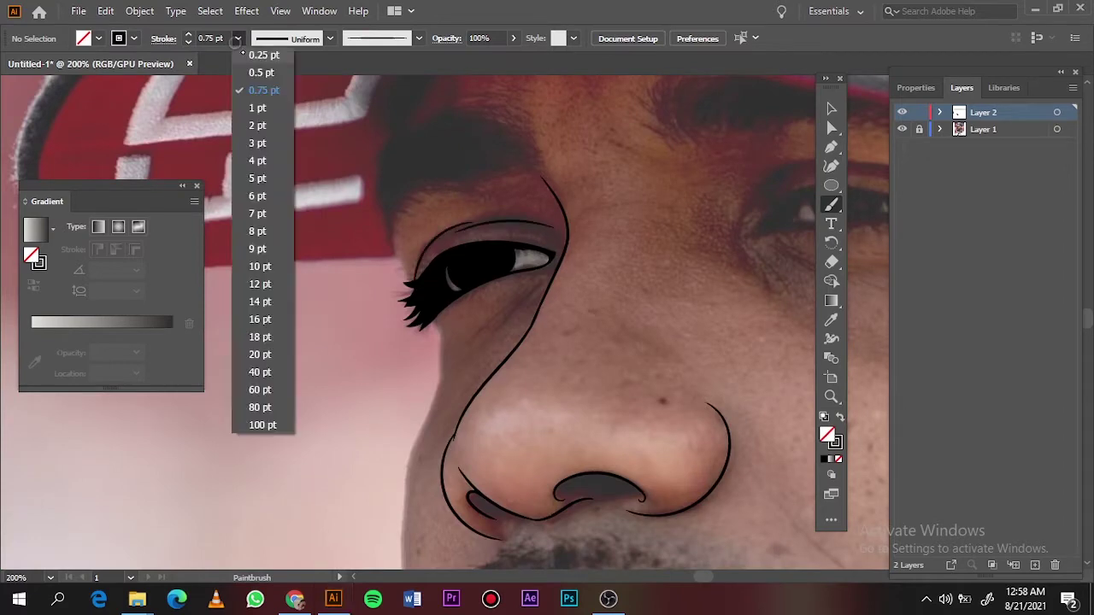
click(261, 89)
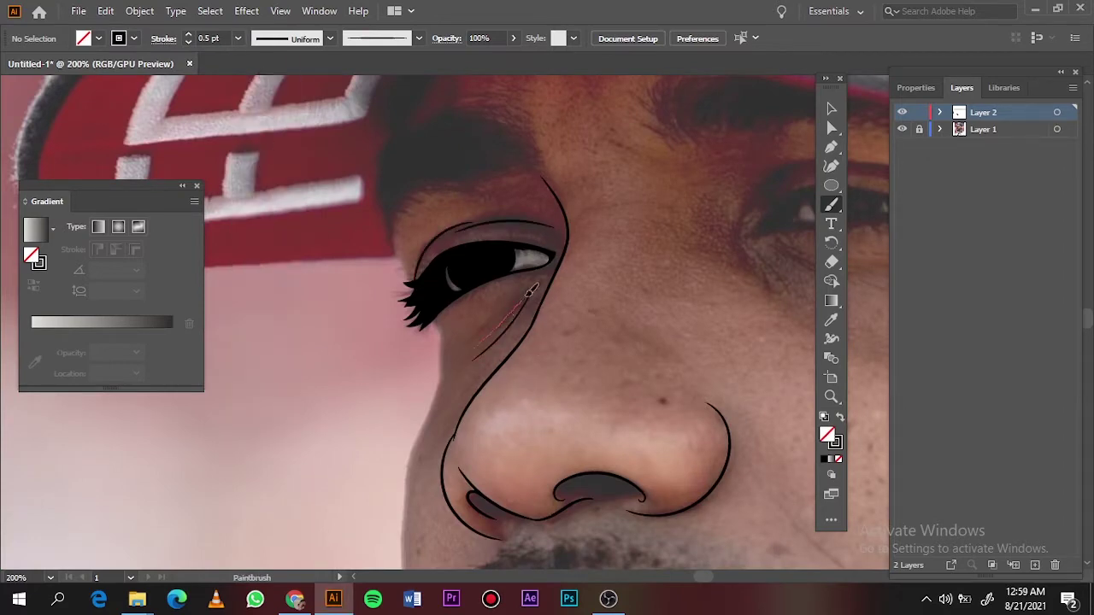
click(238, 37)
click(257, 107)
drag(437, 323, 407, 547)
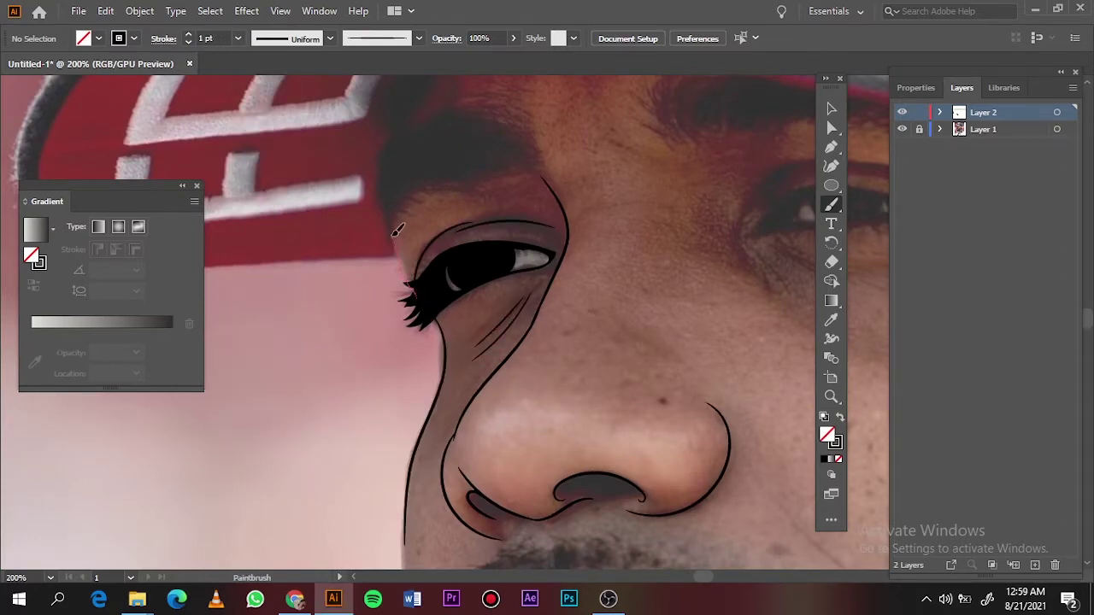
scroll(397, 230, down, 4)
scroll(422, 351, up, 2)
scroll(421, 352, up, 2)
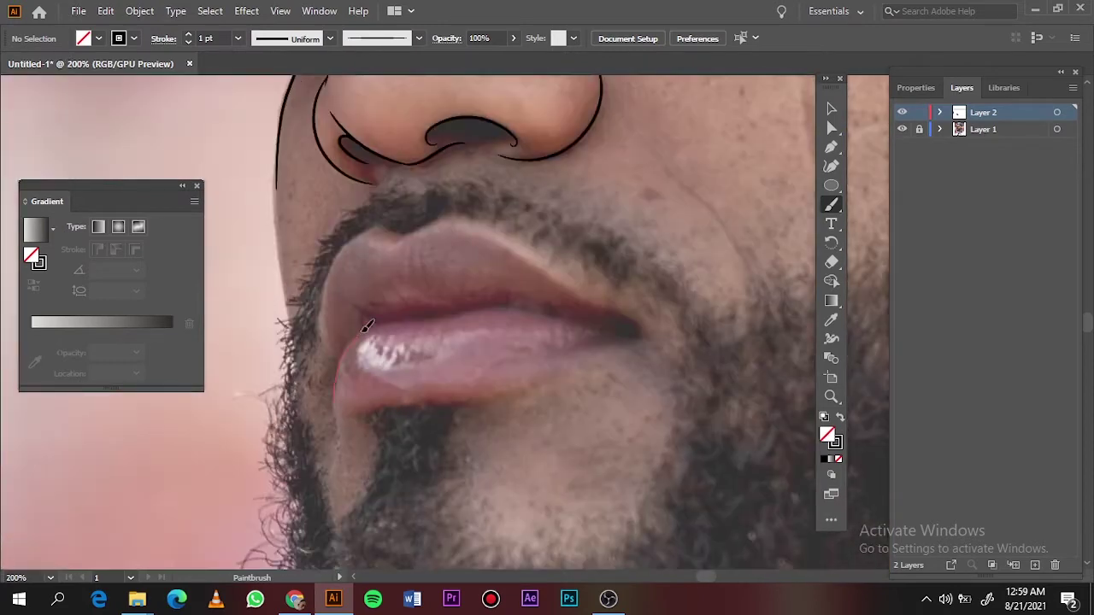
Outline the lower lip and the upper lip out to the lip corner
drag(366, 327, 635, 333)
drag(579, 357, 632, 333)
drag(330, 341, 421, 239)
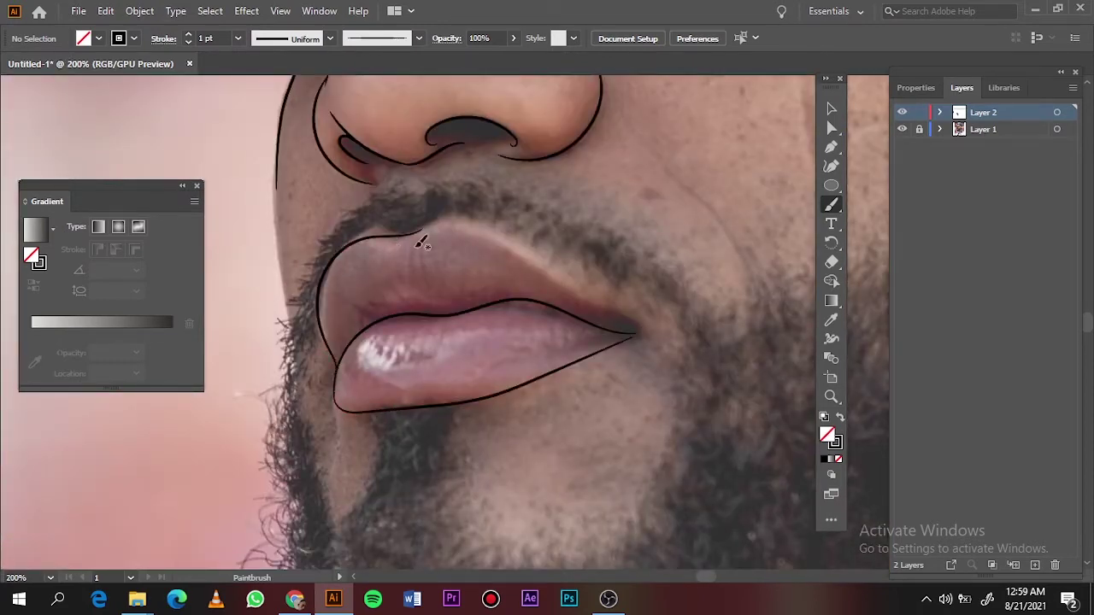
key(ctrl+plus)
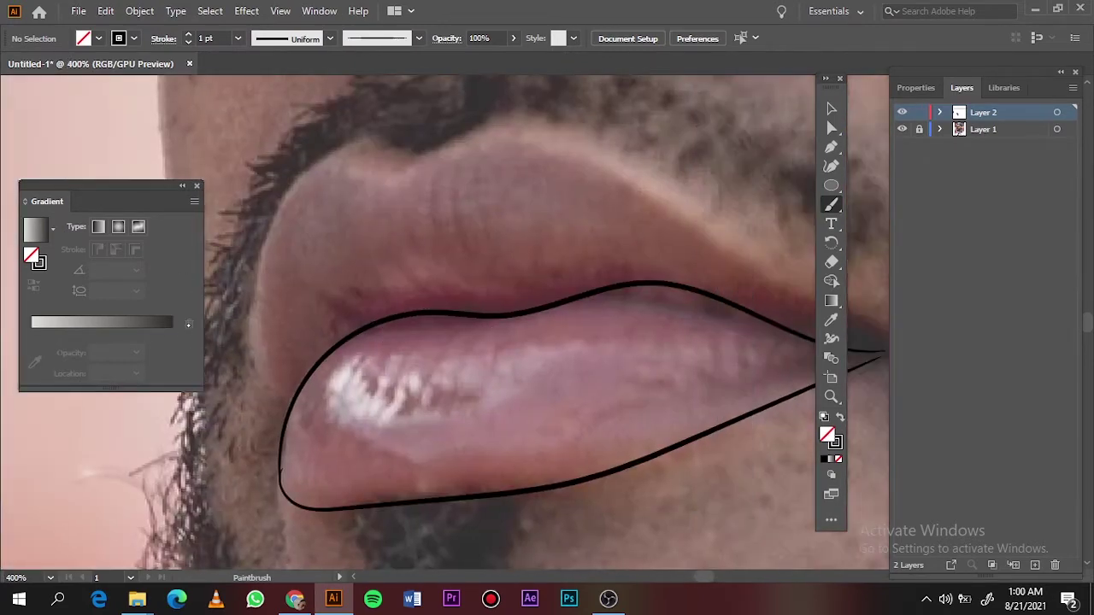
drag(256, 330, 433, 152)
drag(883, 335, 881, 338)
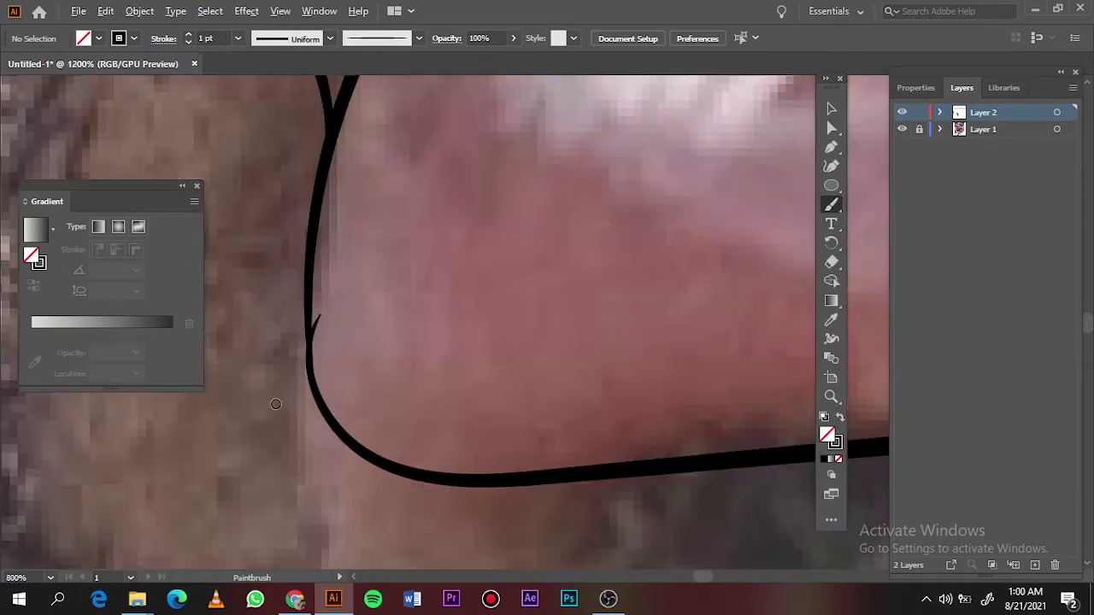
key(ctrl+plus)
Draw the second eye's eyelids, then fill the inner corner with black spiky lashes
key(ctrl+0)
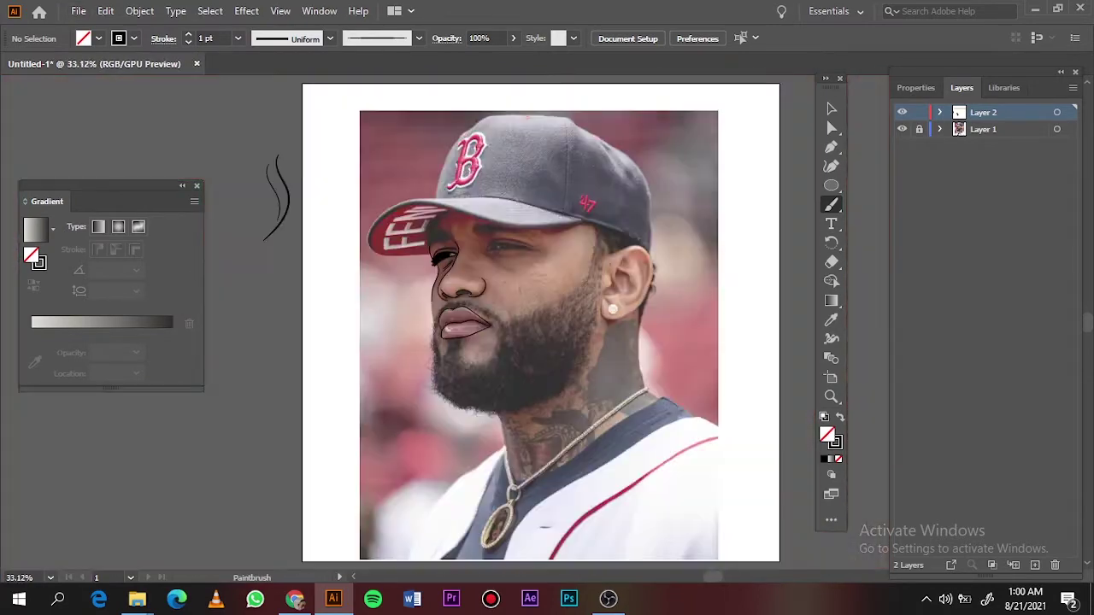
scroll(508, 255, up, 6)
mouse_move(388, 363)
mouse_down()
mouse_move(806, 366)
mouse_move(574, 350)
mouse_up()
key(ctrl+plus)
key(n)
drag(378, 303, 422, 361)
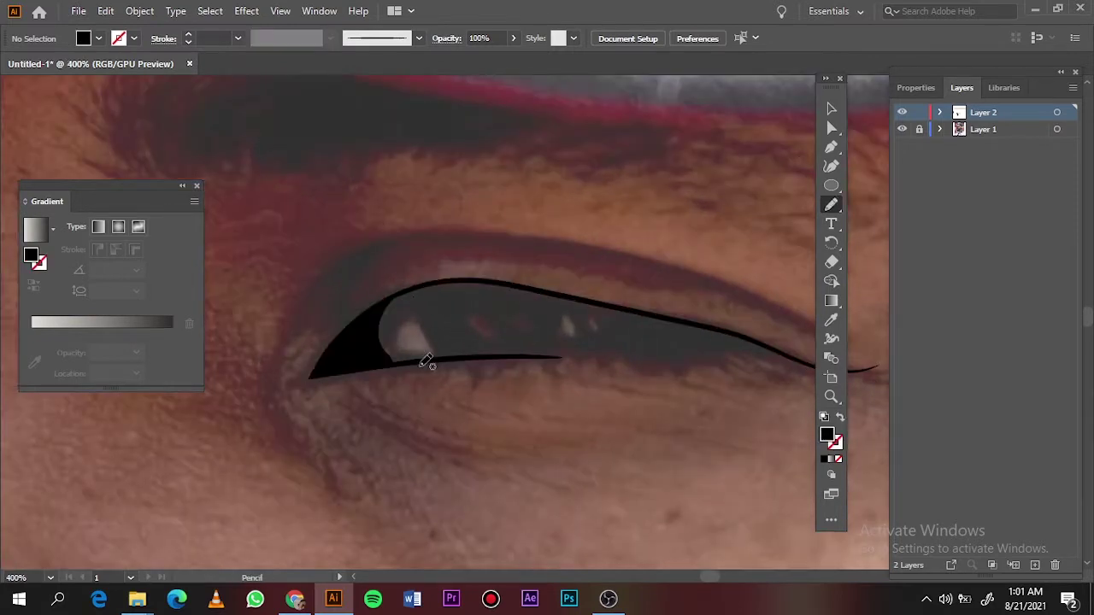
drag(389, 242, 400, 294)
Fill the iris black and add black notch shapes along the lid
key(ctrl+plus)
drag(334, 256, 316, 366)
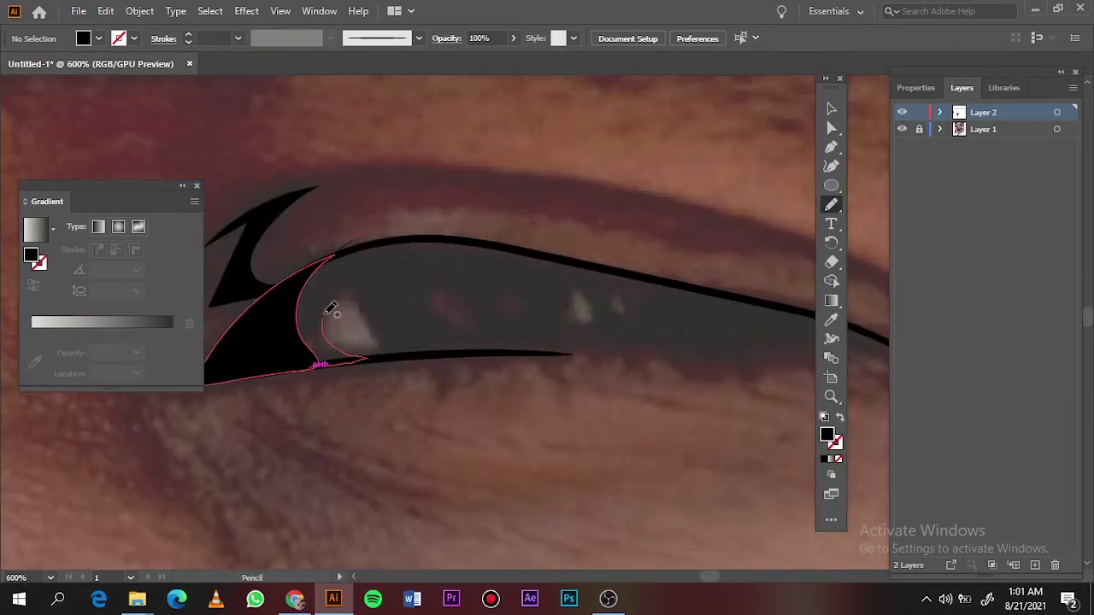
mouse_move(331, 310)
mouse_down()
mouse_move(373, 320)
mouse_move(586, 302)
mouse_move(513, 355)
mouse_up()
mouse_move(569, 269)
mouse_down()
mouse_move(550, 350)
mouse_move(806, 310)
mouse_move(589, 278)
mouse_up()
key(ctrl+minus)
key(ctrl+plus)
drag(506, 339, 594, 334)
Return to stroke-only Paintbrush lines and draw the crease above the upper lid
key(ctrl+minus)
key(b)
key(shift+x)
key(ctrl+minus)
mouse_move(309, 257)
mouse_down()
mouse_move(366, 183)
mouse_move(716, 231)
mouse_up()
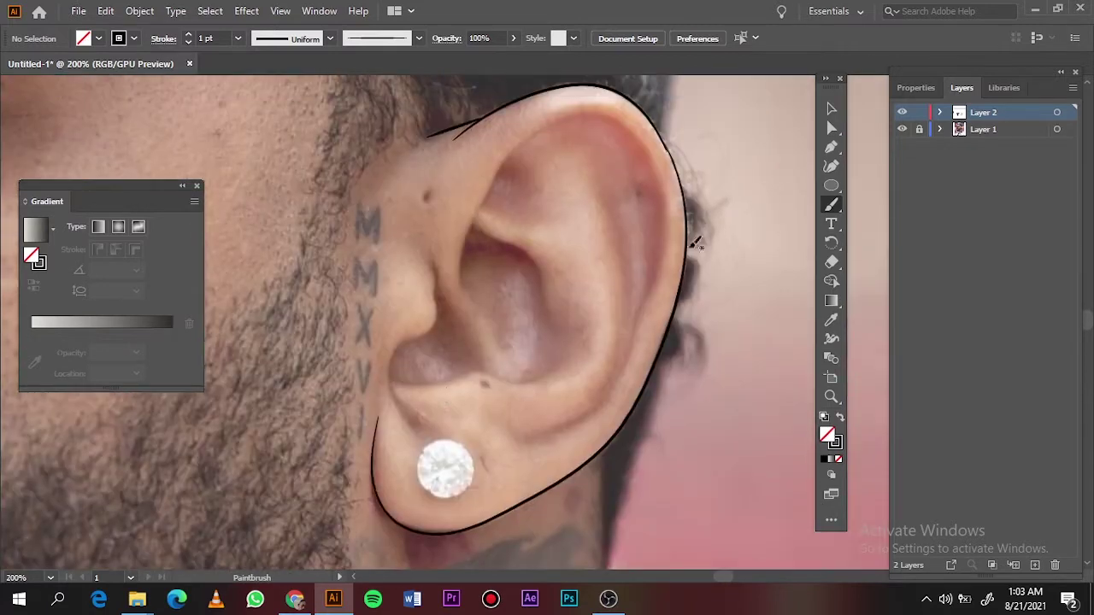
Draw the inner ear curves and rim line, and circle the earring
drag(419, 421, 431, 265)
mouse_move(391, 386)
mouse_down()
mouse_move(578, 326)
mouse_move(536, 259)
mouse_up()
key(ctrl+z)
mouse_move(468, 250)
mouse_down()
mouse_move(672, 193)
mouse_move(538, 440)
mouse_up()
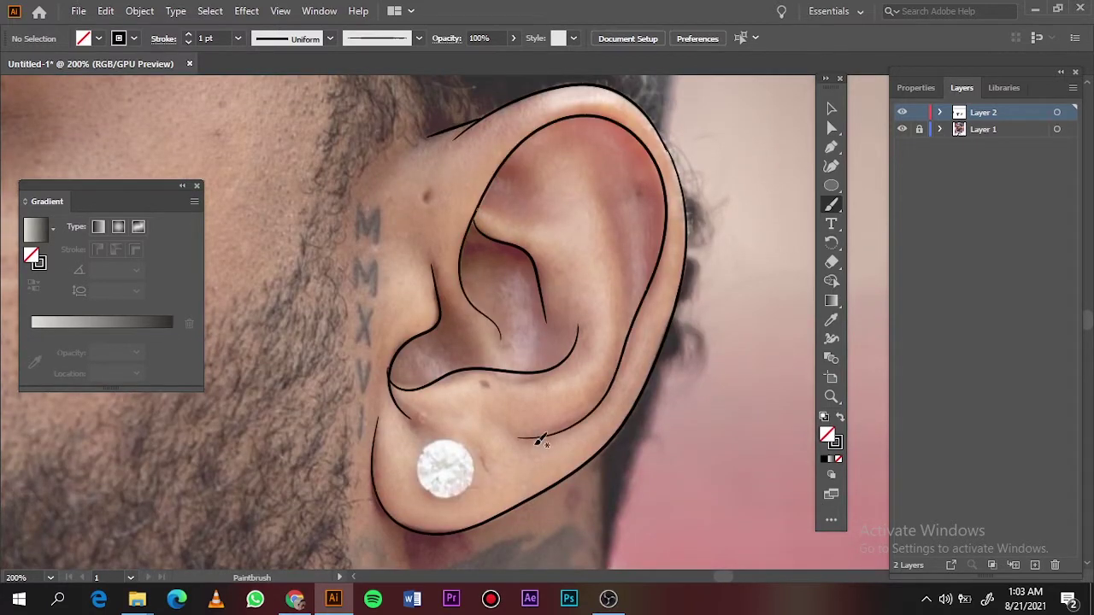
drag(431, 489, 427, 483)
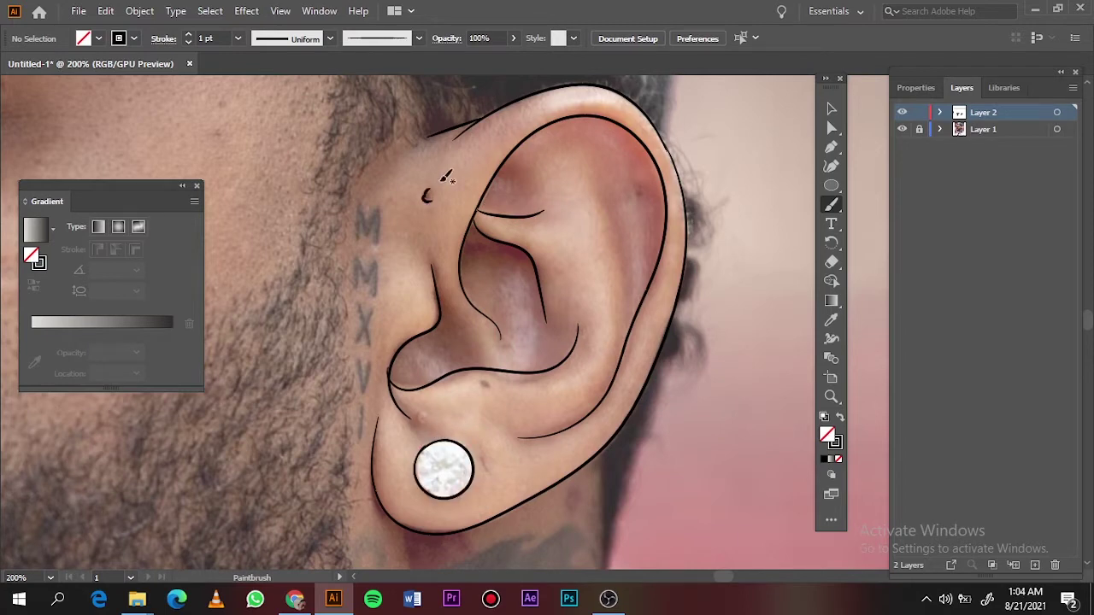
Add a small mole above the ear and trace the X, V and I tattoo letters
key(ctrl+plus)
mouse_move(393, 186)
mouse_down()
mouse_move(401, 135)
mouse_move(435, 202)
mouse_move(424, 265)
mouse_up()
drag(424, 197, 397, 265)
drag(397, 297, 426, 298)
drag(401, 398, 401, 463)
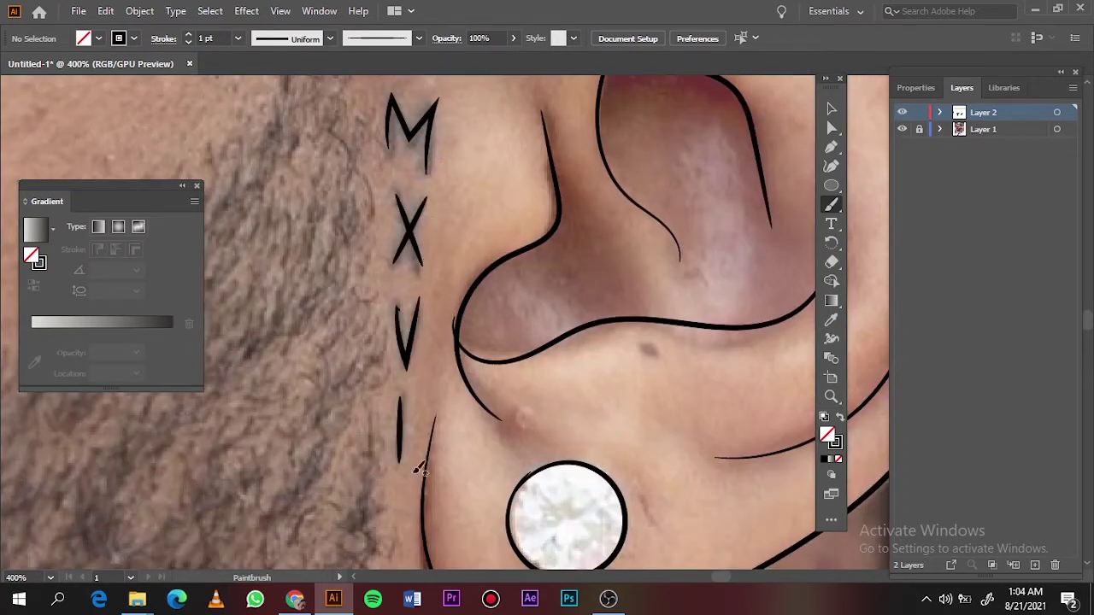
key(ctrl+0)
scroll(432, 229, up, 5)
scroll(431, 229, down, 3)
Switch to black fill with no stroke and draw the first filled eyebrow sections
scroll(432, 230, up, 3)
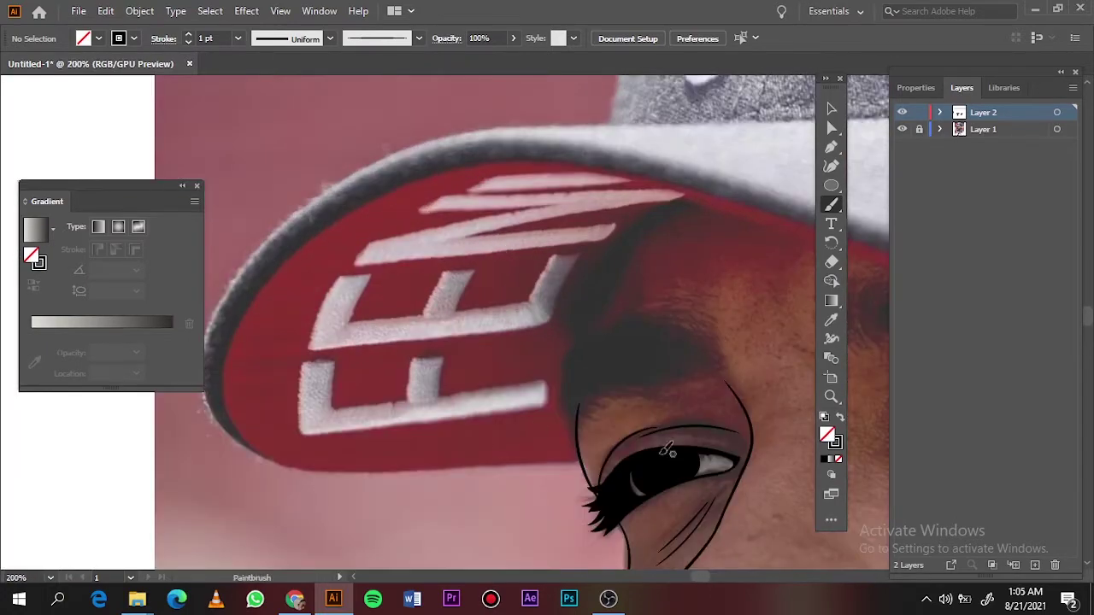
key(n)
key(shift+x)
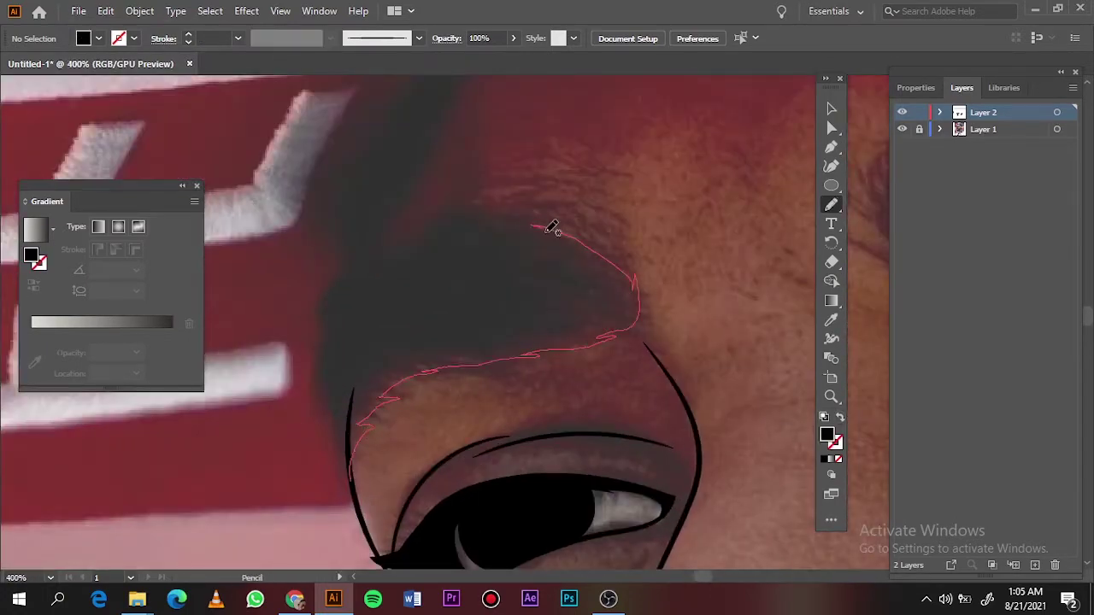
drag(551, 227, 317, 390)
key(ctrl+0)
scroll(608, 145, up, 5)
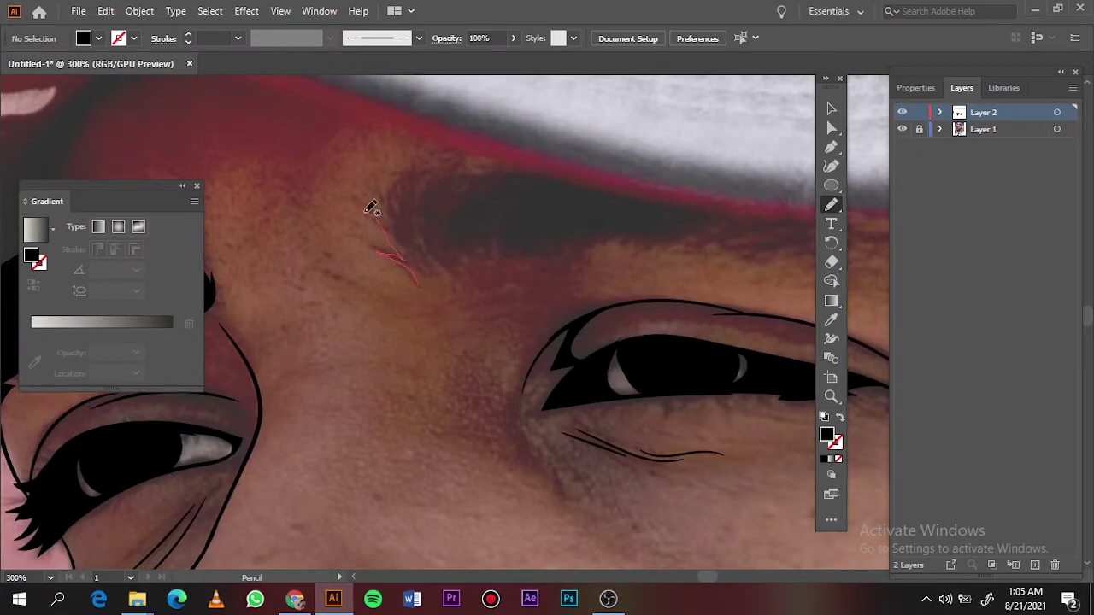
drag(501, 248, 446, 279)
scroll(663, 214, up, 1)
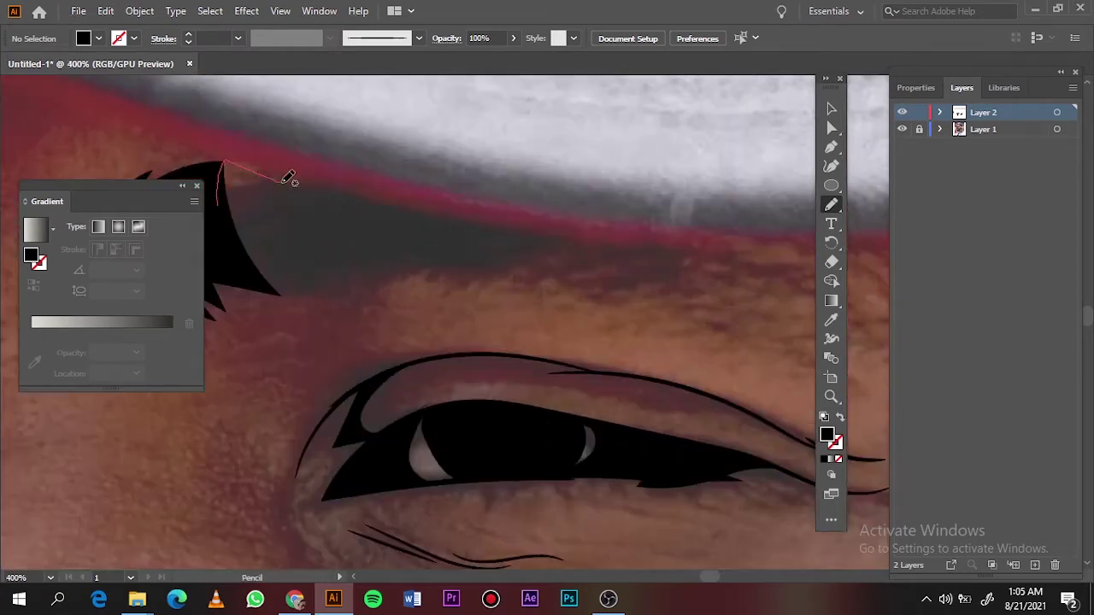
drag(271, 291, 261, 295)
Extend the eyebrow along the brow and close it into a solid black shape
key(ctrl+0)
scroll(671, 283, up, 5)
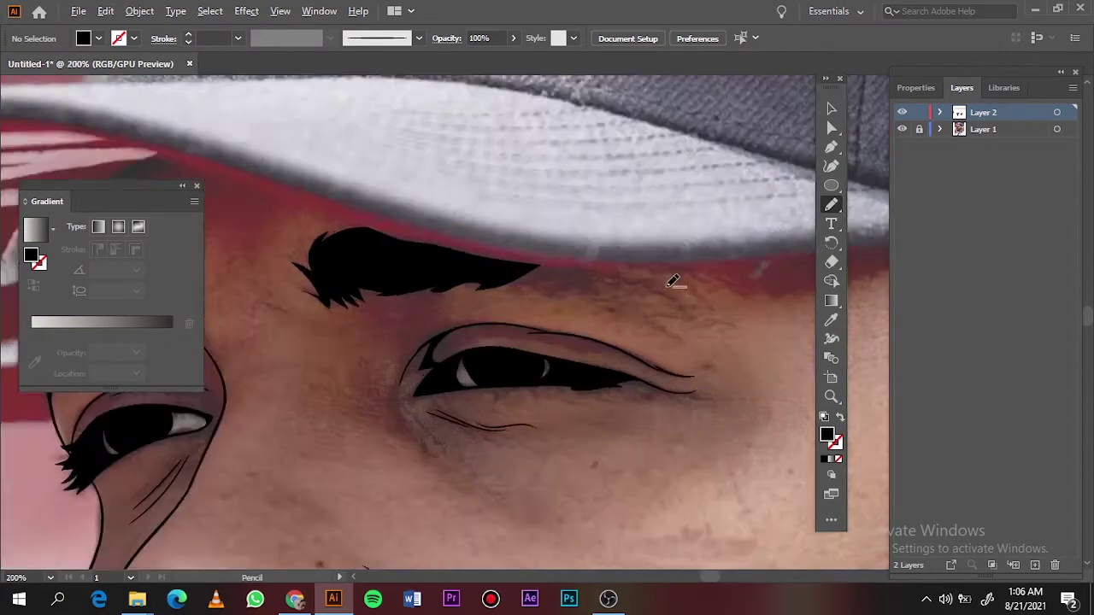
drag(402, 289, 527, 292)
mouse_move(701, 325)
mouse_down()
mouse_move(401, 288)
mouse_move(547, 283)
mouse_up()
key(ctrl+0)
Switch back to black brush strokes and add thin 0.75 pt hair strands at the eyebrow tip
key(b)
scroll(485, 288, up, 5)
key(shift+x)
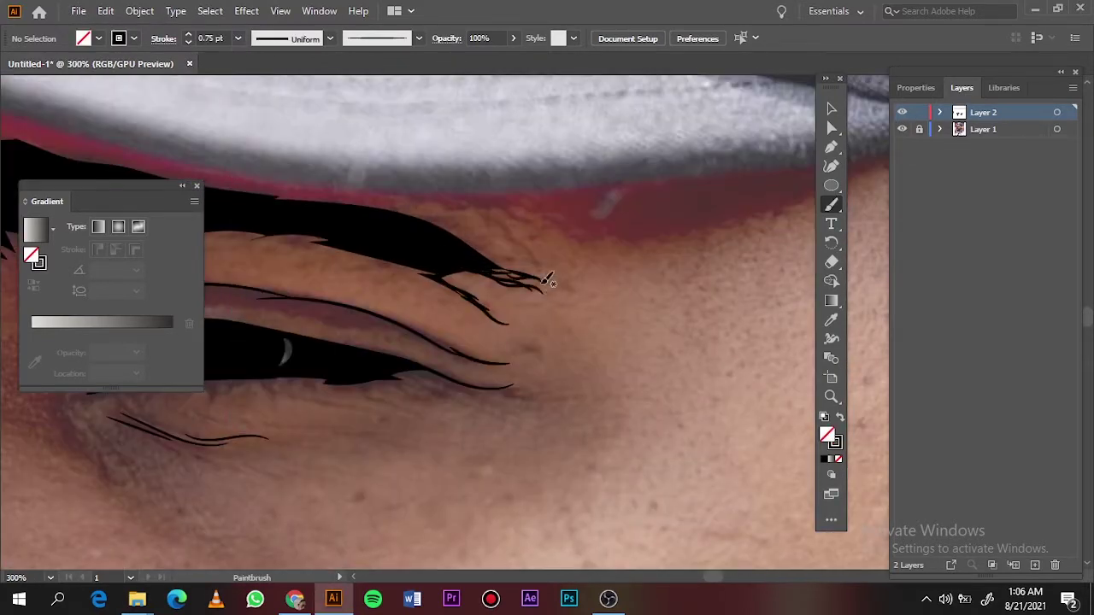
mouse_move(427, 218)
mouse_down()
mouse_move(524, 244)
mouse_move(509, 261)
mouse_up()
Trace black lines along the cap brim's bottom and top edges, extending above the eyebrow
key(ctrl+0)
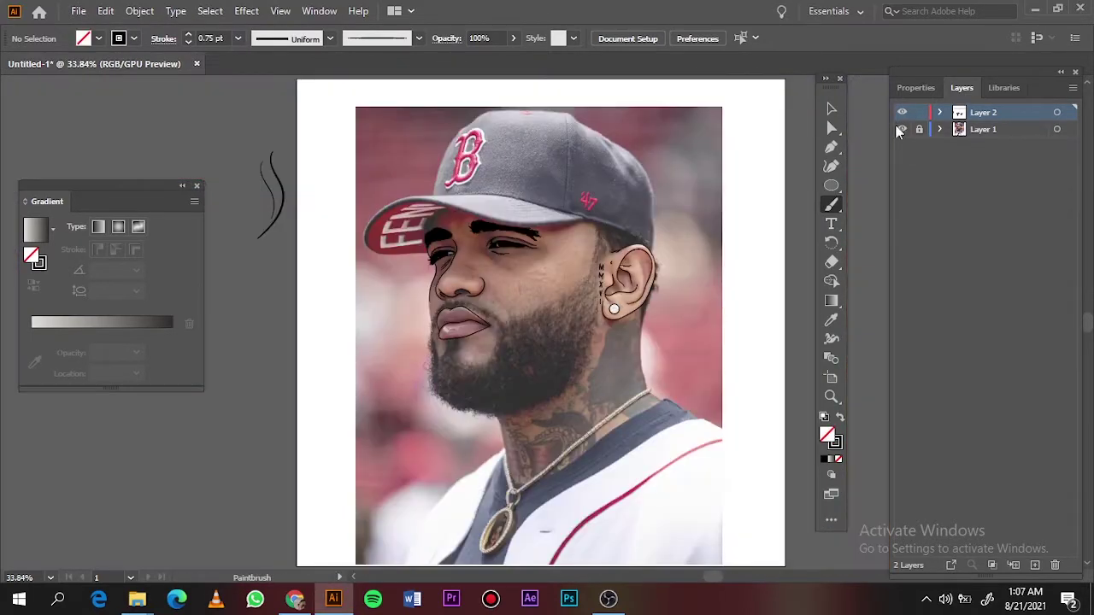
scroll(574, 453, up, 5)
scroll(573, 445, left, 3)
drag(299, 147, 250, 243)
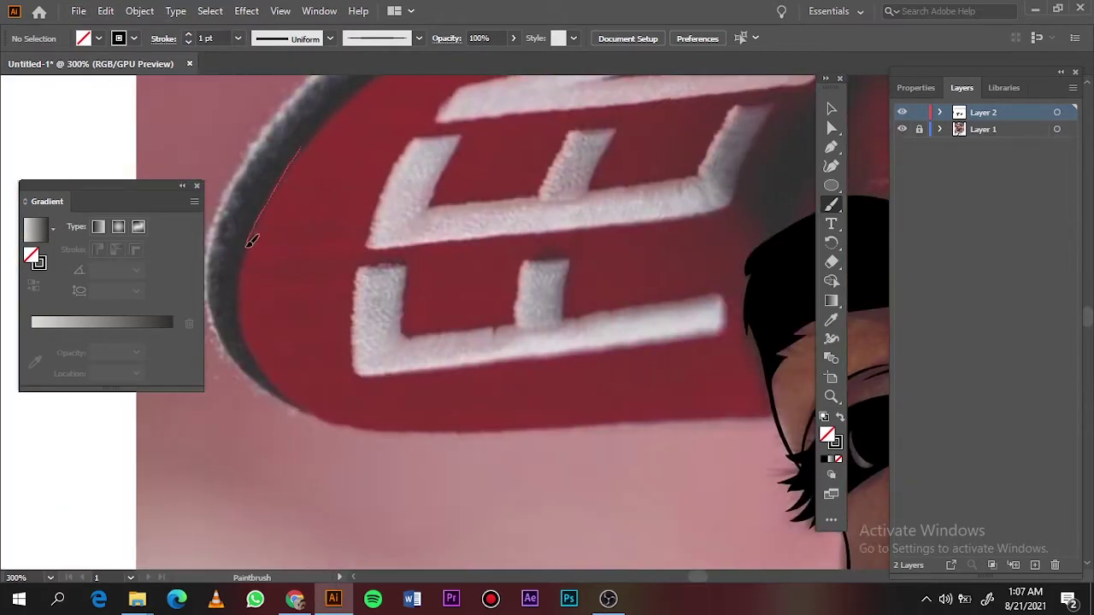
drag(524, 430, 752, 417)
scroll(275, 351, down, 2)
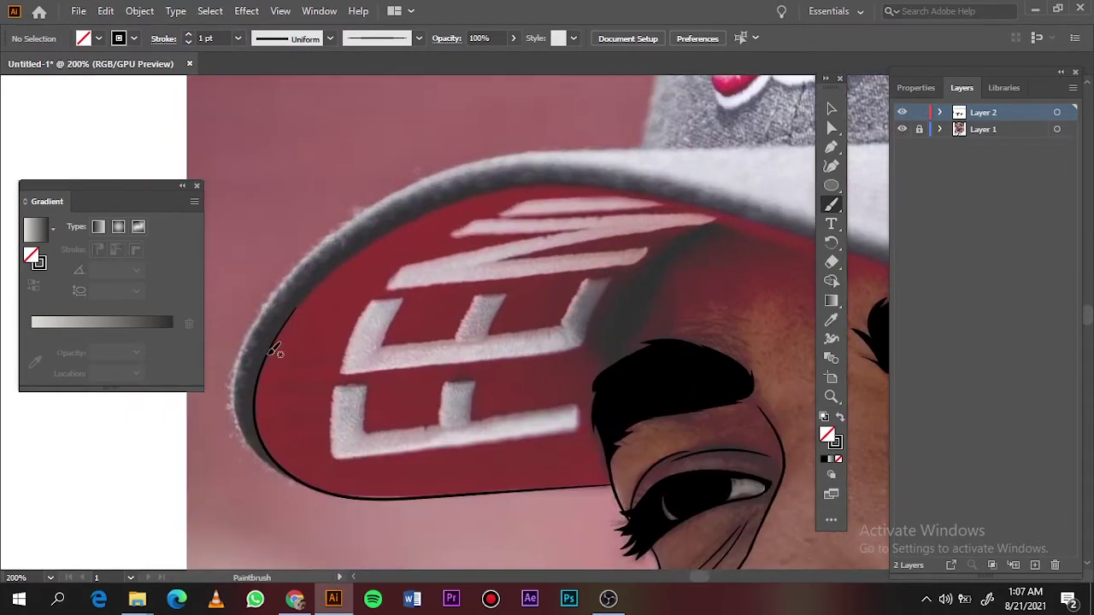
drag(703, 199, 749, 220)
scroll(408, 246, up, 2)
scroll(747, 219, down, 5)
scroll(317, 205, up, 4)
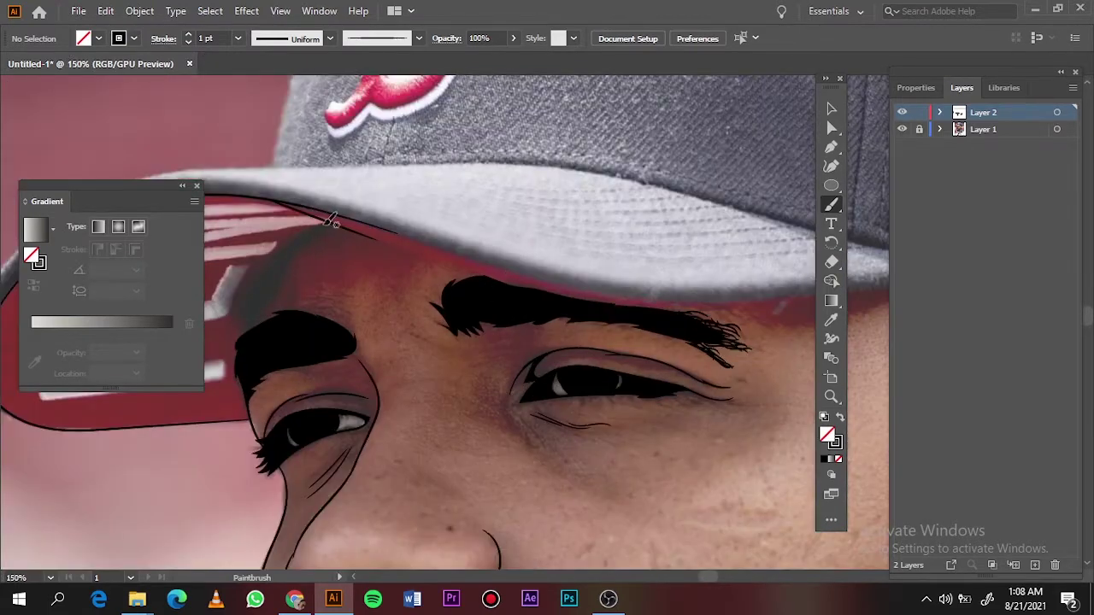
drag(690, 301, 691, 302)
scroll(690, 302, up, 3)
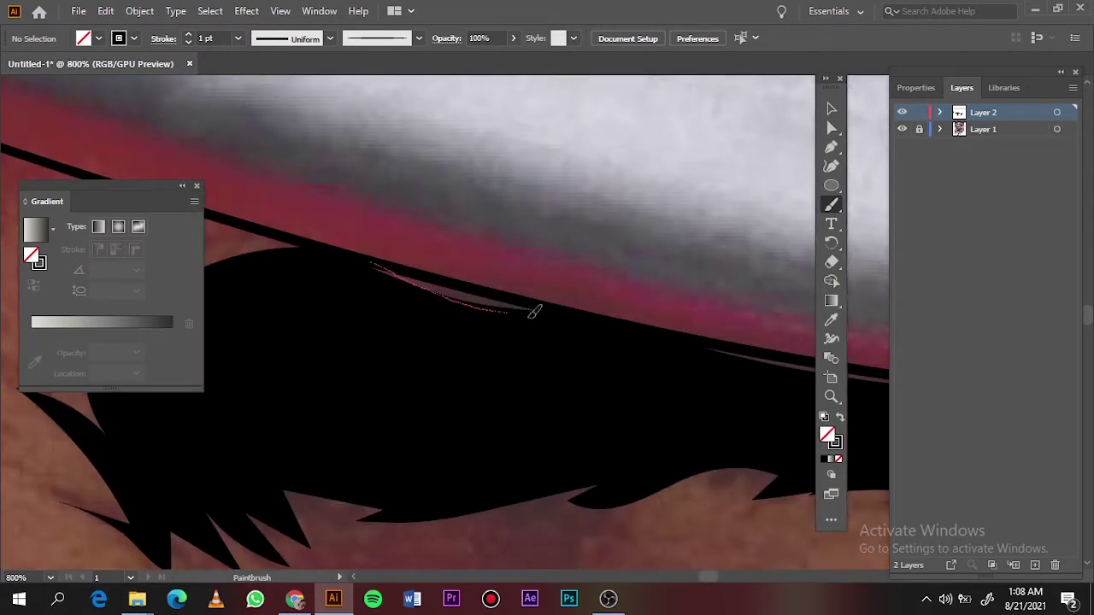
drag(533, 313, 535, 313)
scroll(451, 281, down, 1)
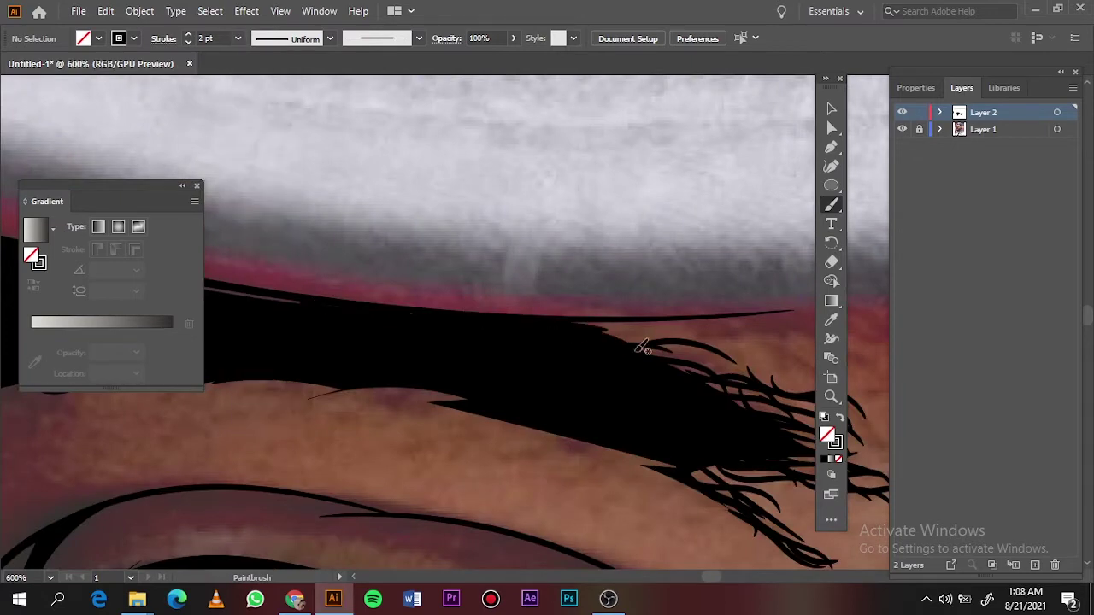
scroll(643, 348, down, 2)
scroll(427, 299, down, 3)
Set the stroke weight to 1 pt and finish the brim's lower-edge line
click(238, 37)
click(257, 113)
scroll(617, 305, up, 3)
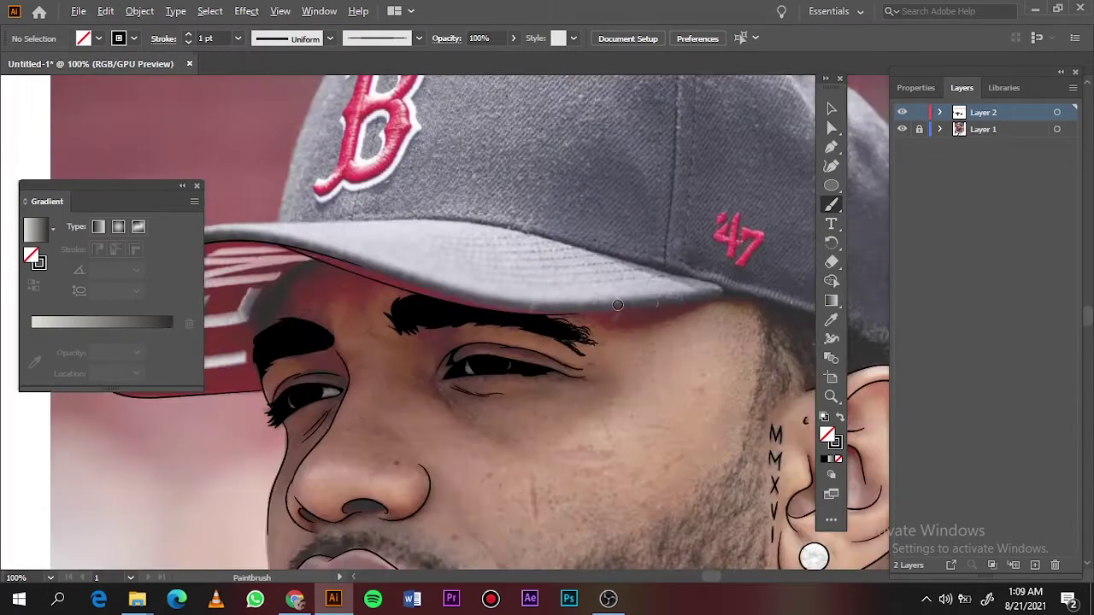
scroll(617, 304, up, 2)
click(197, 186)
scroll(732, 294, down, 4)
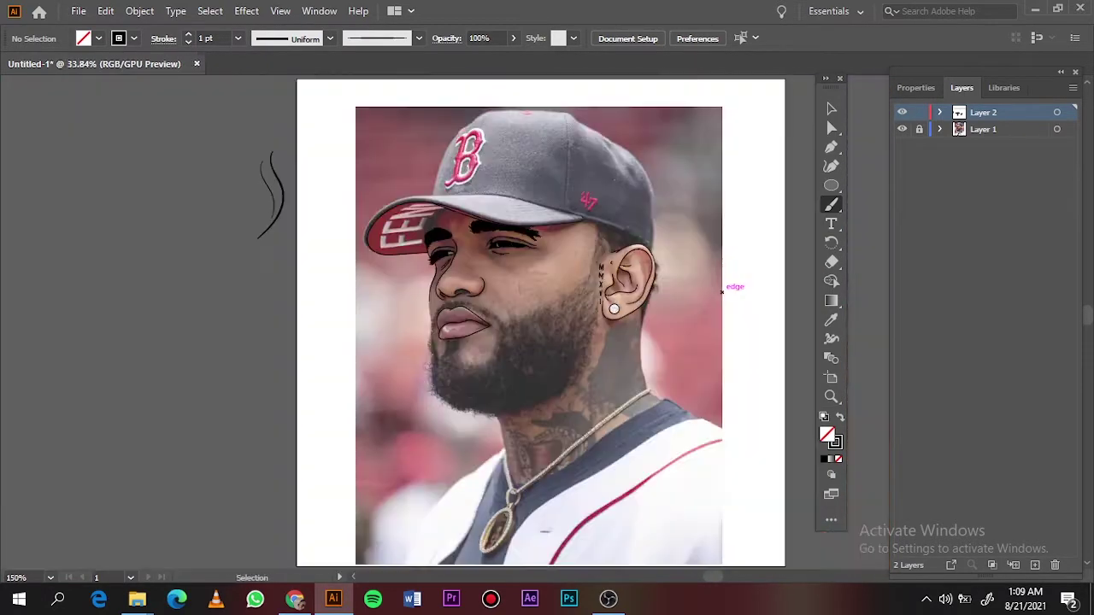
scroll(367, 256, up, 4)
scroll(358, 411, up, 1)
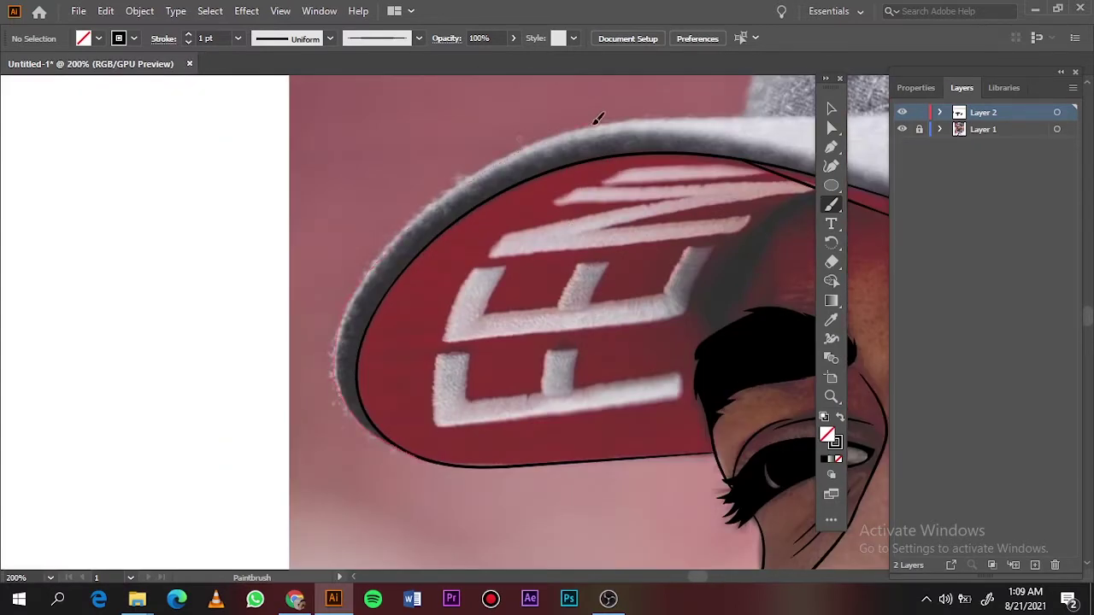
scroll(598, 118, down, 4)
scroll(552, 210, up, 4)
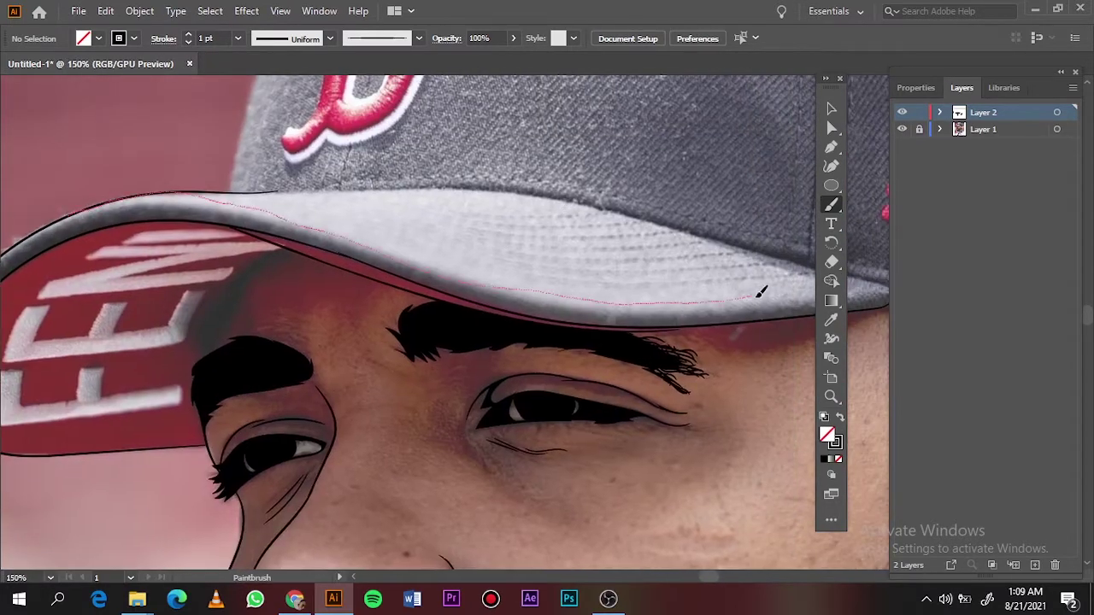
drag(760, 291, 769, 292)
scroll(9, 214, up, 4)
Erase the excess overlapping end of the brim line with the Eraser
key(shift+e)
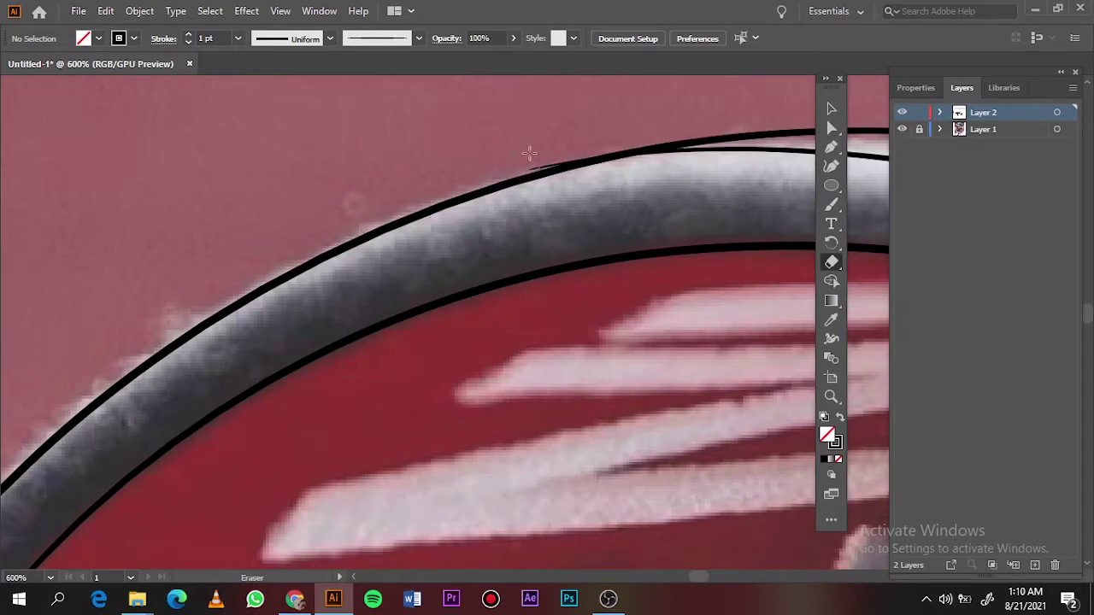
drag(529, 153, 798, 137)
key(a)
key(ctrl+0)
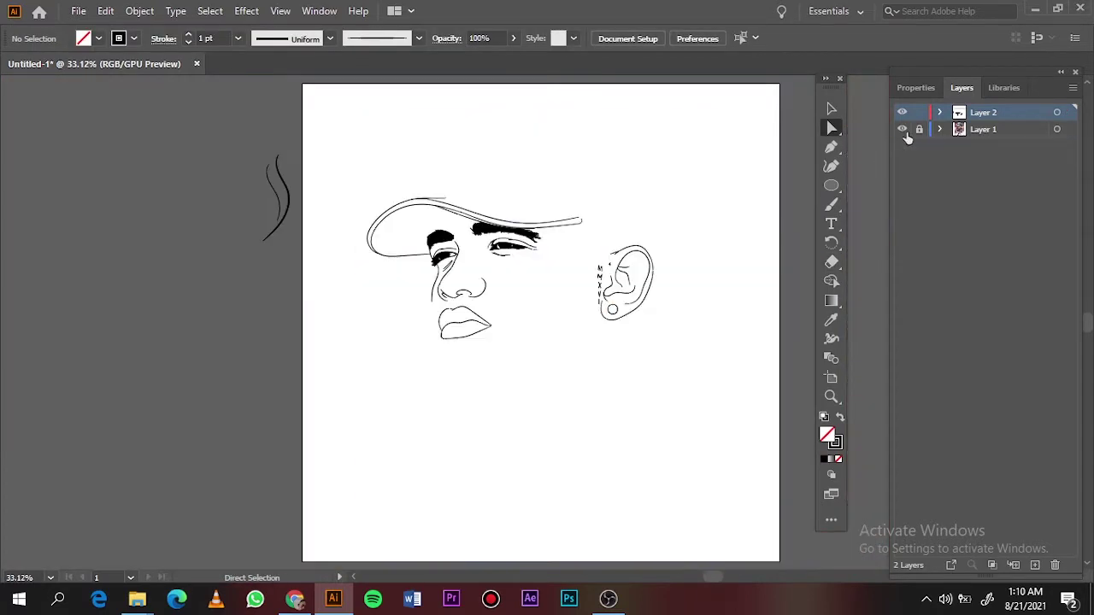
scroll(371, 464, up, 10)
scroll(371, 464, down, 2)
Add another piece to the eyebrow shape with the Pencil
key(n)
mouse_move(318, 431)
mouse_down()
mouse_move(363, 402)
mouse_move(357, 409)
mouse_up()
key(ctrl+0)
key(v)
Switch to the Paintbrush and trace the right end and tip of the brim
click(831, 205)
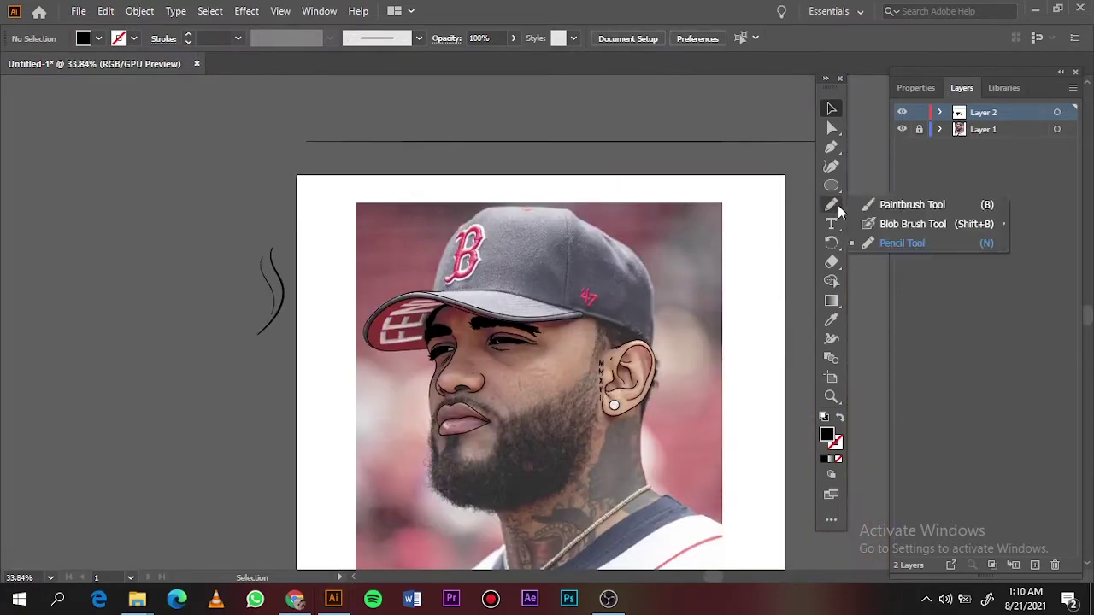
click(911, 204)
scroll(521, 276, up, 5)
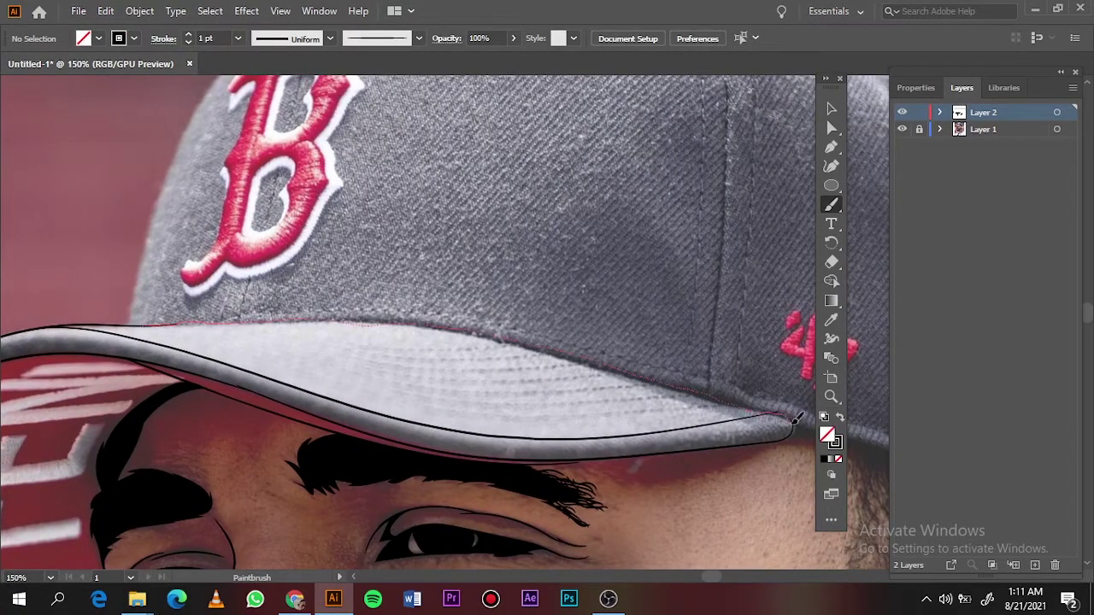
scroll(795, 418, up, 1)
scroll(769, 453, up, 1)
drag(494, 349, 487, 346)
scroll(745, 428, up, 2)
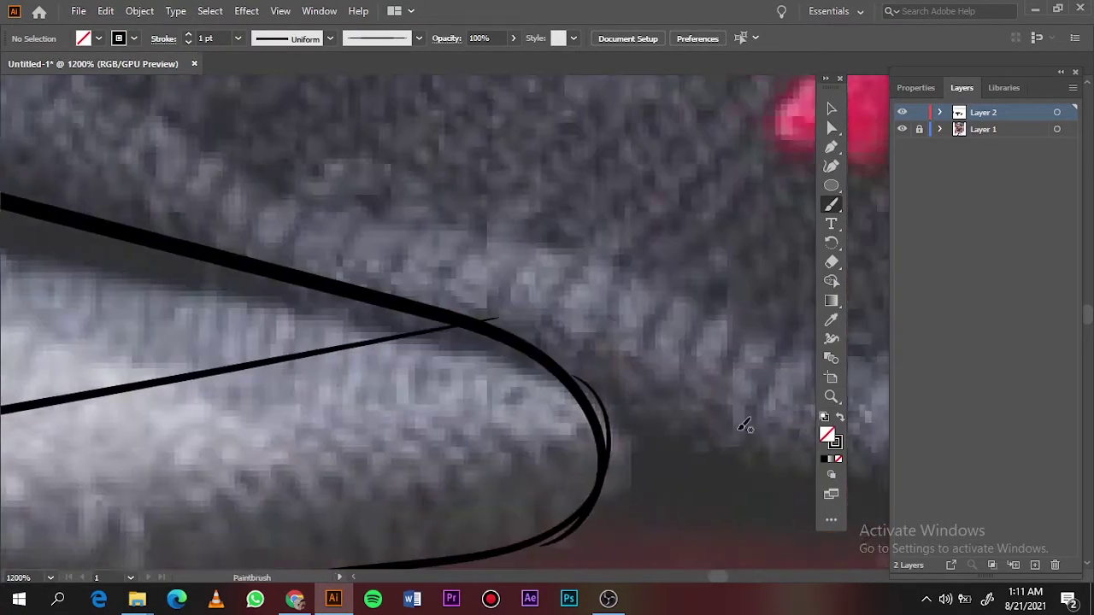
drag(606, 361, 402, 225)
Draw lines along the brim's top edge and the cap edge
scroll(564, 145, down, 6)
scroll(564, 145, up, 4)
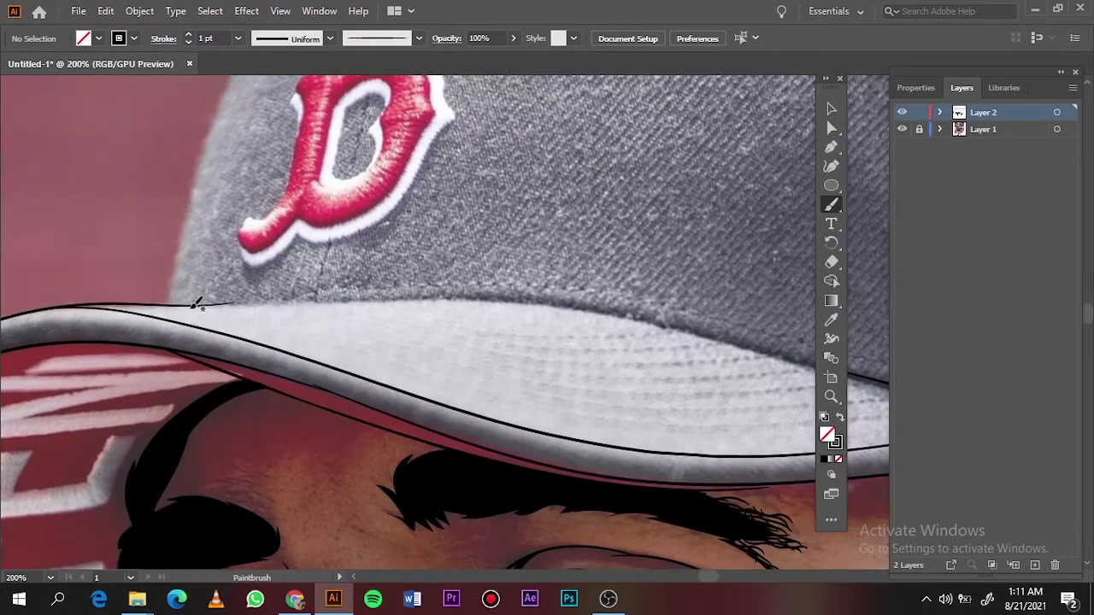
drag(544, 298, 543, 298)
scroll(543, 298, up, 3)
drag(215, 300, 411, 271)
scroll(410, 271, down, 5)
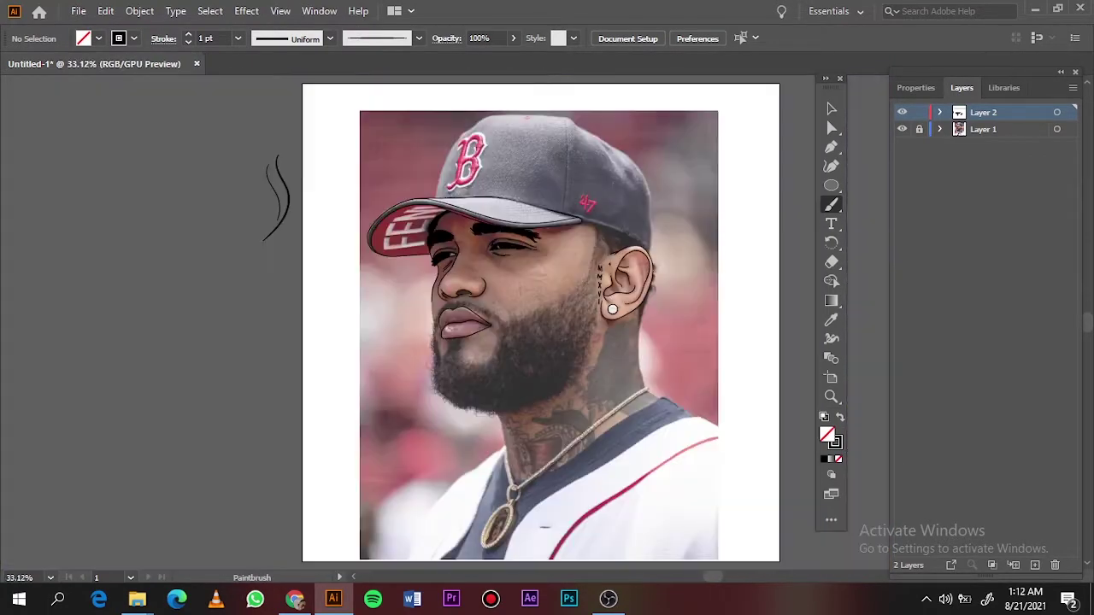
scroll(64, 147, up, 4)
drag(586, 280, 586, 280)
scroll(586, 281, down, 5)
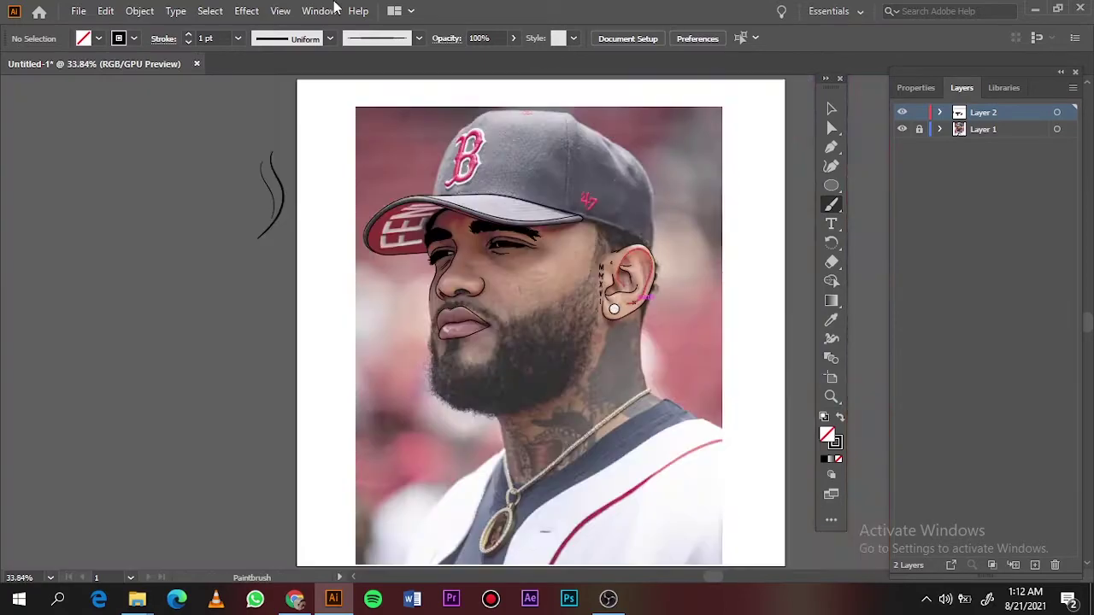
scroll(390, 214, up, 4)
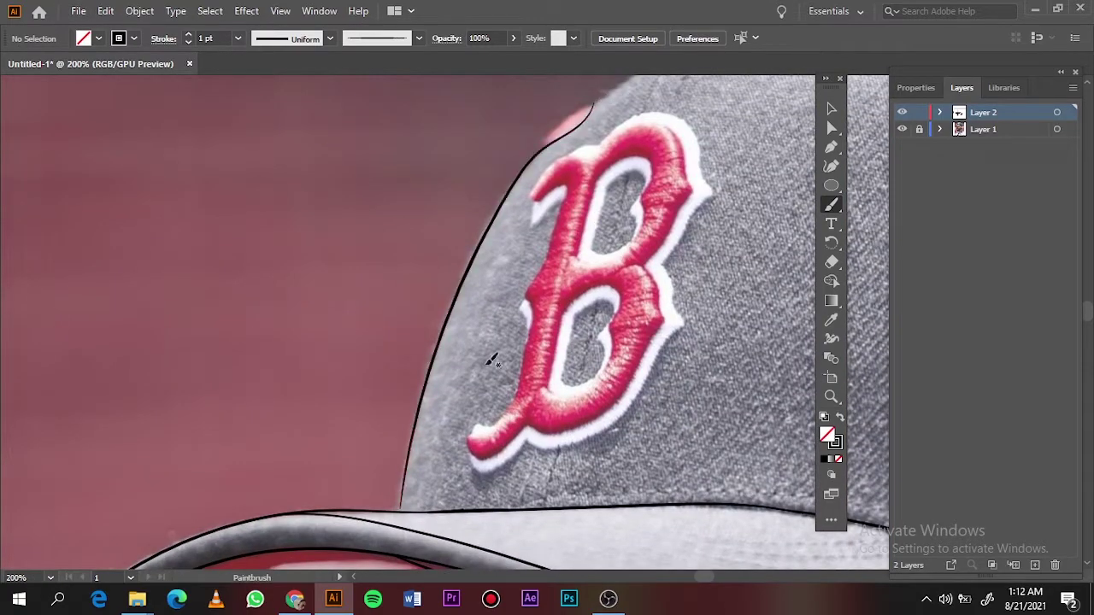
Trace the cap crown's left edge and continue along its top
scroll(411, 460, up, 5)
drag(425, 120, 424, 119)
scroll(276, 195, down, 5)
scroll(346, 318, up, 5)
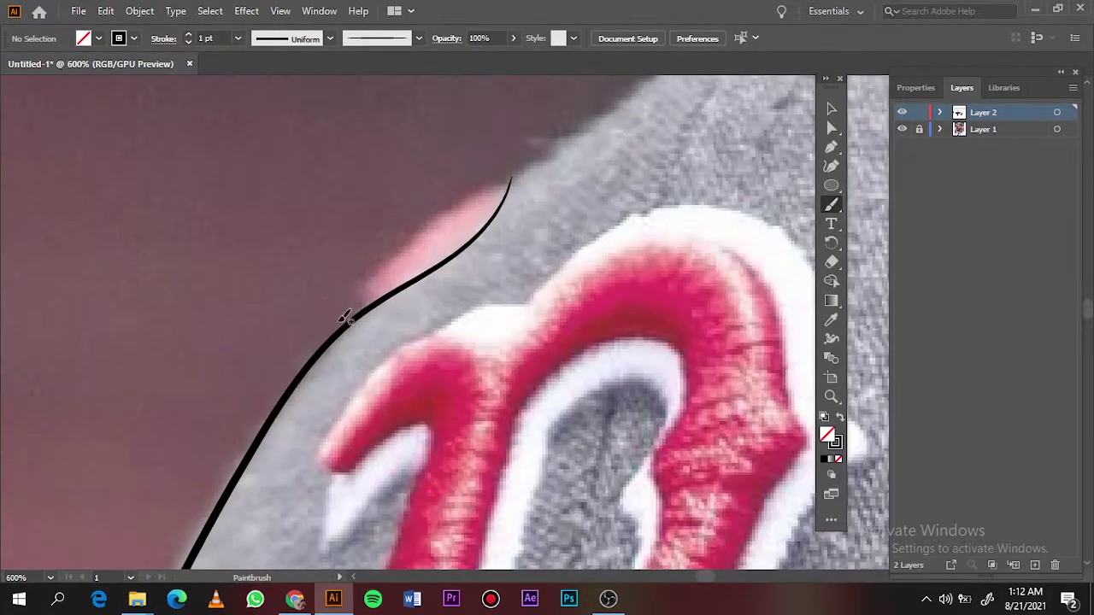
drag(506, 196, 506, 197)
scroll(506, 196, down, 5)
scroll(492, 124, up, 5)
drag(265, 229, 513, 83)
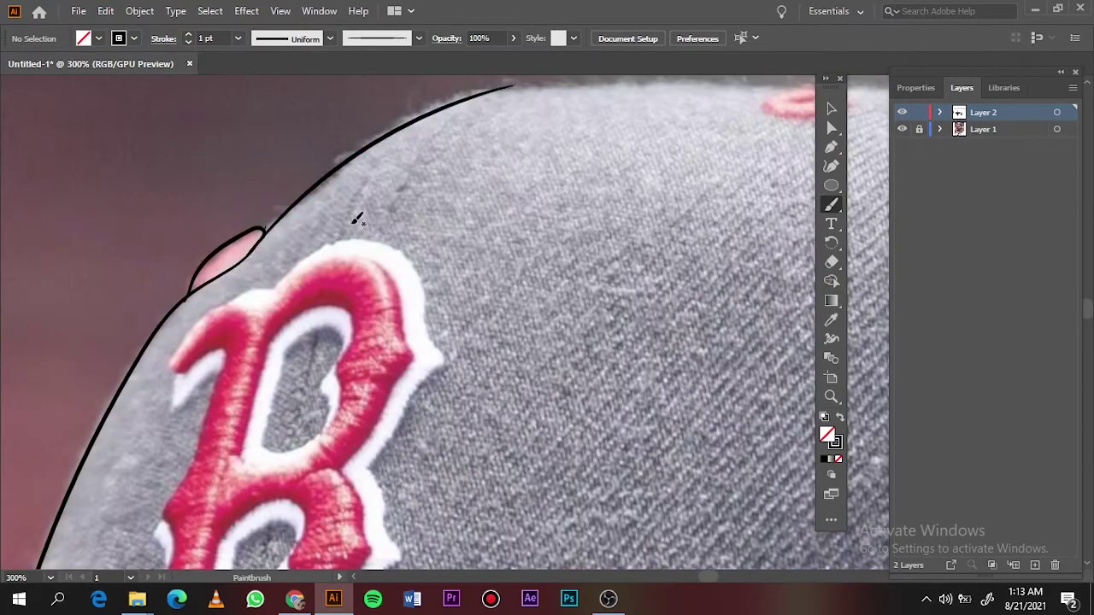
scroll(633, 275, down, 3)
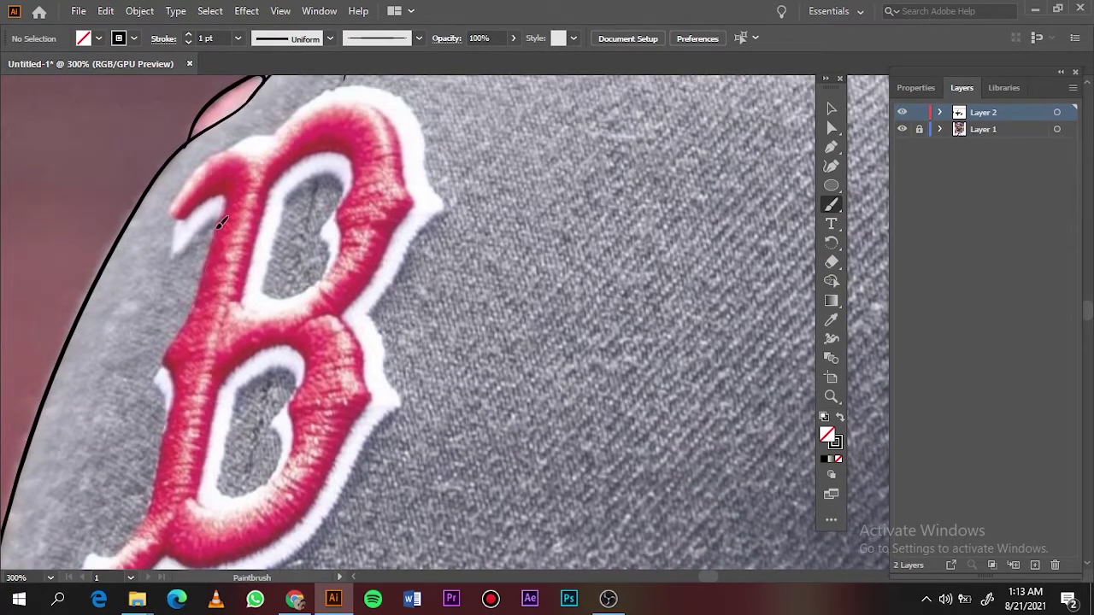
Outline the B logo's left serif, left edge and tail
drag(220, 224, 176, 222)
drag(193, 309, 150, 500)
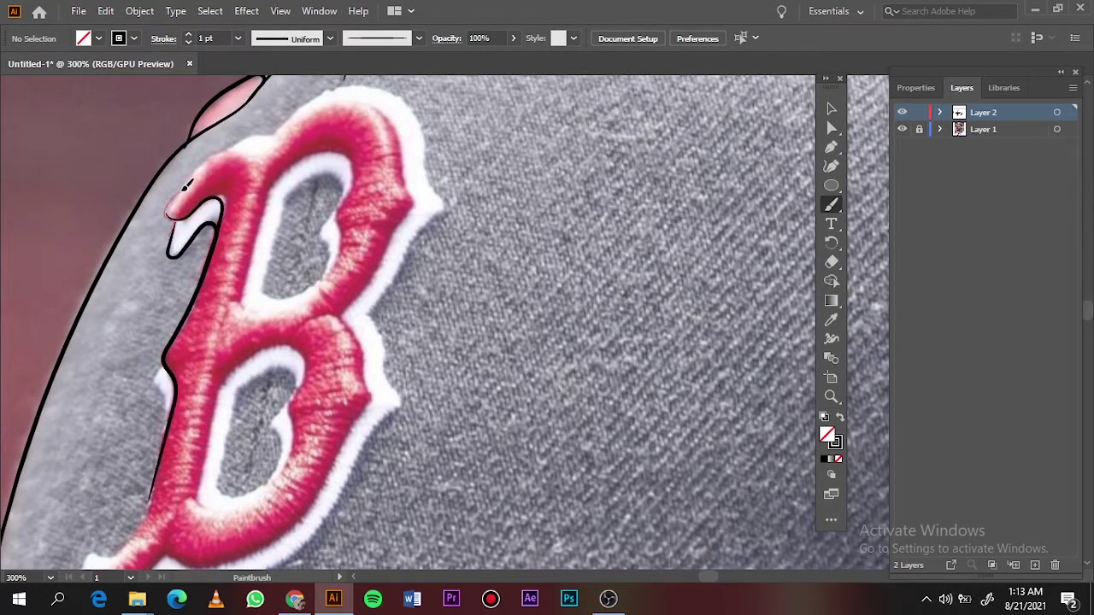
scroll(186, 184, up, 3)
drag(392, 169, 393, 171)
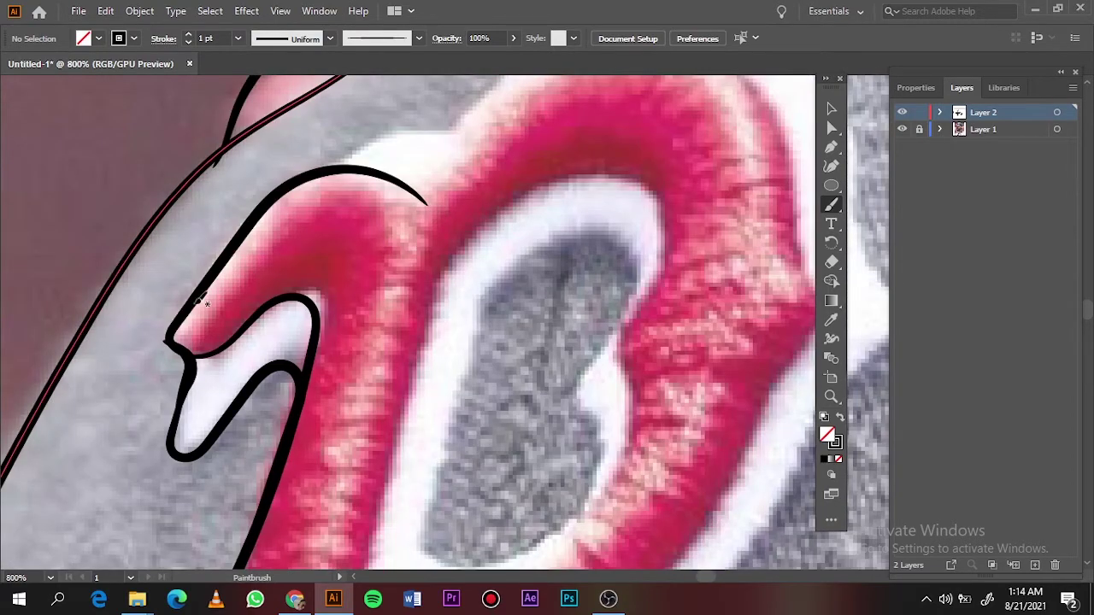
scroll(299, 312, down, 2)
drag(360, 106, 357, 97)
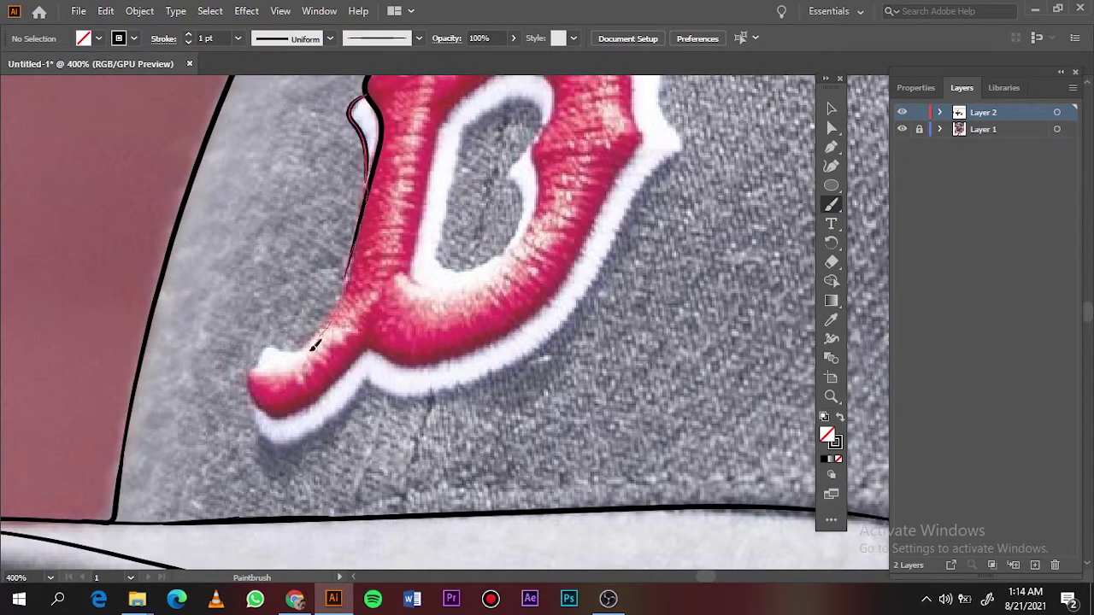
drag(315, 345, 373, 330)
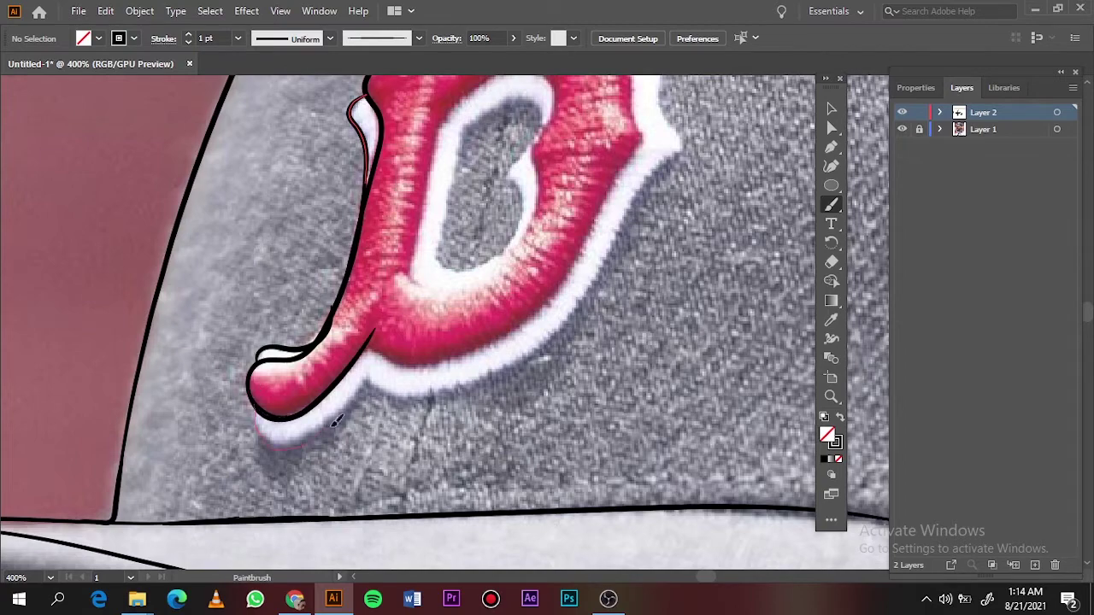
drag(337, 420, 336, 420)
drag(378, 364, 622, 167)
drag(258, 417, 366, 379)
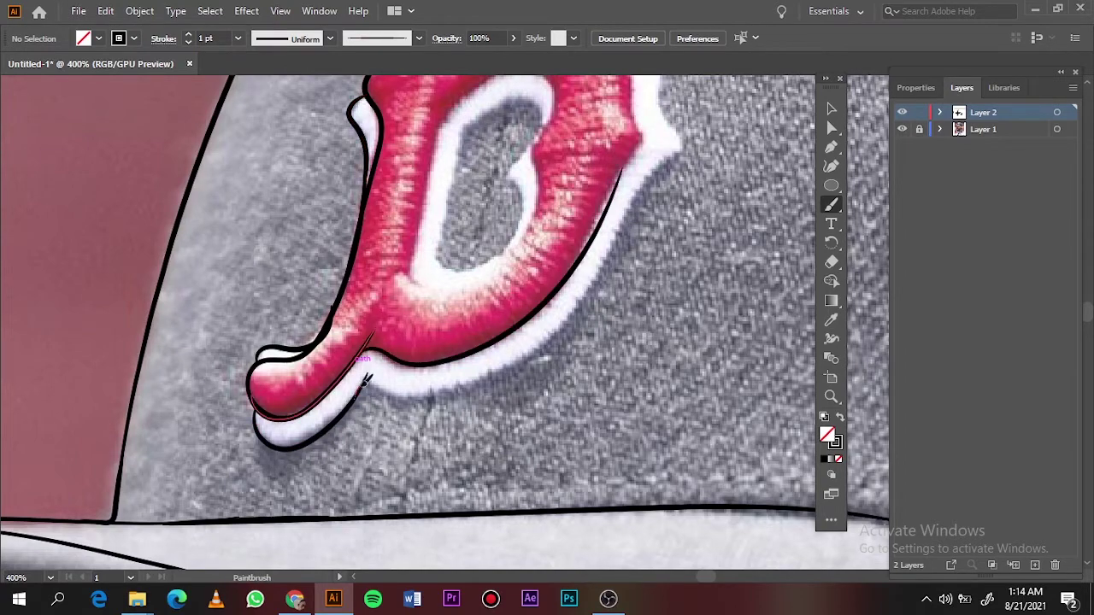
Outline the B's right edge, outer white border and top edge
scroll(662, 162, up, 2)
mouse_move(410, 560)
mouse_down()
mouse_move(501, 330)
mouse_move(373, 152)
mouse_up()
mouse_move(457, 566)
mouse_down()
mouse_move(593, 384)
mouse_move(477, 147)
mouse_up()
scroll(348, 489, down, 2)
drag(363, 459, 453, 270)
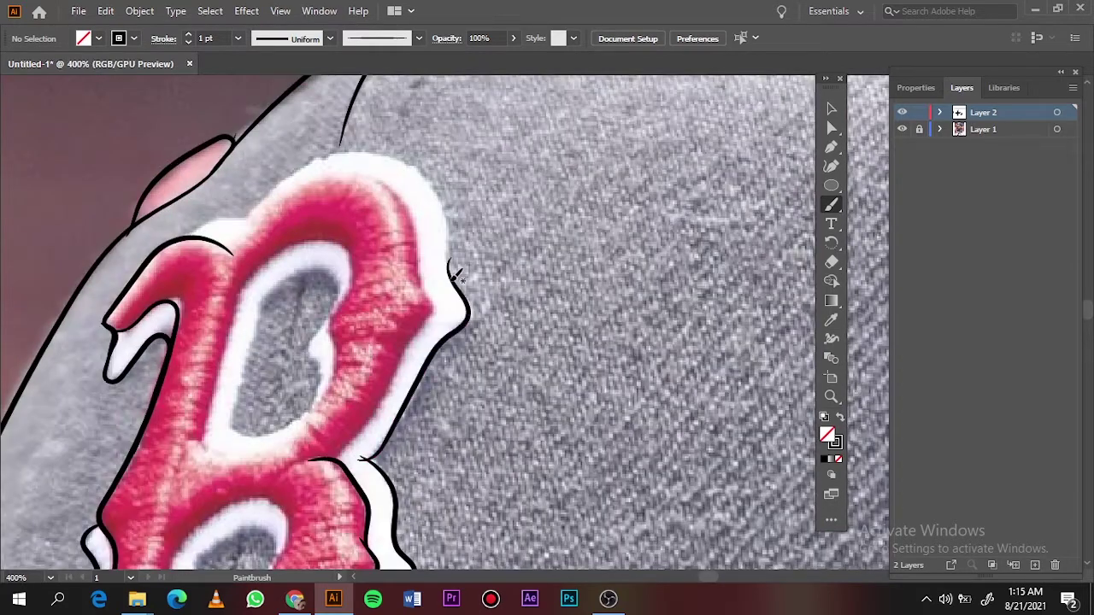
drag(265, 198, 183, 229)
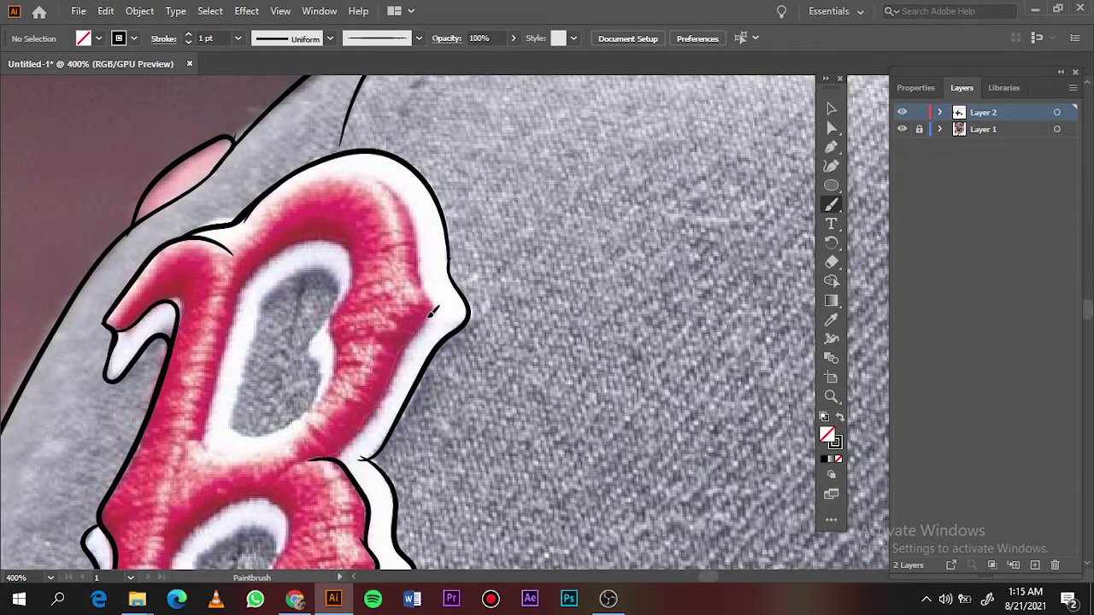
Trace the B's inner top edge and the outline of its counter
drag(431, 313, 229, 252)
drag(308, 419, 355, 277)
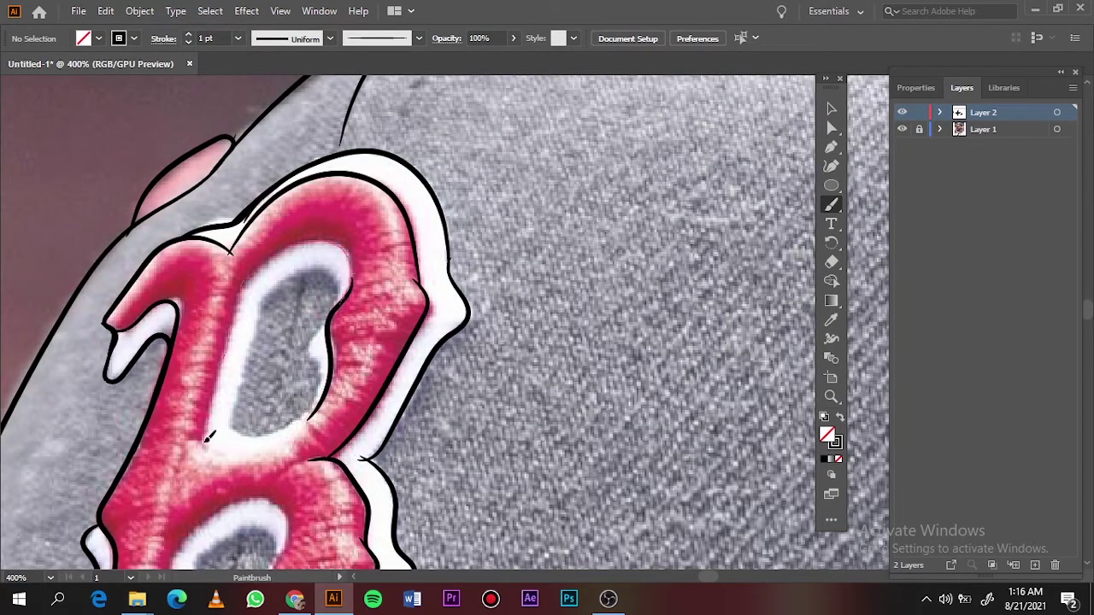
drag(206, 437, 335, 241)
drag(325, 395, 315, 348)
drag(304, 266, 266, 295)
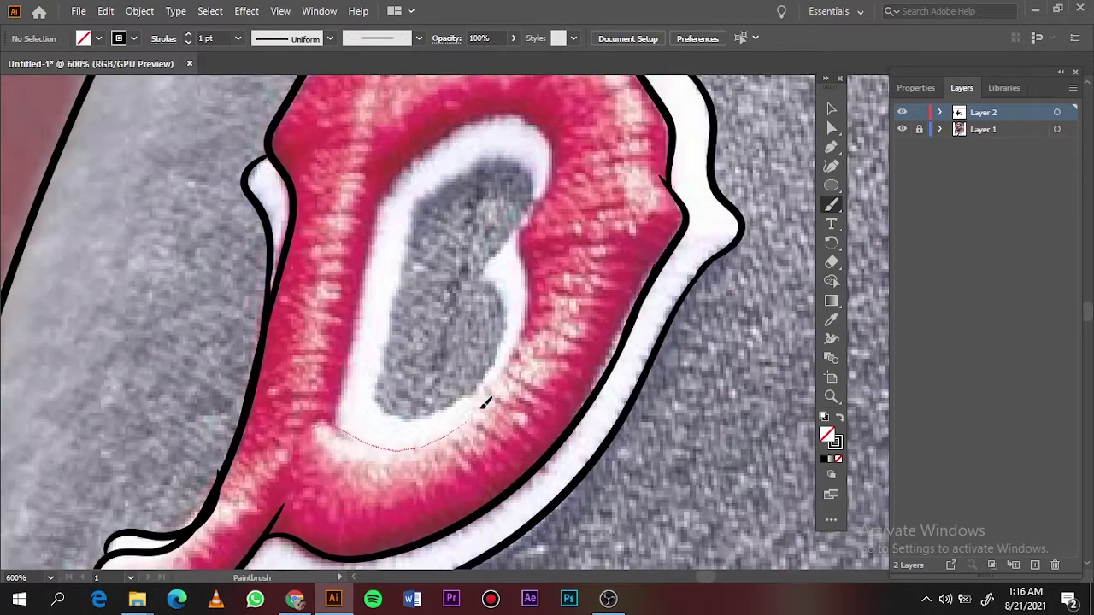
mouse_move(483, 403)
mouse_down()
mouse_move(512, 115)
mouse_move(376, 205)
mouse_move(330, 427)
mouse_up()
drag(376, 376, 417, 205)
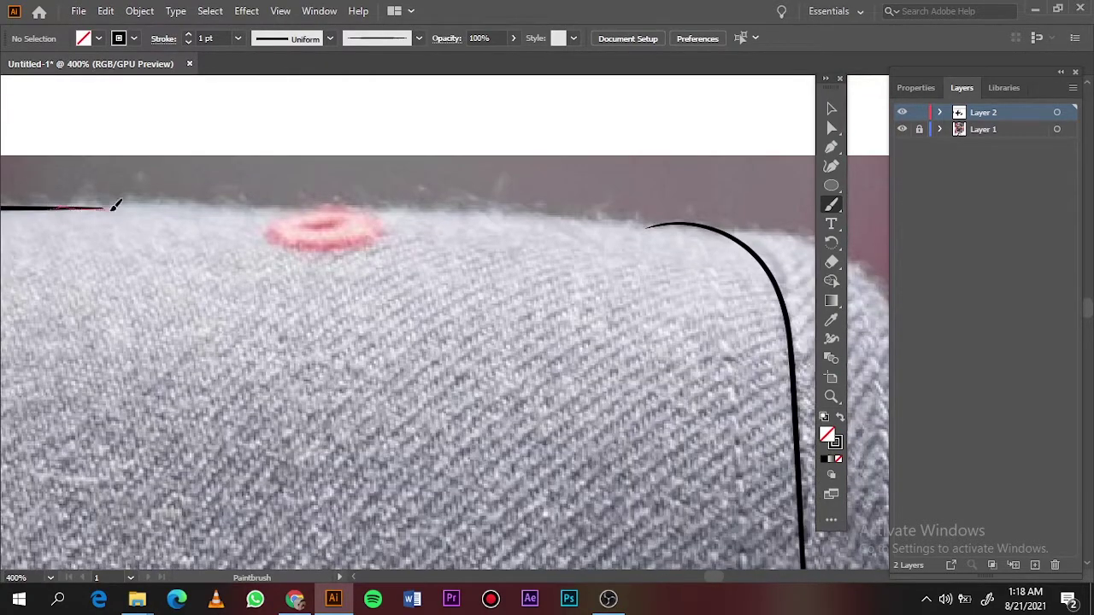
Trace the cap's top edge with curved lines down from it
drag(731, 233, 383, 215)
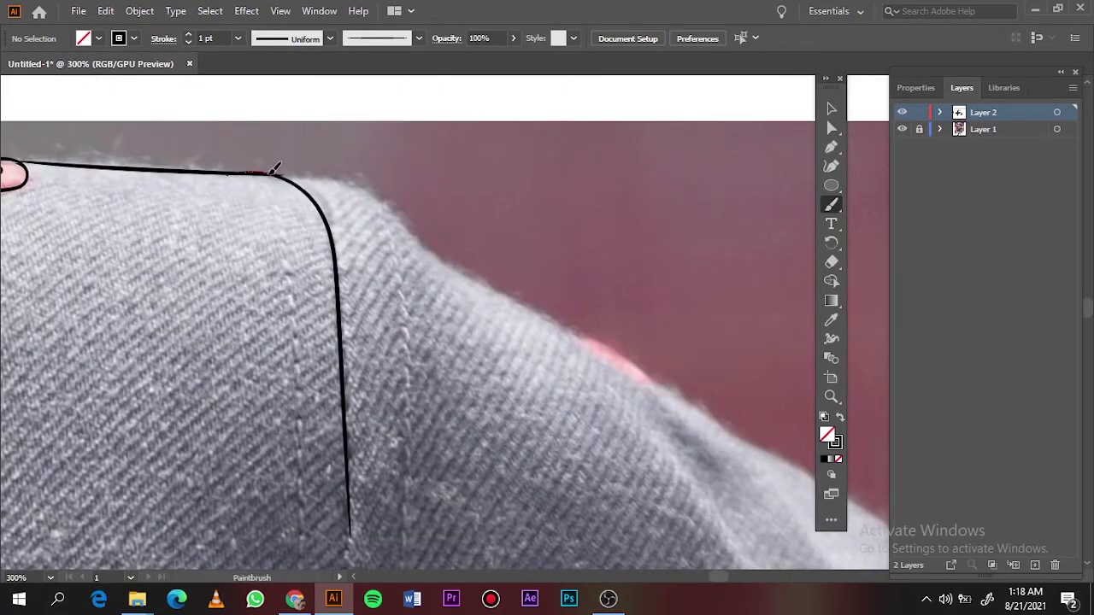
drag(275, 167, 439, 320)
scroll(438, 203, right, 3)
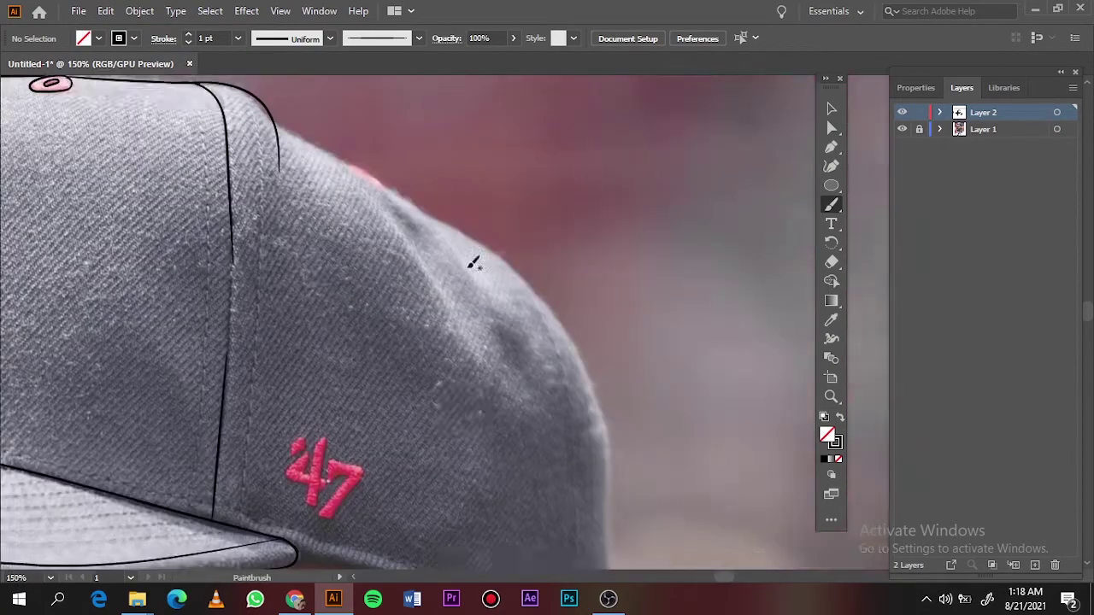
scroll(474, 261, up, 2)
mouse_move(201, 175)
mouse_down()
mouse_move(383, 289)
mouse_move(459, 317)
mouse_up()
scroll(383, 289, up, 3)
scroll(513, 273, down, 3)
scroll(214, 166, up, 1)
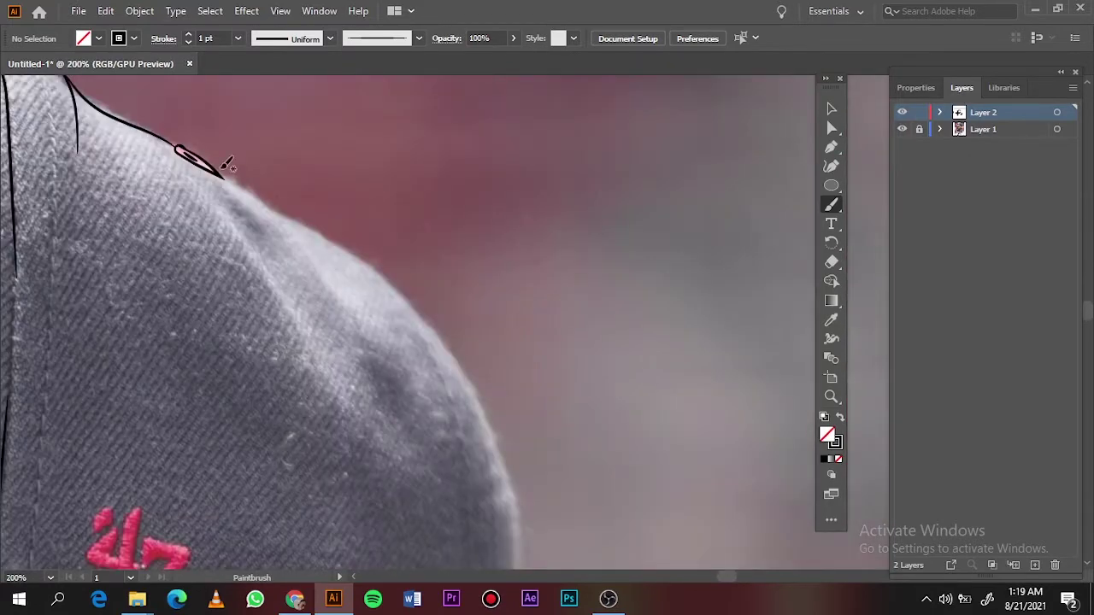
drag(268, 196, 439, 379)
scroll(520, 349, up, 4)
scroll(520, 348, up, 1)
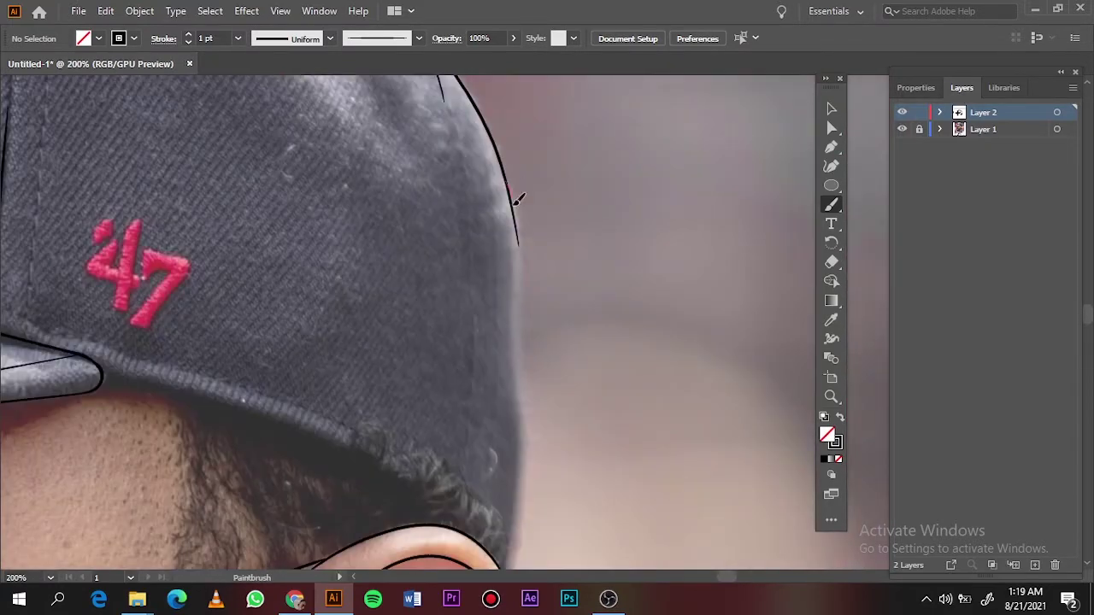
Trace the cap's back edge and extend the line down past the ear
drag(511, 559, 512, 564)
drag(469, 162, 462, 489)
scroll(461, 489, down, 5)
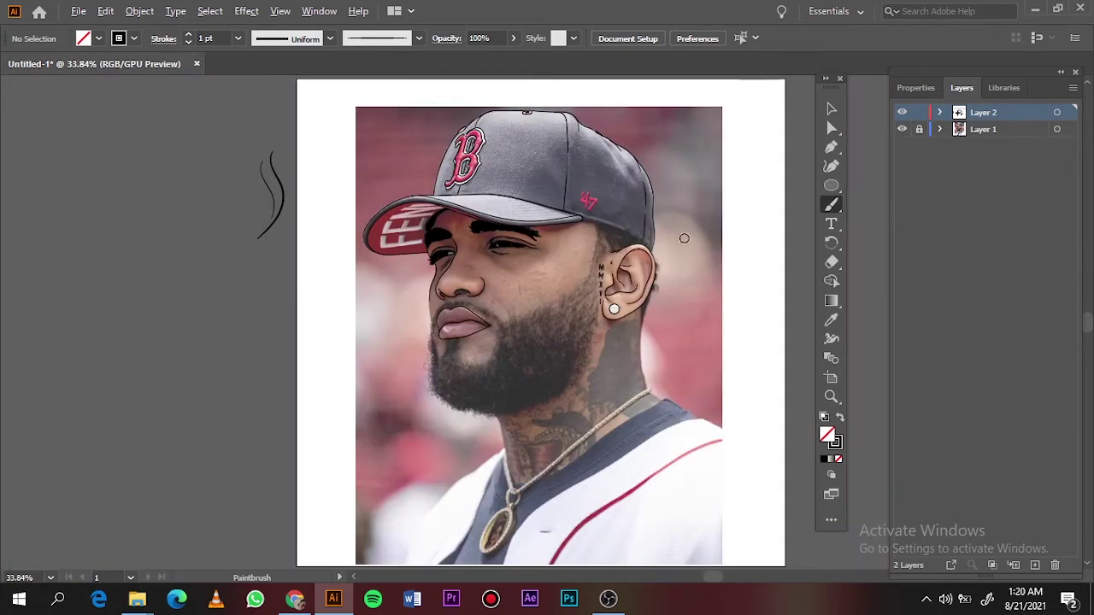
scroll(631, 166, up, 6)
drag(610, 372, 689, 487)
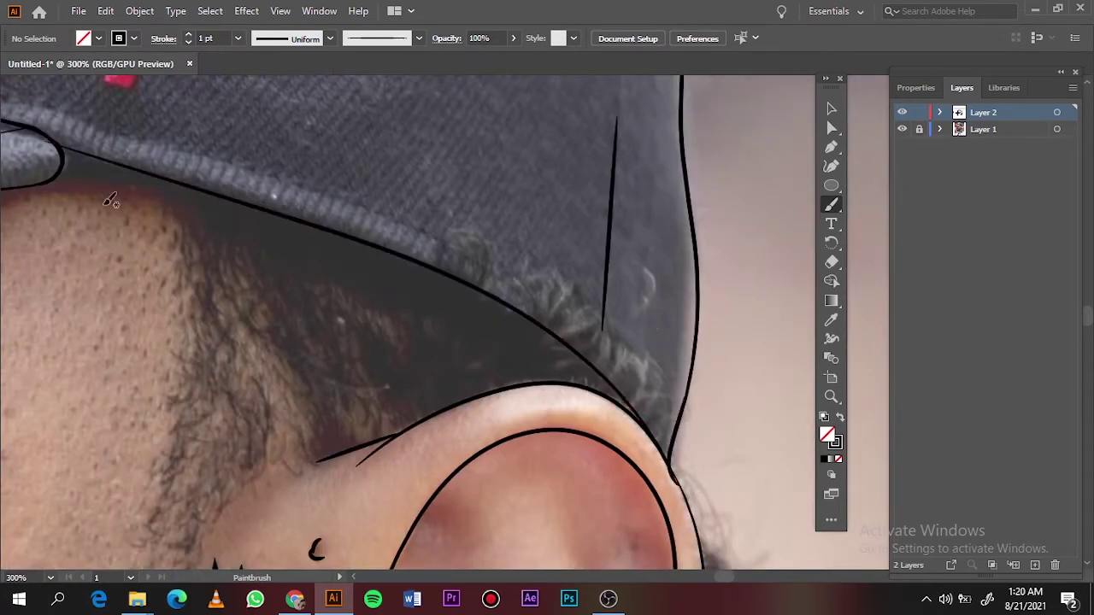
scroll(111, 200, up, 2)
scroll(111, 200, up, 3)
scroll(111, 200, right, 2)
Hide the reference photo and draw a solid black hair tuft behind the ear with the Pencil
scroll(444, 325, down, 5)
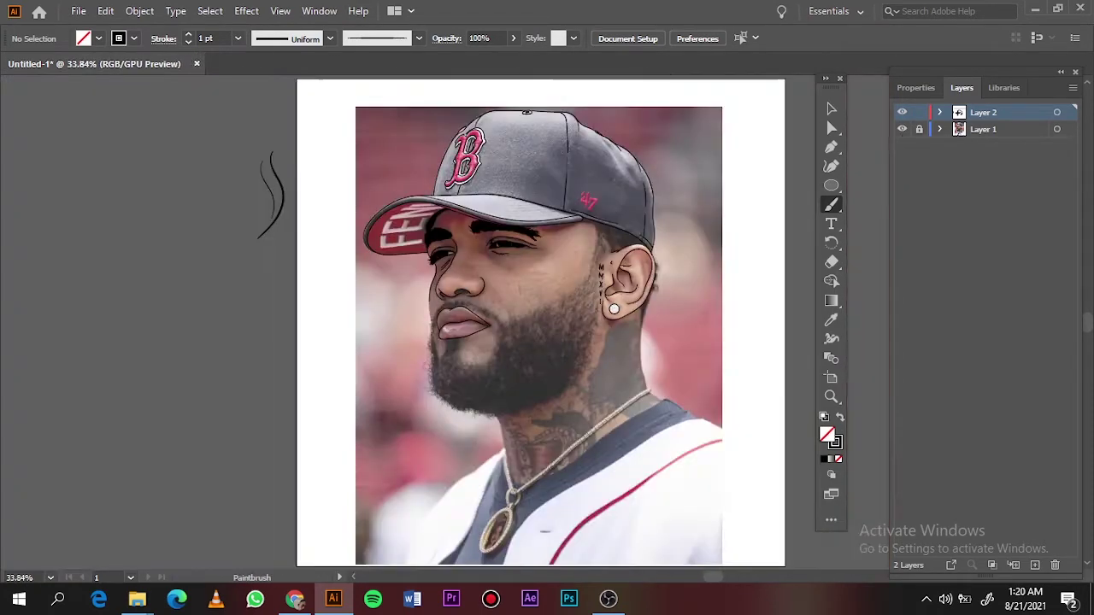
click(901, 130)
scroll(684, 289, up, 5)
key(n)
key(shift+x)
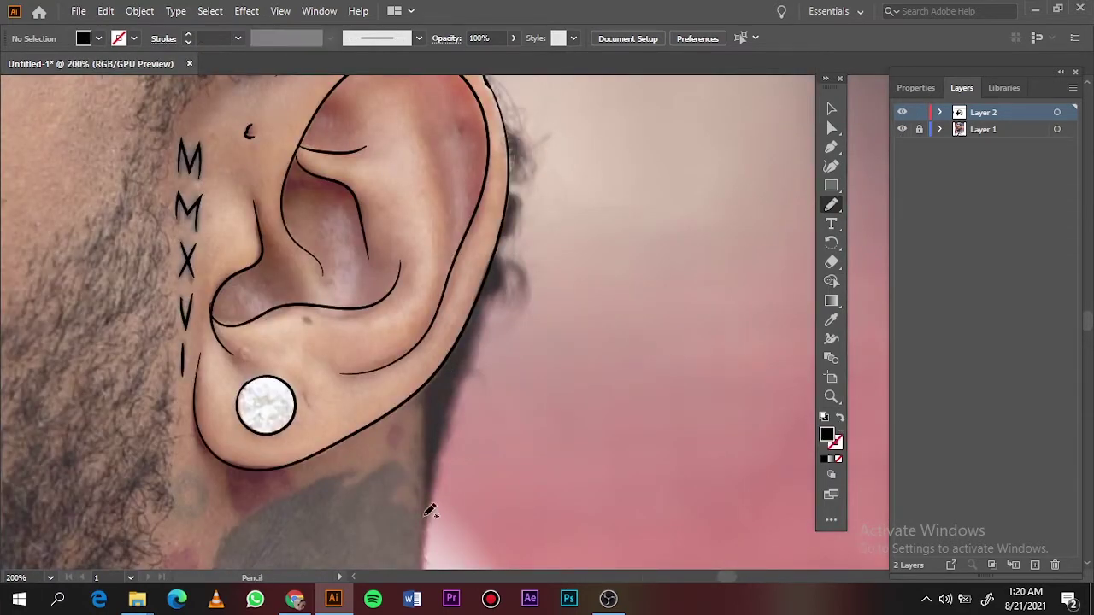
drag(434, 492, 430, 502)
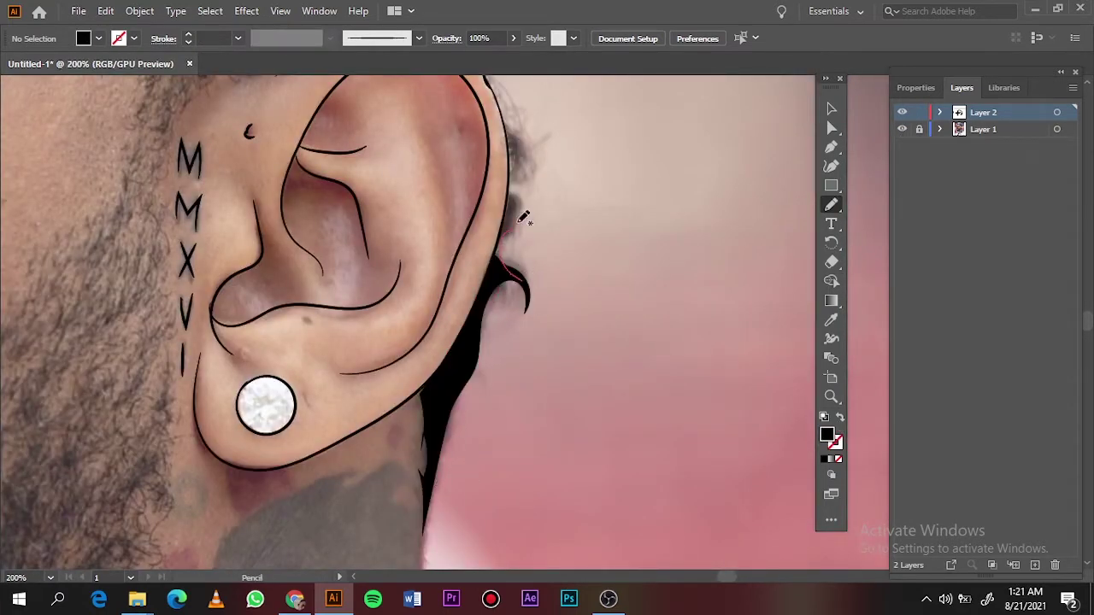
scroll(556, 313, up, 3)
drag(513, 344, 511, 359)
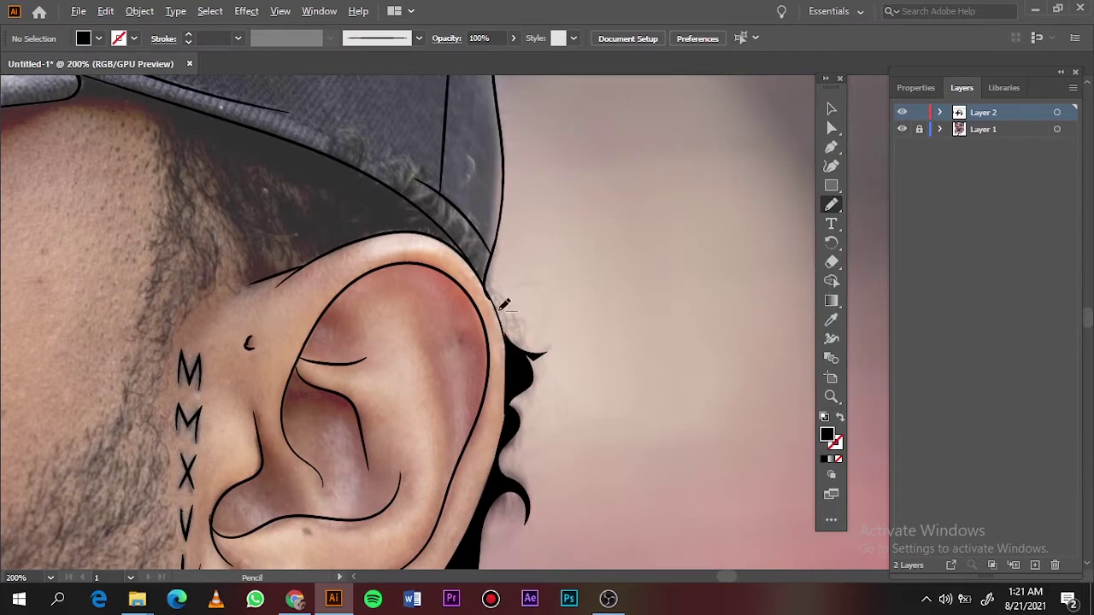
scroll(511, 359, up, 4)
Paint thin black hair strands along the tuft with the Paintbrush
key(b)
key(shift+x)
mouse_move(438, 209)
mouse_down()
mouse_move(554, 449)
mouse_move(479, 238)
mouse_up()
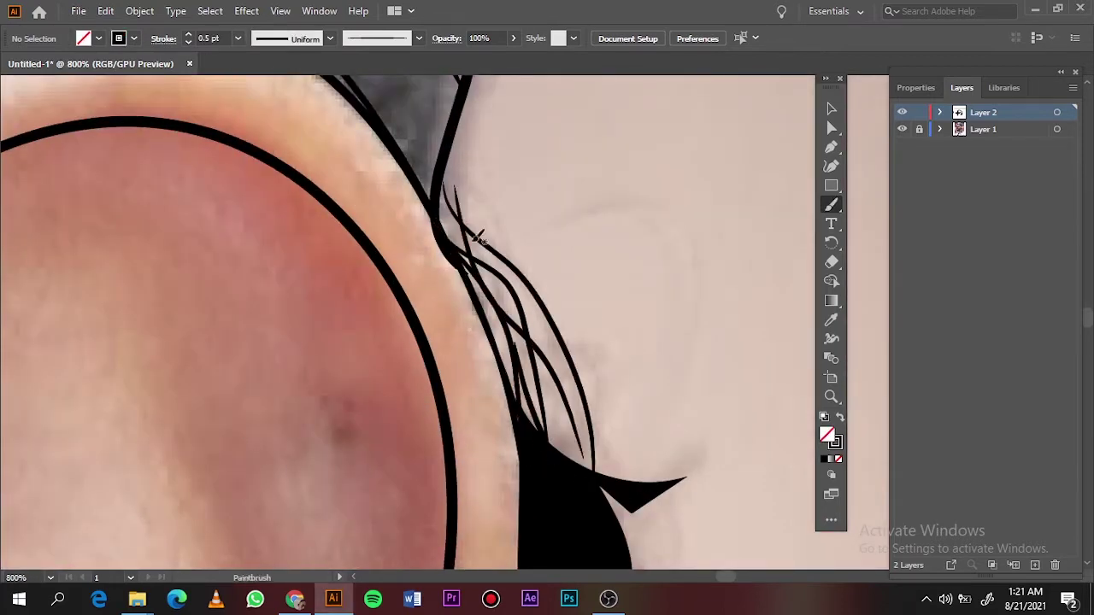
scroll(693, 508, down, 5)
mouse_move(657, 276)
mouse_down()
mouse_move(632, 137)
mouse_move(555, 342)
mouse_up()
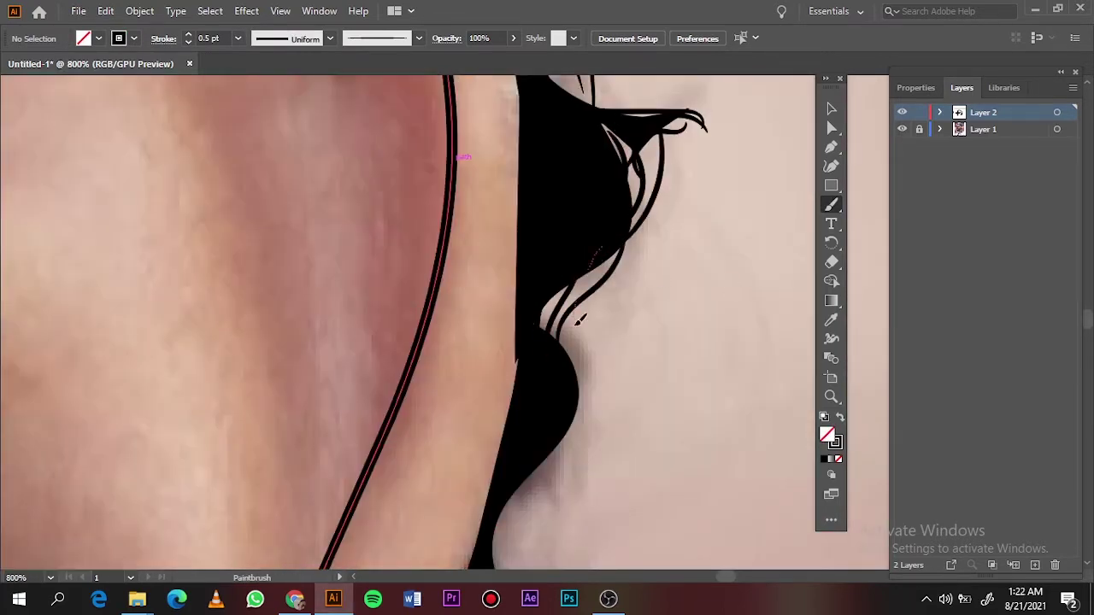
drag(581, 282, 573, 440)
scroll(572, 303, down, 2)
drag(573, 304, 504, 141)
drag(523, 282, 608, 506)
Draw a filled black sideburn shape under the cap edge along the ear with the Pencil
key(ctrl+0)
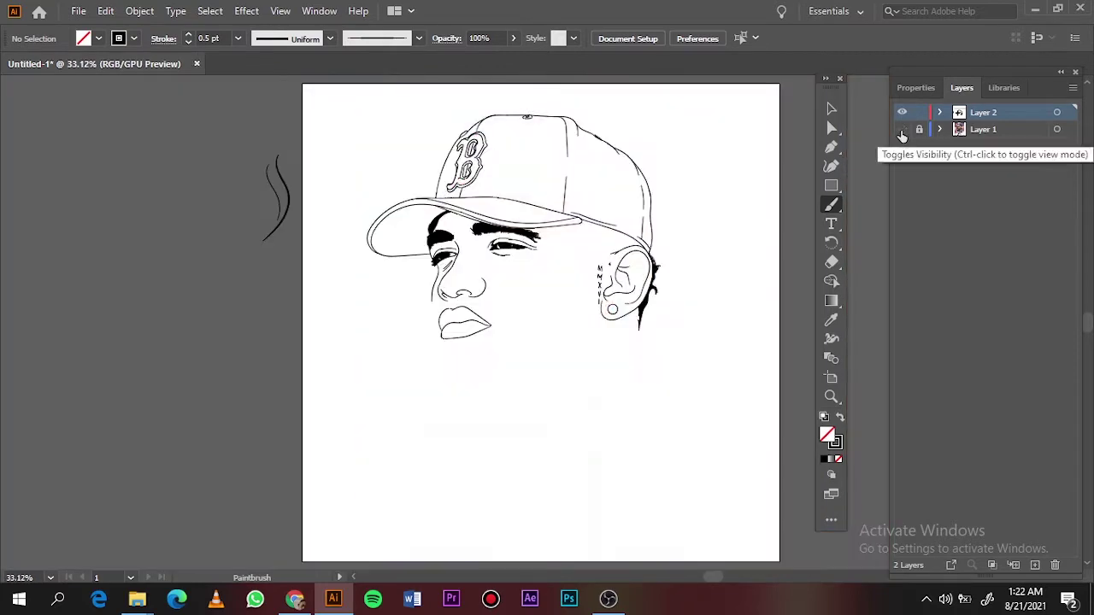
scroll(511, 217, up, 5)
key(n)
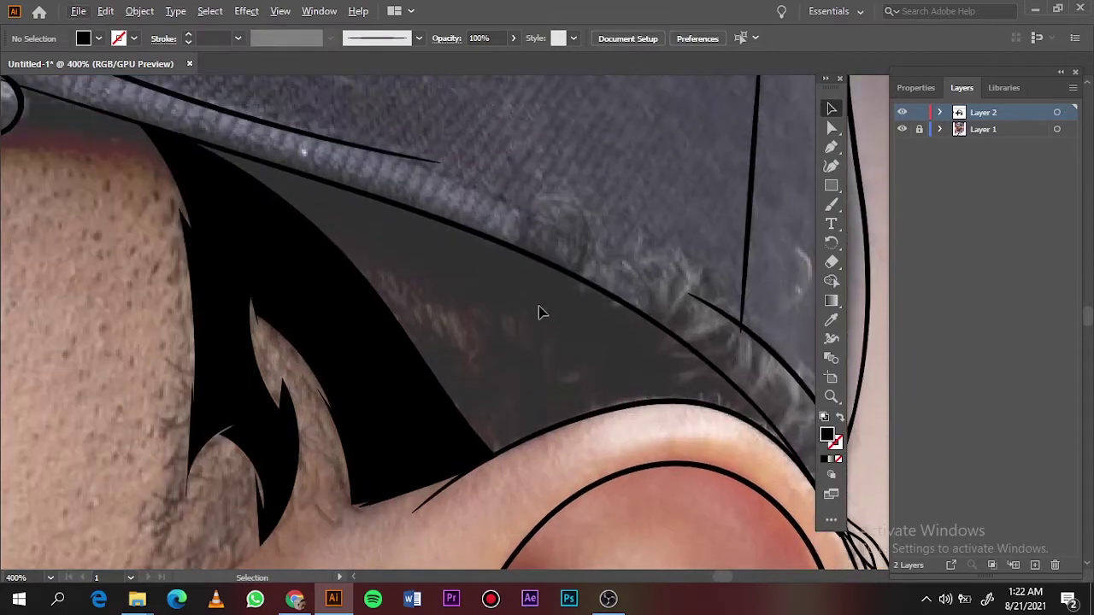
key(n)
drag(195, 140, 707, 352)
key(ctrl+plus)
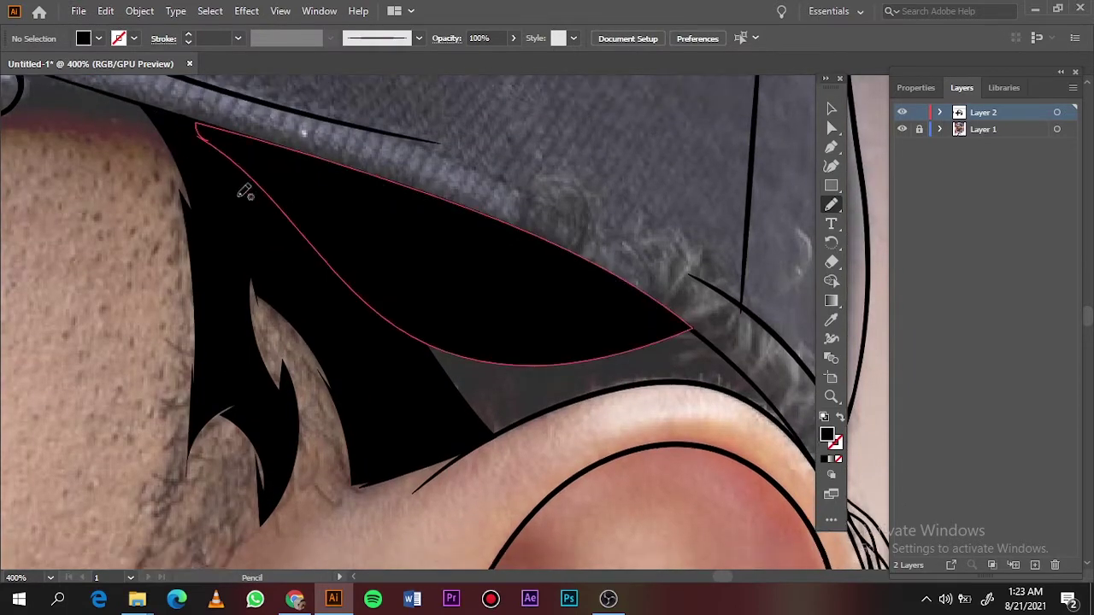
key(ctrl+plus)
mouse_move(201, 222)
mouse_down()
mouse_move(152, 417)
mouse_move(803, 436)
mouse_up()
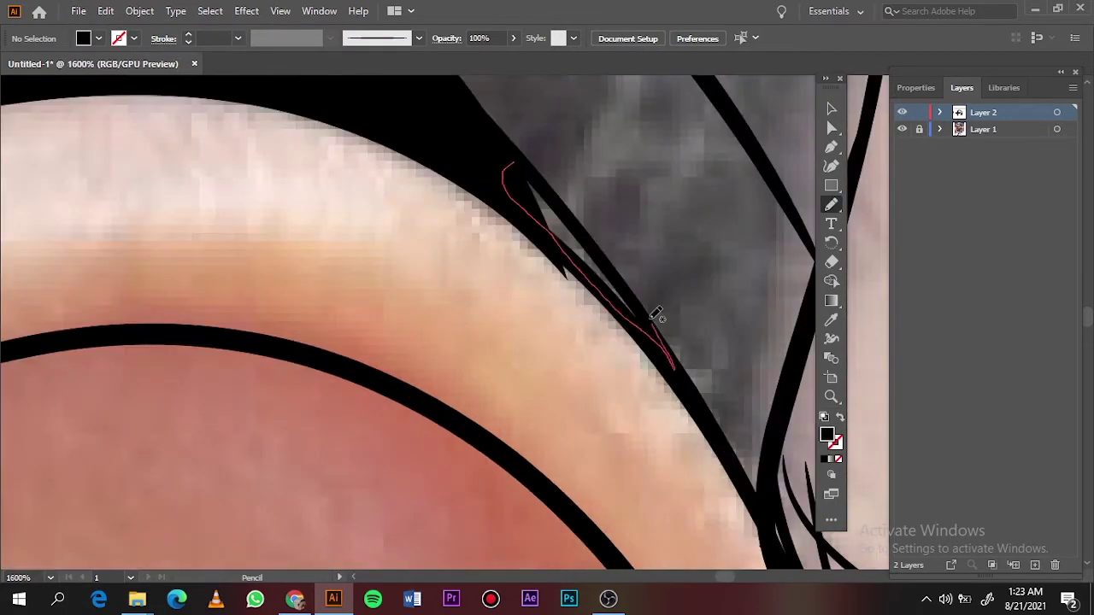
Paint fine 0.25 pt hair strands at the sideburn tip, then hide the reference photo to check
key(ctrl+0)
click(256, 54)
drag(537, 184, 598, 274)
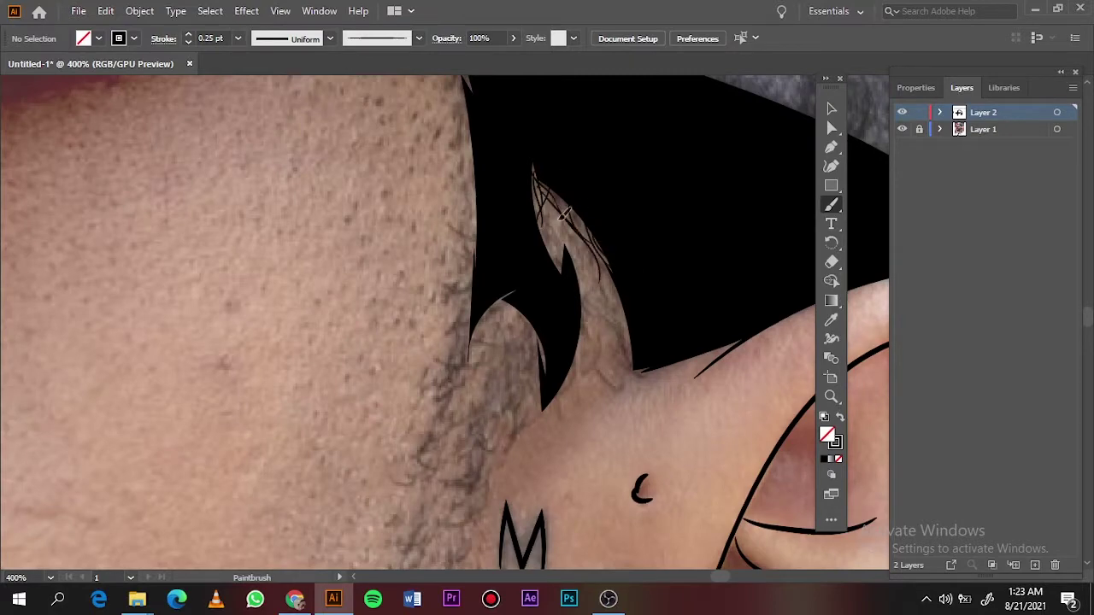
drag(579, 352, 568, 391)
drag(575, 294, 590, 363)
drag(564, 231, 615, 299)
drag(534, 162, 551, 206)
drag(607, 363, 650, 397)
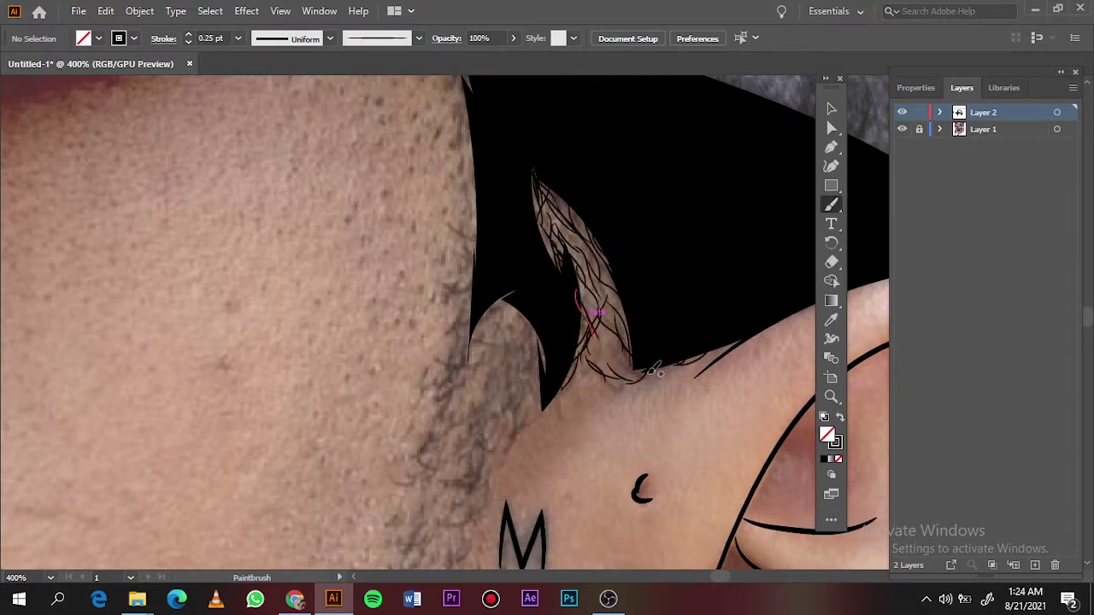
drag(547, 385, 573, 414)
key(ctrl+0)
click(901, 129)
scroll(427, 323, up, 5)
With the photo showing, paint hair strands along the jaw at 0.25 and 0.5 pt
click(238, 38)
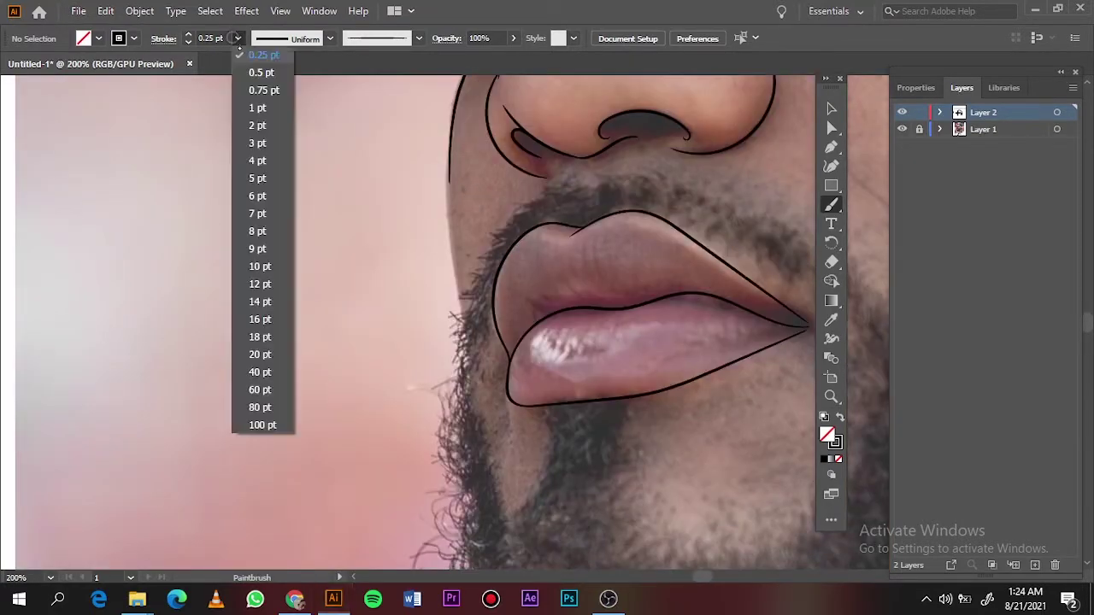
click(256, 128)
drag(450, 120, 460, 289)
scroll(460, 289, up, 2)
click(237, 38)
click(256, 54)
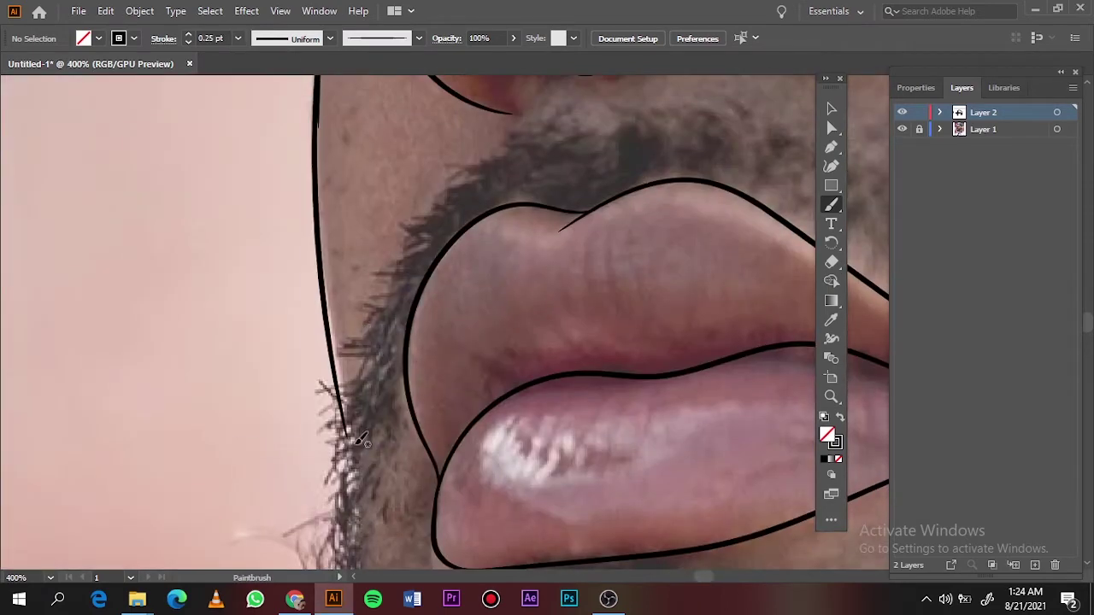
click(238, 37)
drag(356, 377, 338, 508)
click(261, 72)
drag(402, 295, 363, 393)
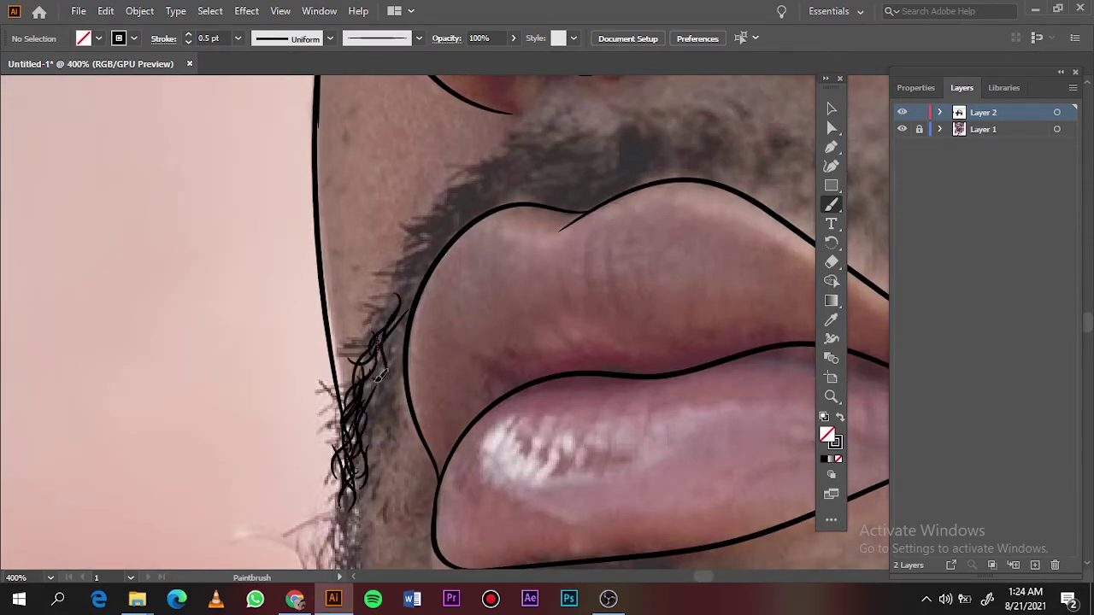
drag(380, 337, 350, 411)
scroll(445, 320, down, 3)
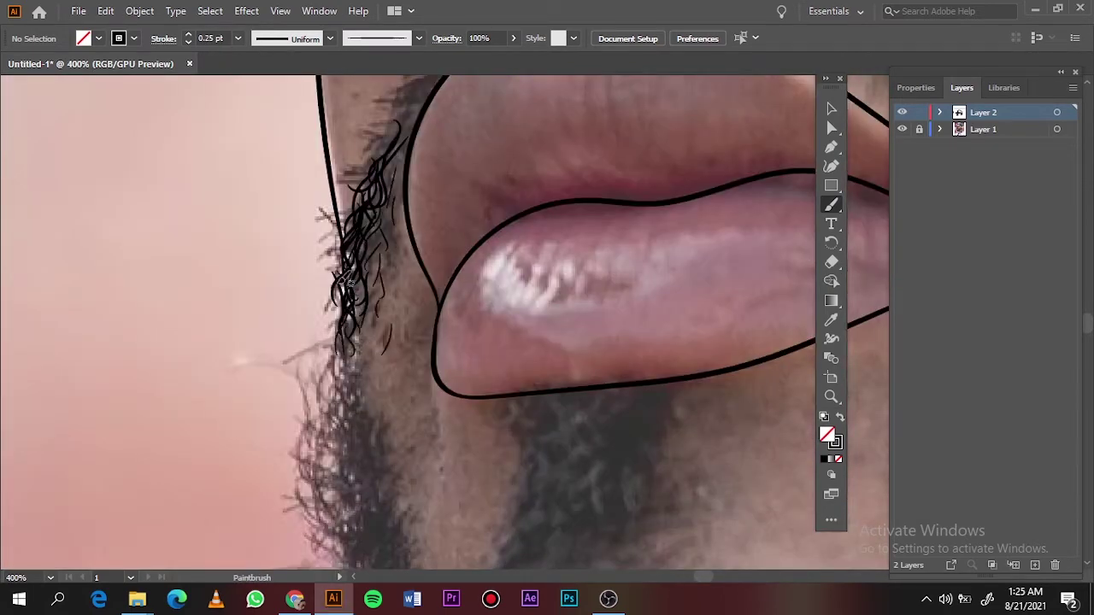
scroll(359, 273, down, 5)
scroll(342, 248, up, 4)
Draw solid black beard shapes under the lower lip, along the jaw and at the lip corner
key(n)
key(shift+x)
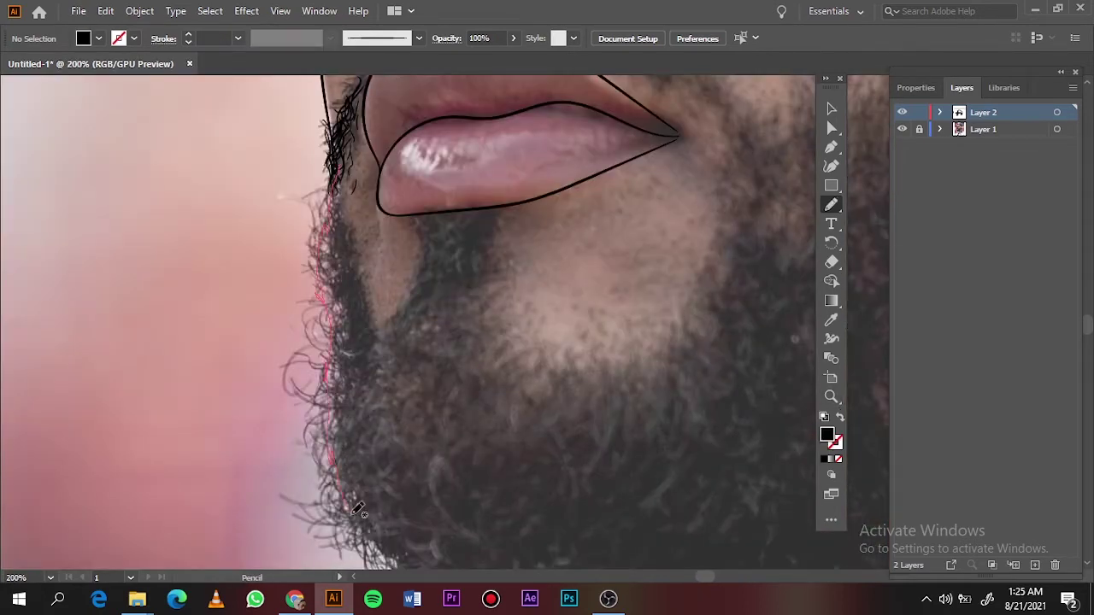
mouse_move(357, 510)
mouse_down()
mouse_move(368, 265)
mouse_move(356, 220)
mouse_up()
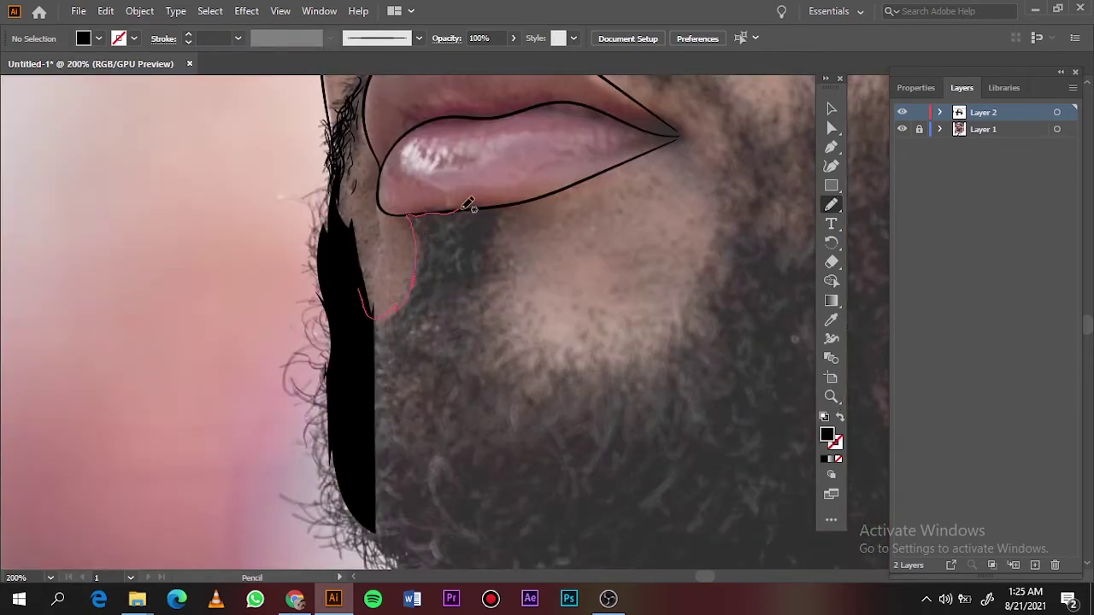
drag(530, 269, 408, 220)
scroll(385, 295, down, 3)
scroll(385, 294, right, 2)
drag(218, 261, 525, 209)
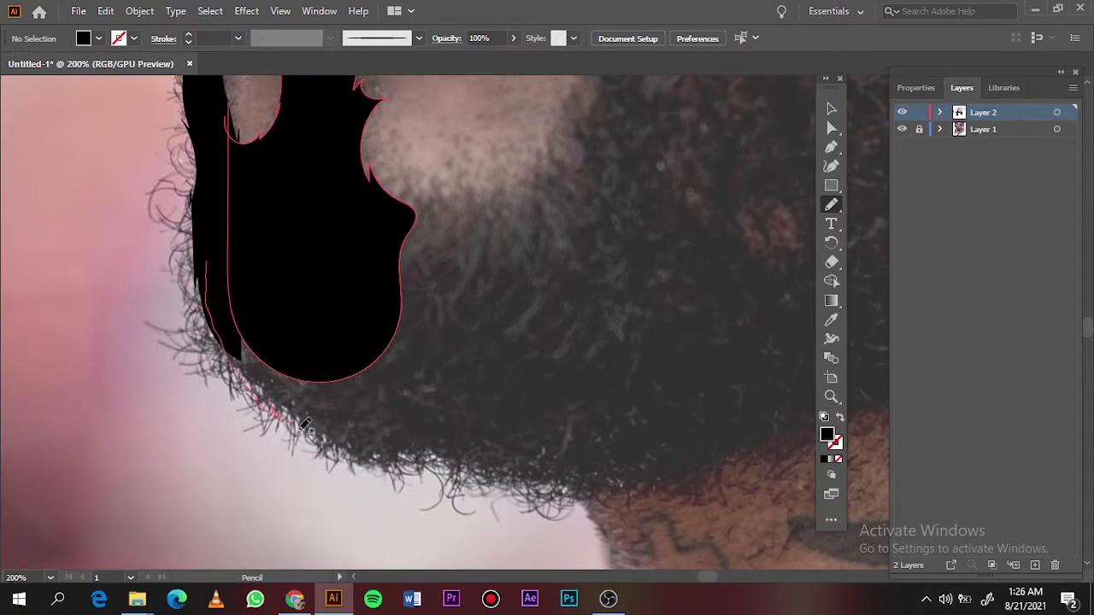
drag(425, 182, 370, 176)
scroll(385, 196, down, 5)
scroll(500, 244, up, 6)
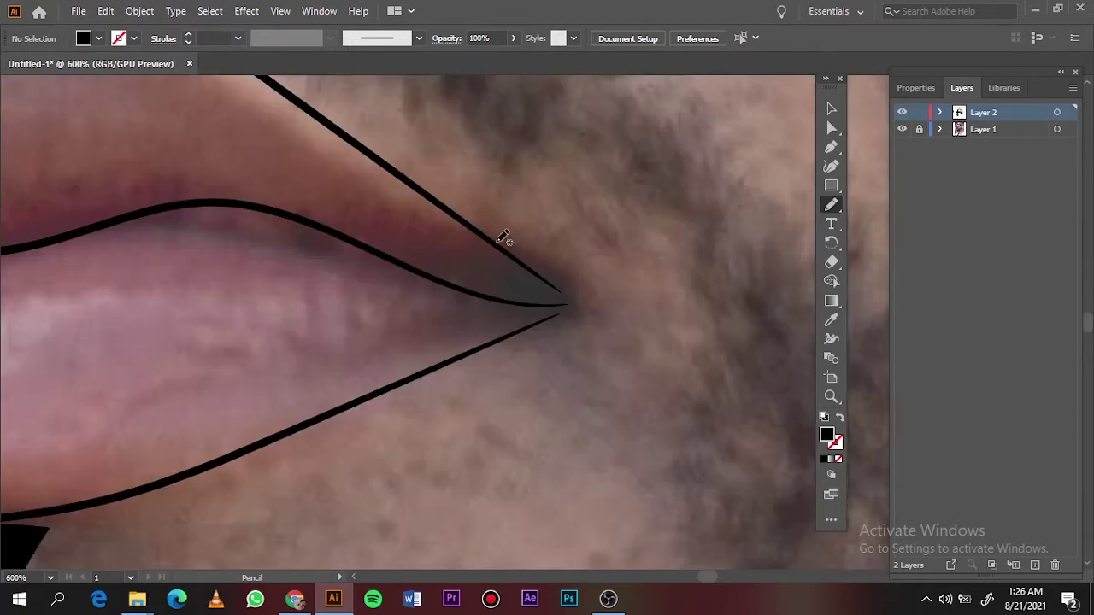
drag(598, 315, 454, 278)
Trace a filled black moustache above the upper lip, adding a brushed beard strand
key(ctrl+0)
click(901, 129)
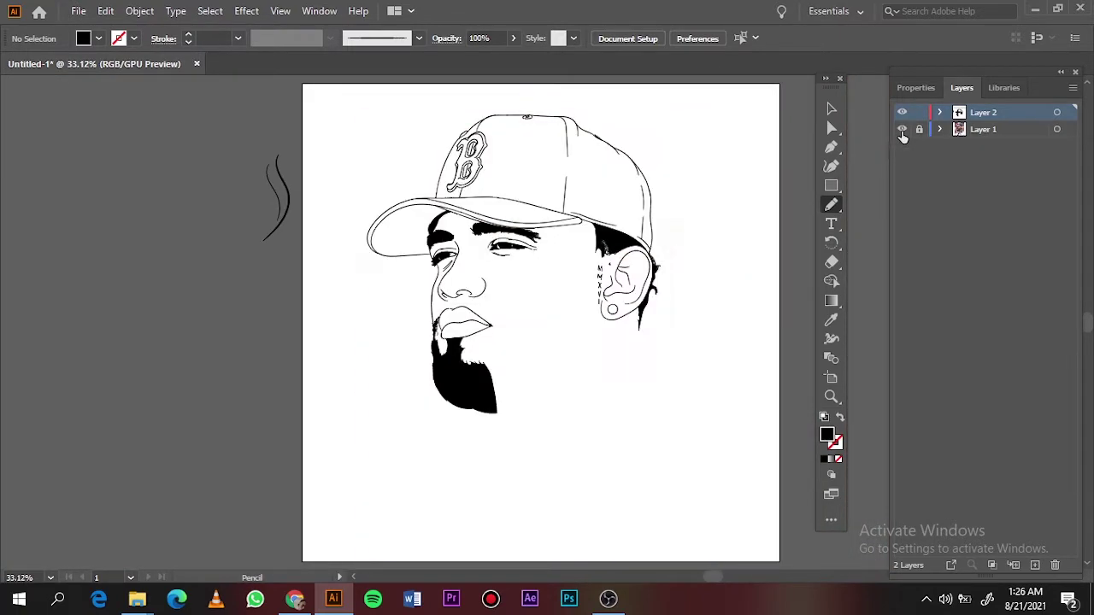
scroll(491, 362, up, 6)
mouse_move(217, 329)
mouse_down()
mouse_move(370, 178)
mouse_move(224, 329)
mouse_up()
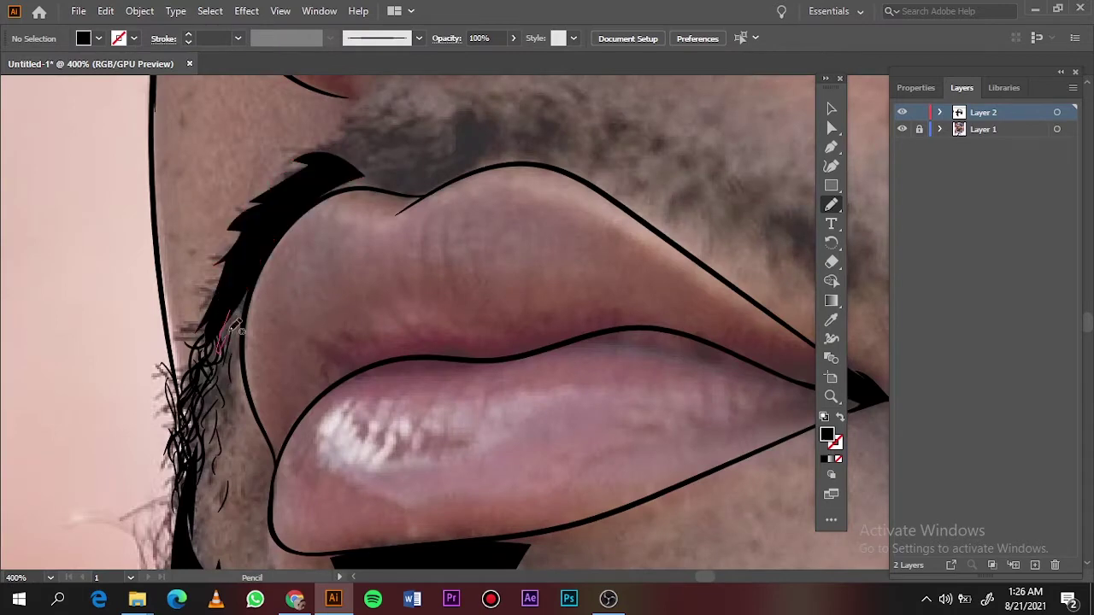
key(b)
scroll(261, 398, up, 6)
key(shift+x)
drag(440, 312, 414, 423)
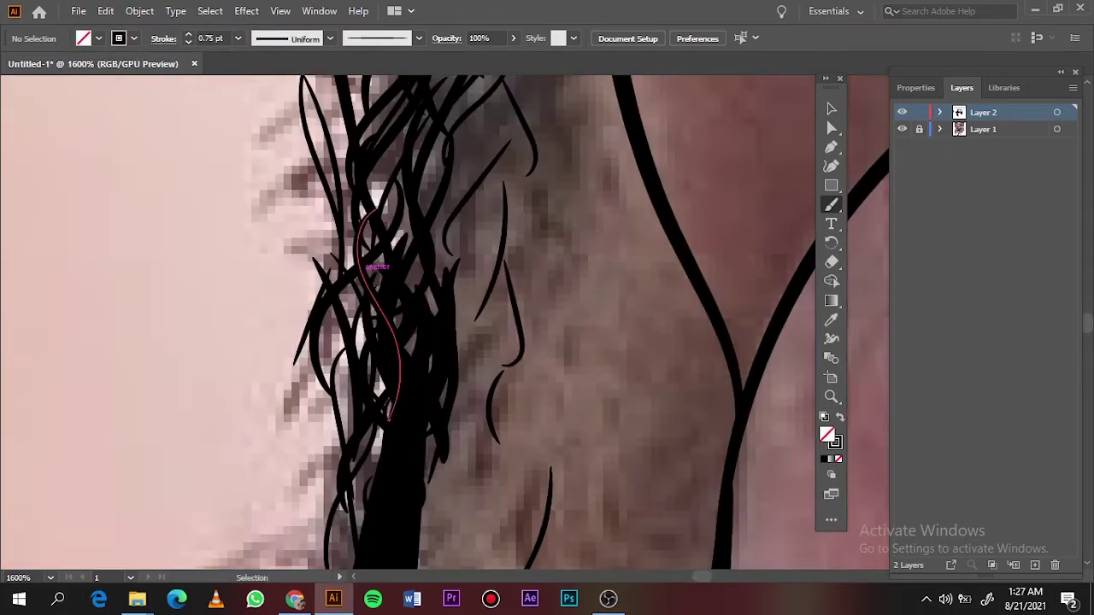
scroll(427, 342, down, 3)
key(ctrl+0)
key(n)
scroll(461, 324, up, 8)
drag(628, 313, 261, 329)
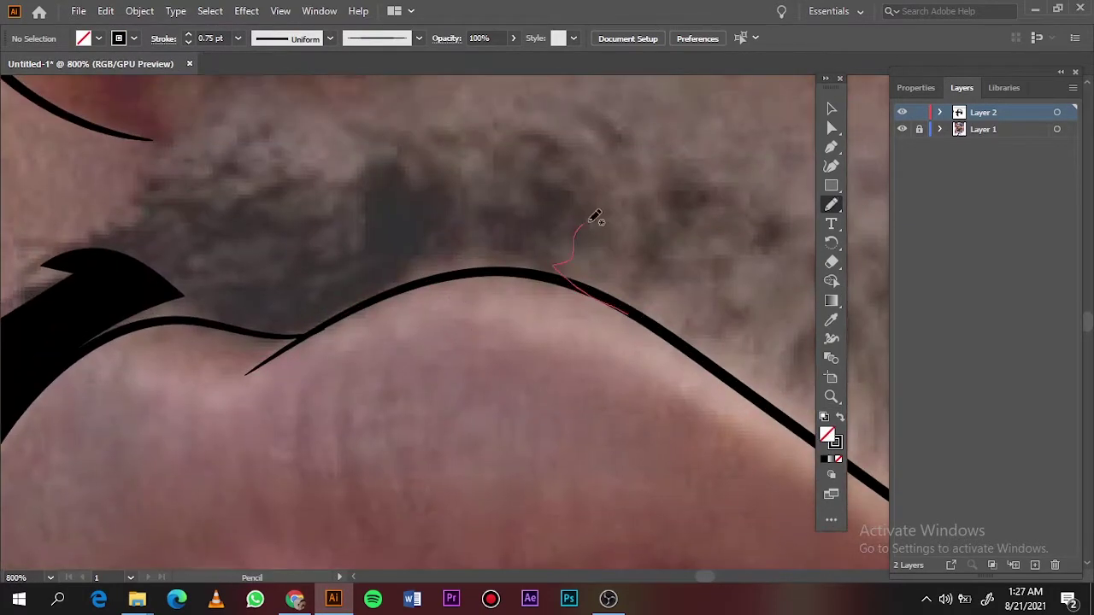
Fill the right side of the beard across the cheek with a solid black shape
key(shift+x)
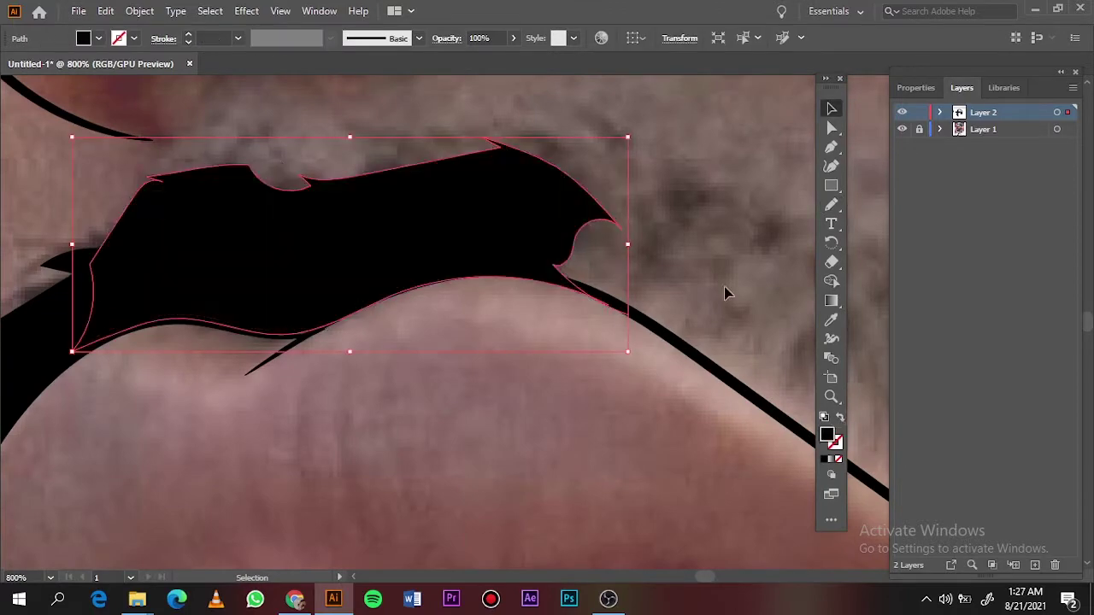
key(v)
key(ctrl+1)
key(n)
drag(345, 305, 353, 435)
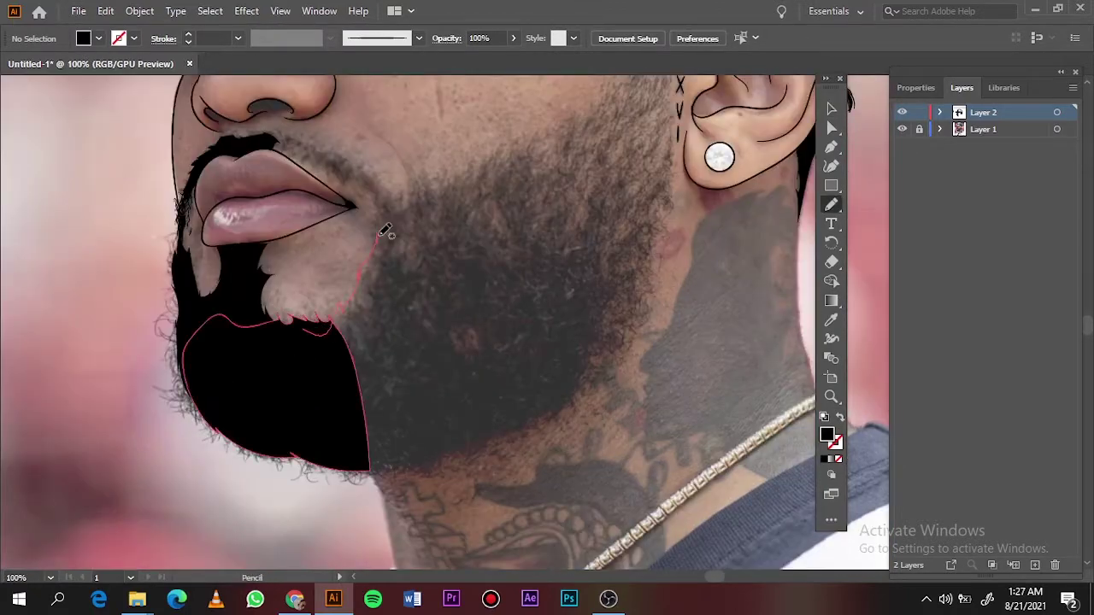
drag(385, 243, 528, 190)
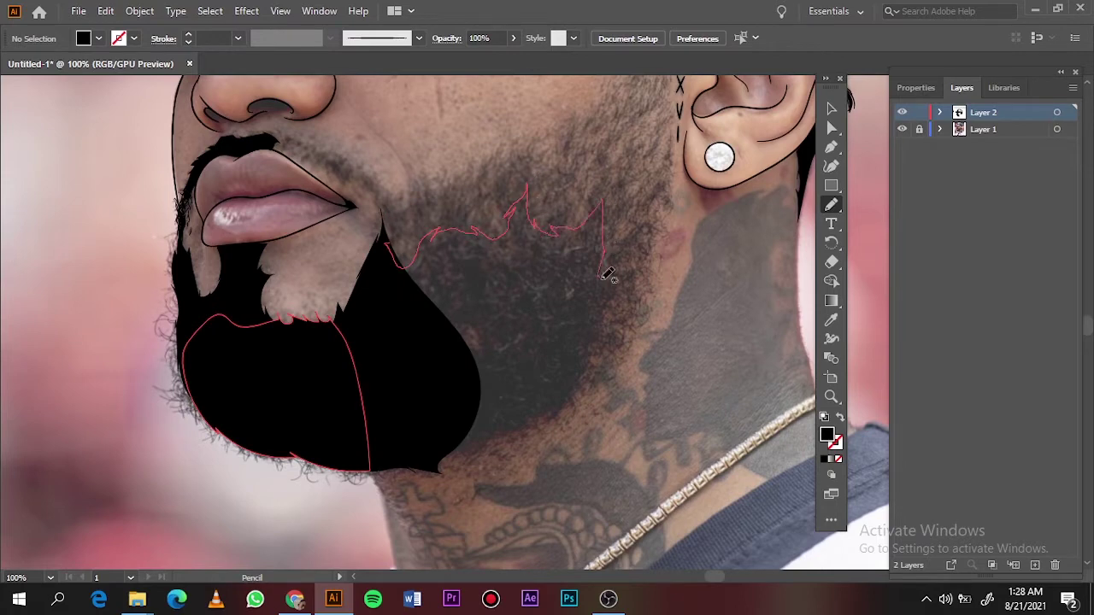
mouse_move(606, 274)
mouse_down()
mouse_move(533, 420)
mouse_move(436, 465)
mouse_up()
scroll(391, 244, up, 3)
Brush 0.25 pt black curly hairs along the moustache, connecting it down to the jaw
key(b)
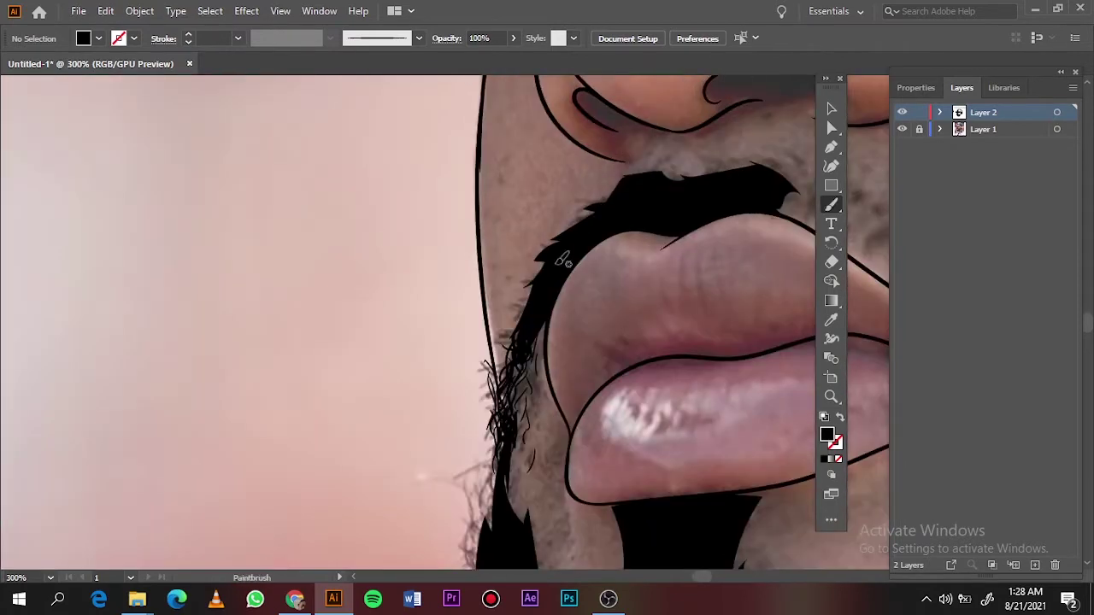
key(shift+x)
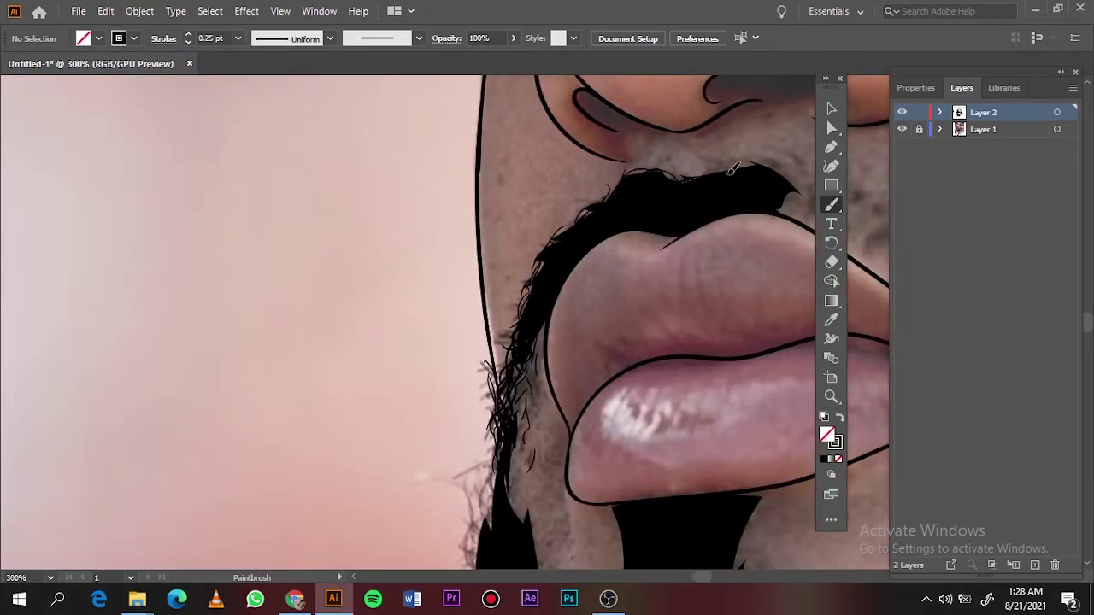
scroll(659, 188, right, 5)
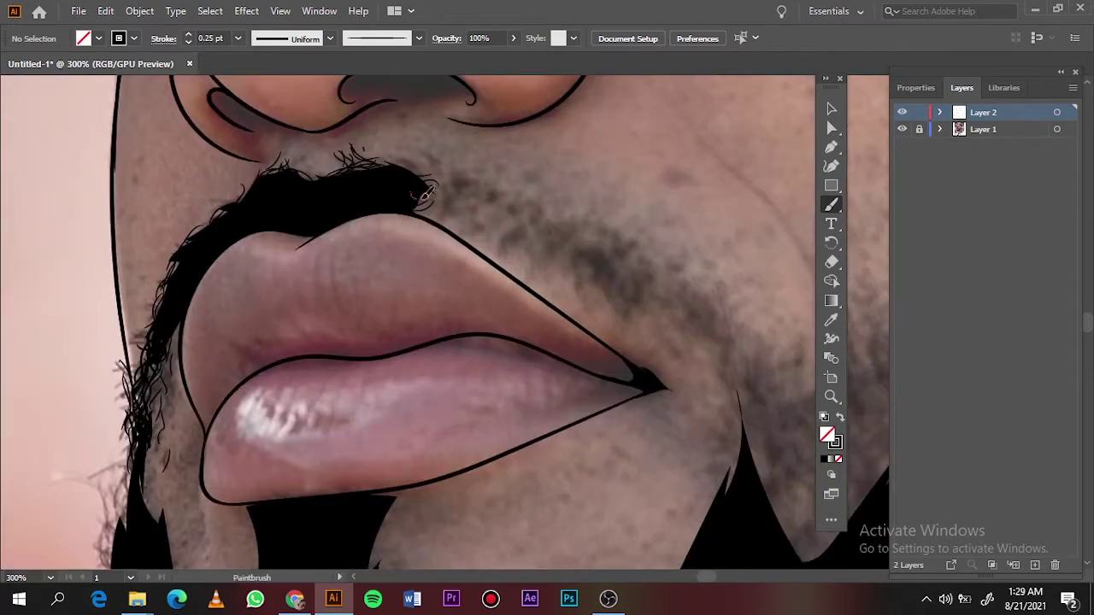
drag(467, 204, 494, 203)
mouse_move(504, 233)
mouse_down()
mouse_move(530, 222)
mouse_move(602, 261)
mouse_move(649, 304)
mouse_up()
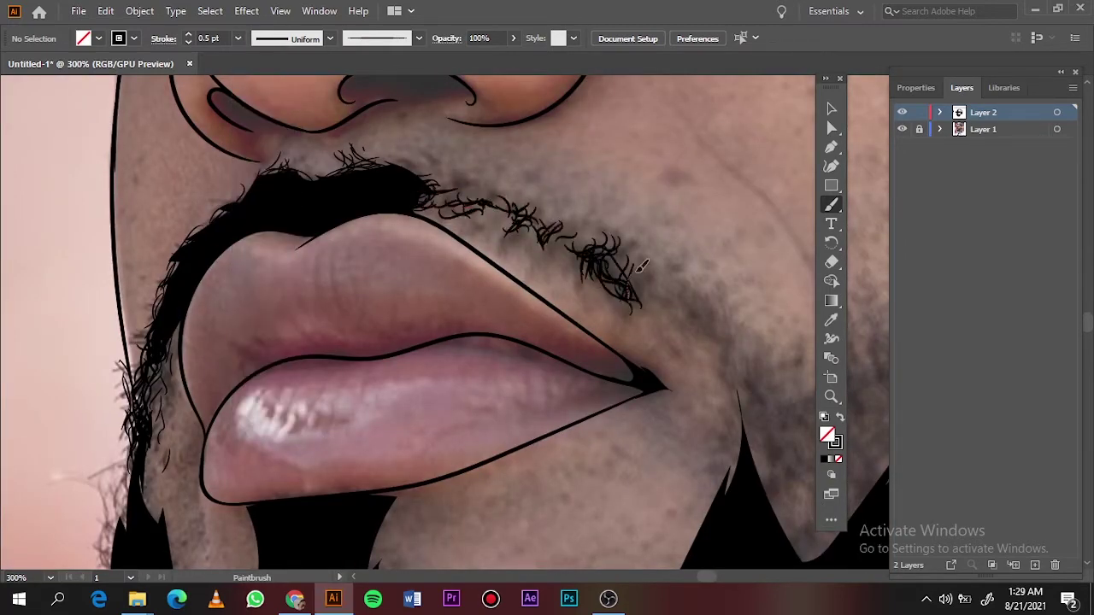
drag(633, 261, 666, 299)
drag(547, 243, 568, 214)
mouse_move(757, 440)
mouse_down()
mouse_move(731, 486)
mouse_move(709, 320)
mouse_move(752, 427)
mouse_up()
drag(425, 204, 502, 189)
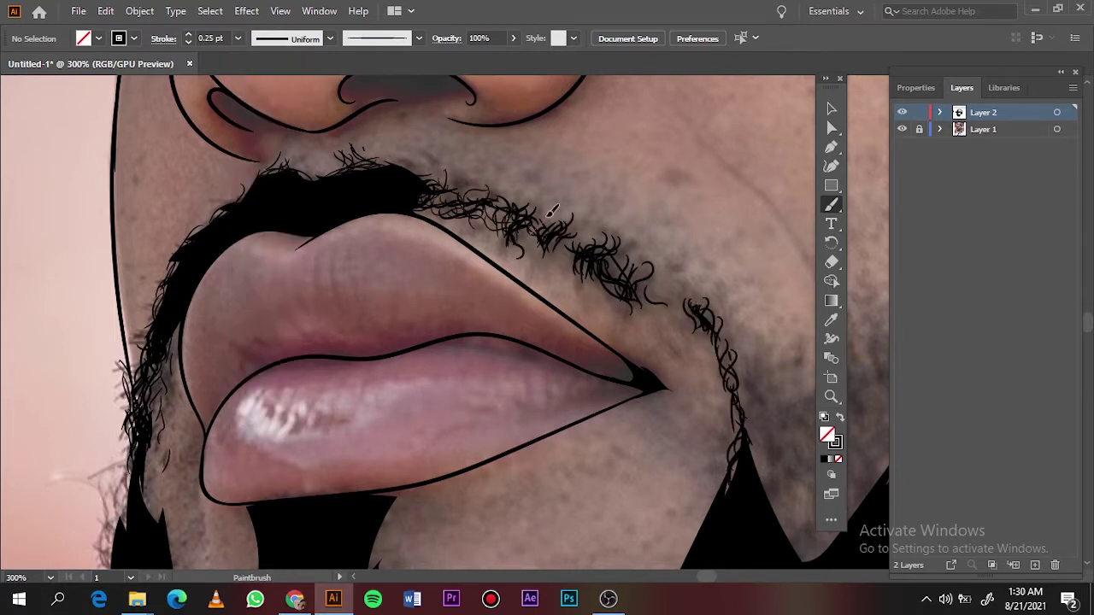
mouse_move(537, 225)
mouse_down()
mouse_move(666, 290)
mouse_move(709, 342)
mouse_move(752, 457)
mouse_up()
Brush 0.25 pt curly hairs along the beard's left and bottom edges
key(ctrl+0)
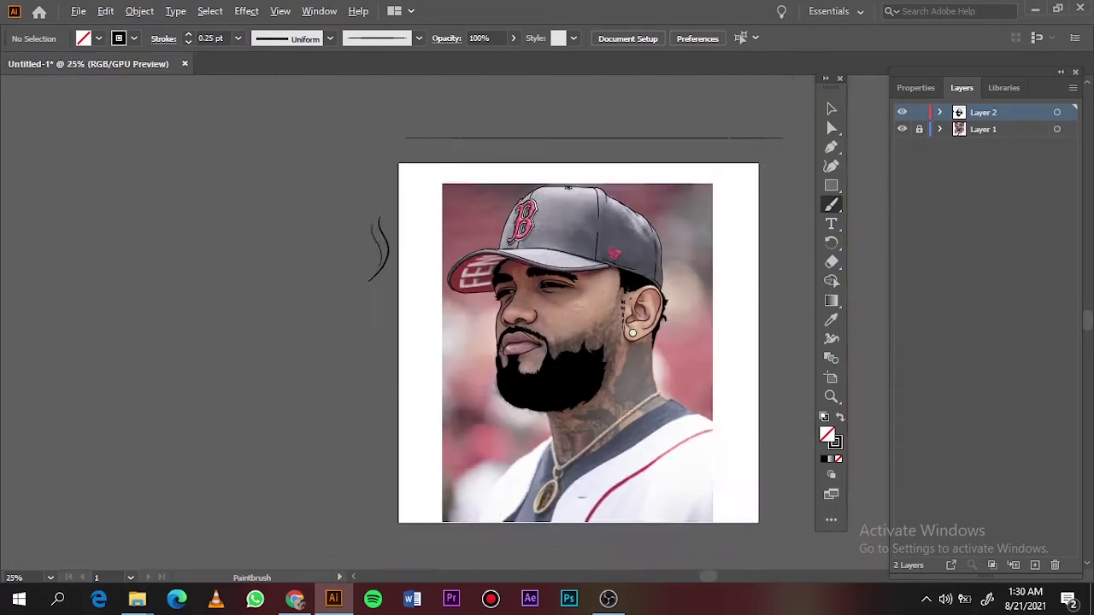
scroll(176, 379, up, 5)
scroll(447, 251, up, 2)
drag(300, 175, 318, 393)
click(238, 38)
click(256, 54)
mouse_move(309, 267)
mouse_down()
mouse_move(309, 398)
mouse_move(355, 507)
mouse_up()
drag(312, 316, 275, 402)
drag(312, 453, 354, 513)
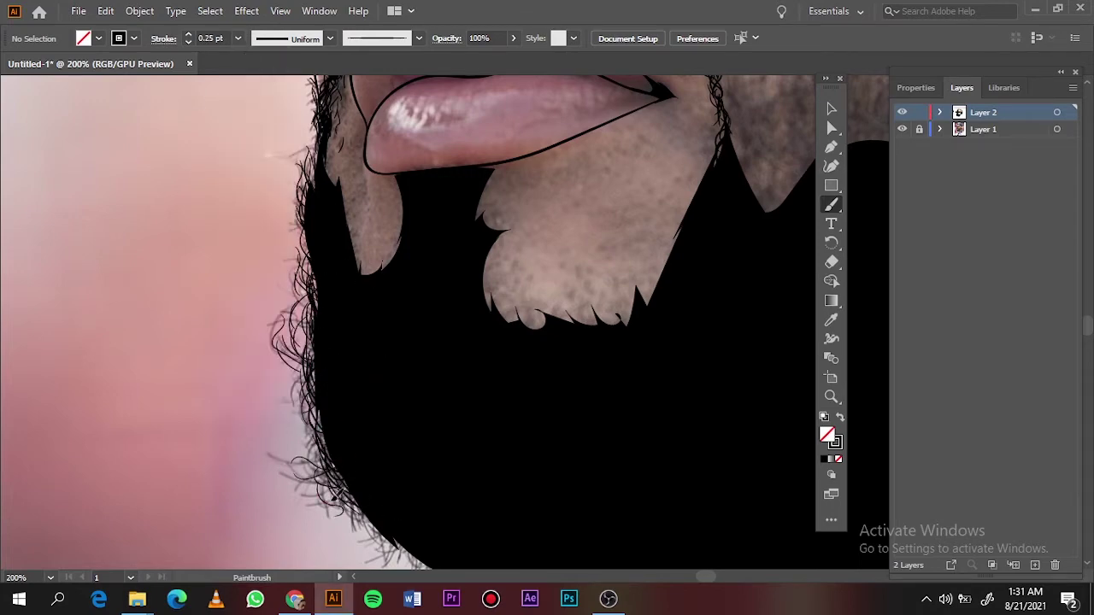
key(ctrl+0)
scroll(488, 362, up, 5)
mouse_move(189, 253)
mouse_down()
mouse_move(371, 353)
mouse_move(526, 386)
mouse_up()
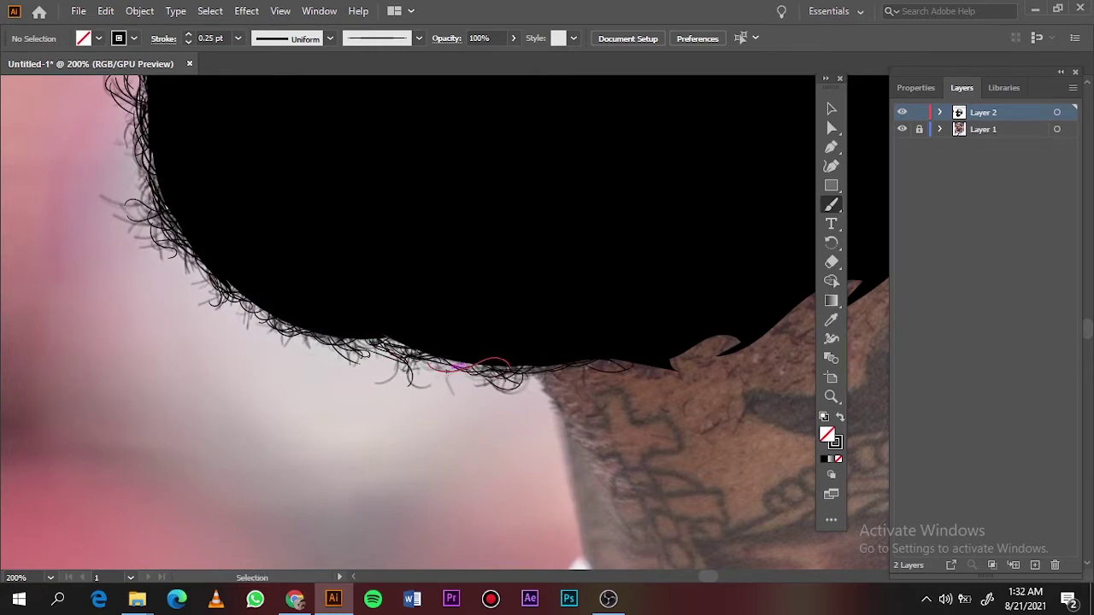
Draw a jagged black-filled patch on the beard's upper edge with the Pencil
key(ctrl+0)
scroll(518, 319, up, 5)
scroll(517, 320, up, 2)
key(n)
click(840, 418)
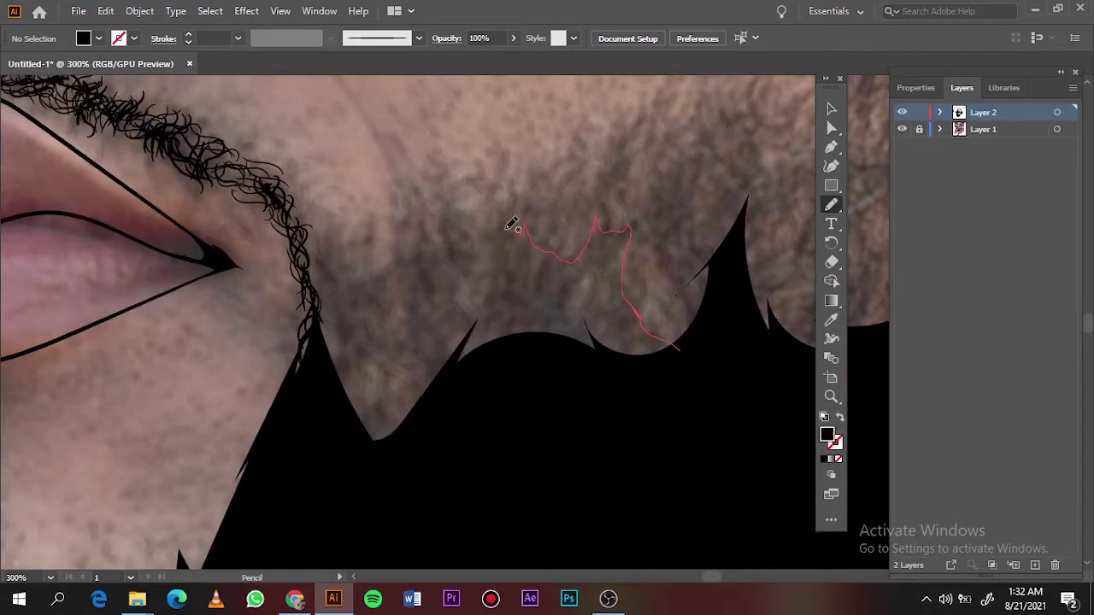
drag(645, 329, 493, 329)
Paint black curly hairs along the beard's jagged upper edge
key(b)
key(ctrl+0)
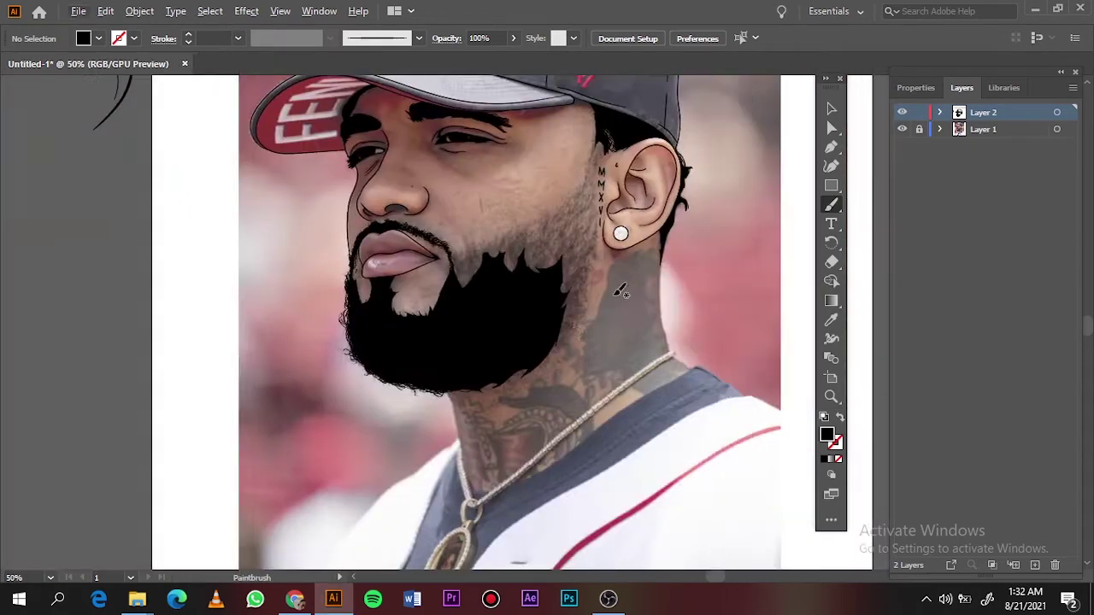
scroll(618, 288, up, 3)
key(shift+x)
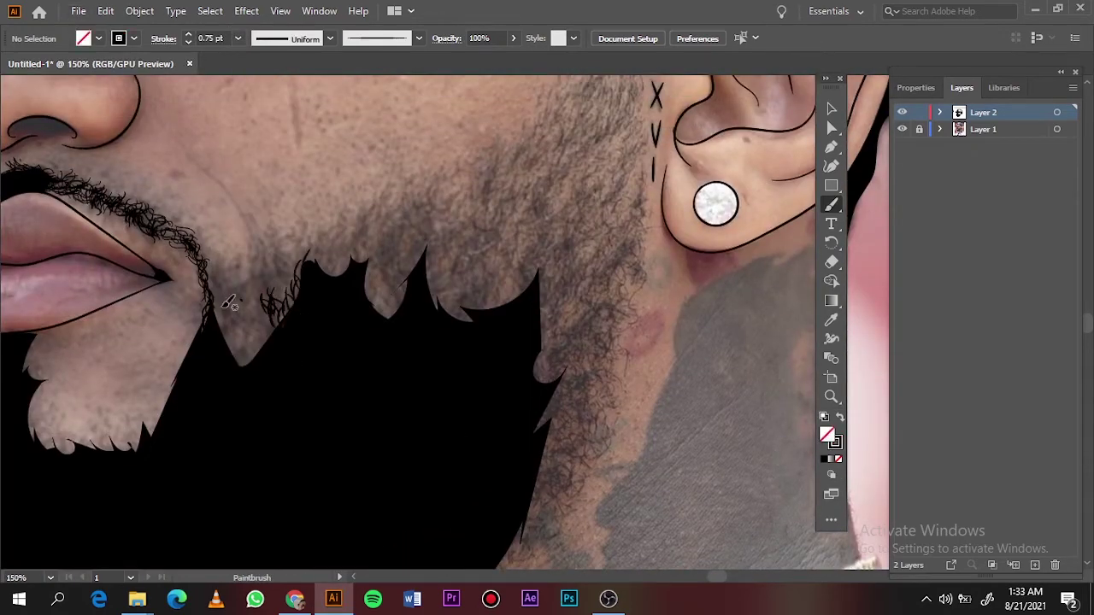
mouse_move(257, 308)
mouse_down()
mouse_move(306, 251)
mouse_move(360, 233)
mouse_move(396, 267)
mouse_up()
drag(469, 309, 458, 274)
drag(414, 282, 433, 246)
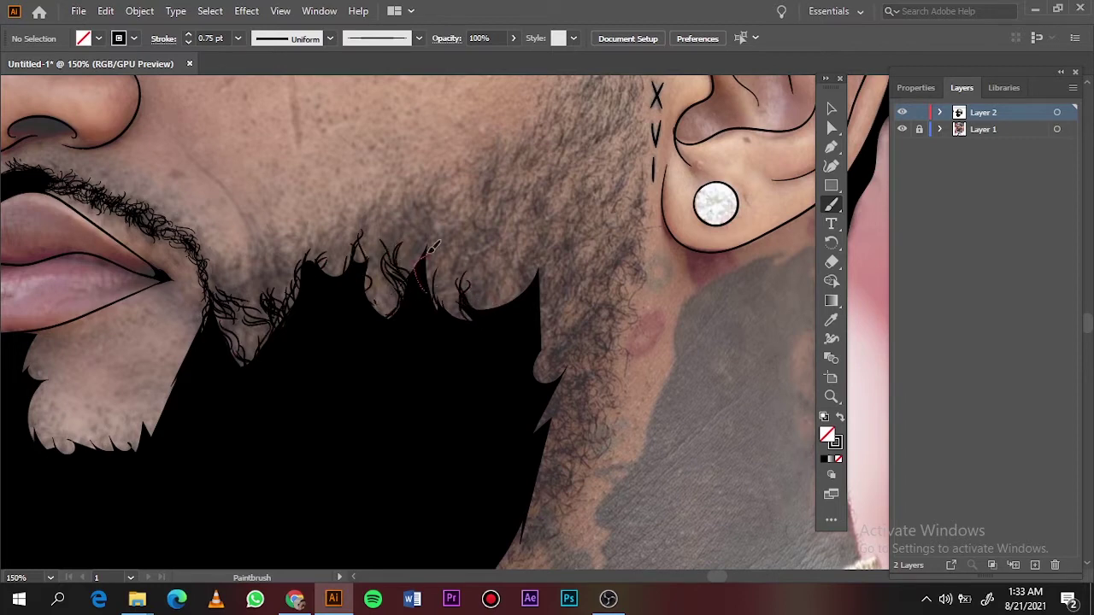
drag(511, 294, 539, 250)
mouse_move(500, 315)
mouse_down()
mouse_move(478, 272)
mouse_move(425, 235)
mouse_move(491, 211)
mouse_move(466, 300)
mouse_up()
Add hair strands at 0.5 pt along the beard edge and at 1 pt on the lower beard
scroll(428, 232, down, 3)
scroll(532, 317, up, 3)
click(238, 38)
click(256, 79)
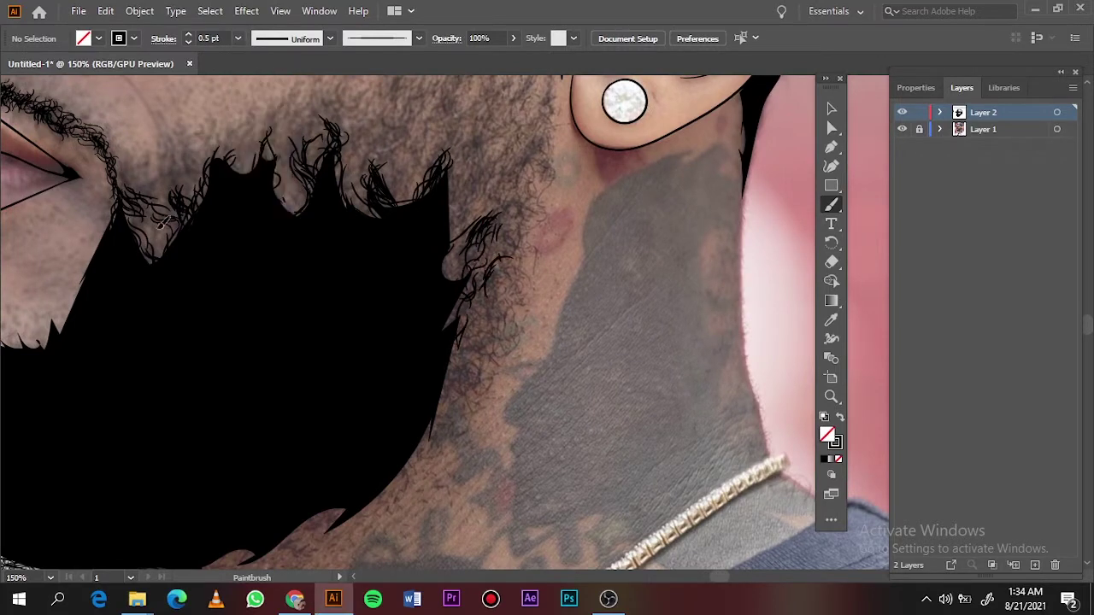
drag(250, 139, 284, 170)
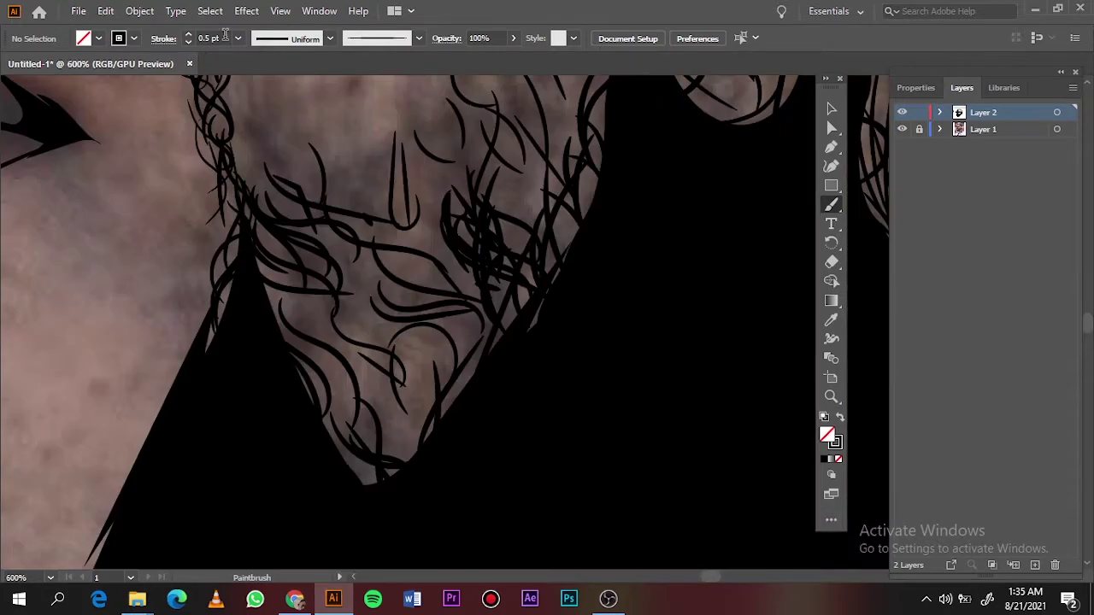
click(188, 35)
mouse_move(303, 312)
mouse_down()
mouse_move(430, 419)
mouse_move(332, 345)
mouse_up()
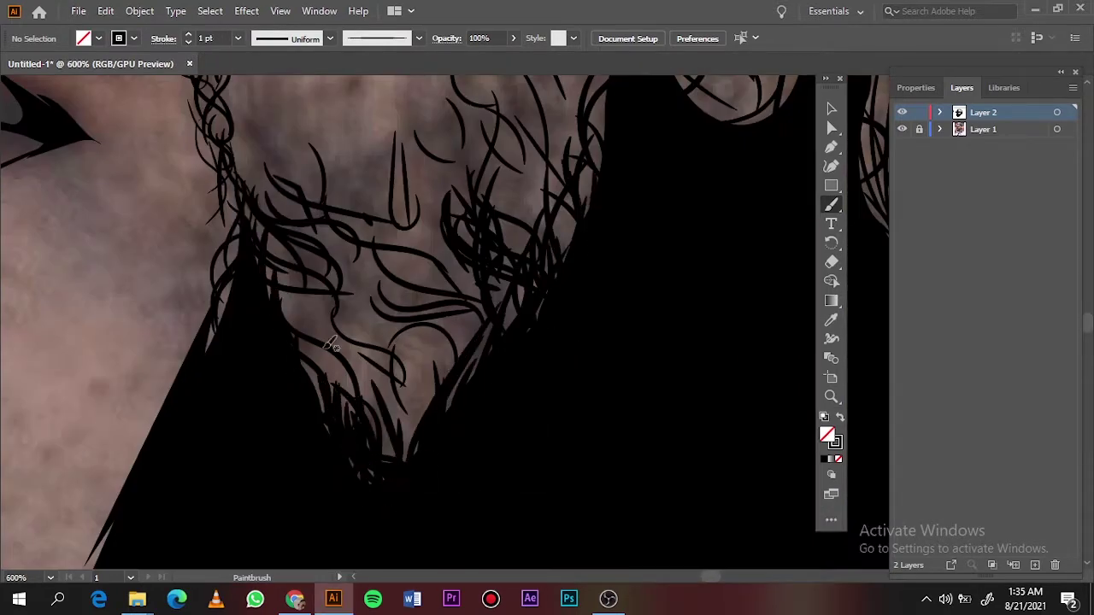
Add more hairs along the beard's top and right edge toward the neck, checking without the photo
key(ctrl+minus)
key(ctrl+minus)
key(ctrl+minus)
drag(609, 359, 598, 318)
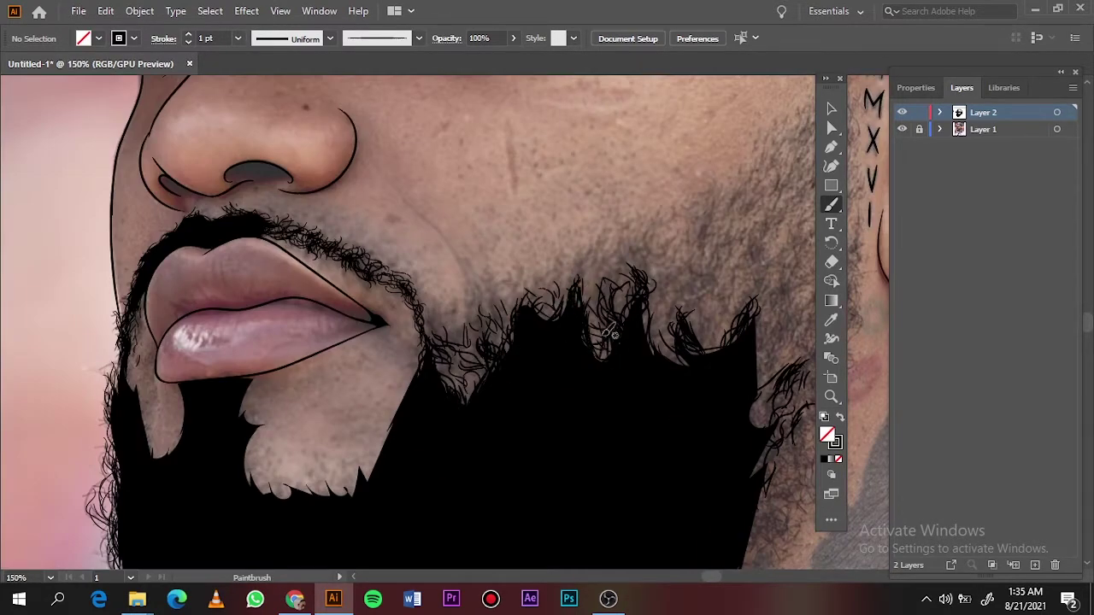
mouse_move(660, 355)
mouse_down()
mouse_move(654, 295)
mouse_move(701, 335)
mouse_move(746, 306)
mouse_up()
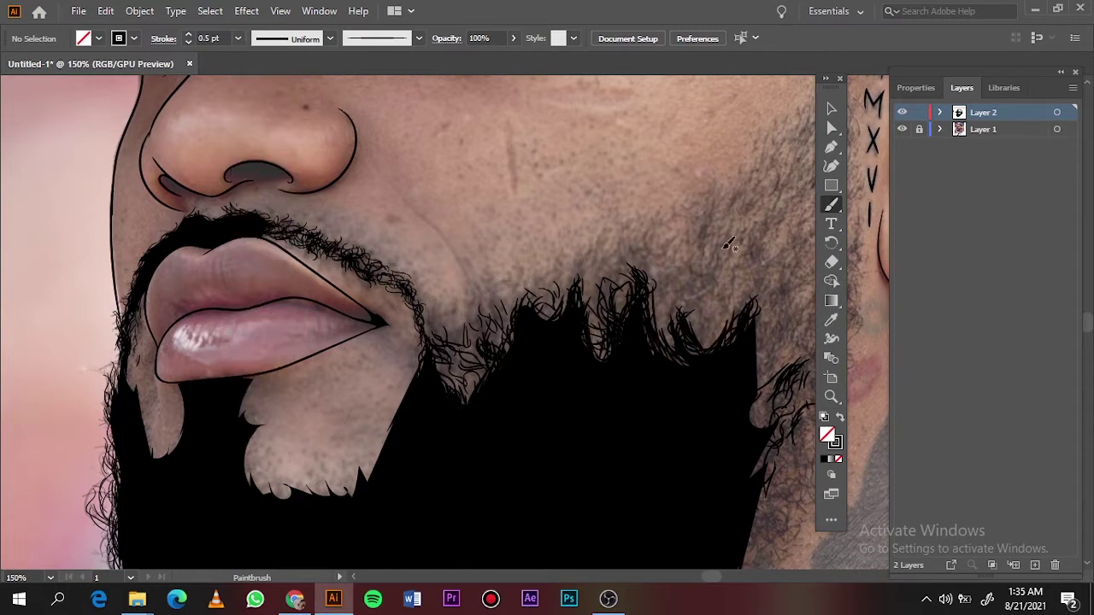
drag(676, 320, 705, 235)
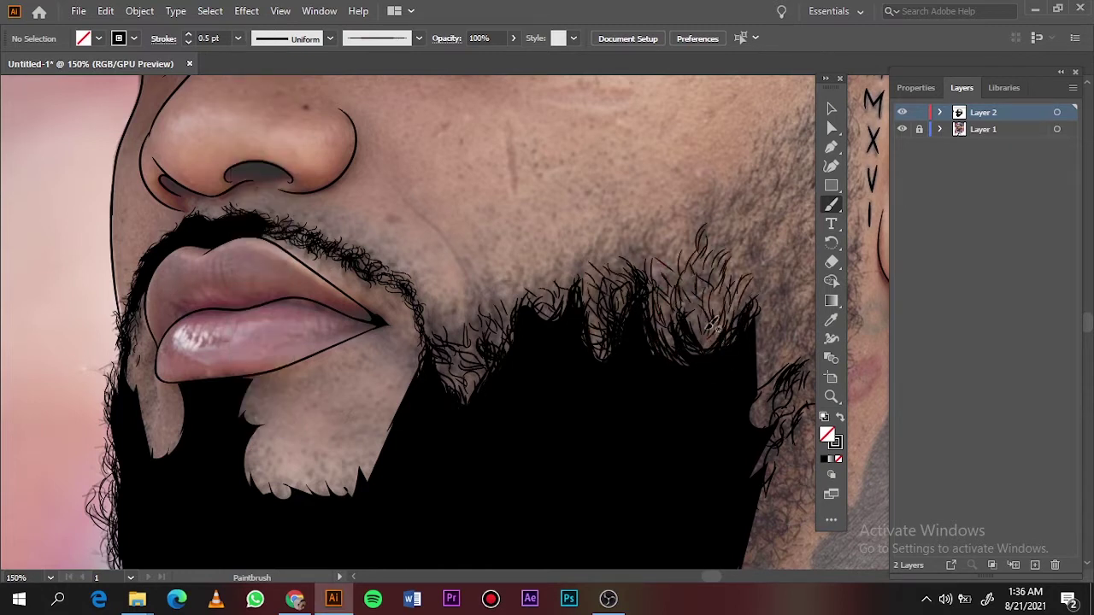
drag(681, 296, 700, 224)
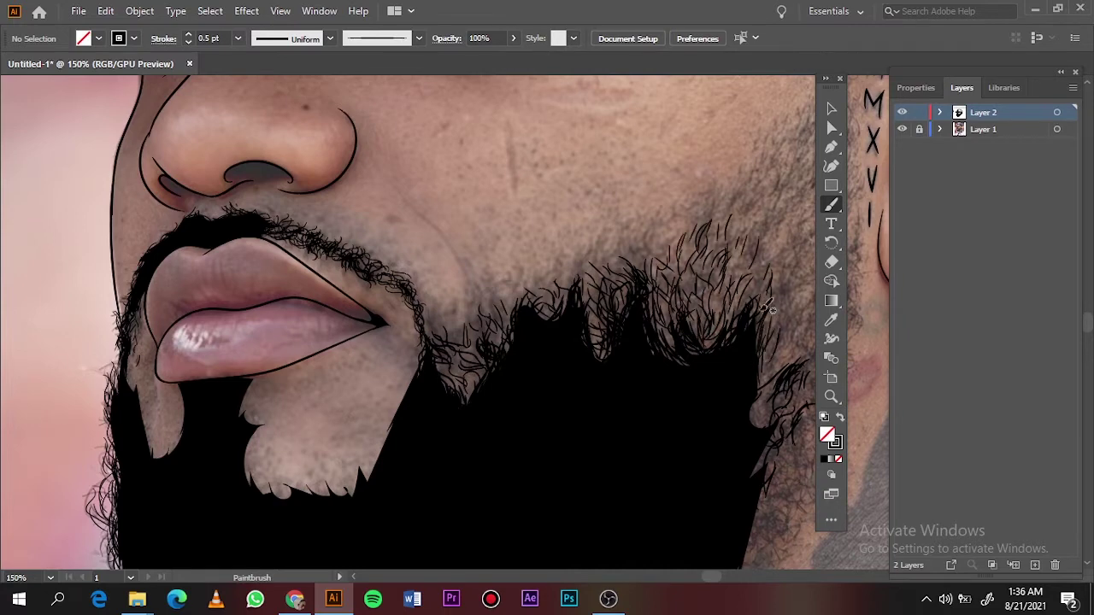
key(ctrl+0)
click(901, 129)
scroll(593, 331, up, 5)
scroll(593, 330, down, 4)
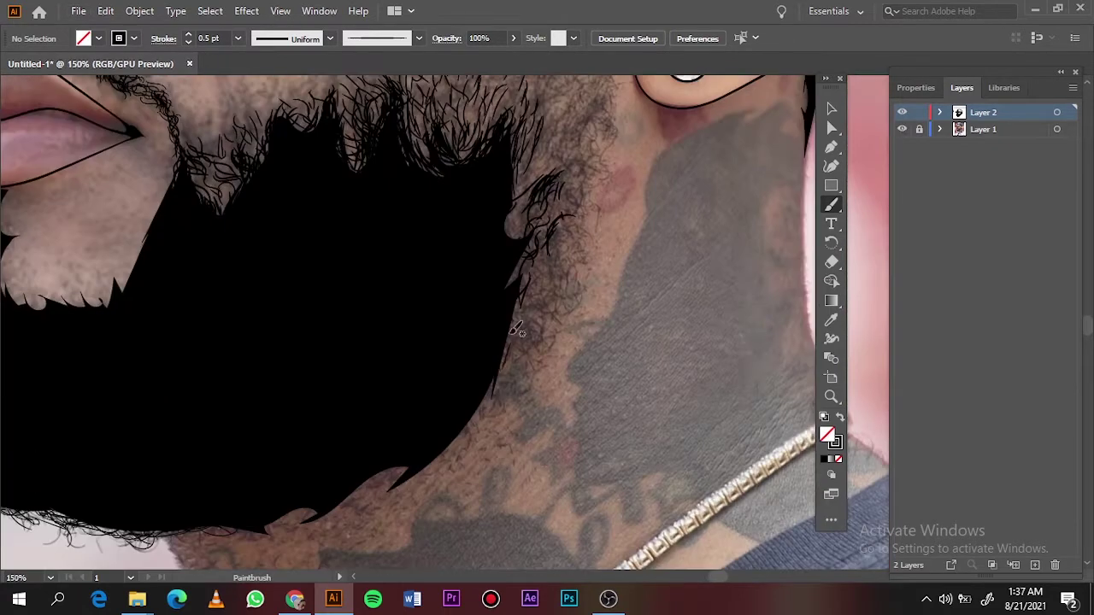
drag(549, 323, 527, 279)
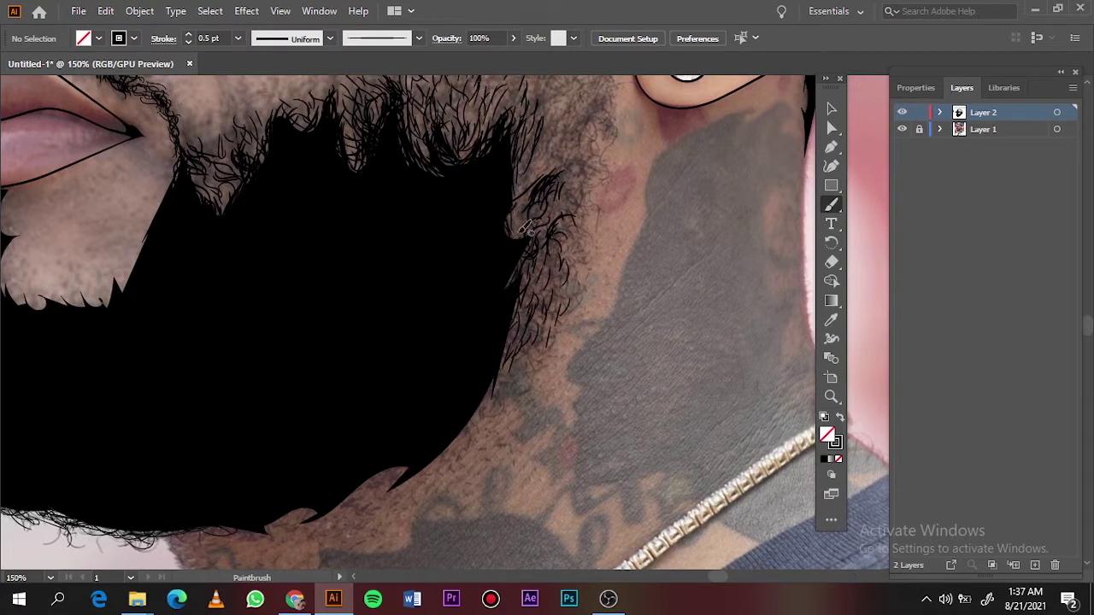
Paint short stubble strokes up the cheek toward the ear at 0.25–0.5 pt, then hide the photo
key(ctrl+0)
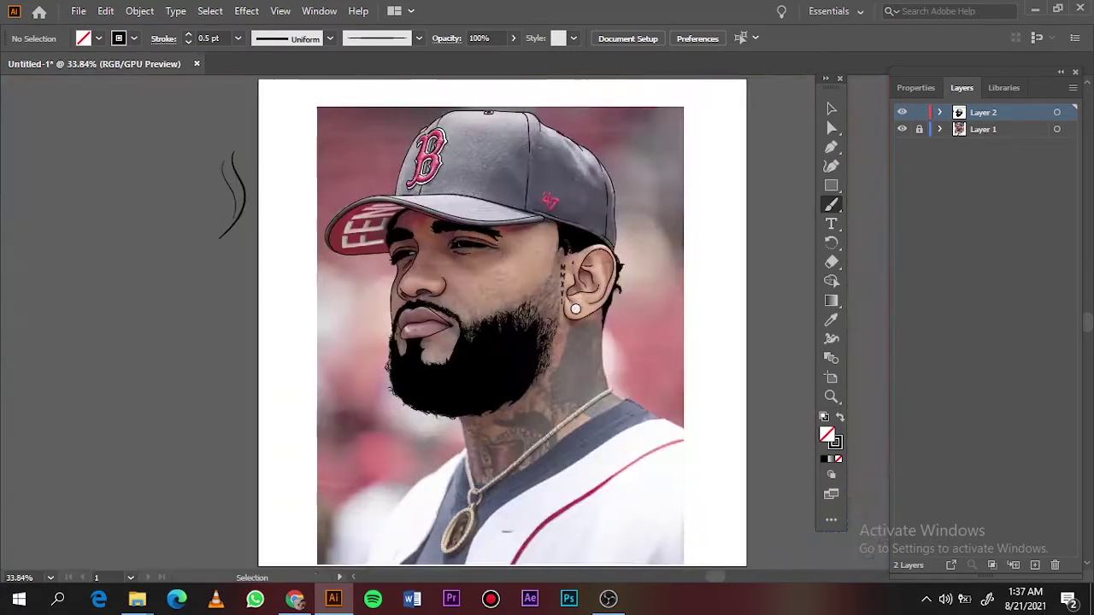
scroll(518, 376, up, 5)
drag(518, 387, 508, 356)
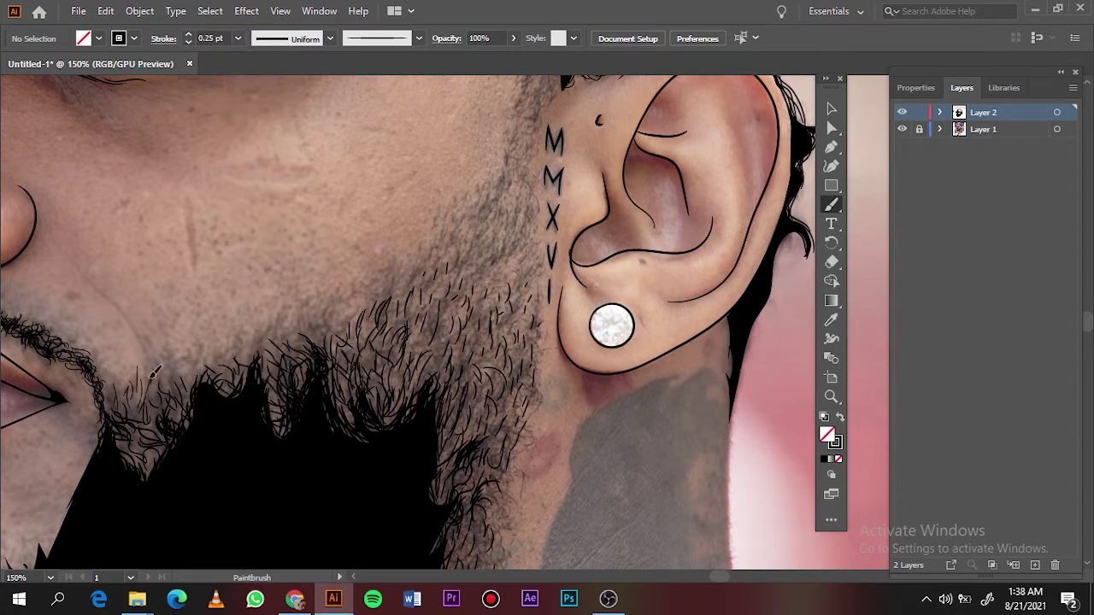
drag(271, 373, 260, 331)
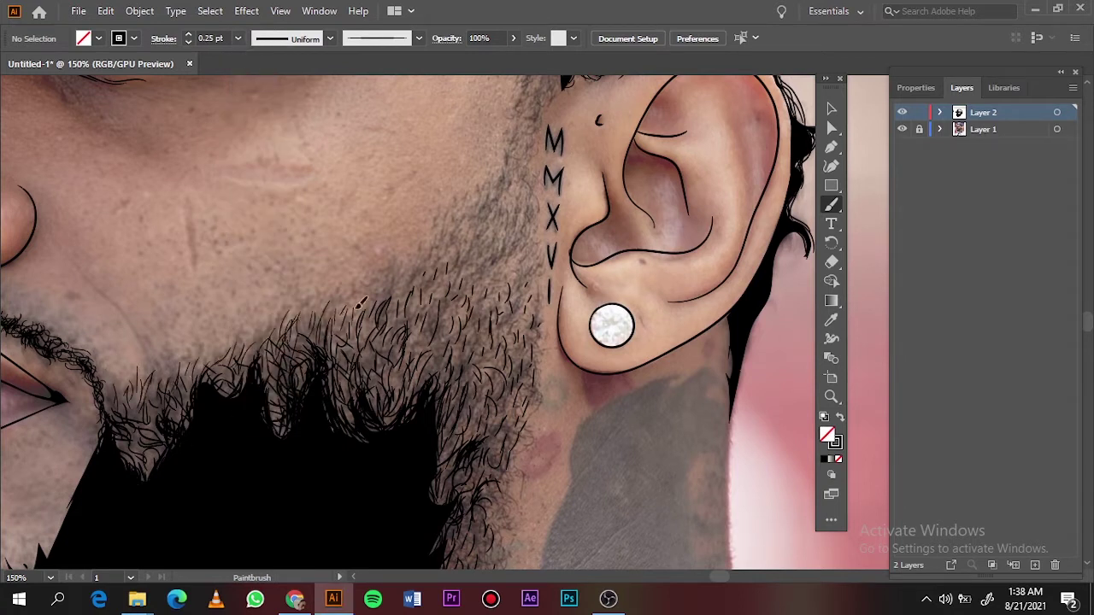
drag(517, 281, 526, 248)
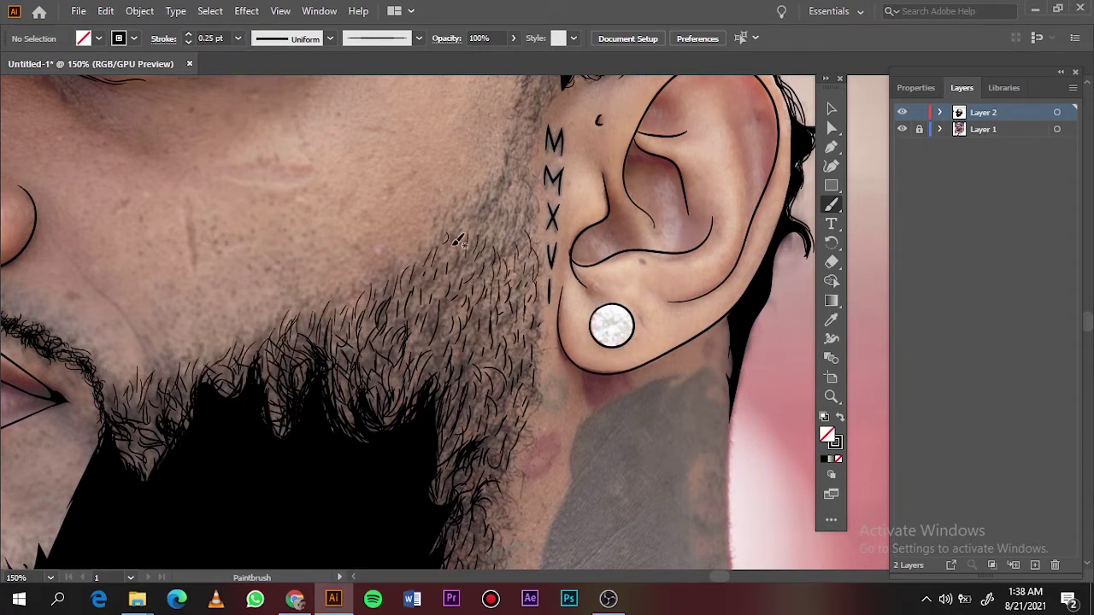
scroll(359, 80, up, 3)
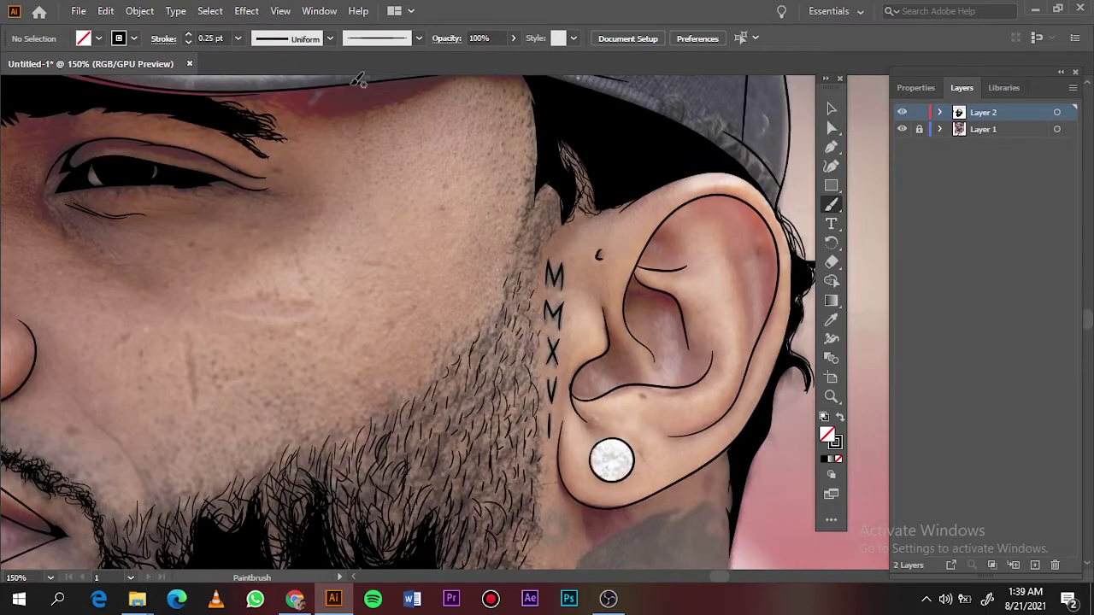
key(bracketleft)
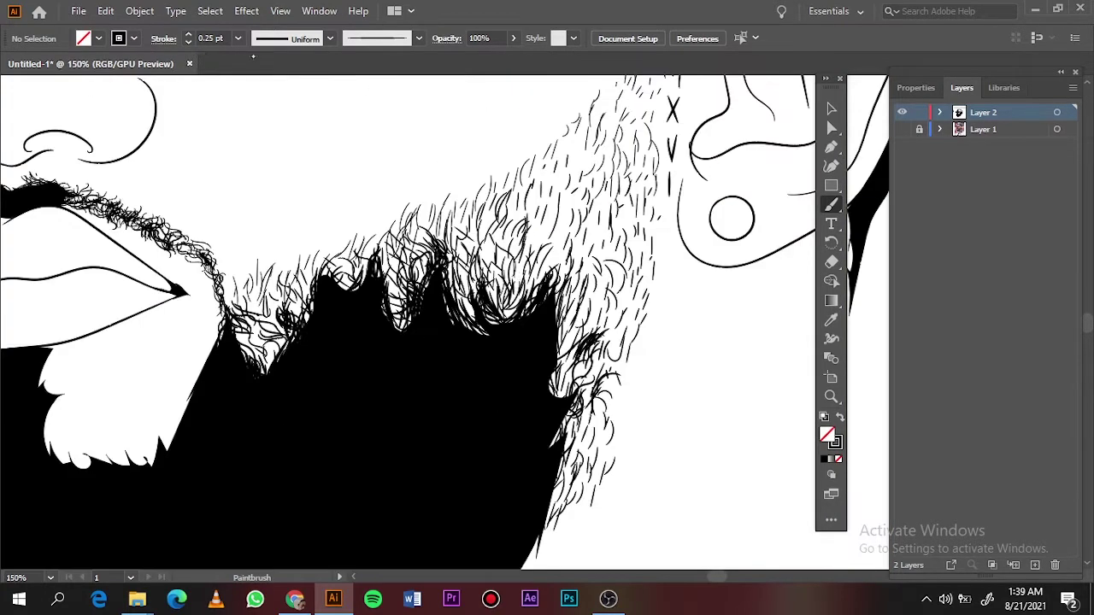
key(bracketright)
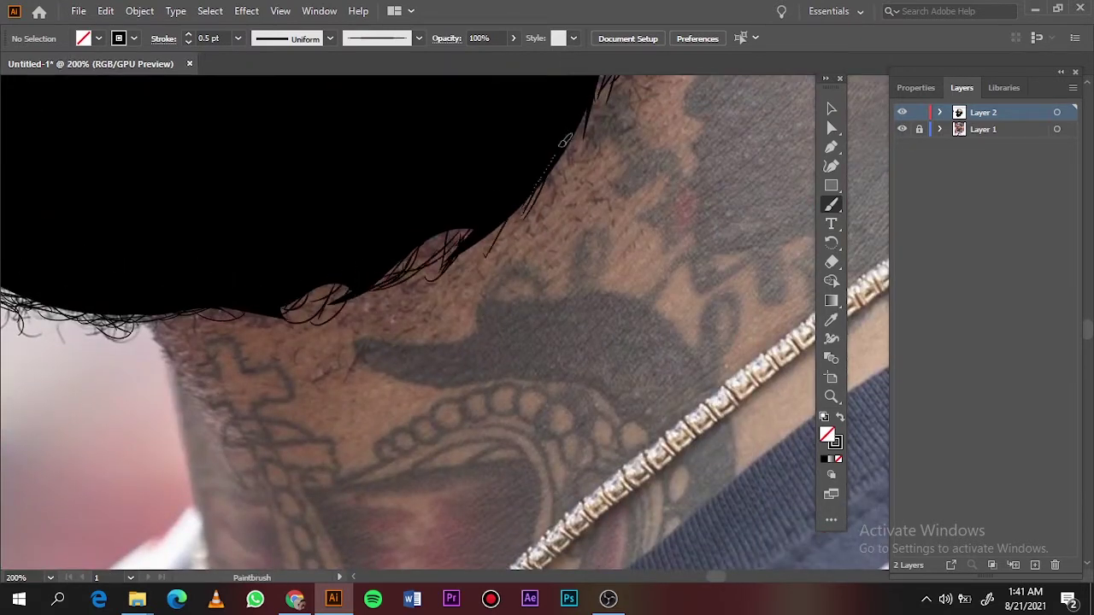
key(ctrl+0)
click(901, 129)
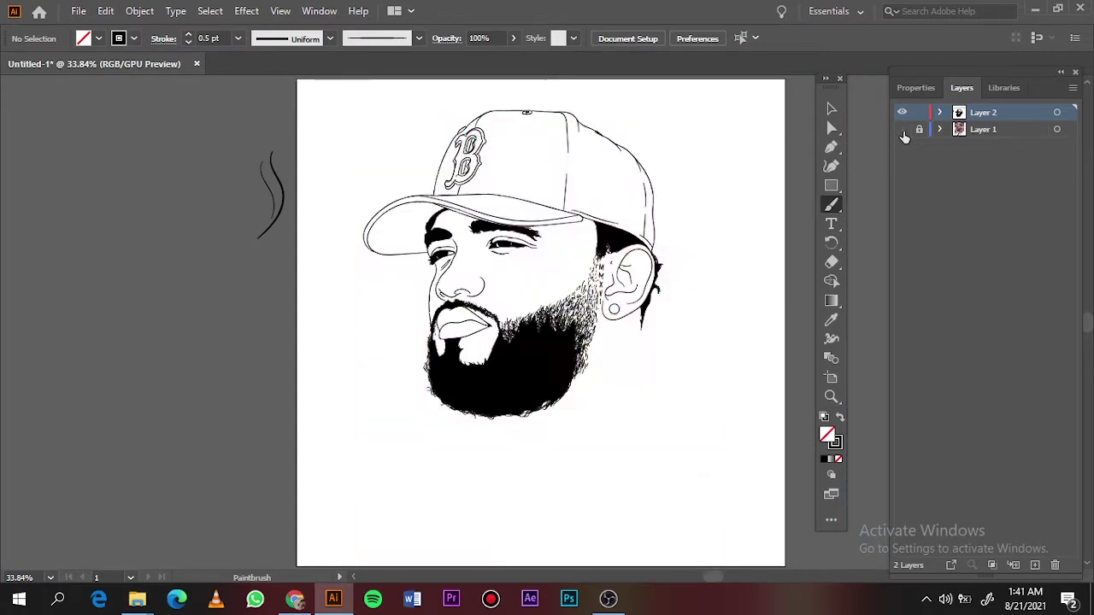
Show the reference photo and trace the back of the neck and the chain strand's top edge
click(902, 129)
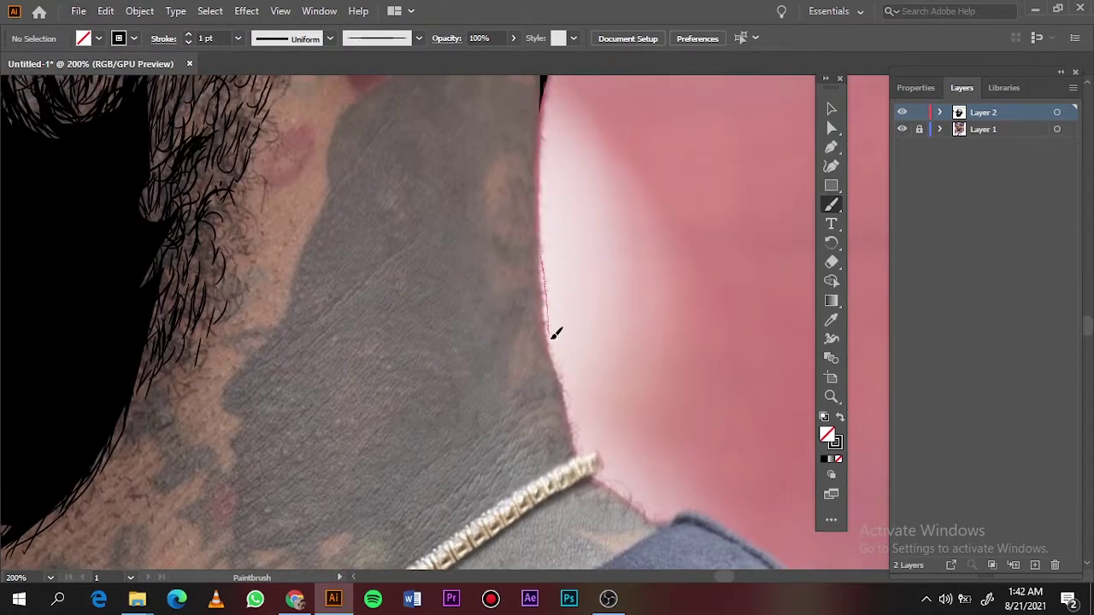
mouse_move(554, 334)
mouse_down()
mouse_move(573, 451)
mouse_move(427, 524)
mouse_up()
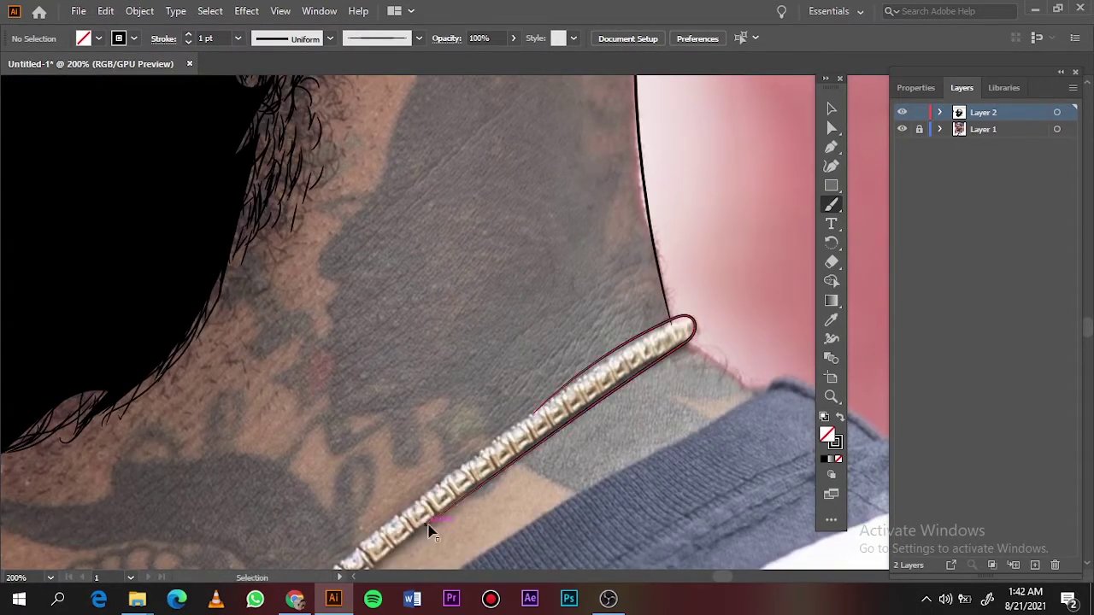
key(ctrl+plus)
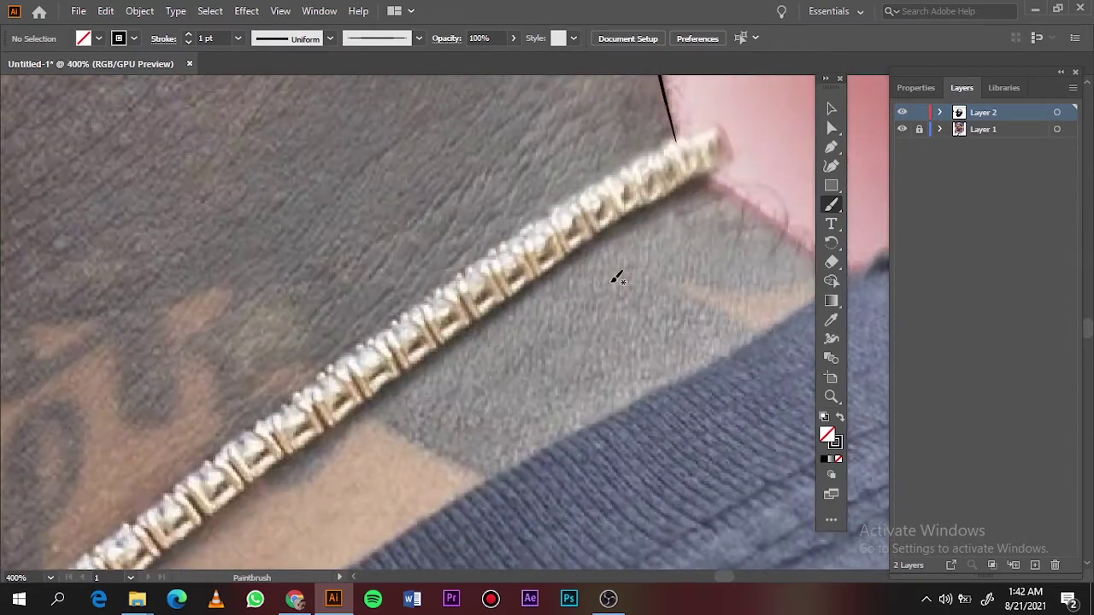
mouse_move(572, 191)
mouse_down()
mouse_move(708, 117)
mouse_move(314, 451)
mouse_up()
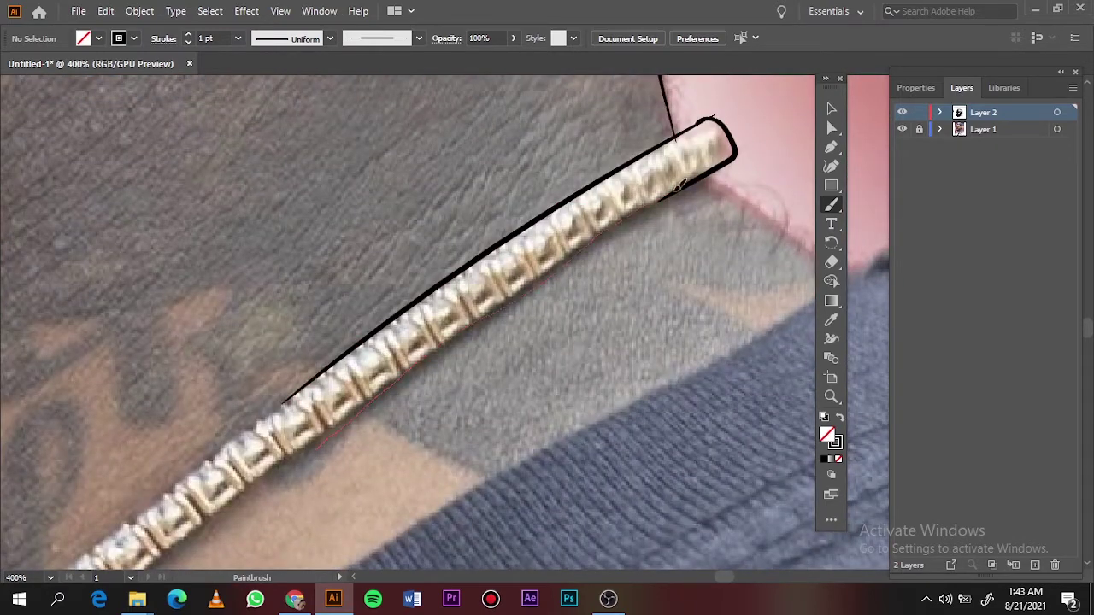
scroll(712, 117, up, 3)
key(ctrl+0)
scroll(510, 377, up, 5)
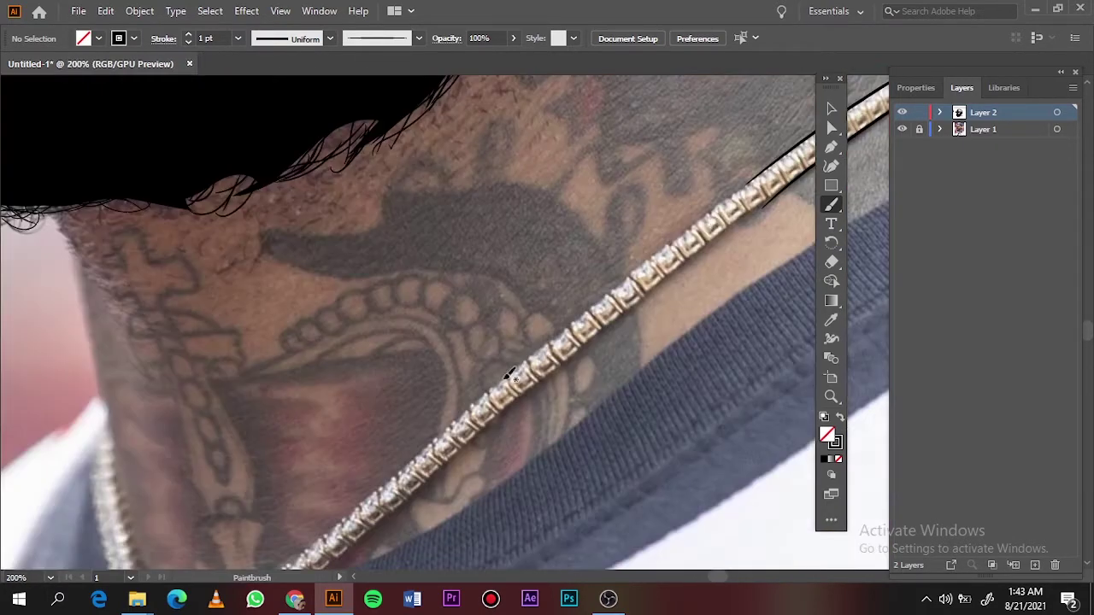
scroll(461, 219, up, 1)
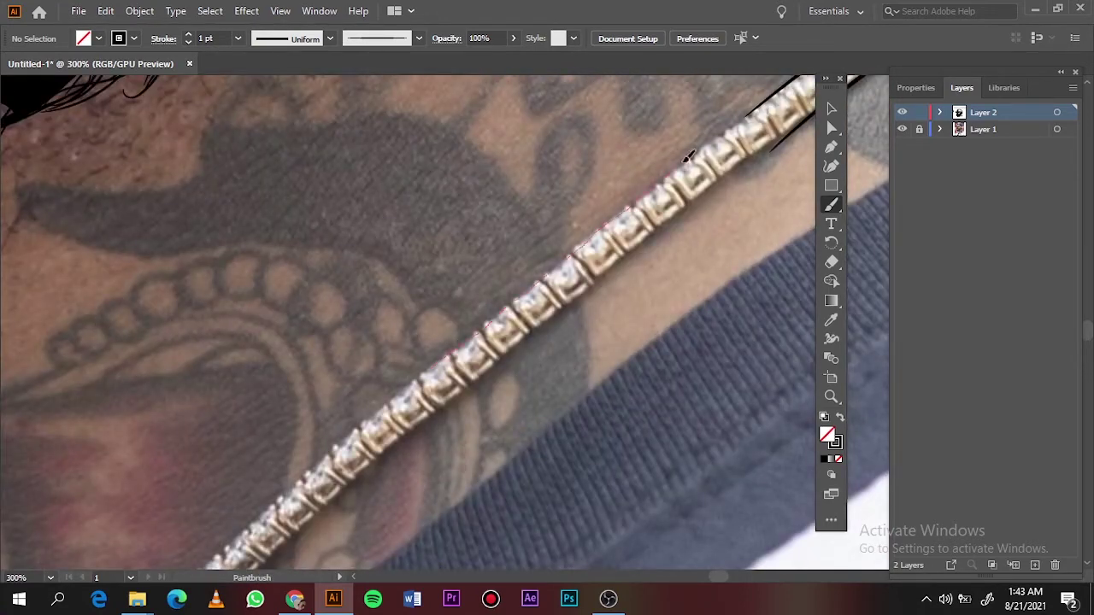
Outline the chain's upper and lower edges and both strands down to the pendant loop
drag(686, 156, 429, 370)
key(ctrl+0)
scroll(675, 284, up, 5)
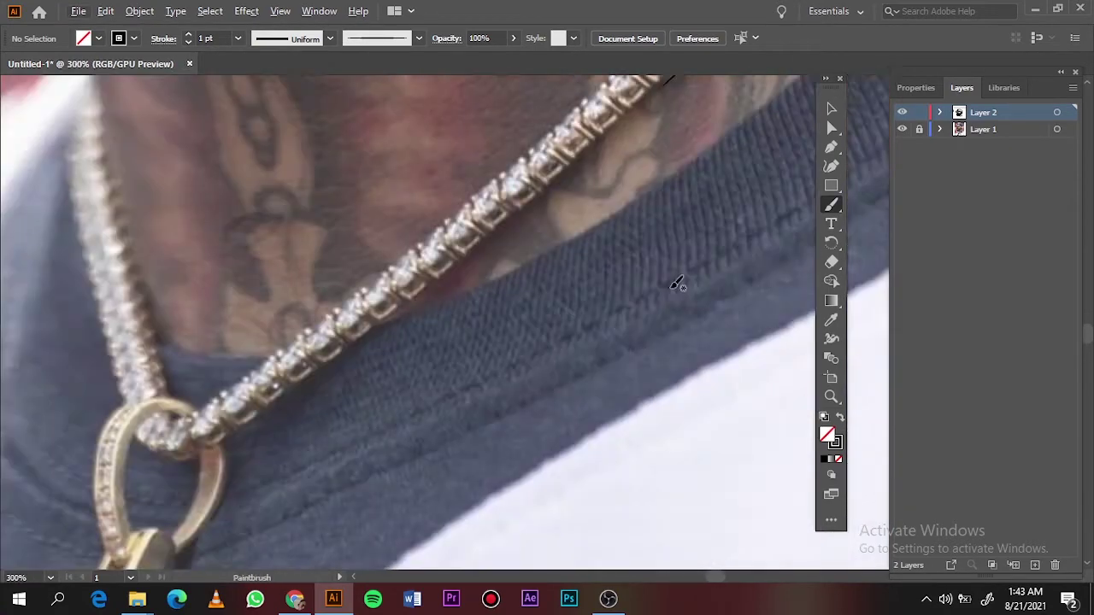
drag(340, 352, 341, 350)
scroll(342, 351, up, 3)
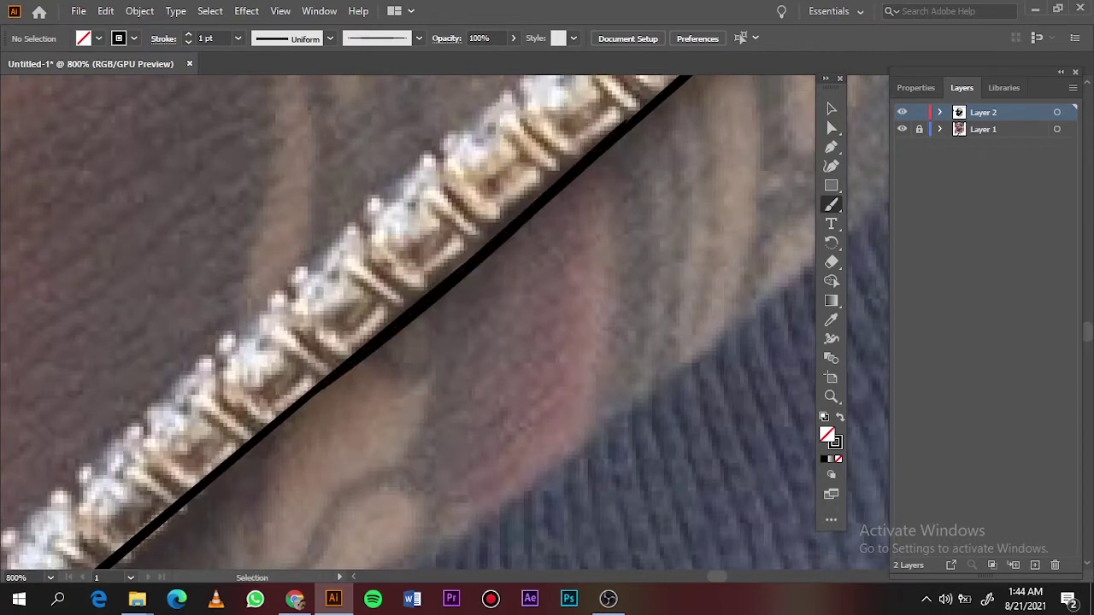
scroll(745, 293, down, 5)
scroll(745, 292, up, 3)
drag(413, 132, 431, 78)
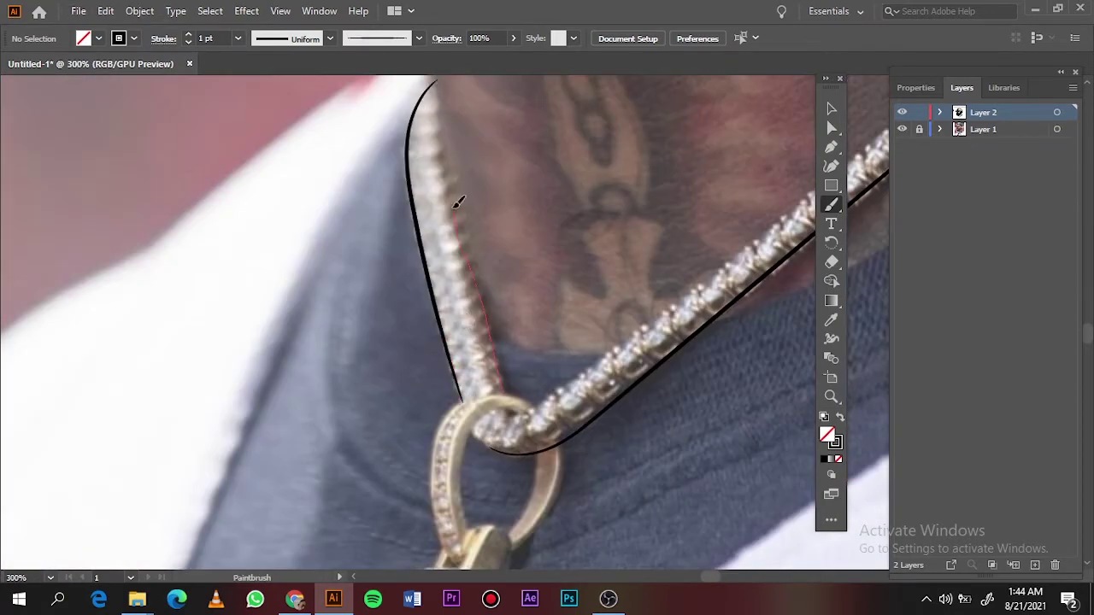
drag(504, 393, 437, 77)
Hide the reference photo and trace the neck's edge just above the collar
scroll(802, 200, up, 3)
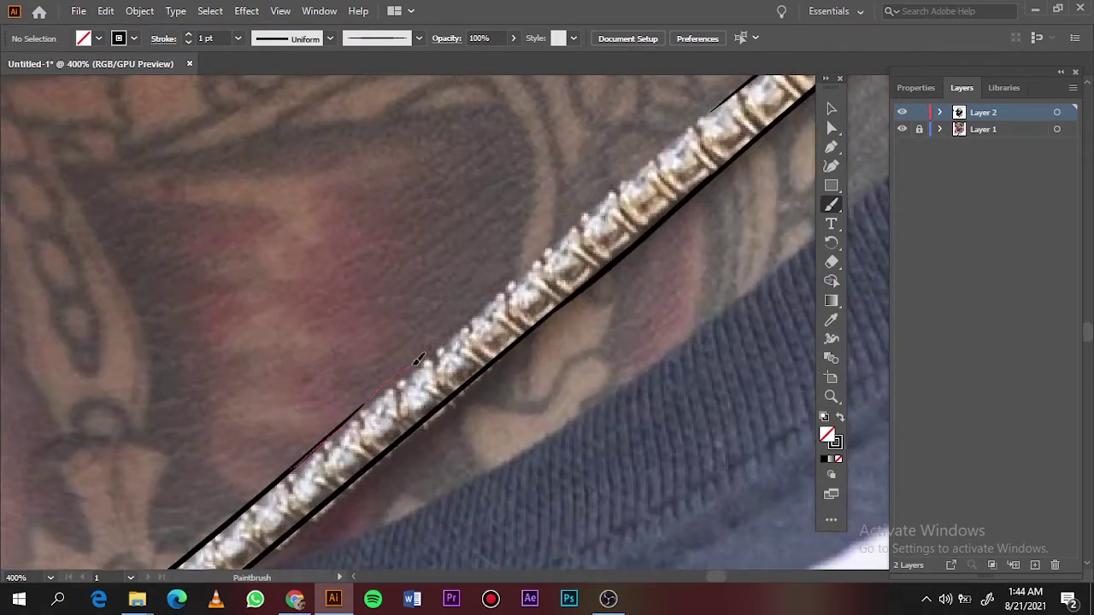
scroll(711, 105, down, 10)
click(903, 130)
scroll(494, 463, up, 5)
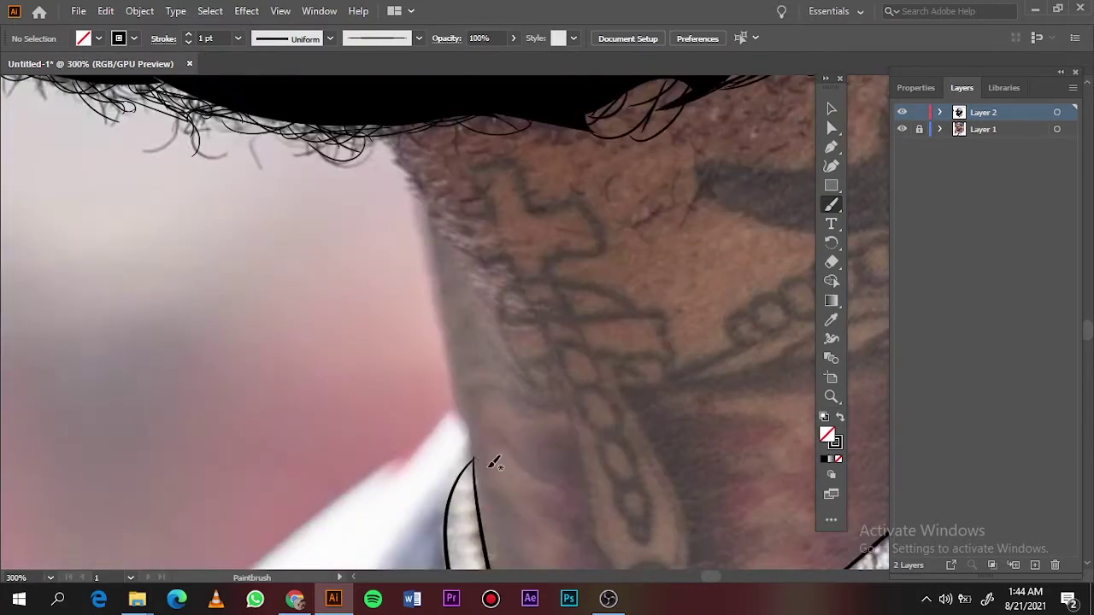
drag(425, 219, 461, 453)
scroll(457, 459, down, 10)
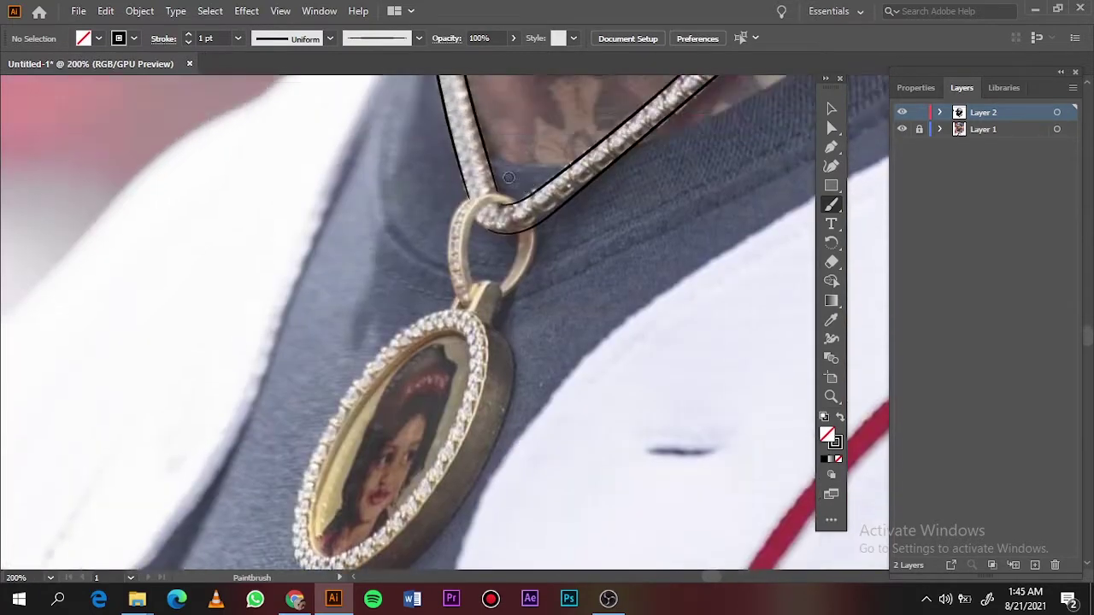
scroll(409, 421, up, 2)
Outline the left and right sides of the pendant loop, including its inner edge
drag(596, 181, 535, 171)
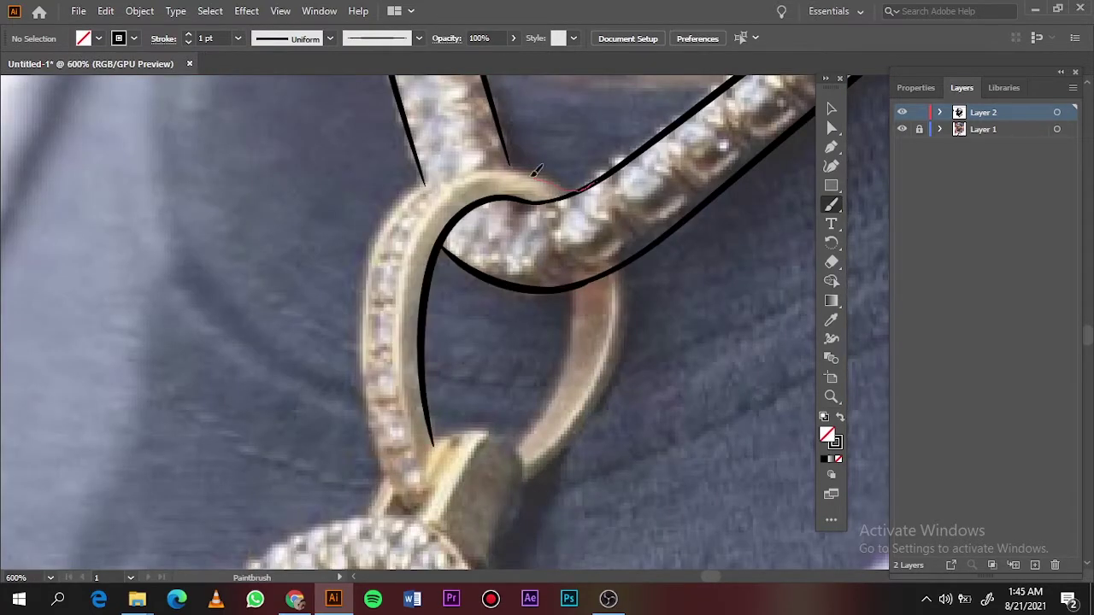
drag(419, 508, 416, 511)
drag(414, 124, 412, 118)
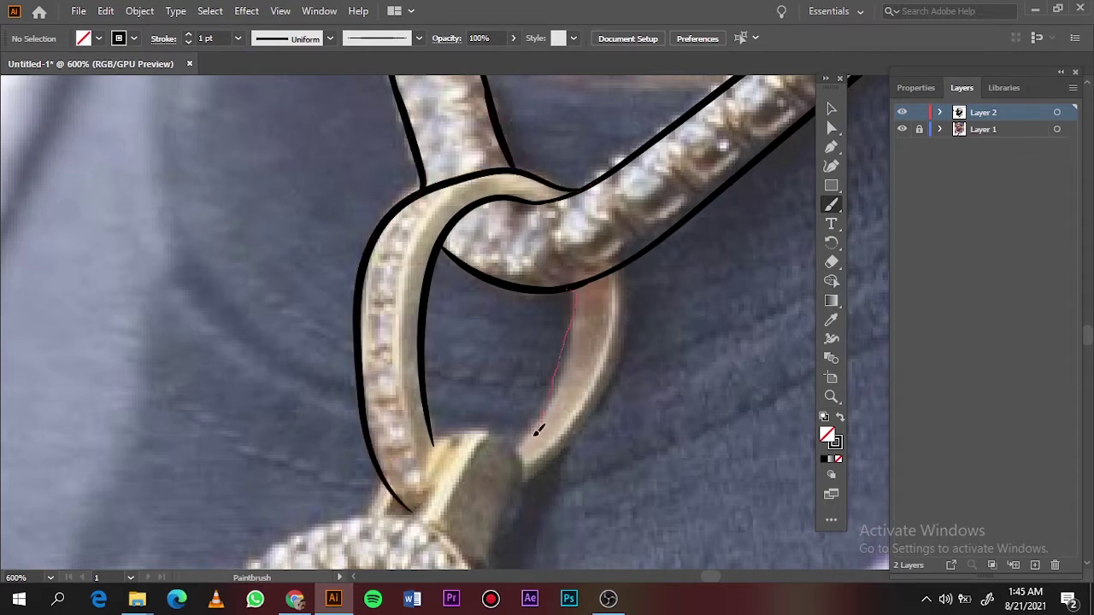
drag(538, 435, 630, 298)
scroll(485, 217, down, 5)
scroll(485, 217, up, 2)
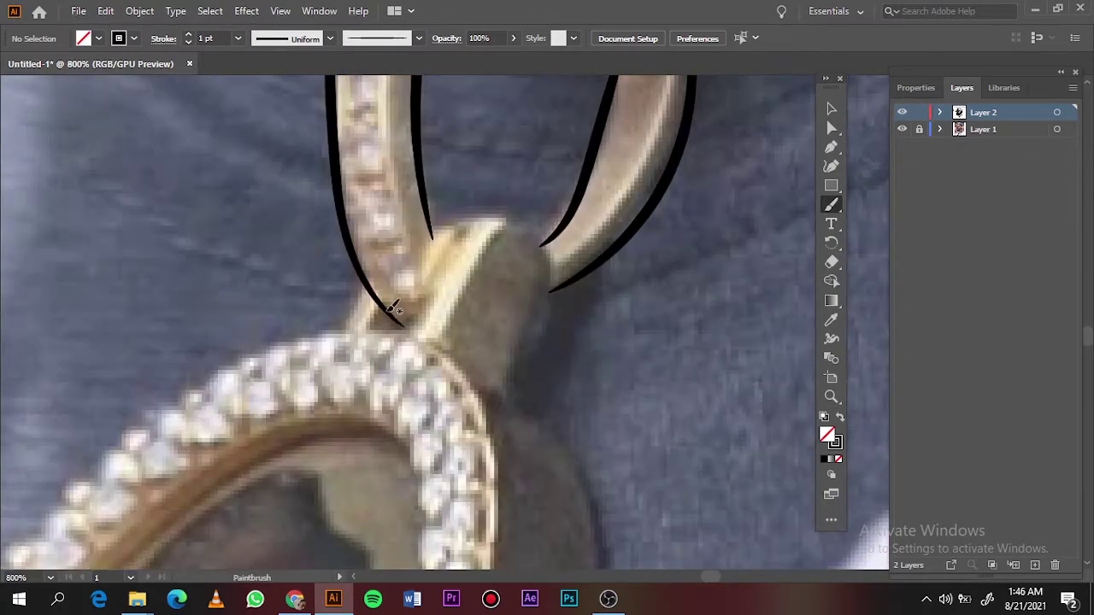
Outline both sides of the bail and set the stroke weight to 0.5 pt
drag(430, 206, 340, 331)
drag(427, 224, 507, 411)
click(237, 38)
click(261, 72)
scroll(534, 259, down, 2)
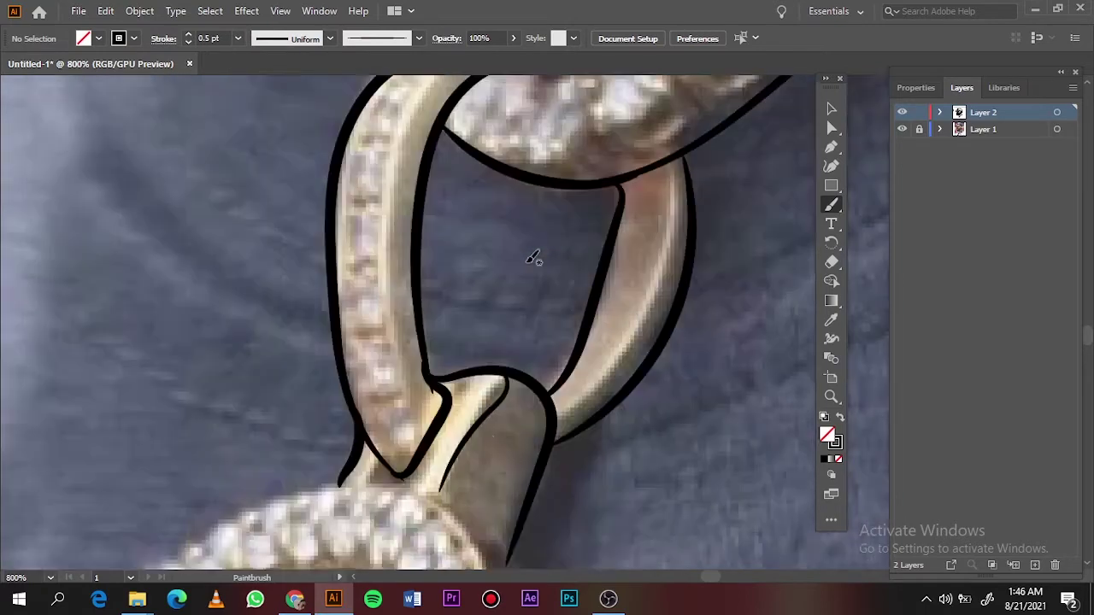
scroll(396, 305, down, 1)
scroll(397, 398, down, 2)
Outline the pendant's lower-right, left and top-right outer edges
scroll(396, 398, up, 1)
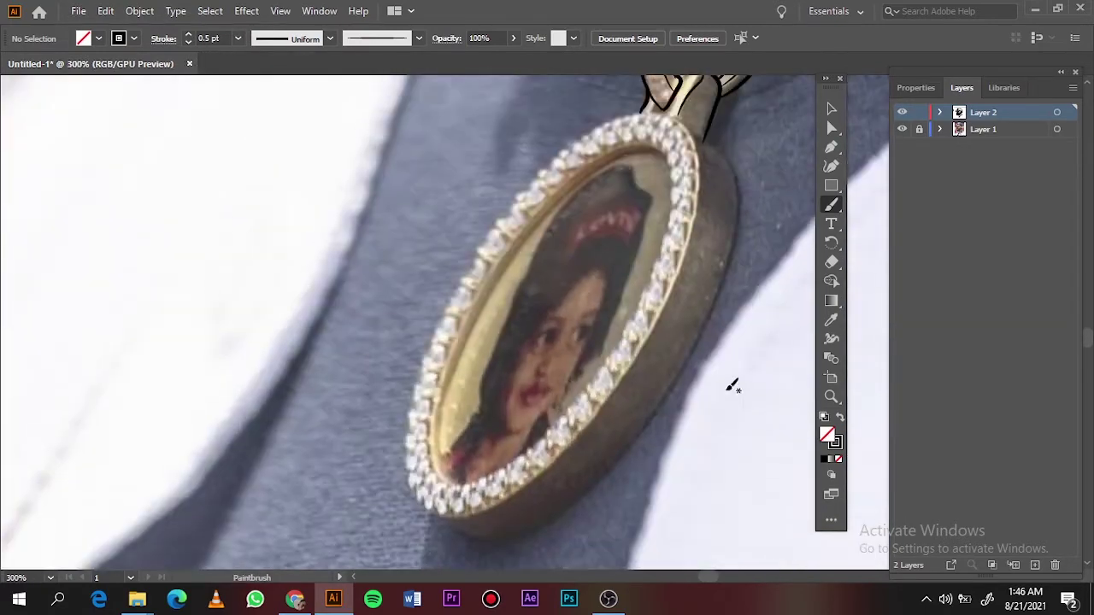
drag(497, 540, 436, 514)
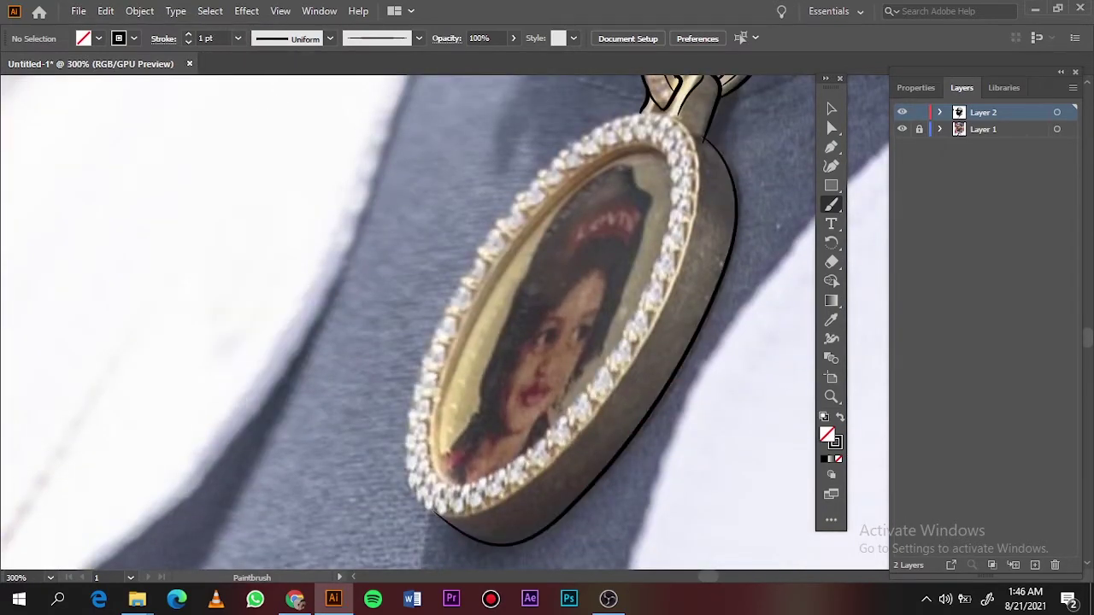
drag(478, 254, 608, 114)
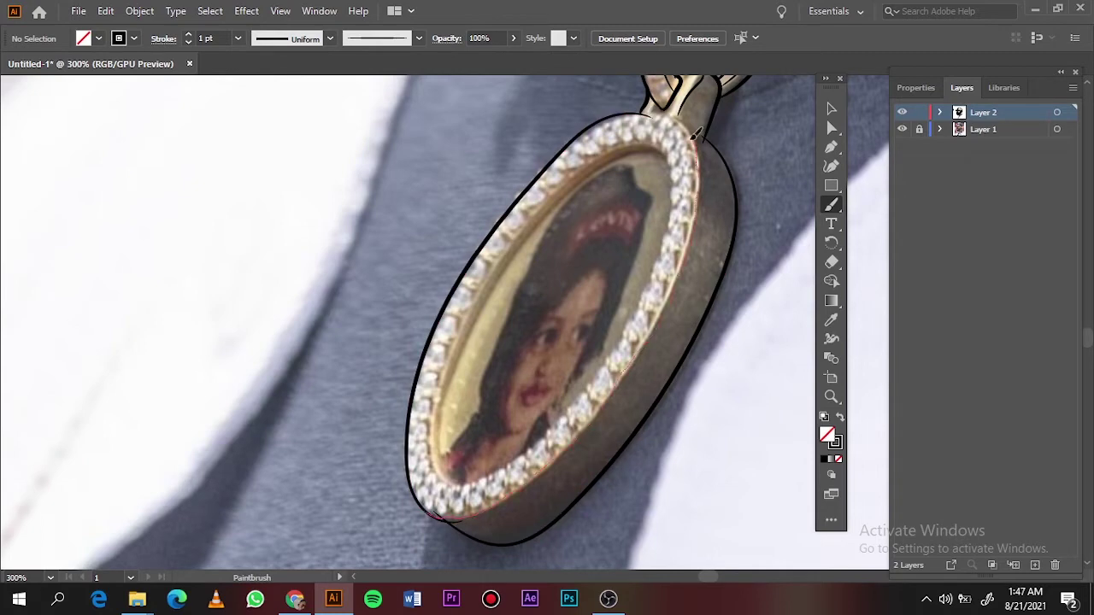
drag(697, 133, 701, 138)
scroll(688, 111, up, 5)
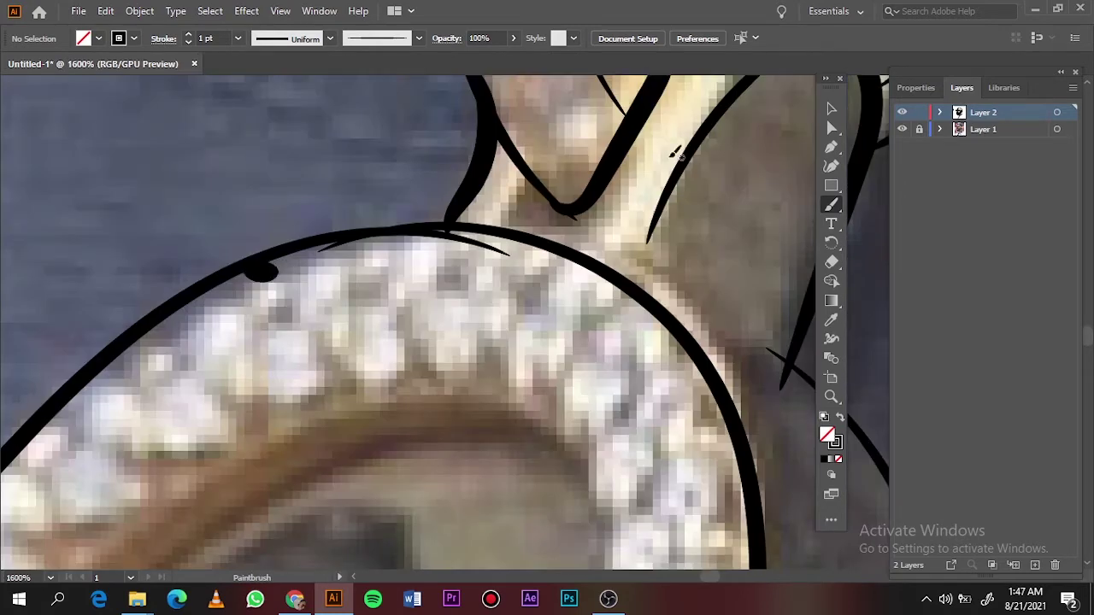
Trace the top edge of the pendant's ring and finish the outline along the bail
drag(243, 265, 513, 248)
scroll(302, 245, up, 3)
scroll(303, 244, right, 3)
scroll(344, 450, down, 1)
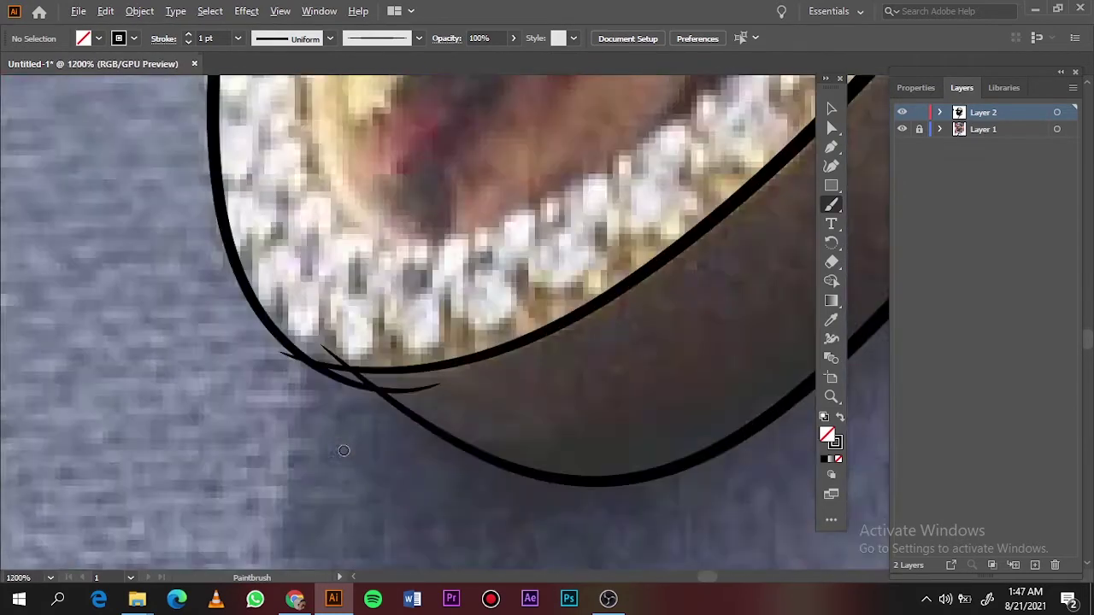
drag(373, 382, 286, 352)
key(ctrl+0)
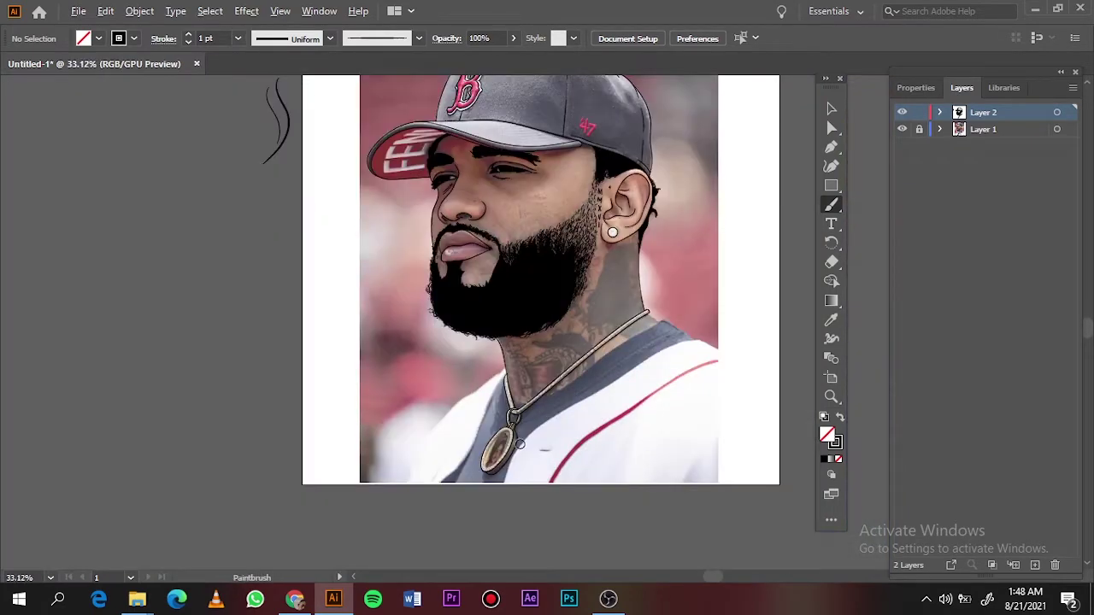
scroll(495, 453, up, 5)
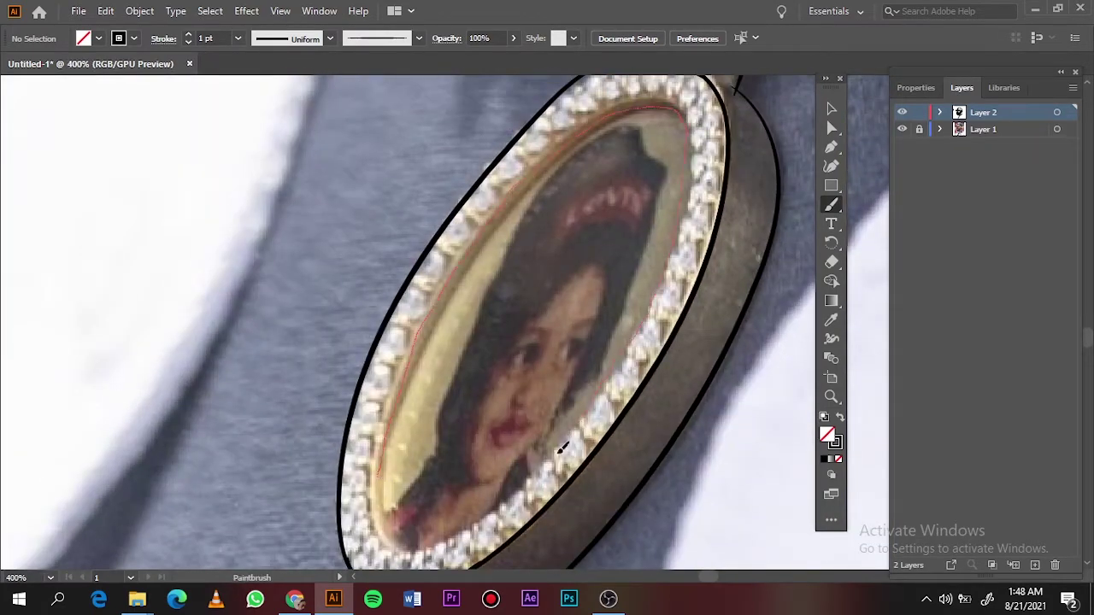
Trace the pendant's inner oval in black
drag(385, 466, 398, 540)
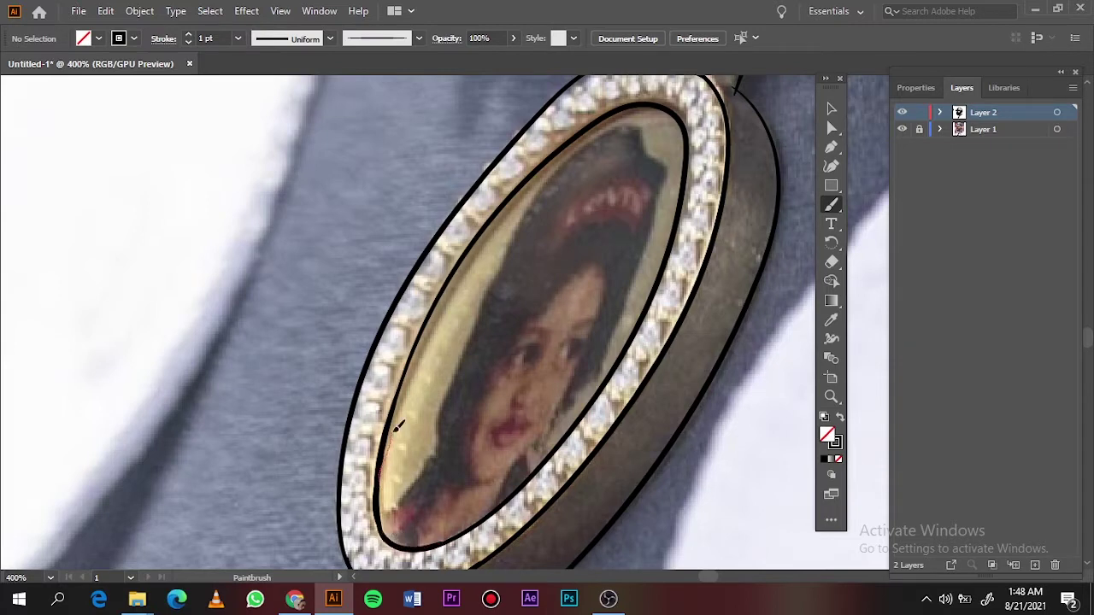
scroll(552, 281, down, 3)
scroll(732, 237, up, 2)
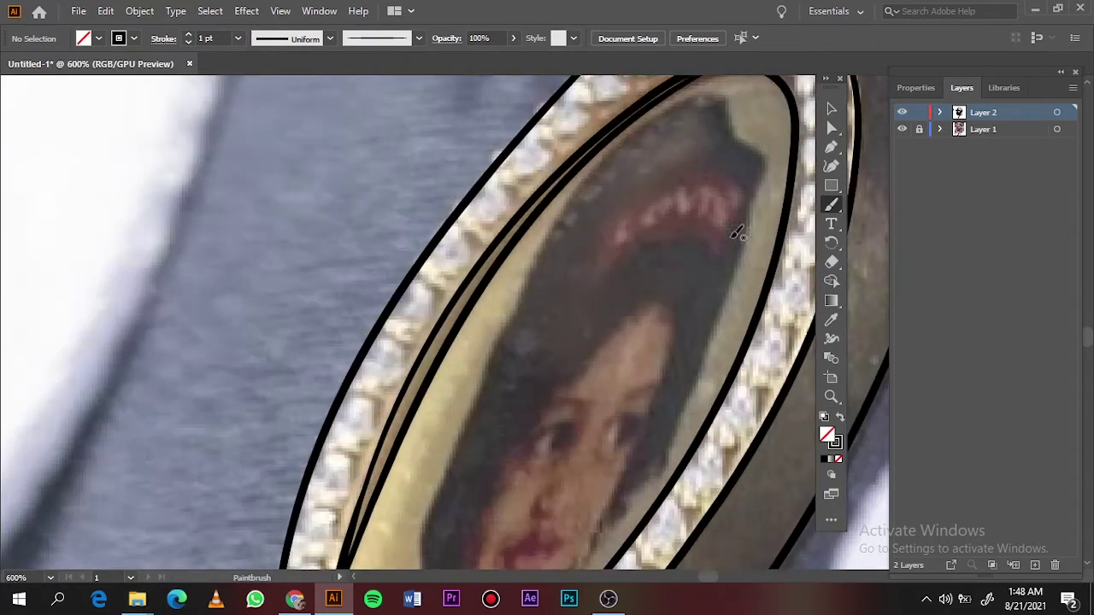
scroll(727, 248, up, 1)
Brush the pendant lettering: the letters L, o, v, and the apostrophe-s
drag(540, 271, 513, 243)
mouse_move(598, 227)
mouse_down()
mouse_move(600, 256)
mouse_move(598, 224)
mouse_move(654, 243)
mouse_up()
drag(681, 205, 683, 244)
drag(774, 181, 694, 258)
scroll(526, 449, down, 2)
scroll(525, 305, up, 1)
At 0.5 pt stroke, draw both pendant-face eyes with irises, undoing one misplaced outline
click(237, 37)
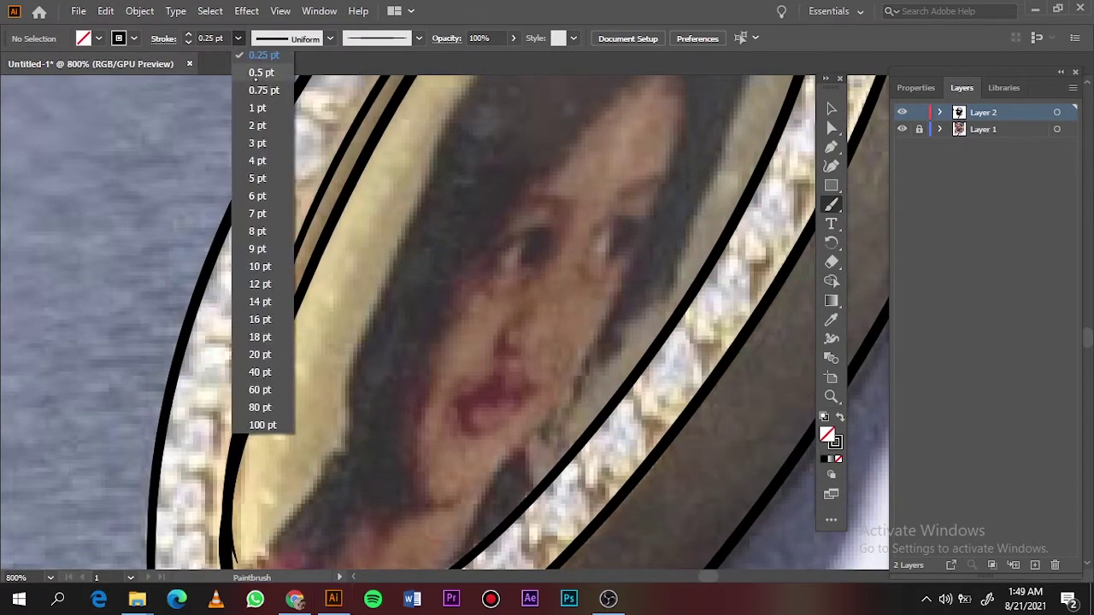
click(256, 71)
mouse_move(485, 275)
mouse_down()
mouse_move(493, 278)
mouse_move(459, 292)
mouse_up()
key(ctrl+z)
scroll(453, 287, up, 1)
drag(537, 248, 523, 293)
drag(630, 268, 632, 266)
drag(679, 224, 662, 275)
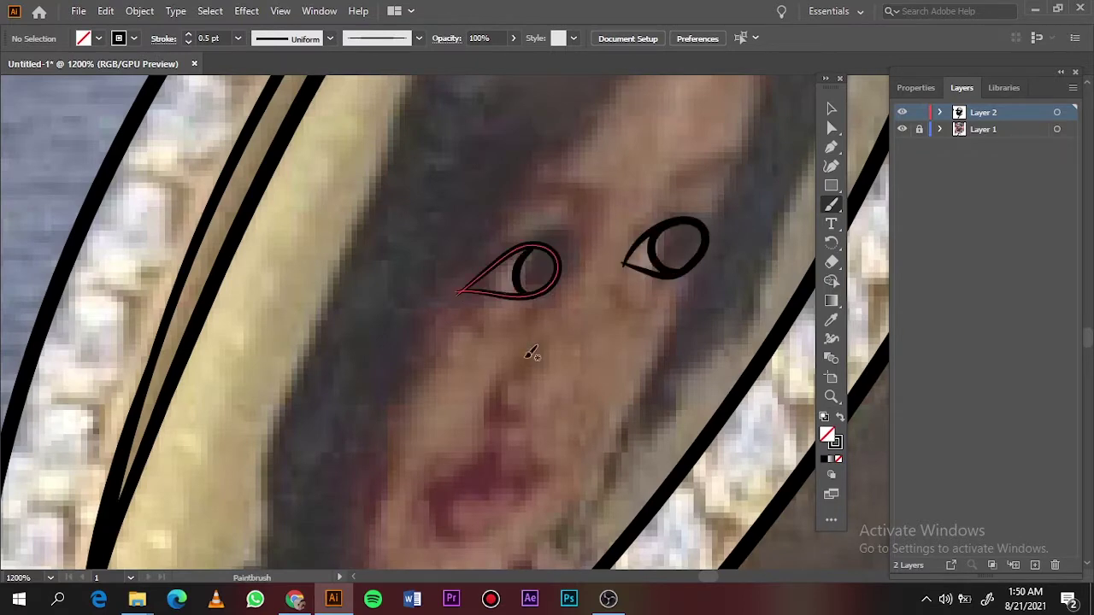
Draw the nose below the eyes, undoing and redrawing the first attempt
drag(530, 353, 555, 397)
key(ctrl+0)
scroll(499, 340, up, 3)
scroll(498, 340, up, 2)
key(ctrl+z)
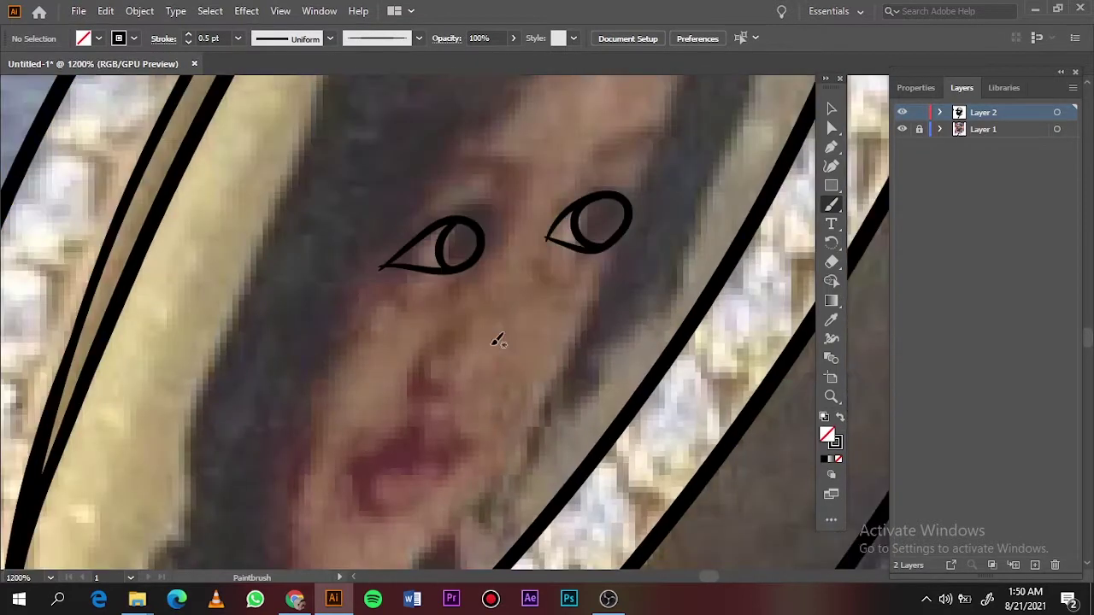
drag(496, 360, 457, 329)
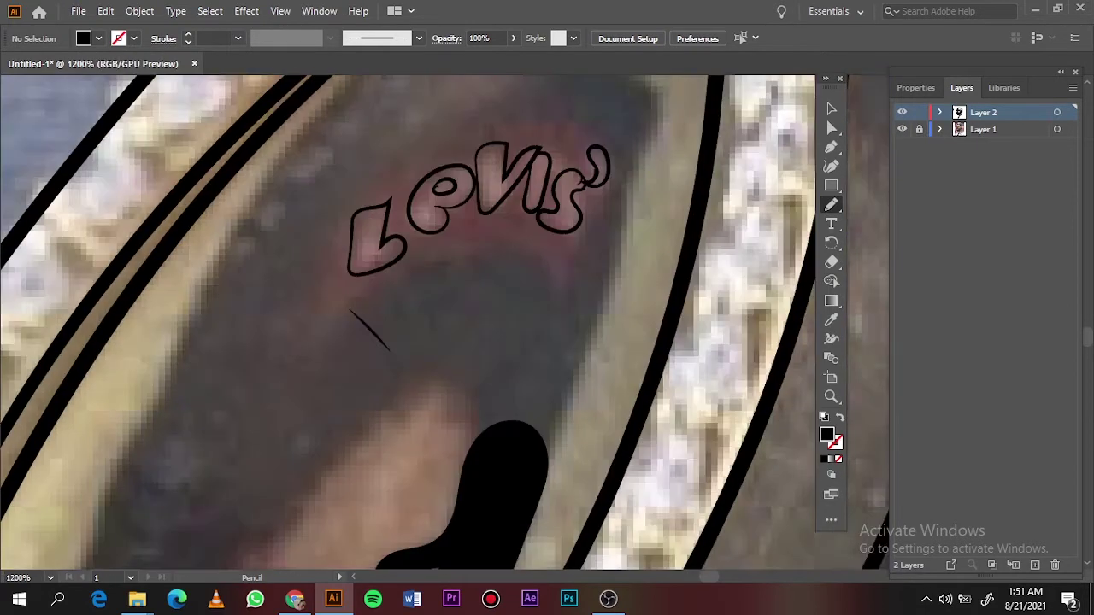
Draw four closed black shapes covering the hair on the right, top and left of the face
drag(557, 439, 560, 427)
drag(641, 171, 519, 487)
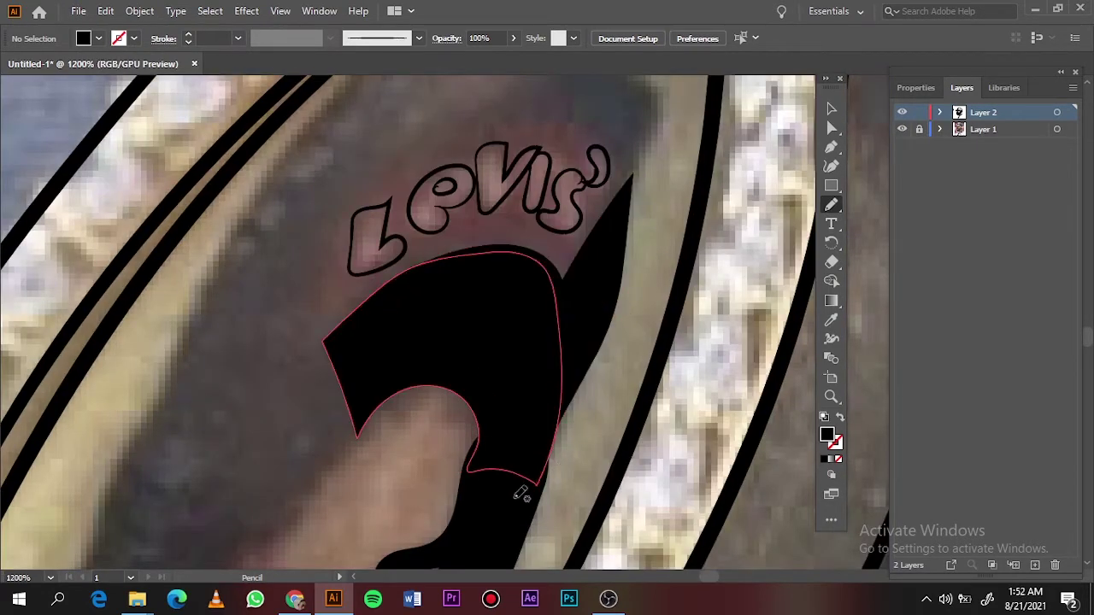
scroll(603, 359, up, 3)
drag(652, 262, 423, 276)
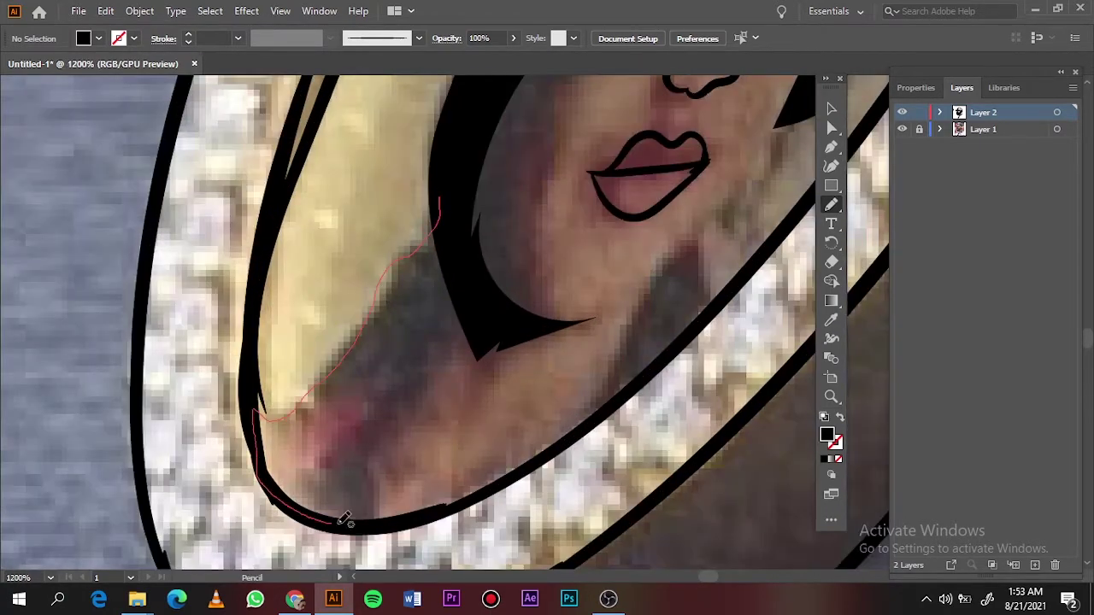
drag(345, 519, 438, 201)
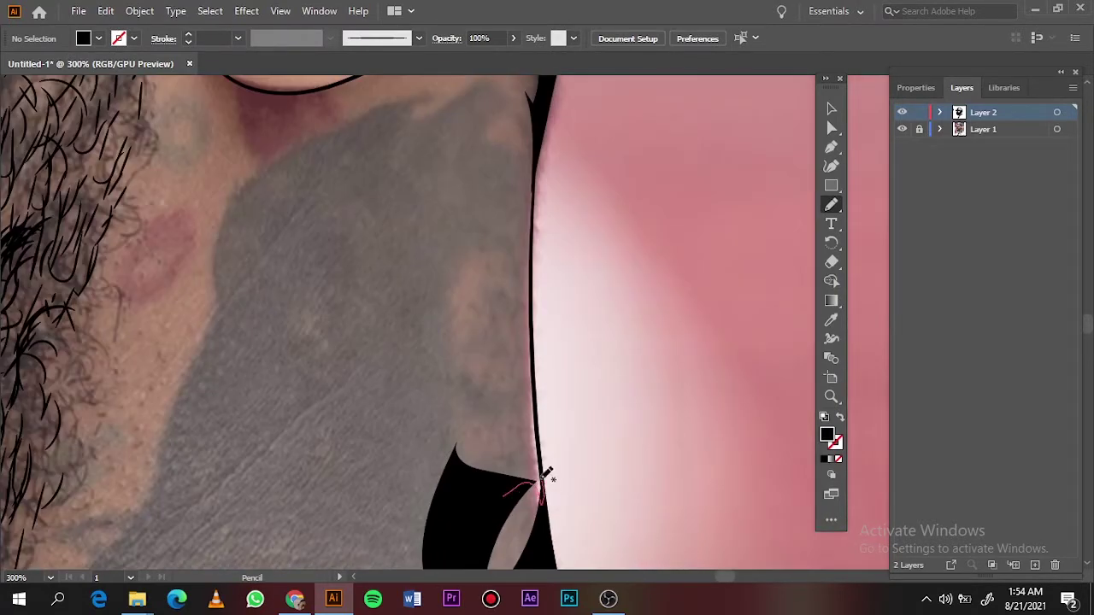
Draw closed black tattoo shapes down the neck edge and around the neck below the ear
mouse_move(499, 386)
mouse_down()
mouse_move(462, 411)
mouse_move(535, 346)
mouse_up()
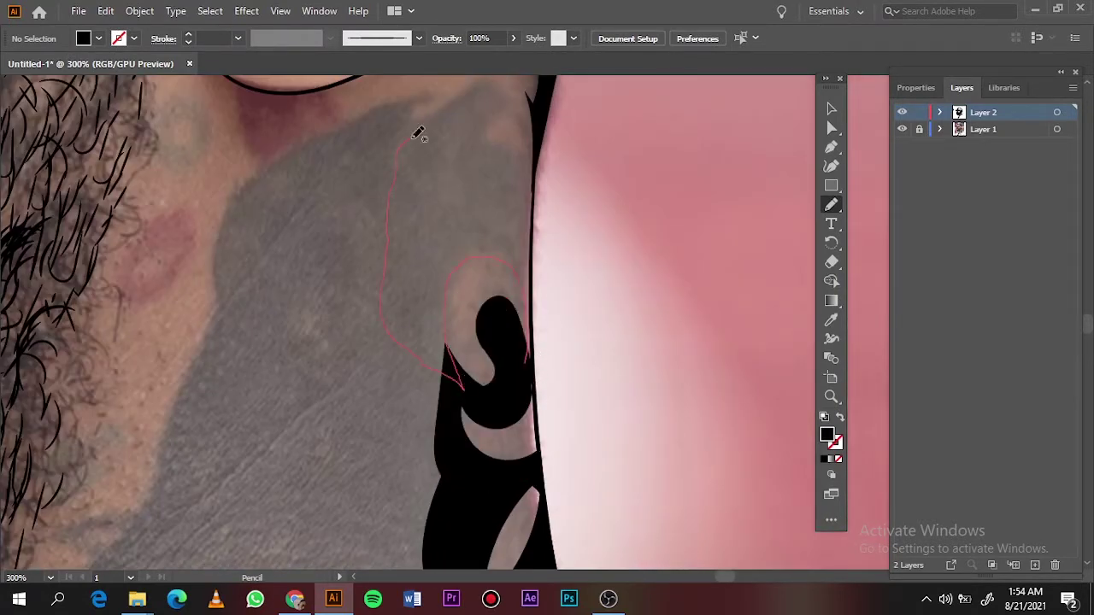
drag(537, 205, 523, 303)
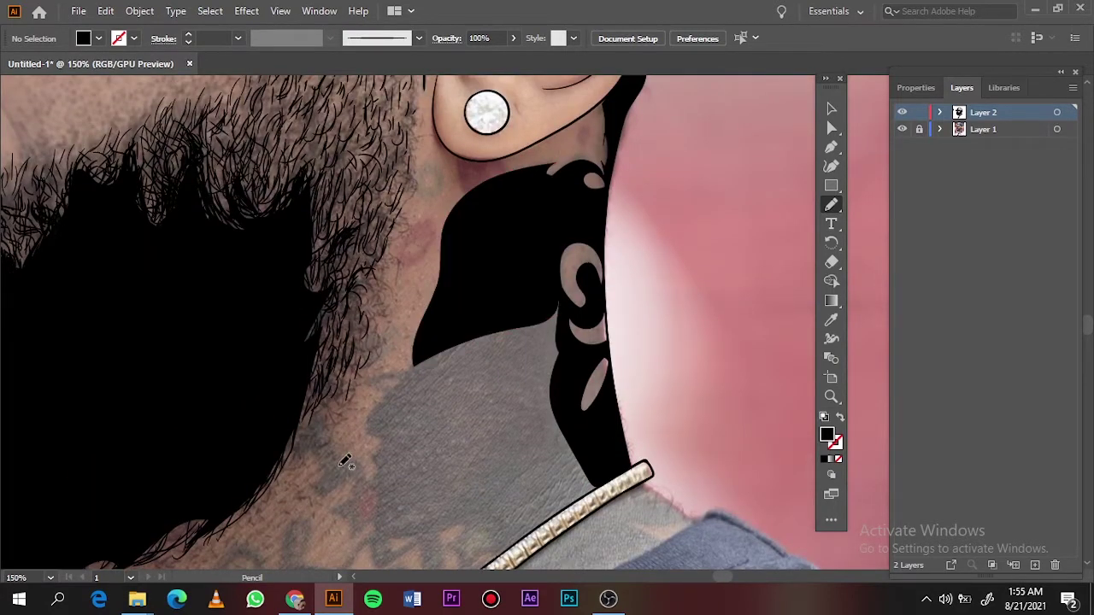
scroll(401, 224, down, 3)
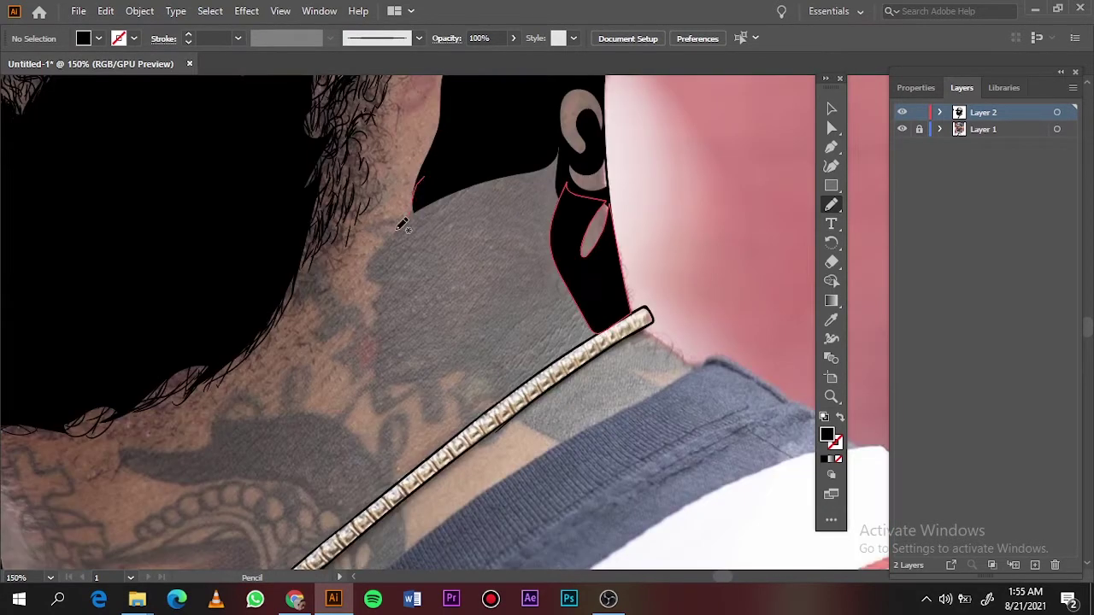
drag(482, 357, 460, 335)
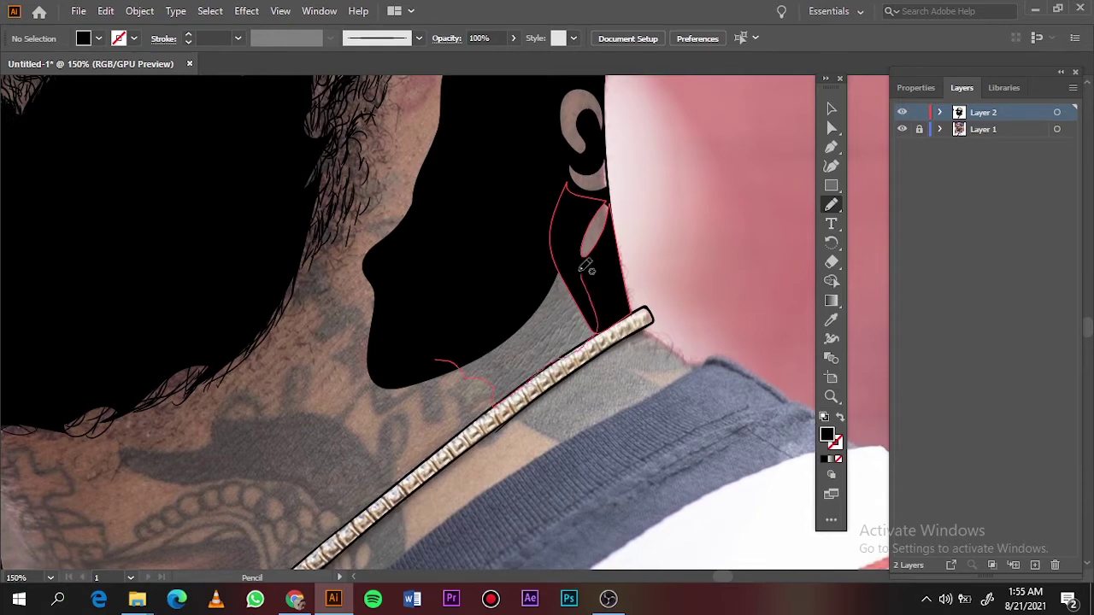
key(ctrl+plus)
key(ctrl+plus)
key(b)
key(ctrl+plus)
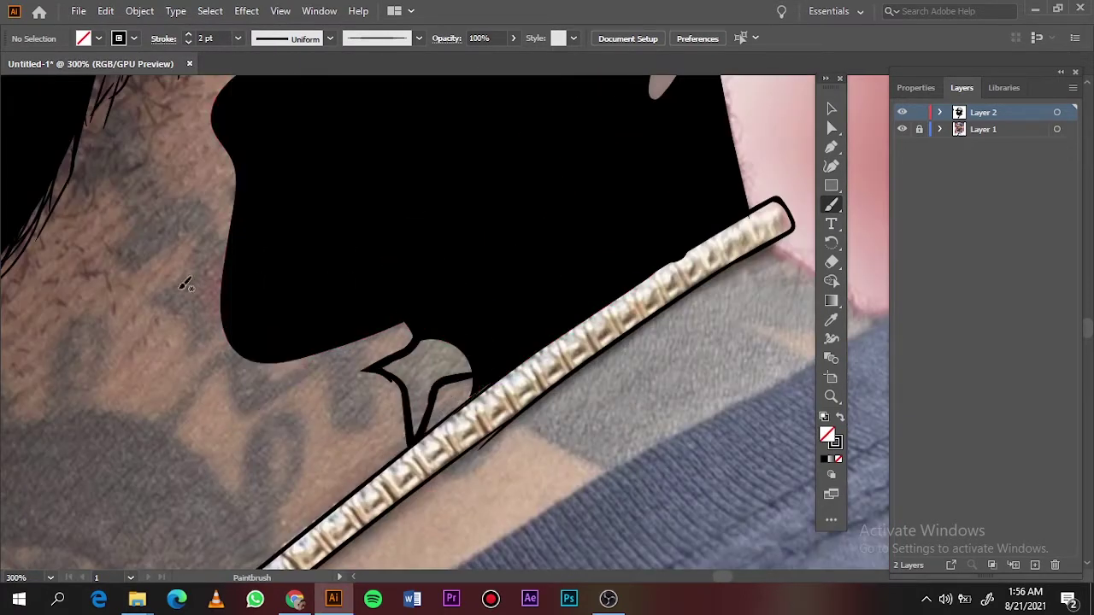
Select the large black shape above the necklace notch and sketch a filled tattoo shape in the gap
drag(187, 285, 372, 402)
ctrl+click(401, 331)
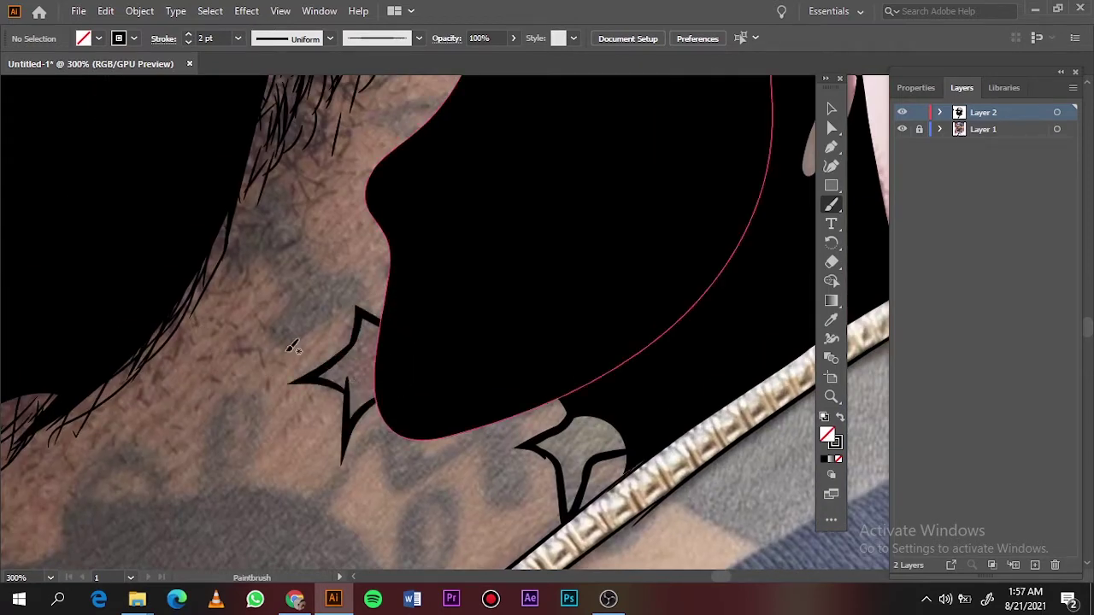
key(n)
drag(248, 183, 311, 290)
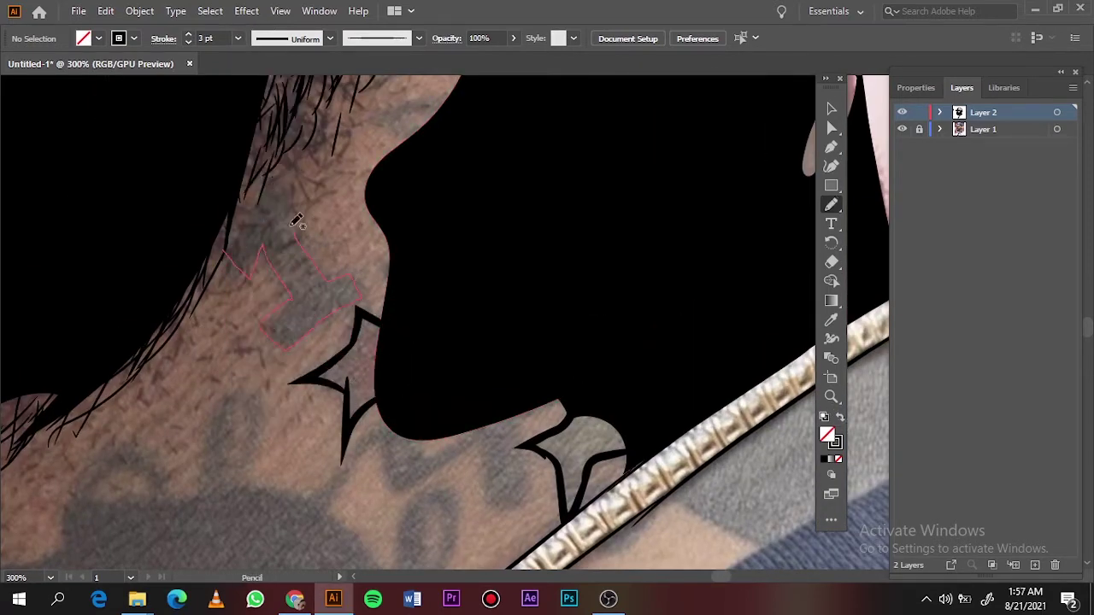
Brush three black tattoo strokes below the black shape, including an n-shaped one
key(b)
key(shift+x)
key(ctrl+0)
scroll(342, 120, up, 3)
scroll(341, 120, up, 2)
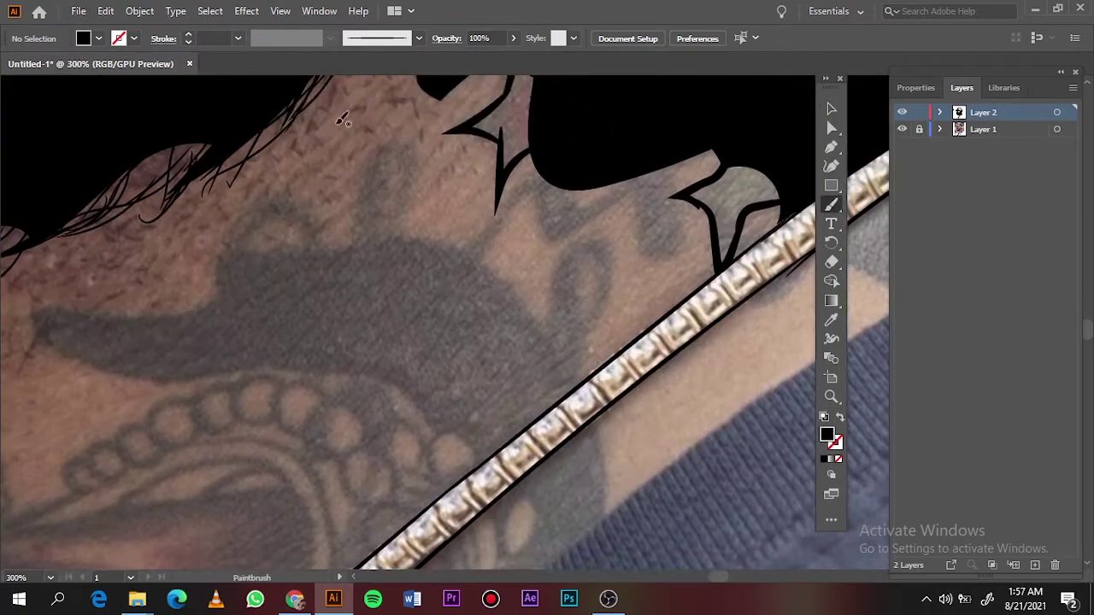
key(shift+x)
drag(446, 291, 534, 184)
mouse_move(547, 248)
mouse_down()
mouse_move(671, 184)
mouse_move(671, 198)
mouse_up()
drag(352, 272, 405, 283)
Fill two dark tattoo patches along the necklace in solid black
key(shift+x)
key(n)
drag(475, 469, 537, 427)
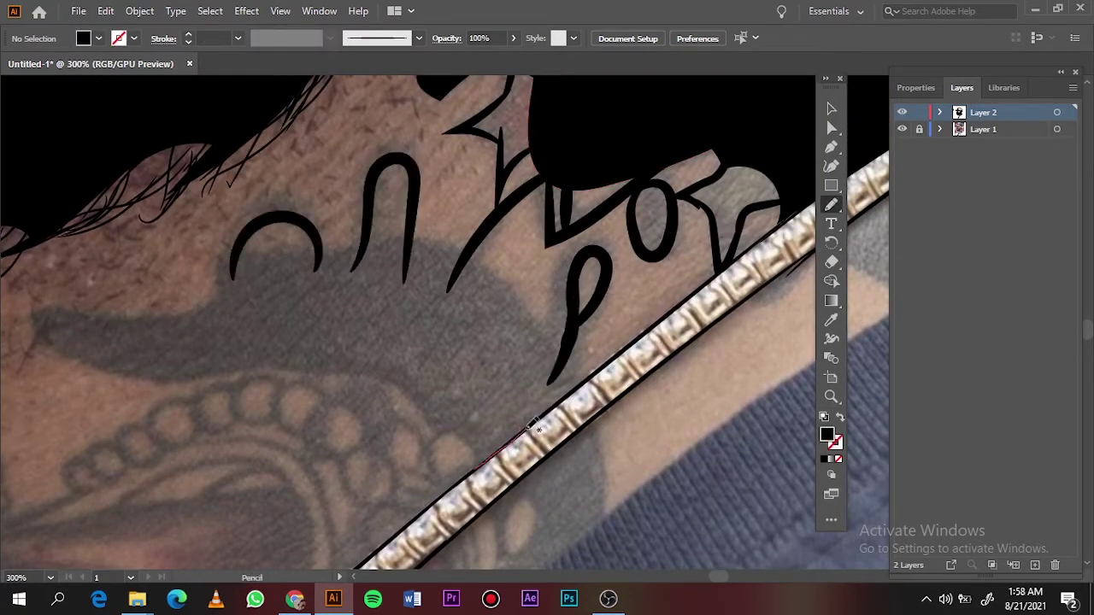
drag(309, 362, 491, 479)
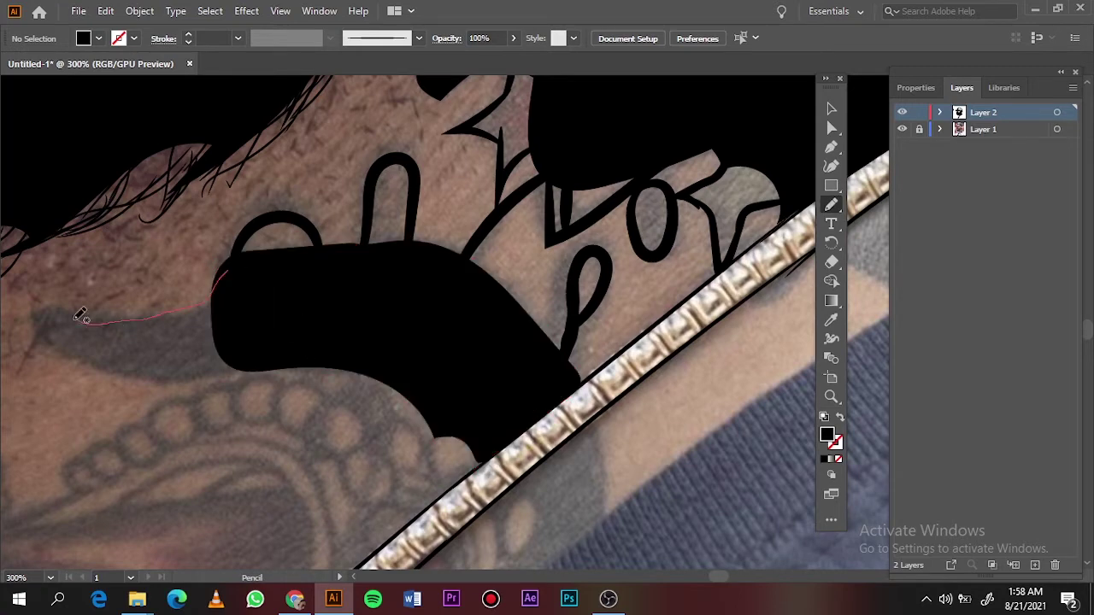
drag(81, 316, 214, 282)
scroll(214, 282, up, 1)
scroll(214, 282, up, 2)
Outline the chain-of-beads tattoo with the Paintbrush
key(shift+x)
drag(104, 298, 122, 327)
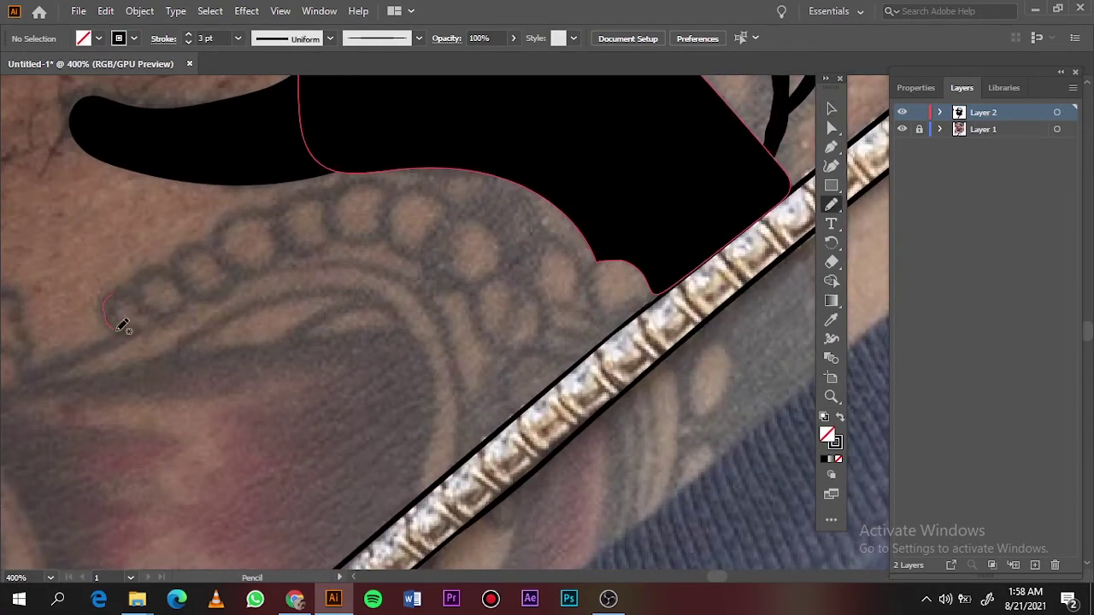
key(b)
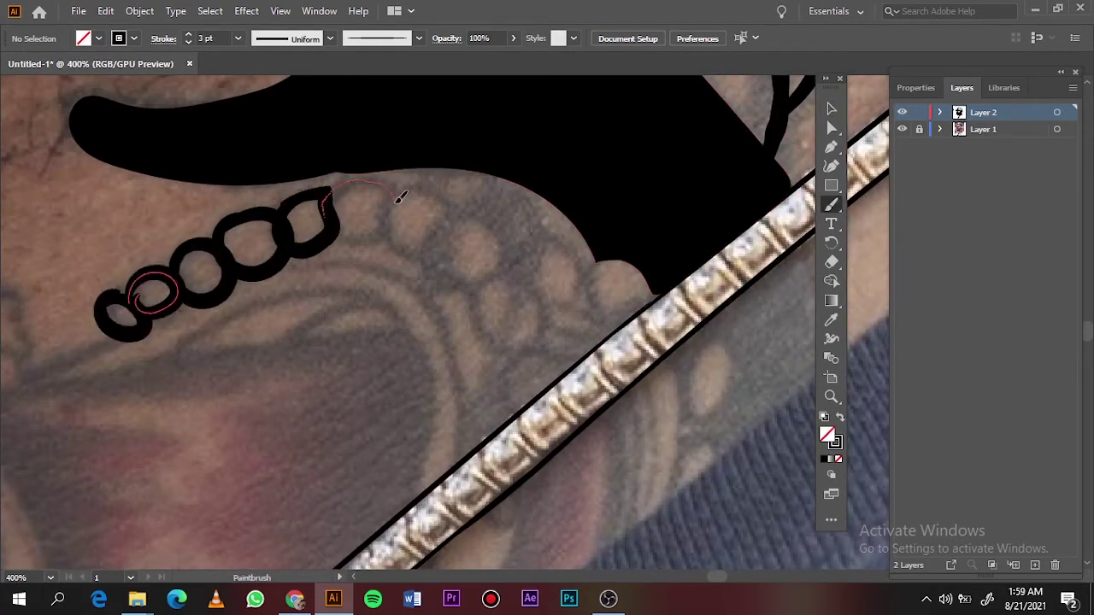
drag(387, 224, 482, 203)
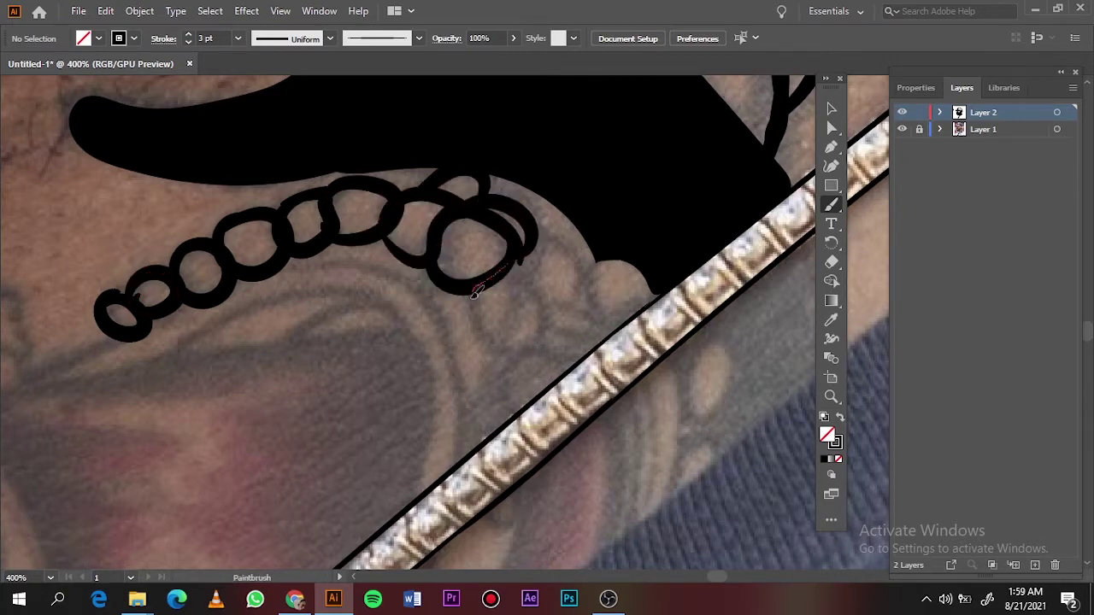
Brush two tattoo outlines along the neck
scroll(453, 393, down, 3)
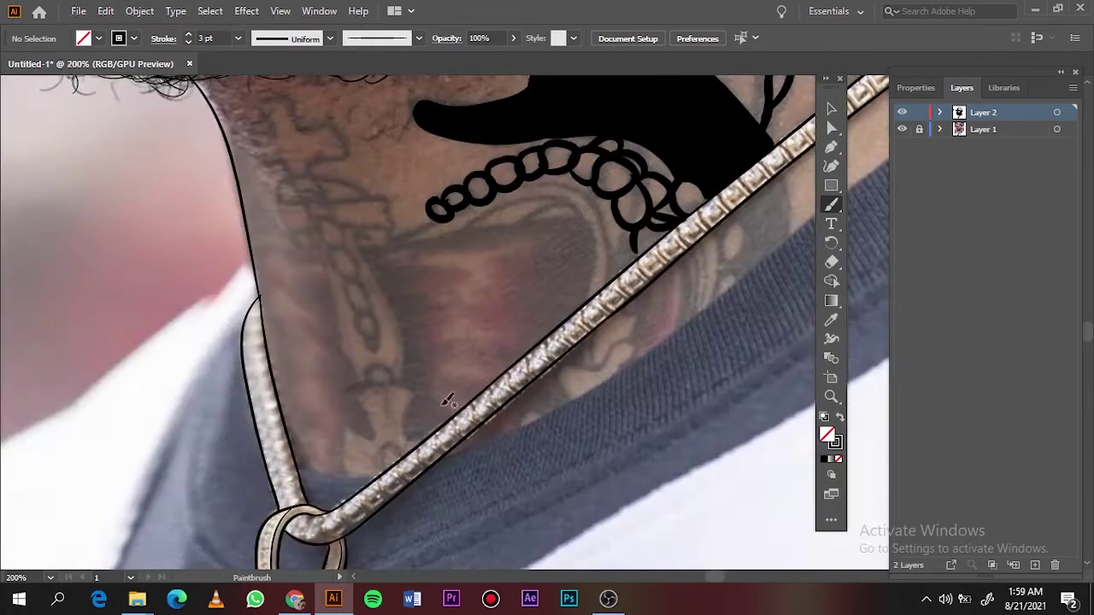
scroll(328, 270, up, 2)
drag(665, 352, 658, 366)
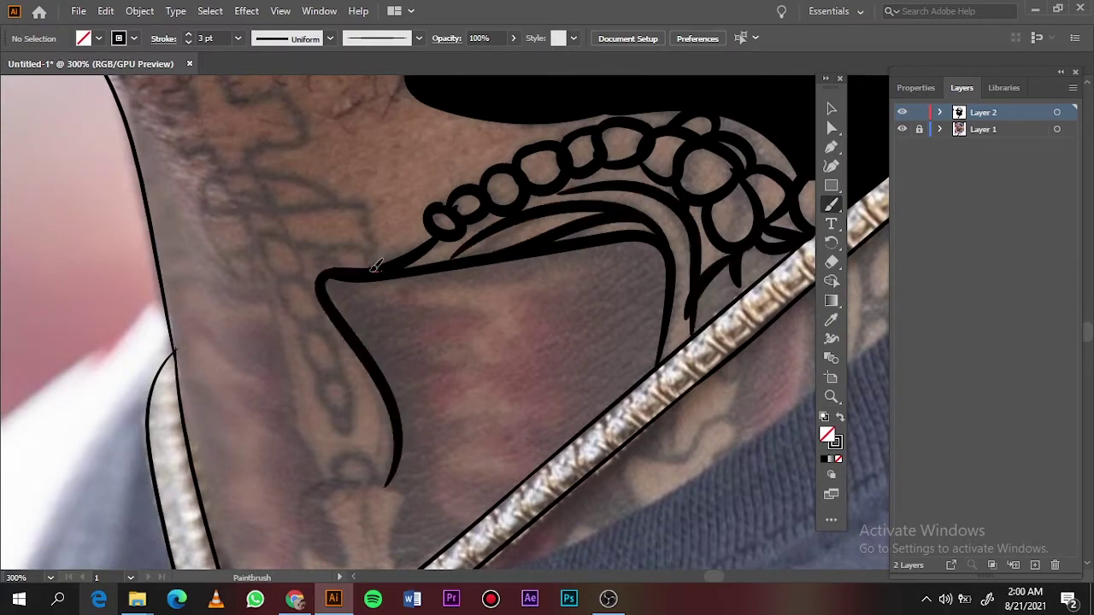
drag(285, 216, 285, 215)
scroll(18, 547, up, 3)
scroll(19, 547, left, 3)
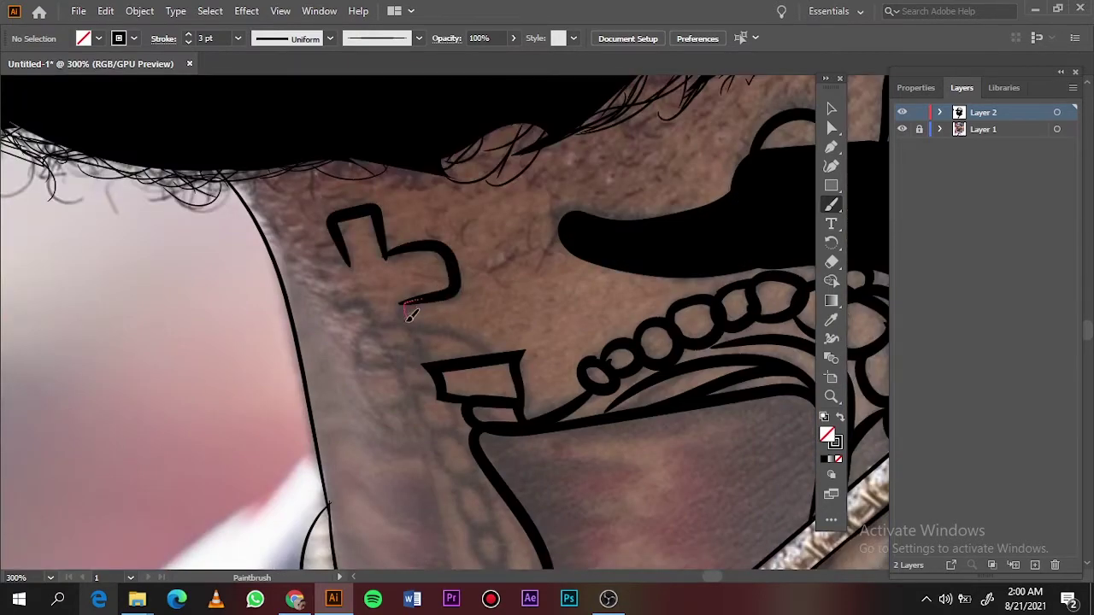
scroll(425, 549, down, 3)
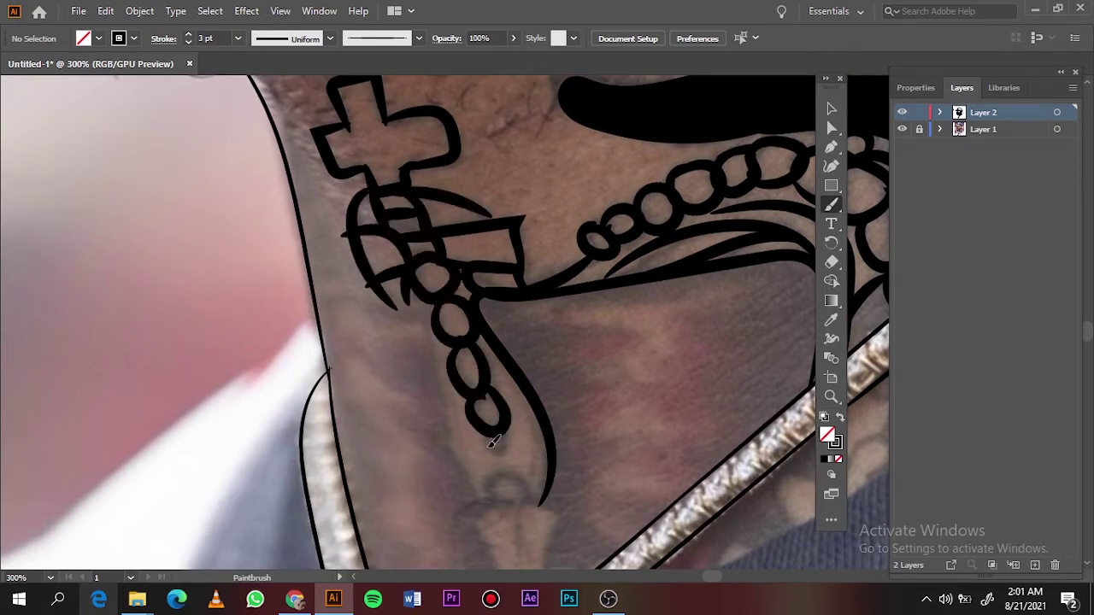
scroll(493, 442, down, 4)
Draw the curving neck tattoo line below the chain and close its bottom edge
drag(554, 294, 461, 373)
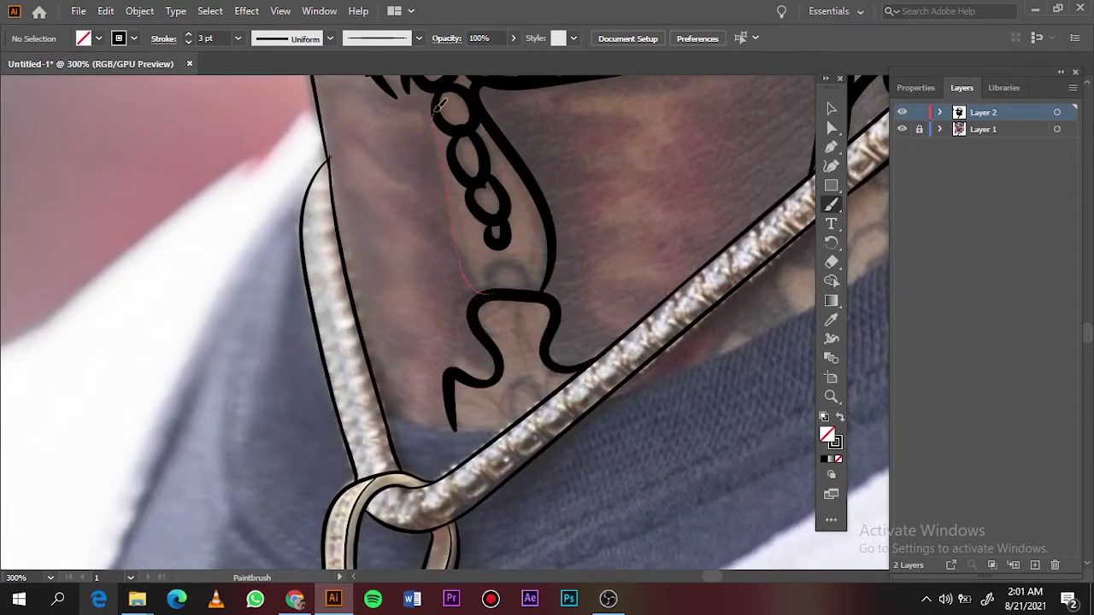
drag(407, 425, 402, 428)
scroll(407, 425, up, 3)
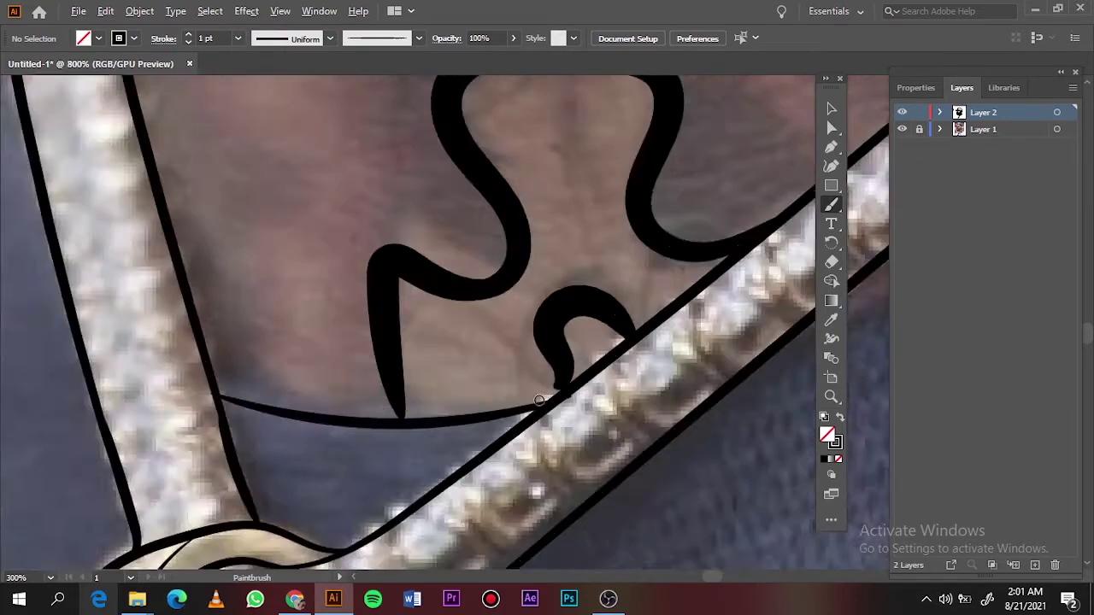
scroll(407, 425, down, 5)
scroll(525, 384, up, 5)
Zoom to fit the whole artboard and hide the reference photo layer
key(v)
key(b)
scroll(526, 384, down, 1)
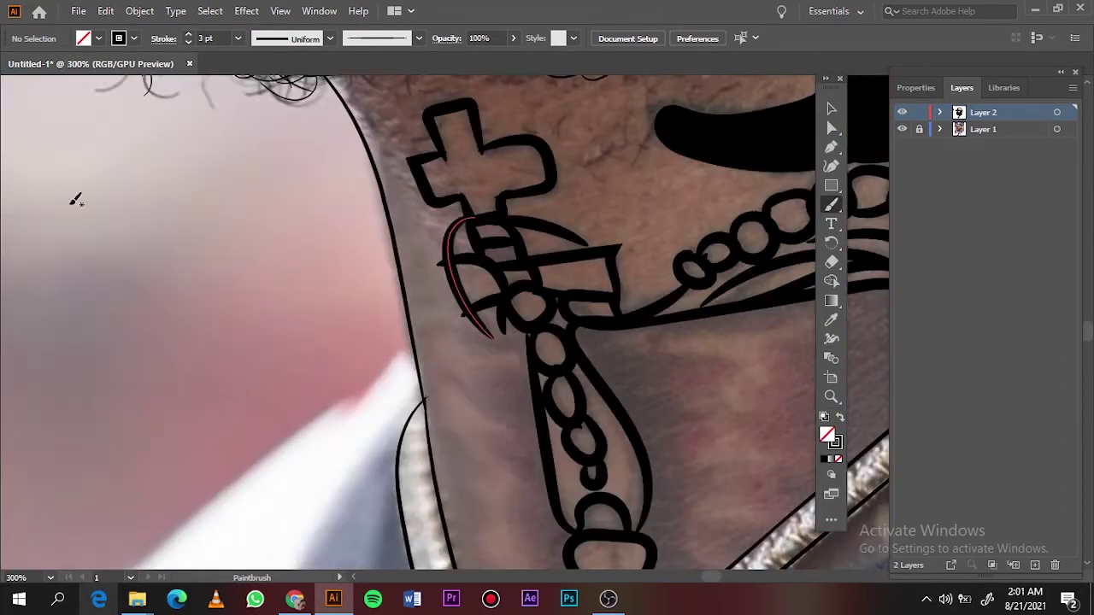
scroll(249, 542, down, 2)
key(ctrl+0)
click(901, 129)
Show the reference photo and fill both nostrils with closed, black-filled Pencil shapes
key(v)
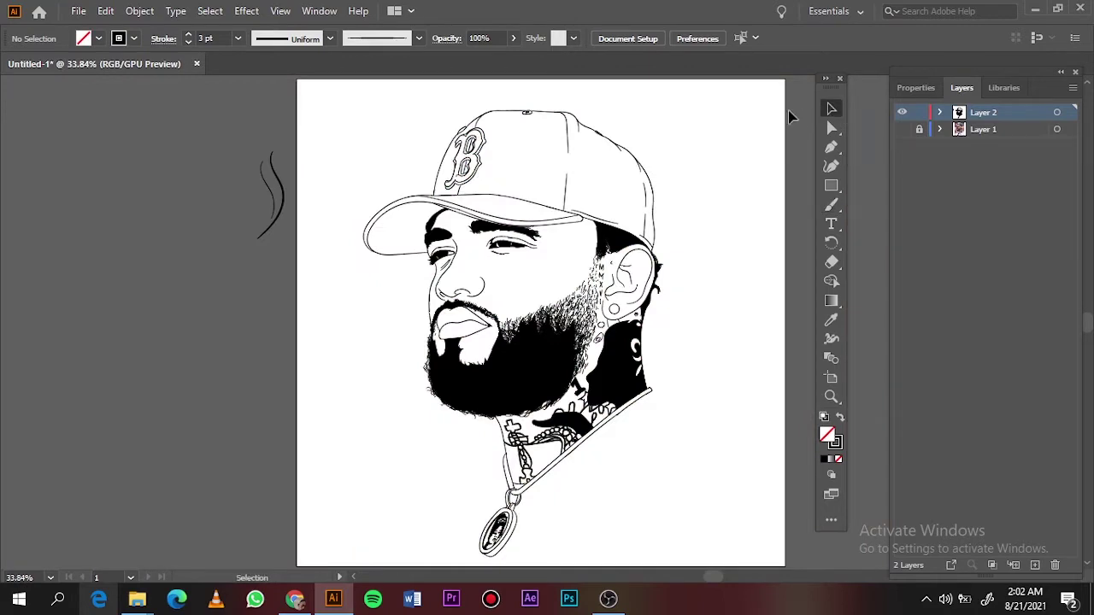
key(ctrl+=)
key(ctrl+=)
key(ctrl+=)
click(902, 129)
key(b)
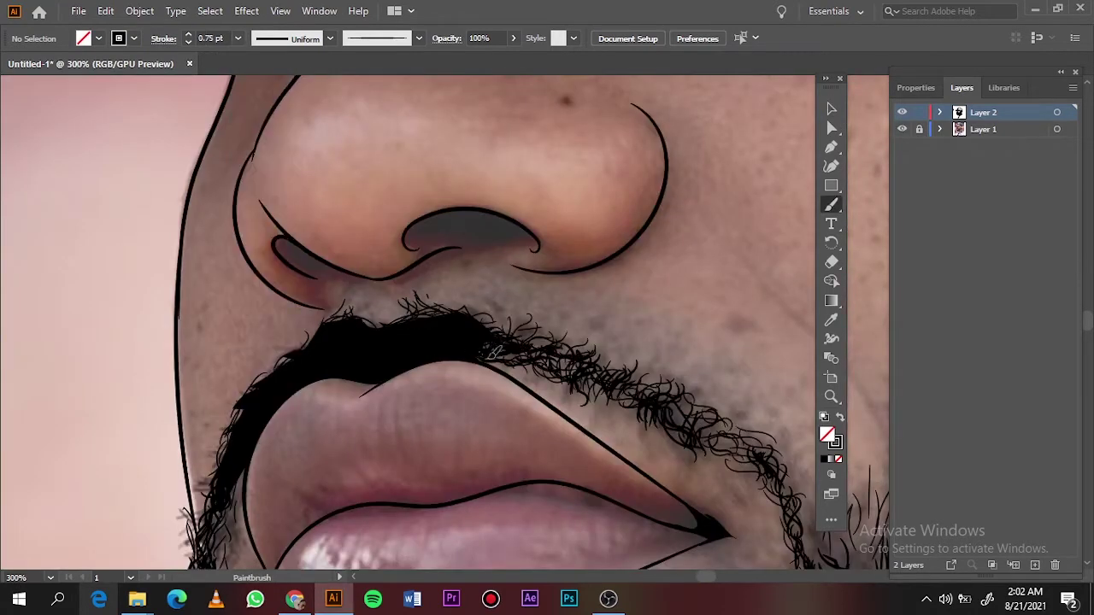
key(n)
scroll(301, 263, up, 4)
drag(431, 287, 391, 278)
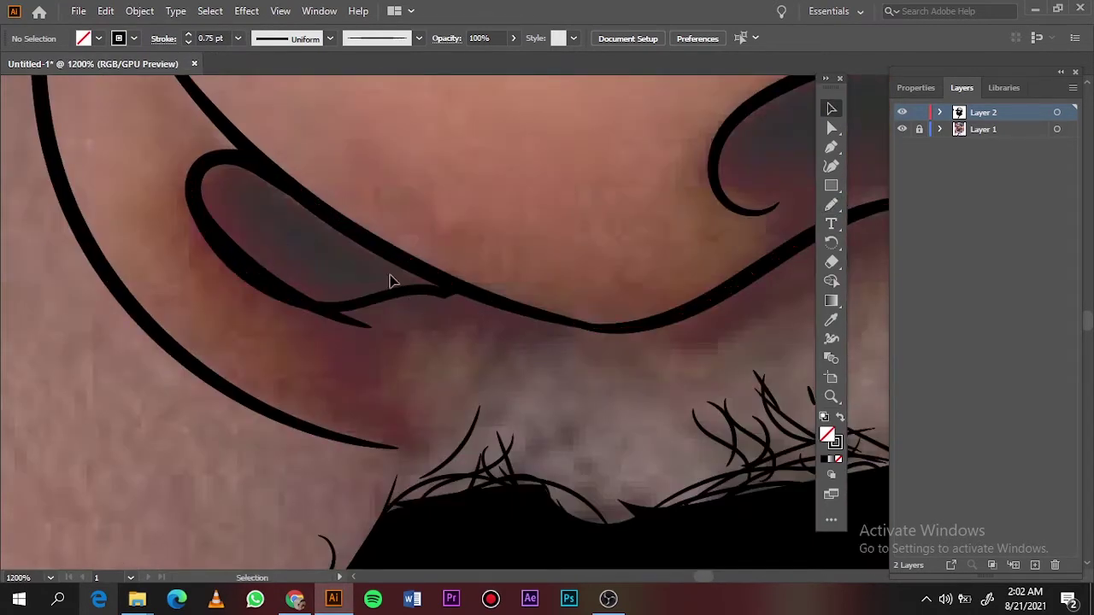
click(840, 416)
scroll(333, 216, right, 5)
drag(688, 312, 354, 213)
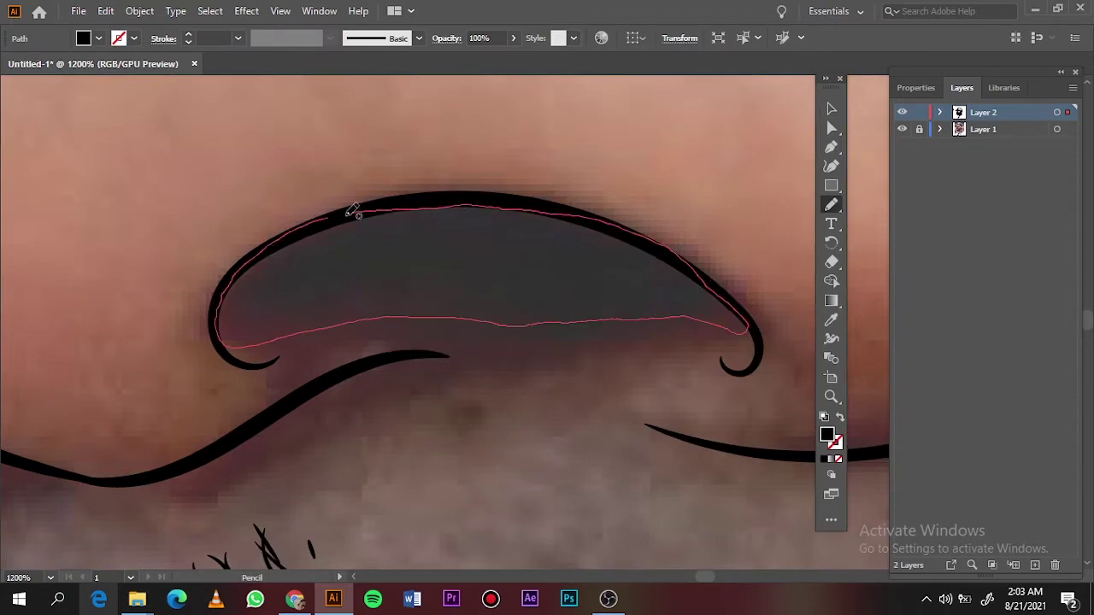
drag(752, 345, 576, 281)
key(ctrl+0)
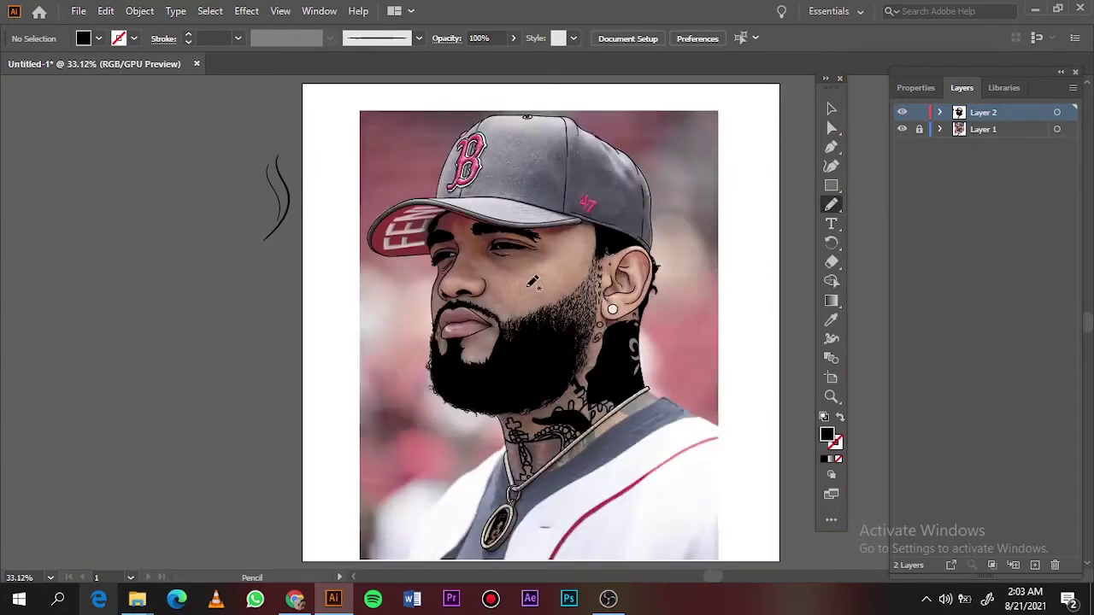
scroll(586, 197, up, 10)
Trace the 4 and 7 of the cap's 47 logo with black brush strokes, then hide the photo
key(b)
key(shift+x)
drag(240, 342, 318, 342)
drag(384, 361, 335, 340)
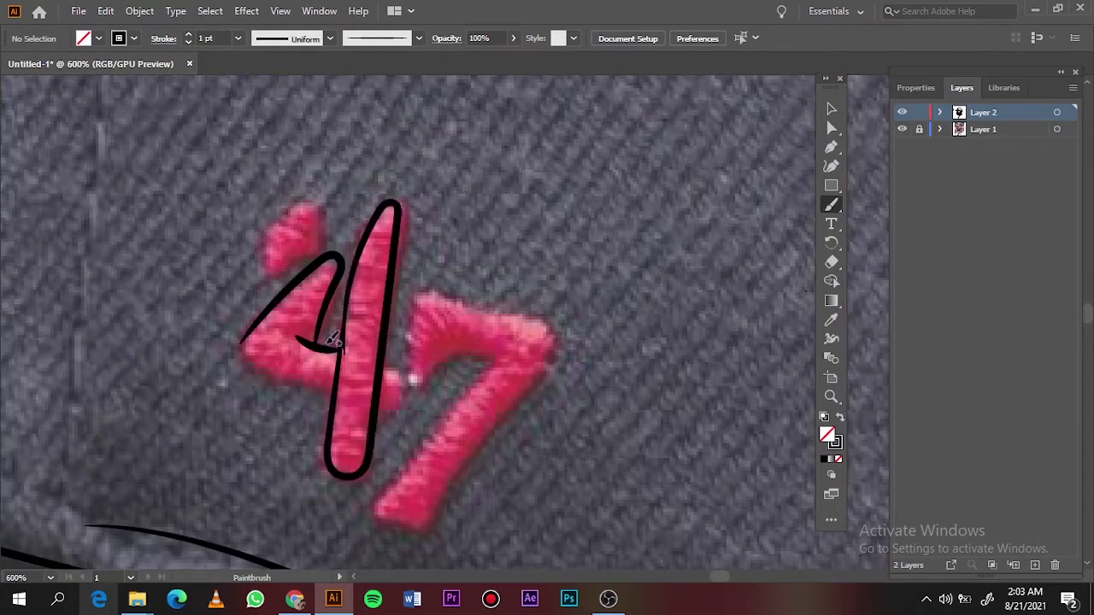
drag(493, 312, 415, 527)
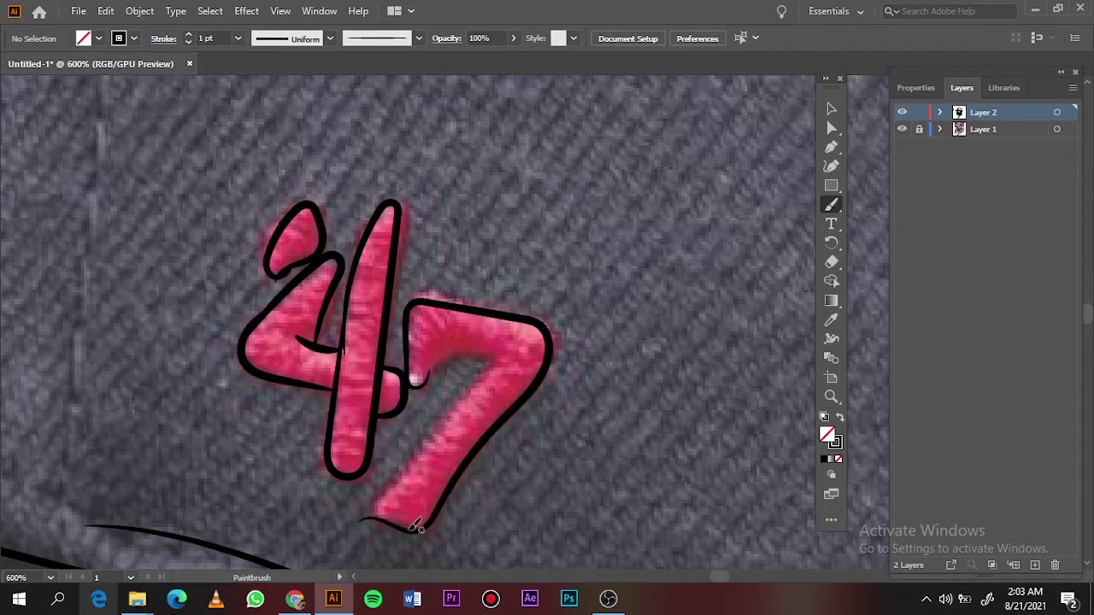
key(ctrl+0)
click(902, 130)
Select all the line art and duplicate the line-art layer
key(v)
drag(370, 108, 561, 378)
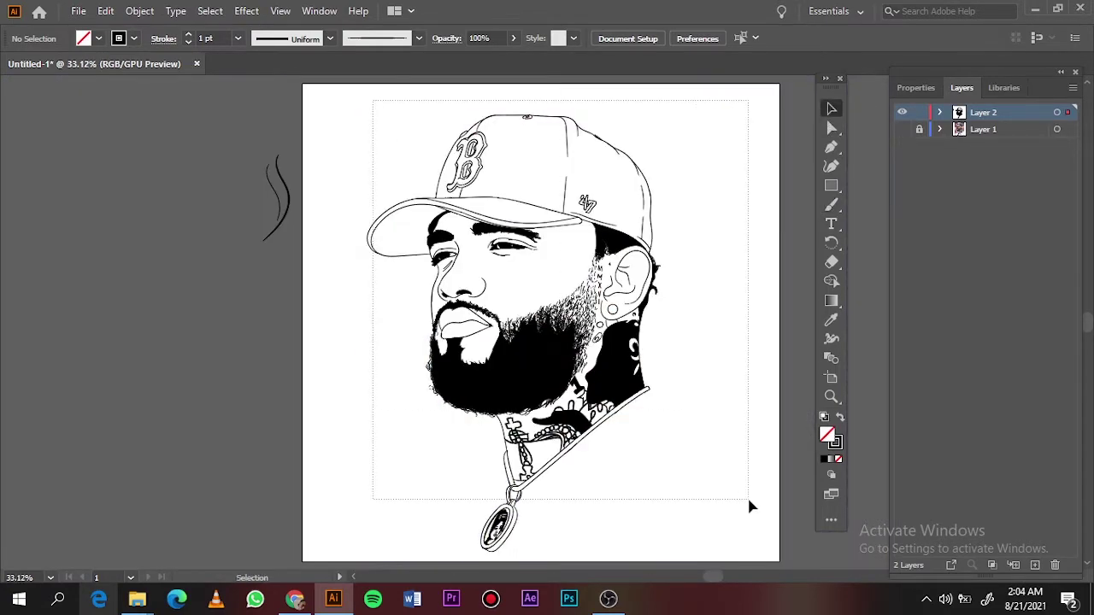
key(ctrl+equal)
key(ctrl+equal)
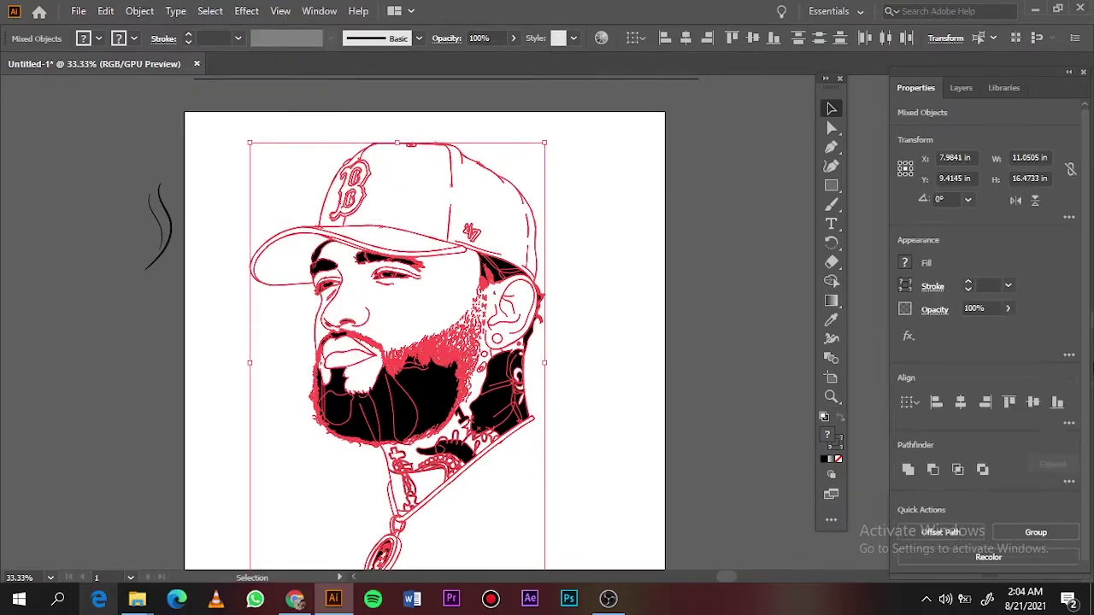
click(583, 424)
click(961, 88)
drag(982, 129, 1034, 565)
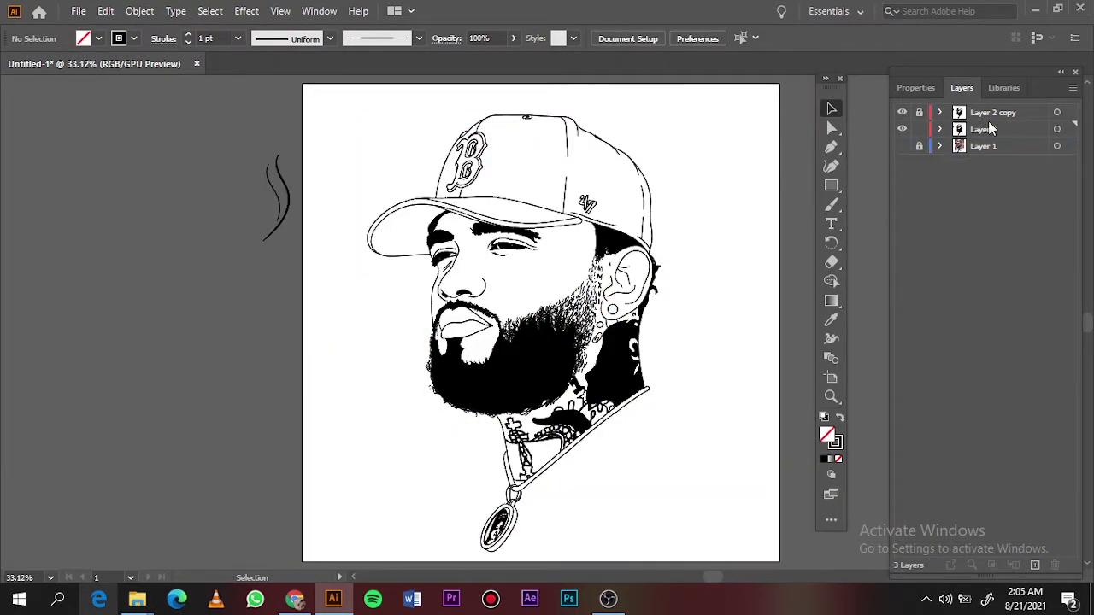
Draw an orange rectangle over the portrait and shift its fill to a darker red
double_click(826, 435)
click(998, 90)
key(m)
drag(321, 104, 715, 556)
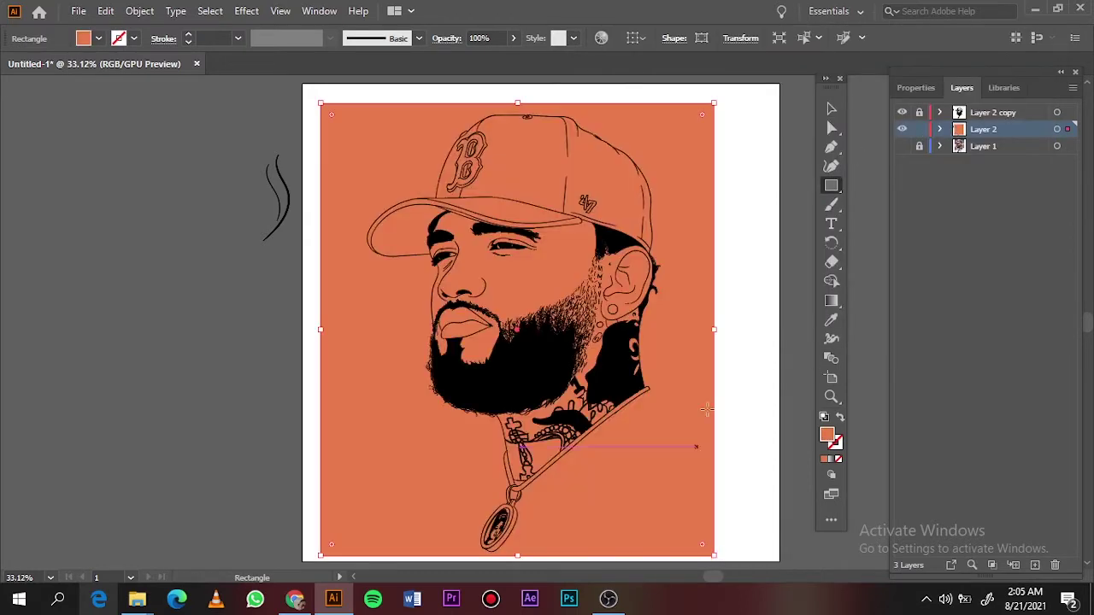
double_click(827, 435)
key(Return)
double_click(827, 435)
key(Return)
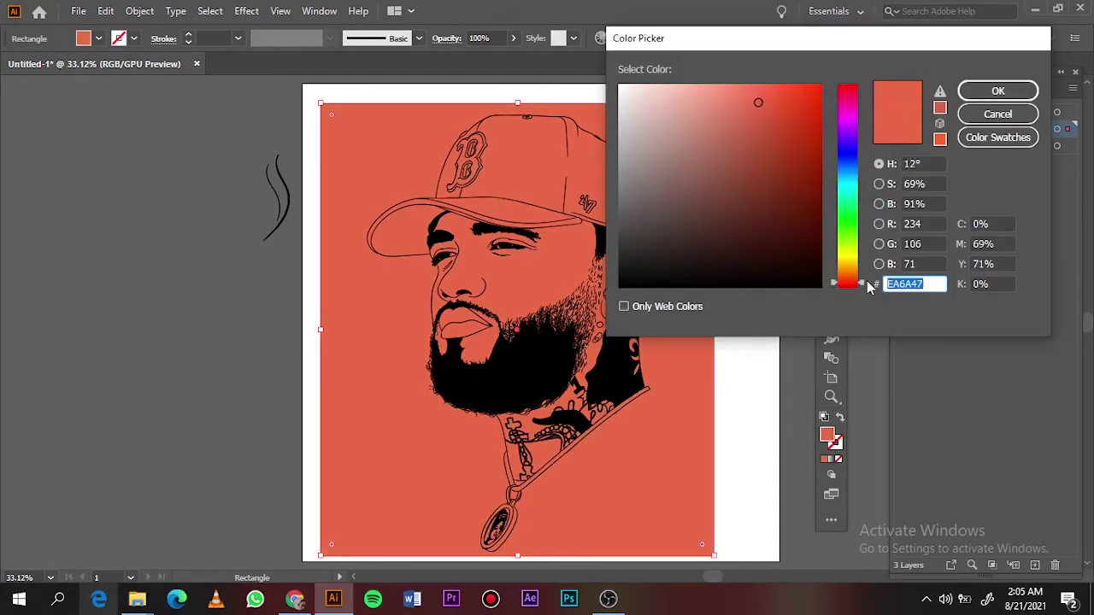
click(974, 91)
double_click(827, 435)
key(Return)
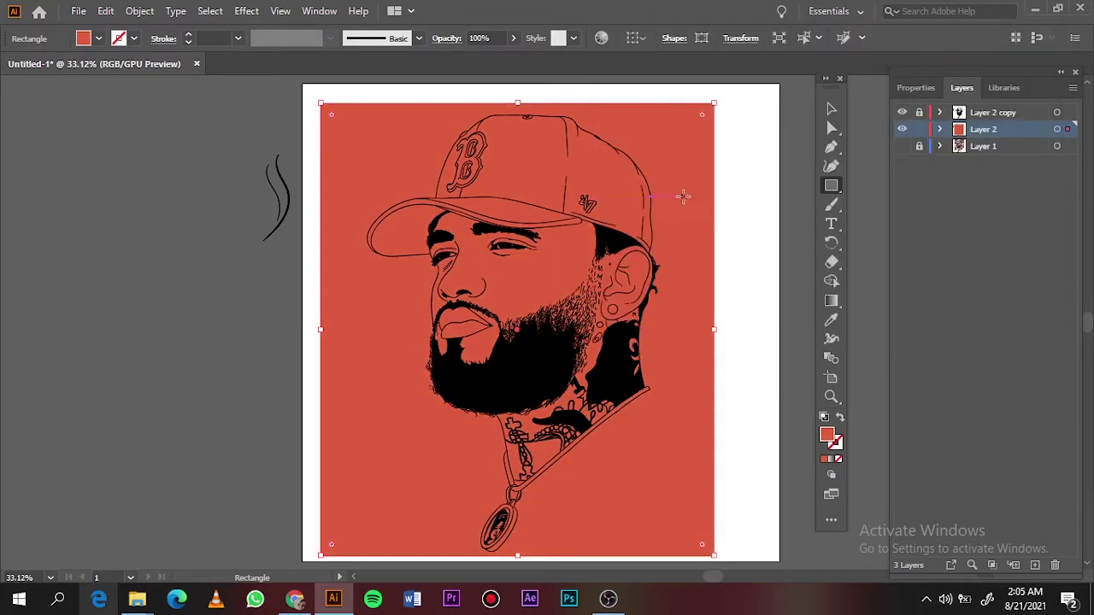
key(v)
drag(711, 205, 721, 202)
Adjust the rectangle's colour balance, setting green to 0 and tweaking red
click(105, 11)
click(410, 318)
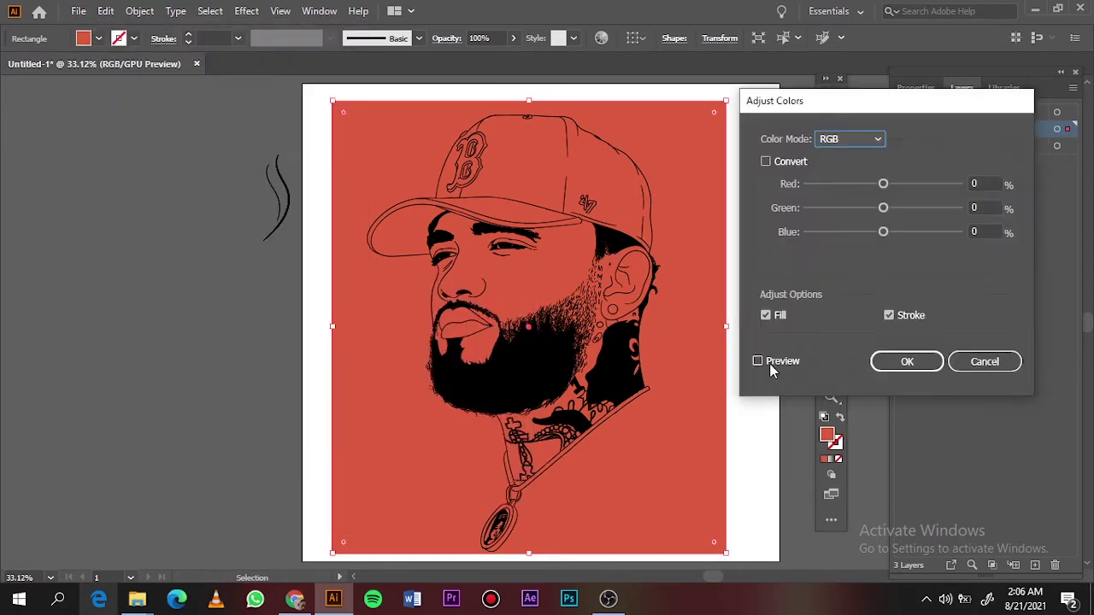
drag(888, 213, 885, 213)
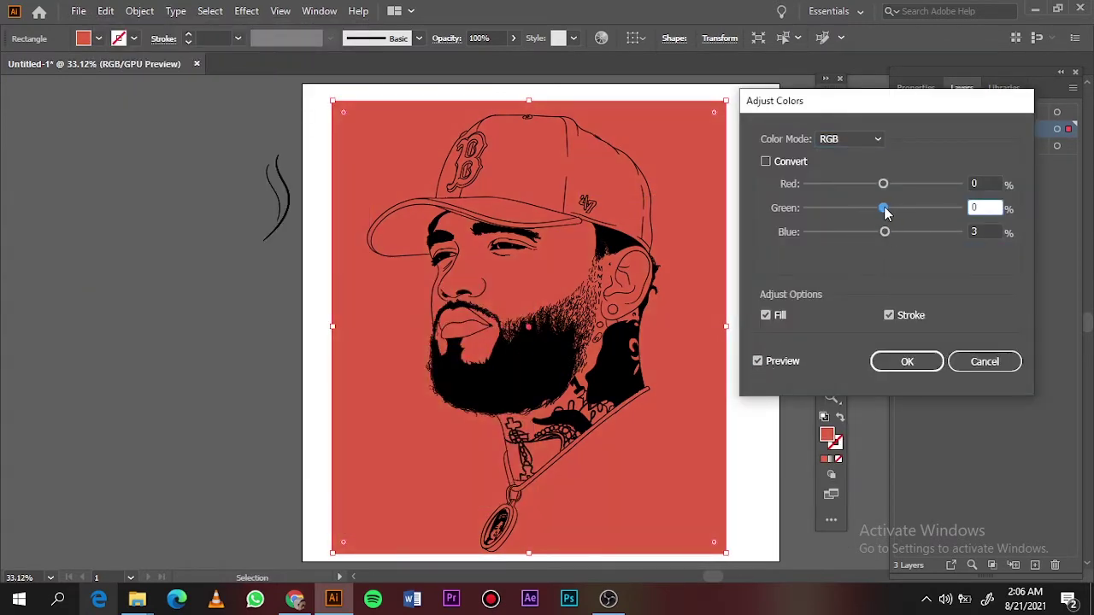
click(884, 185)
key(Return)
Merge the rectangle with the line art using Pathfinder Merge, then isolate the merged group
right_click(699, 216)
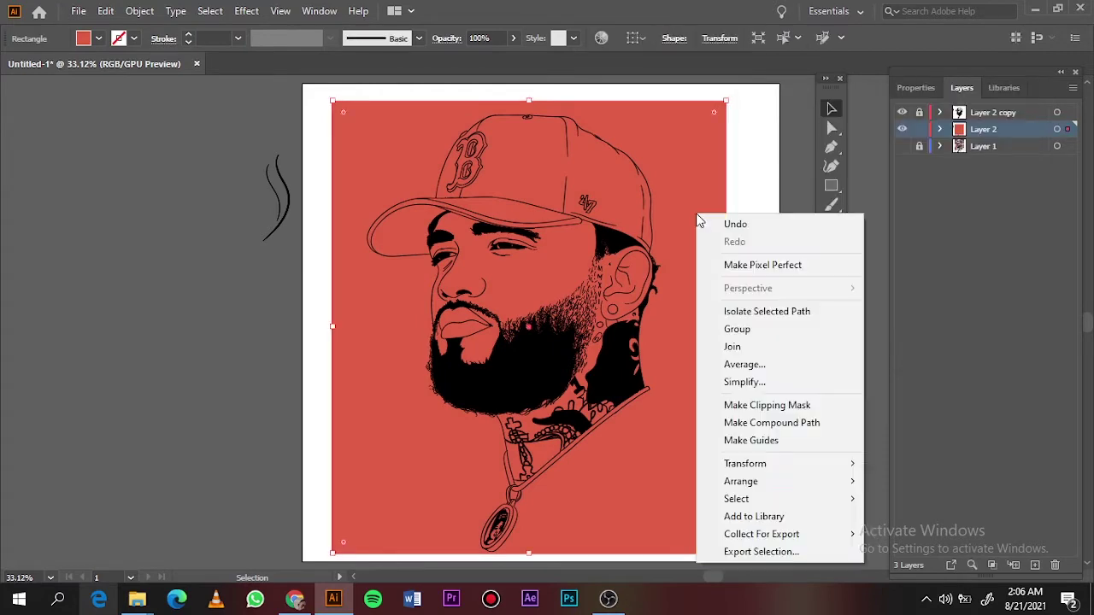
click(733, 222)
click(1068, 522)
click(972, 511)
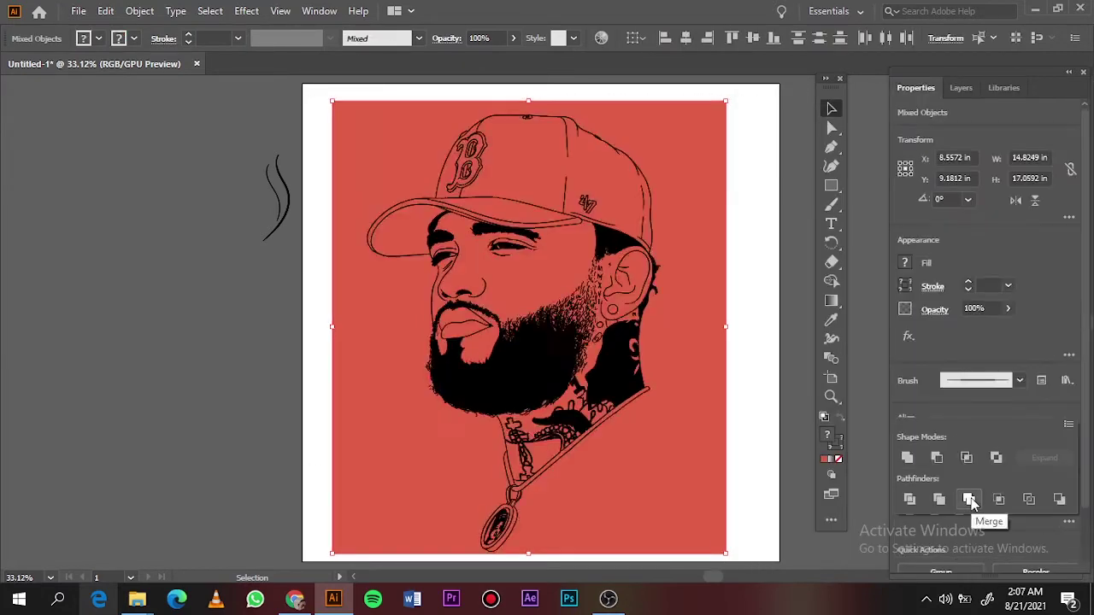
click(727, 259)
right_click(704, 241)
click(757, 357)
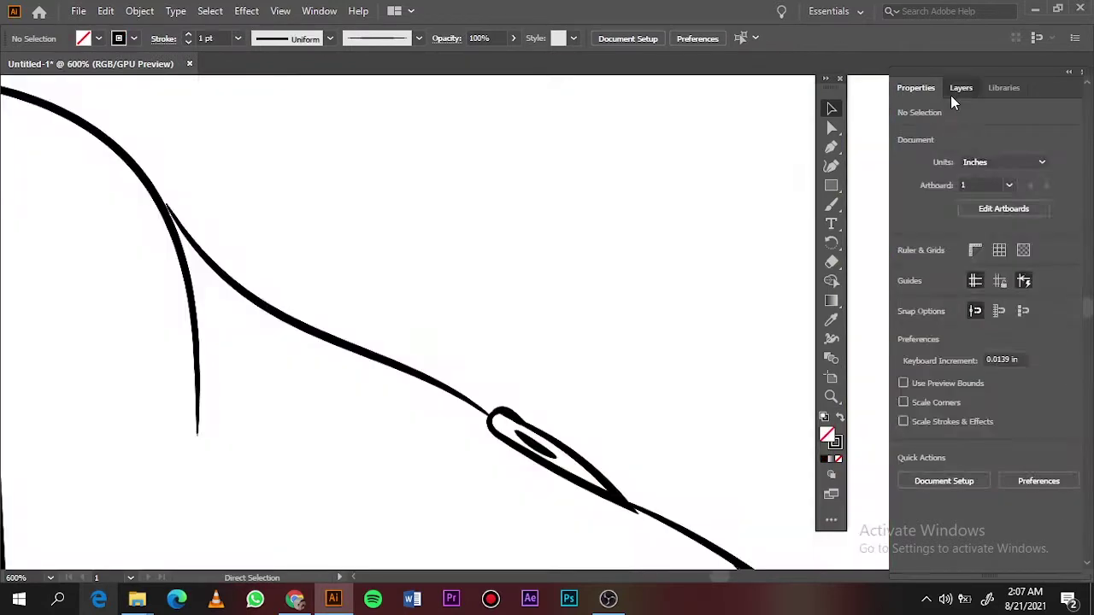
Select all the artwork and duplicate the line-art layer
click(959, 88)
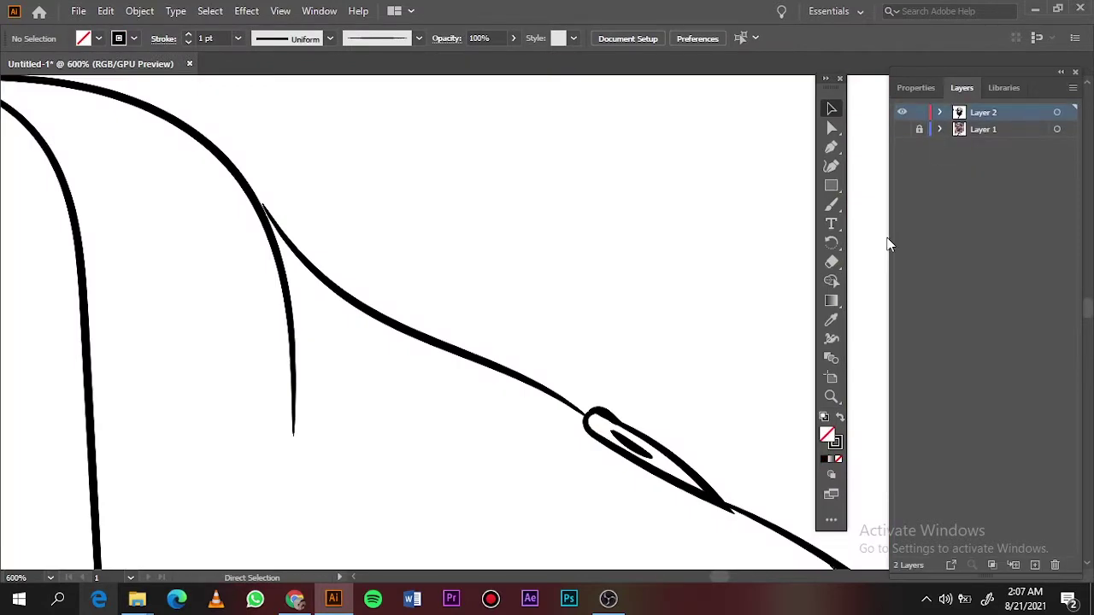
key(ctrl+0)
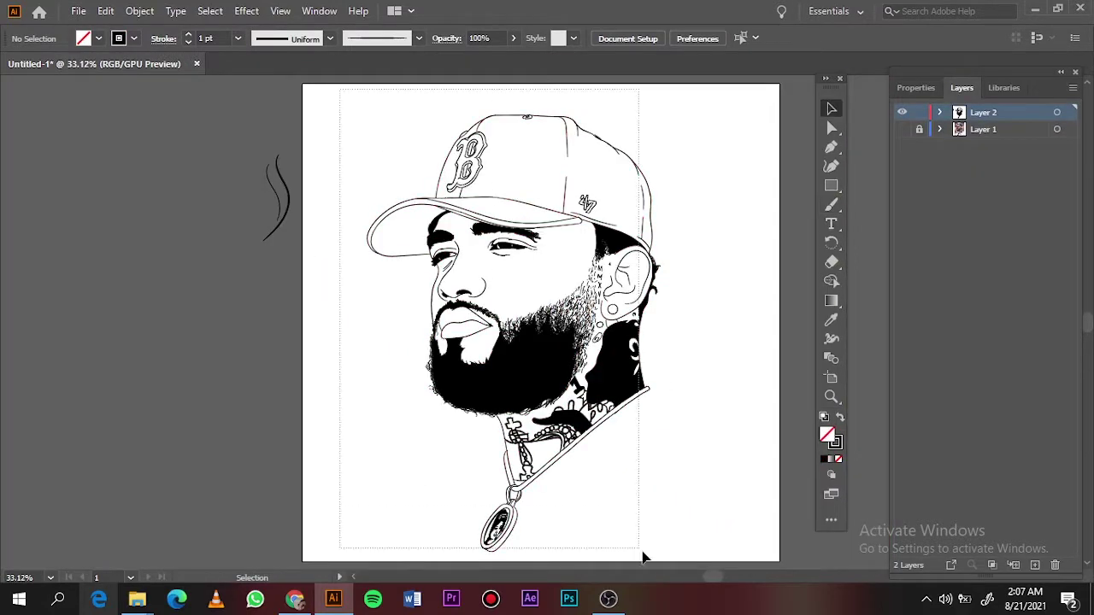
key(ctrl+a)
key(ctrl+shift+a)
drag(995, 113, 1034, 564)
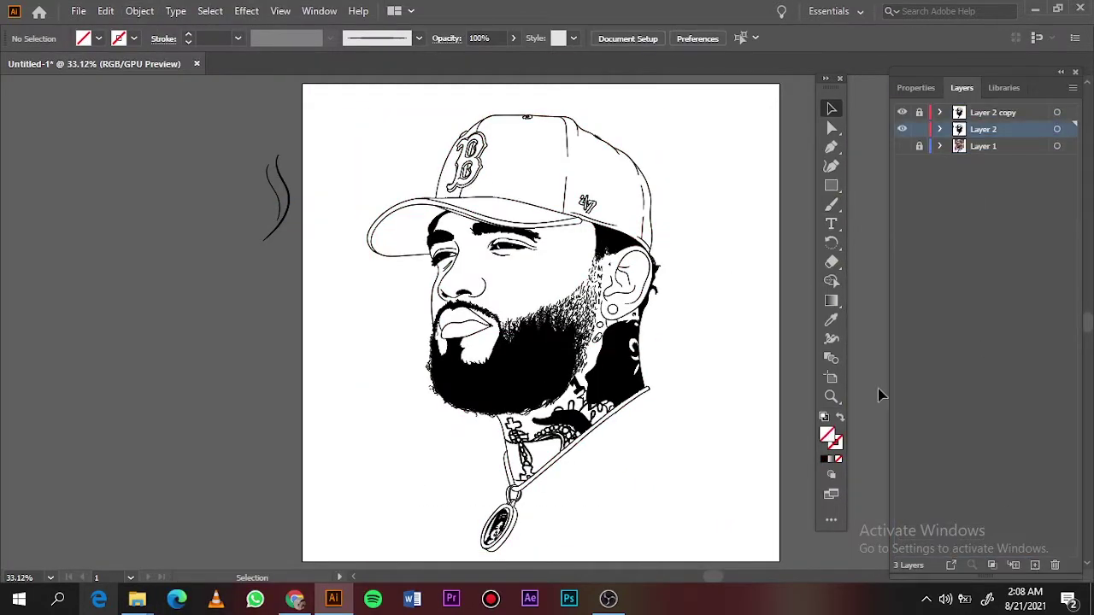
Draw an orange rectangle over the portrait and shift its colour balance toward salmon red
double_click(827, 436)
click(773, 173)
click(998, 90)
key(m)
drag(334, 95, 733, 557)
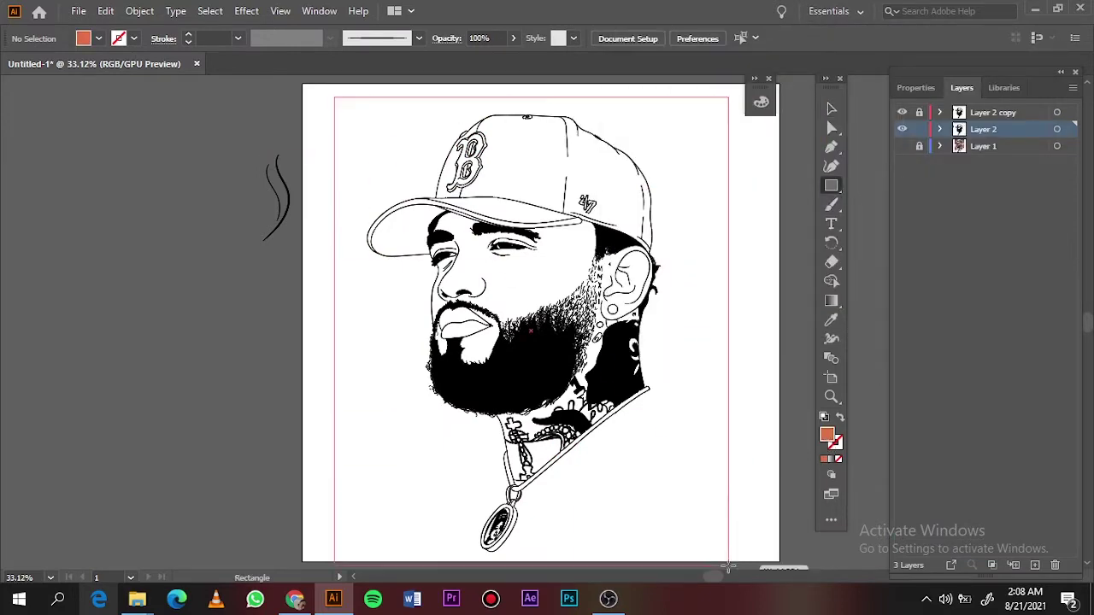
click(105, 10)
click(427, 342)
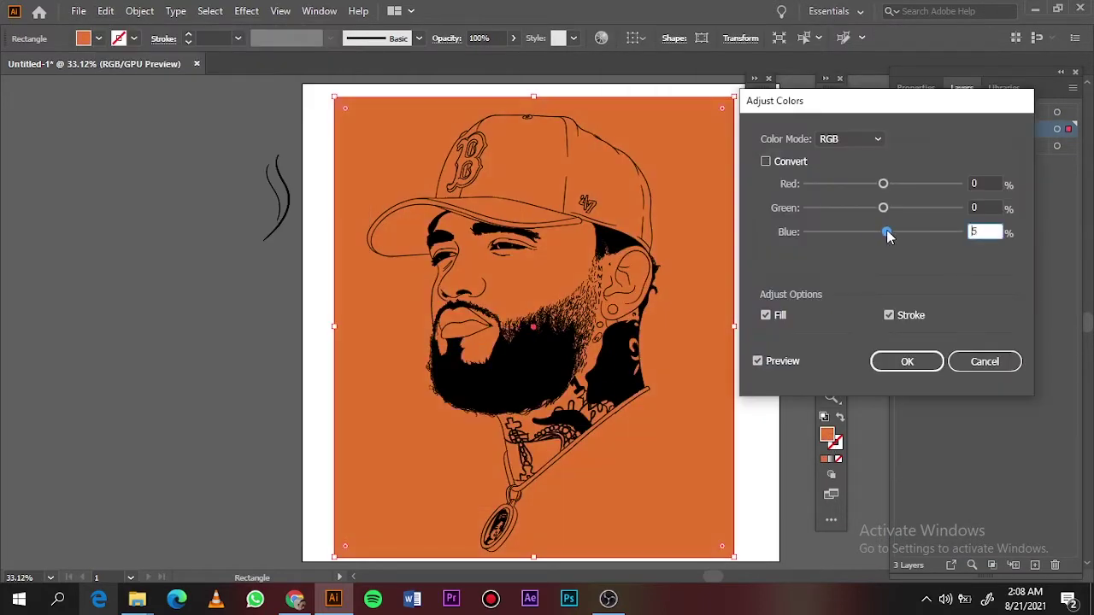
drag(887, 233, 881, 208)
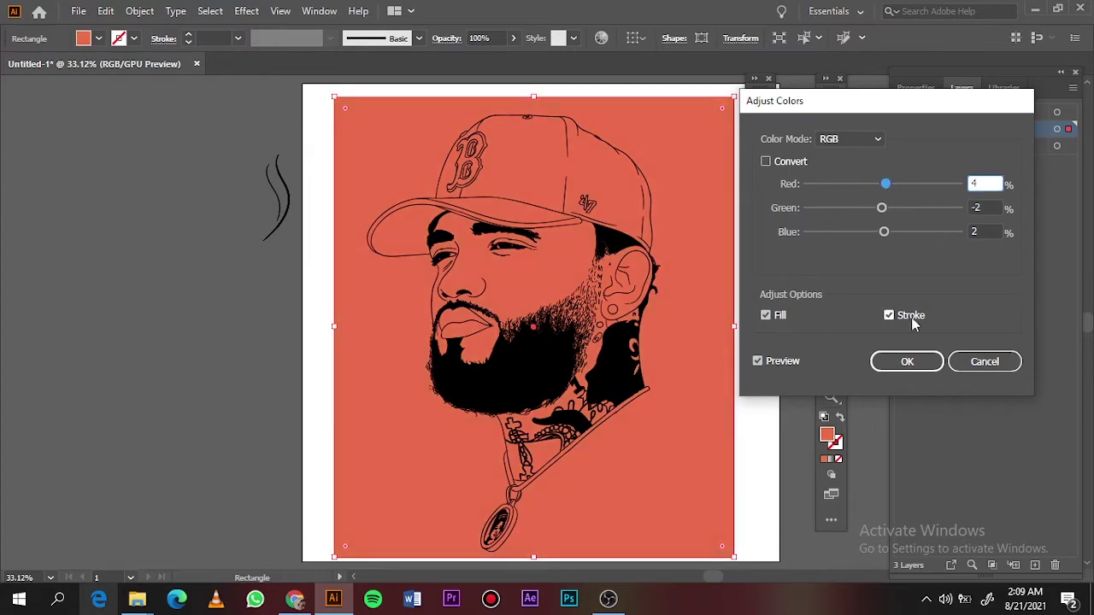
click(907, 361)
Send the rectangle behind the line art and select all the artwork
right_click(701, 192)
click(916, 288)
key(ctrl+a)
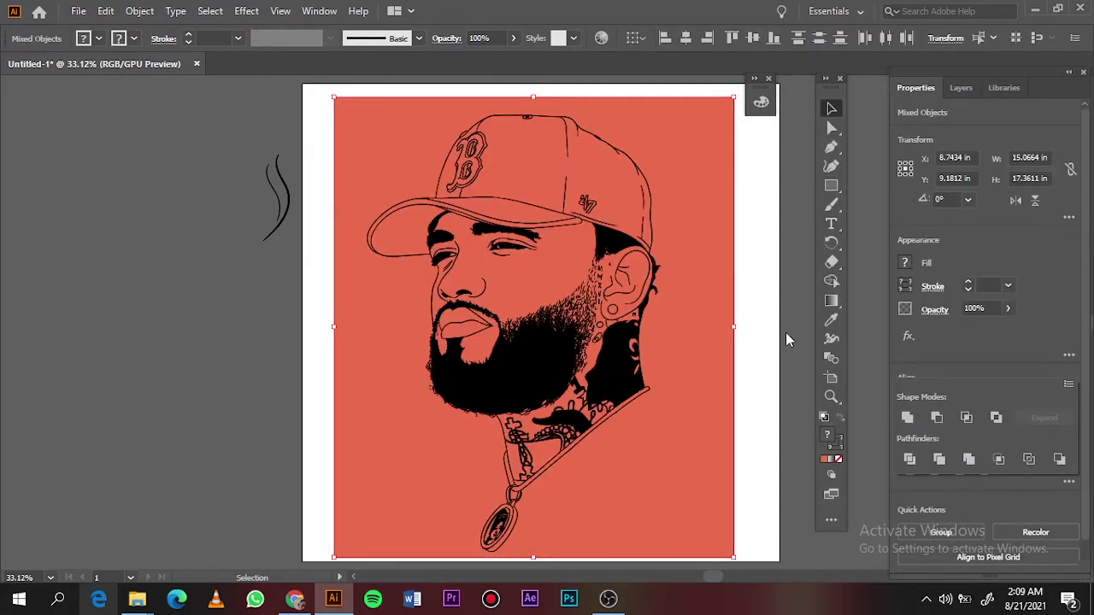
scroll(488, 122, up, 3)
scroll(398, 264, up, 3)
scroll(622, 260, up, 2)
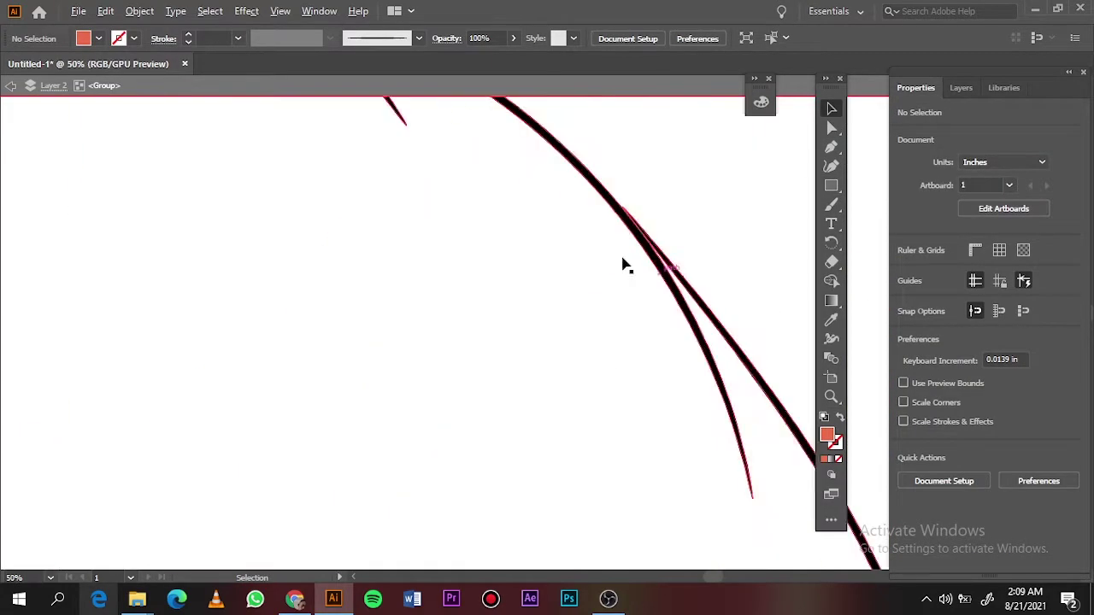
scroll(622, 261, down, 2)
scroll(557, 196, down, 2)
scroll(528, 313, down, 2)
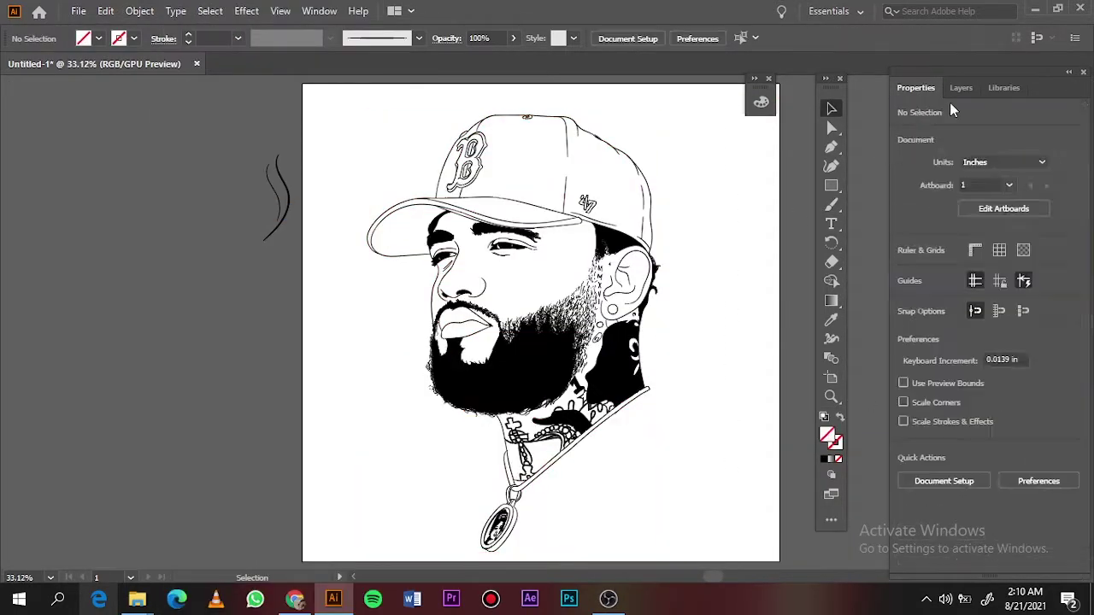
Draw a salmon rectangle covering the whole portrait and apply a slight Adjust Colors change
click(960, 87)
double_click(826, 436)
click(1057, 88)
drag(314, 97, 724, 552)
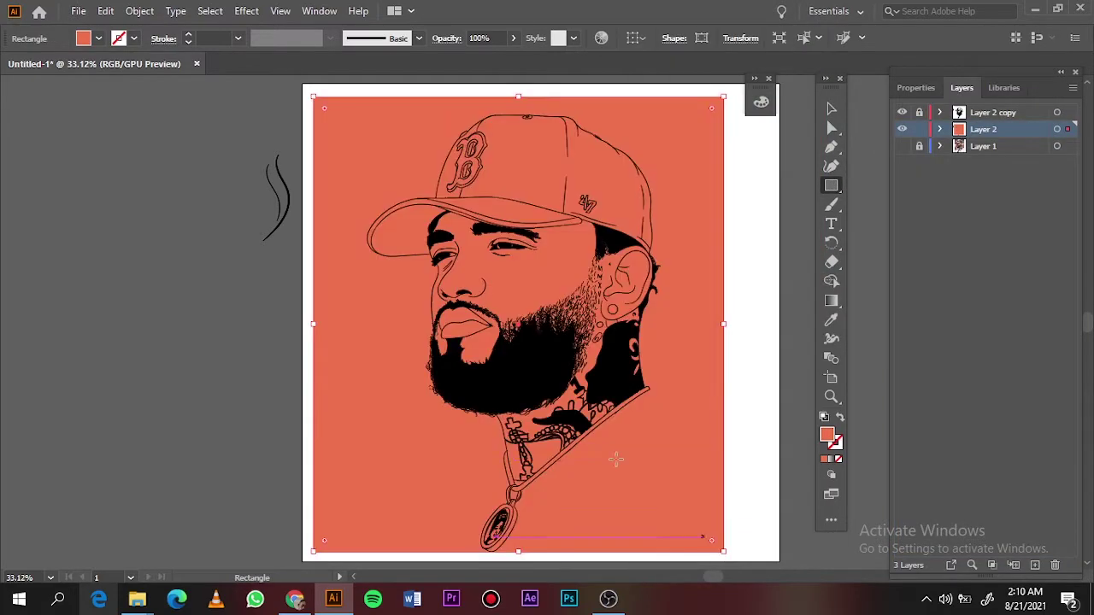
double_click(826, 436)
click(996, 88)
click(78, 10)
click(461, 317)
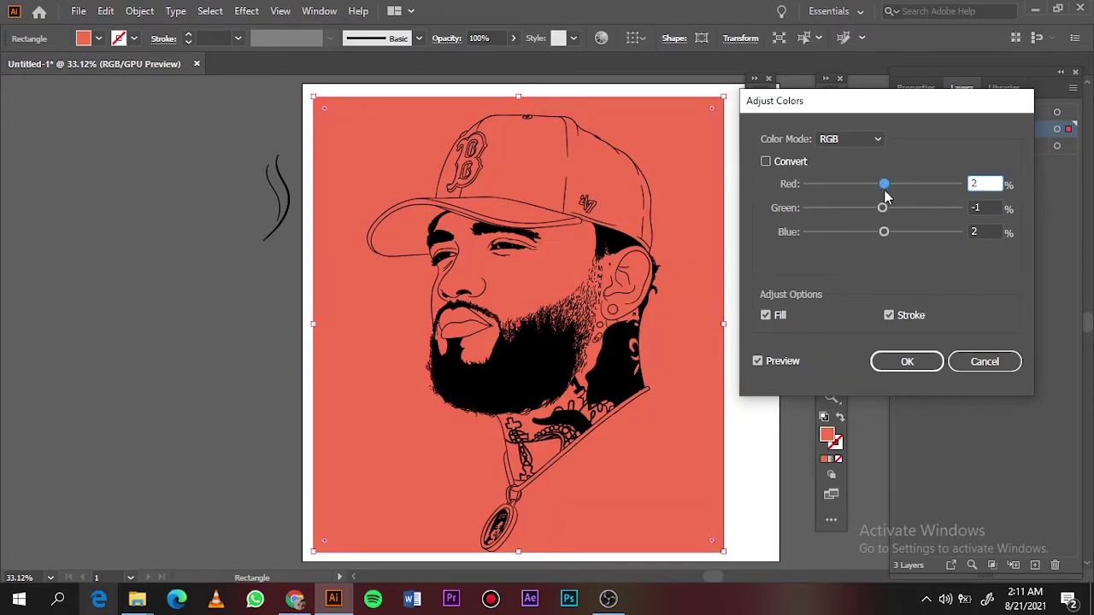
click(906, 361)
right_click(706, 150)
Enter the portrait group and fill the chain ribbon above the pendant orange FF994D
click(718, 303)
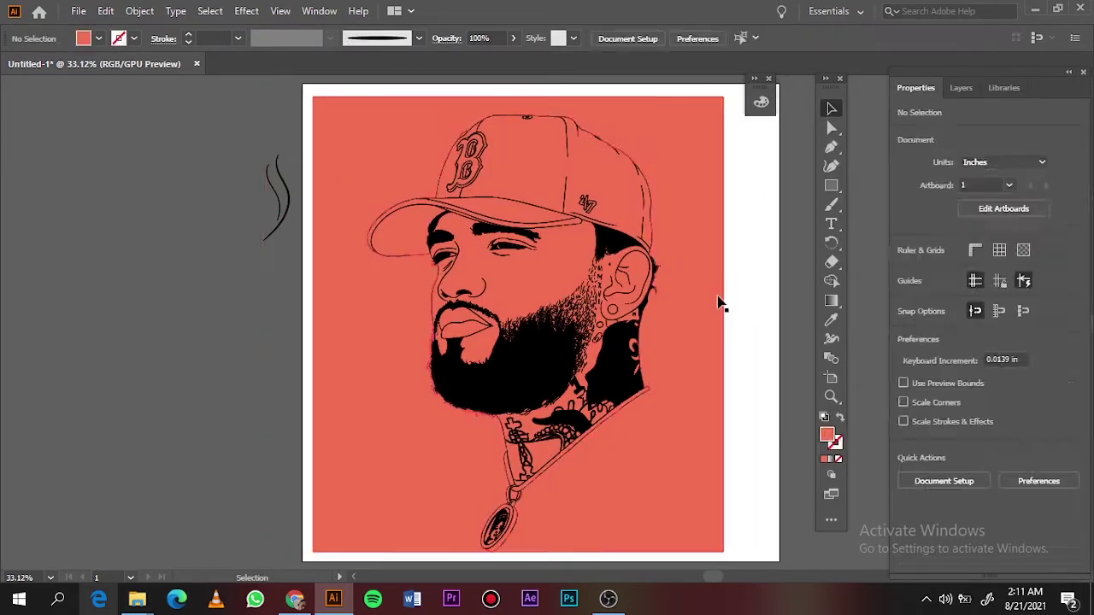
double_click(718, 304)
scroll(556, 476, up, 5)
scroll(484, 282, down, 2)
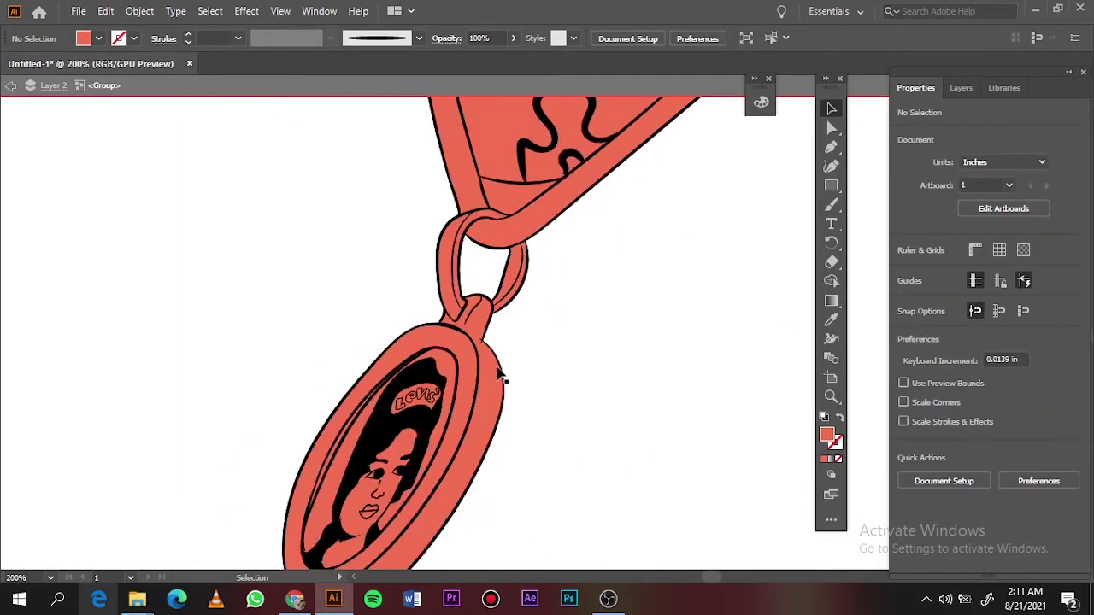
click(500, 376)
scroll(557, 164, up, 3)
scroll(608, 300, up, 3)
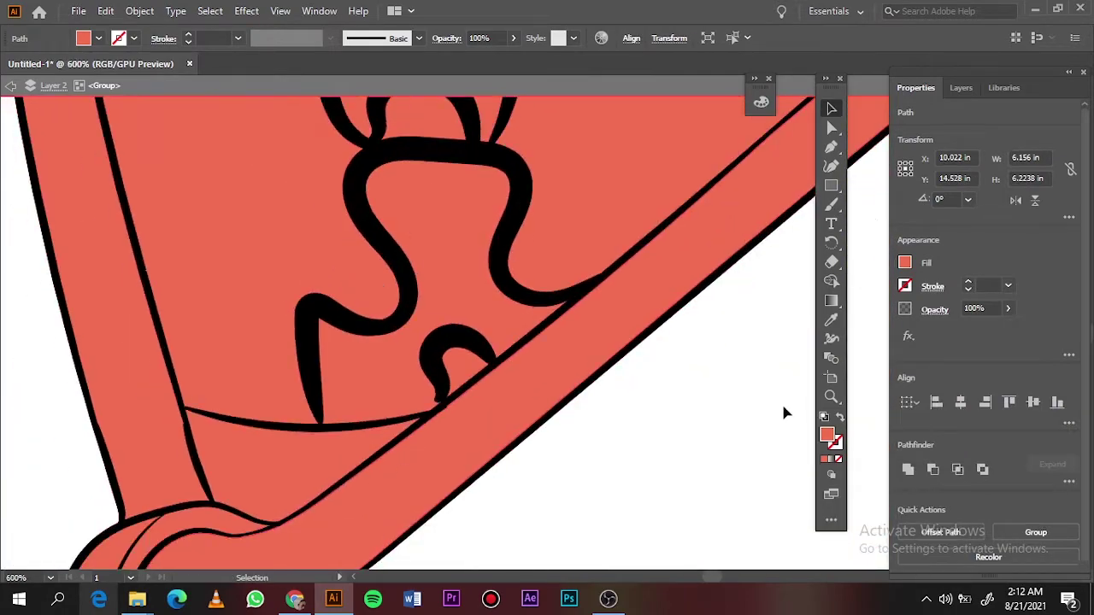
double_click(827, 434)
key(Return)
Give the pendant's edge and rim a yellow-orange fill
scroll(447, 428, down, 5)
double_click(834, 441)
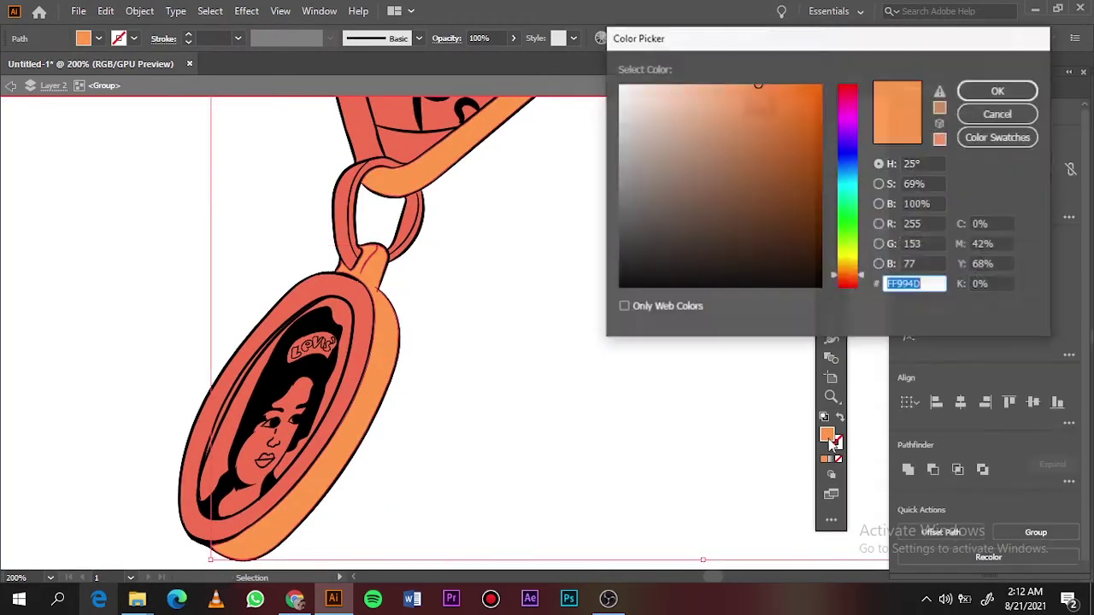
key(Escape)
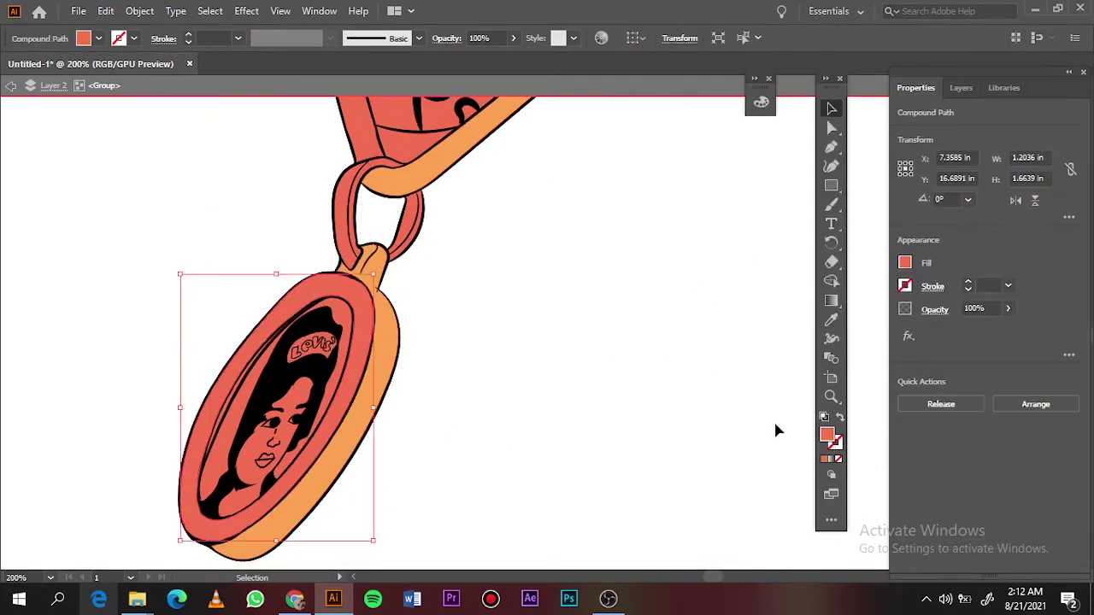
double_click(827, 434)
click(996, 91)
click(527, 444)
scroll(527, 435, up, 1)
scroll(470, 299, up, 1)
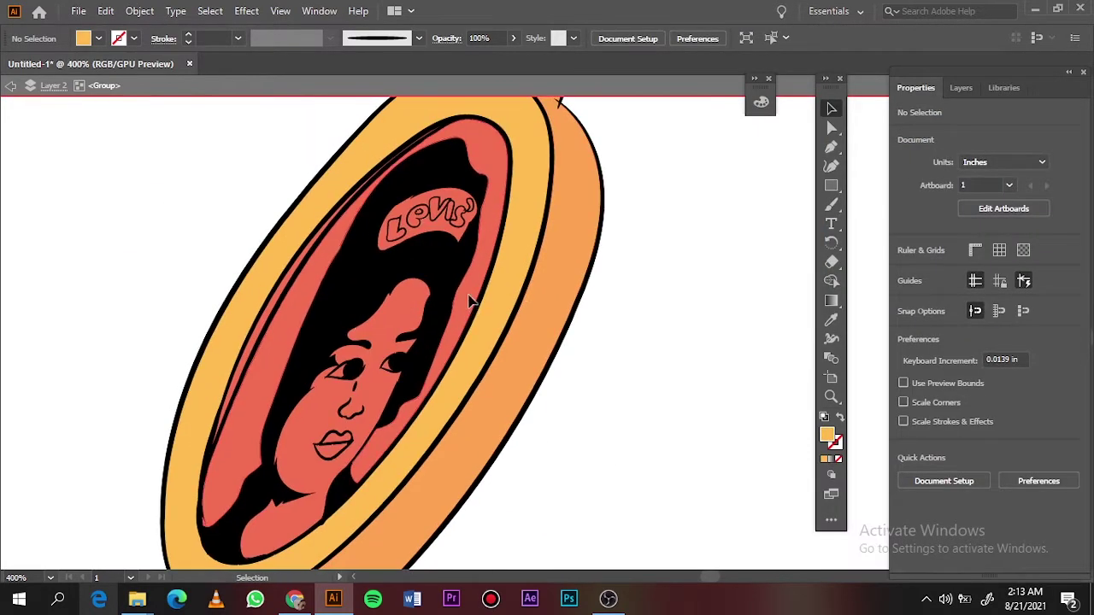
Select the pendant's inner rim stripes and a small face detail, and adjust their fill
click(470, 299)
click(288, 305)
scroll(268, 281, up, 2)
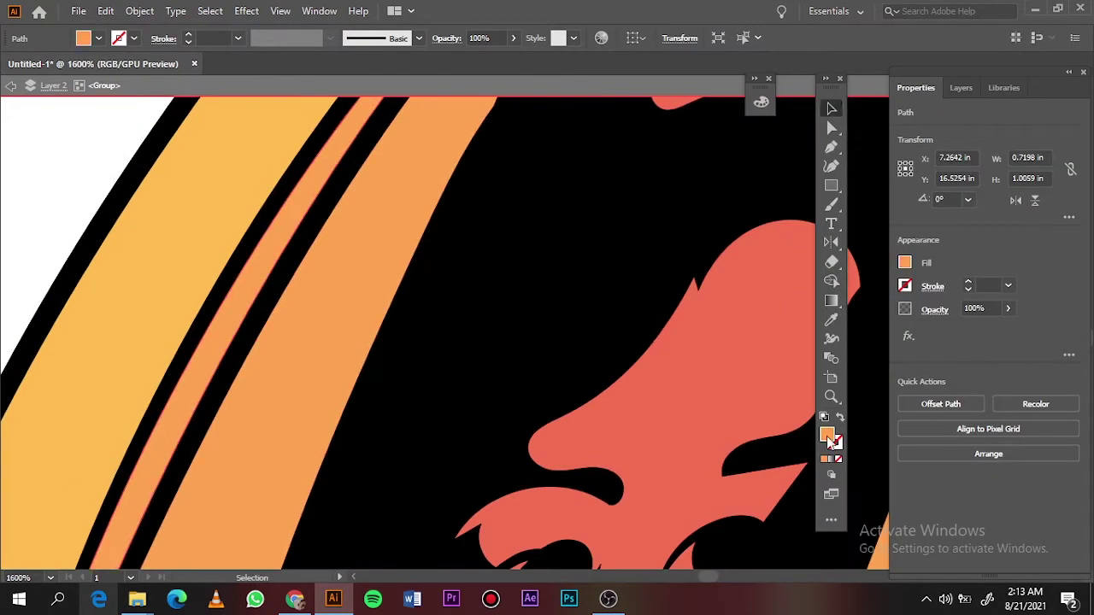
scroll(325, 188, down, 3)
scroll(590, 384, up, 3)
click(598, 368)
scroll(780, 203, up, 2)
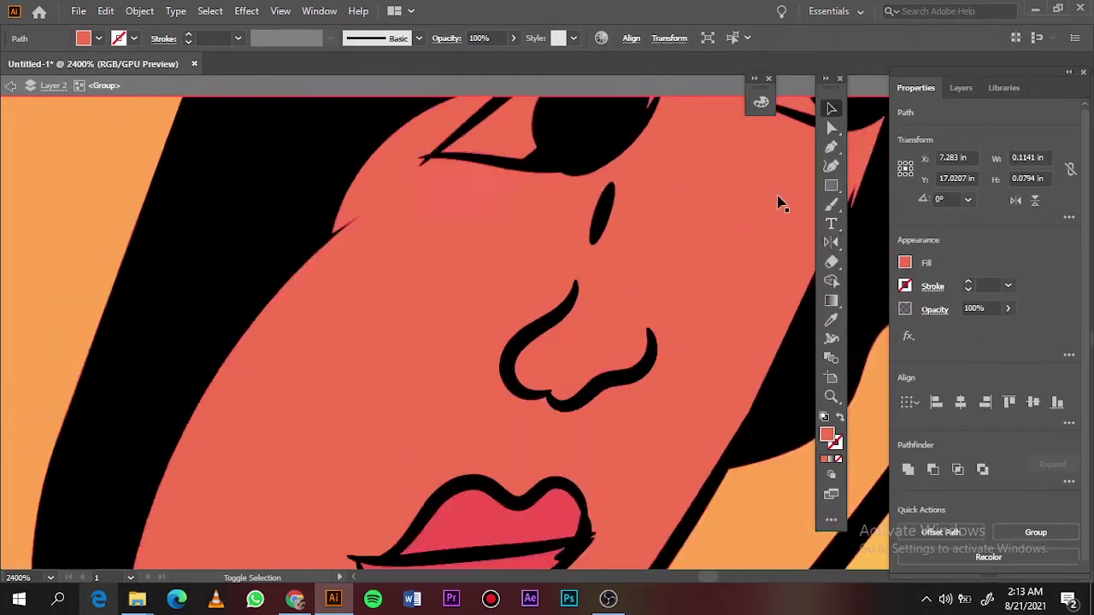
scroll(484, 295, up, 3)
double_click(827, 434)
click(996, 90)
Fill the Levis banner red, then select its letters and apostrophe
click(699, 314)
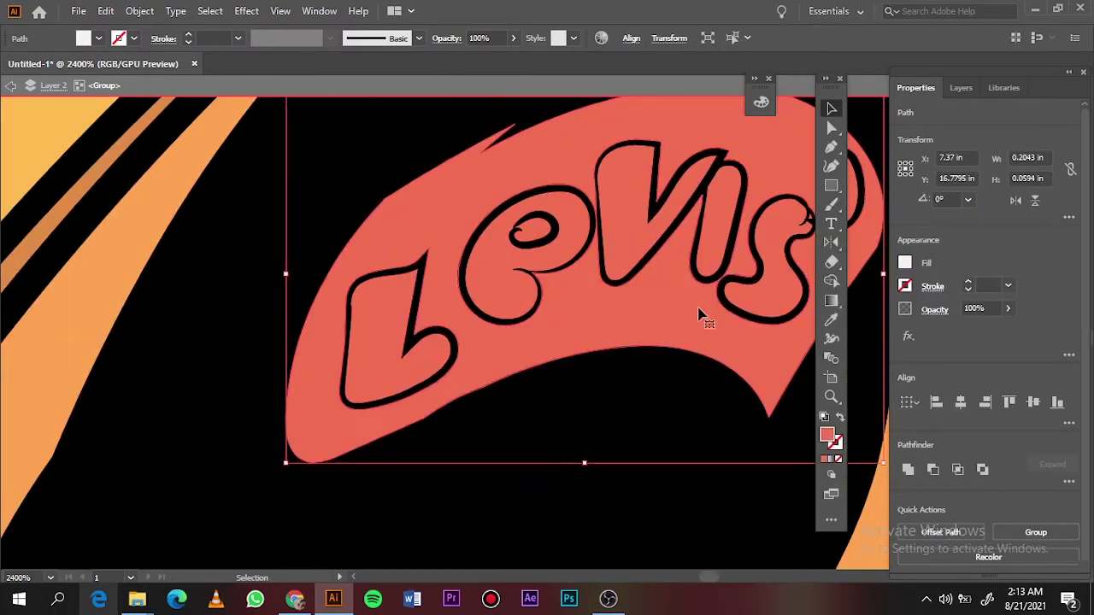
double_click(826, 435)
click(991, 92)
scroll(547, 257, down, 1)
click(513, 257)
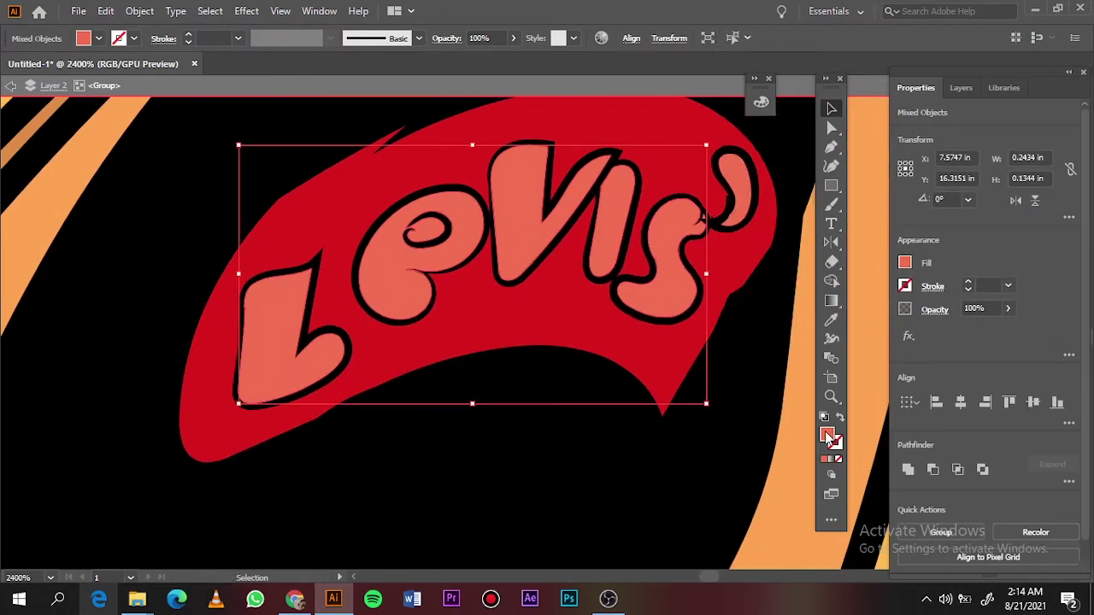
click(735, 205)
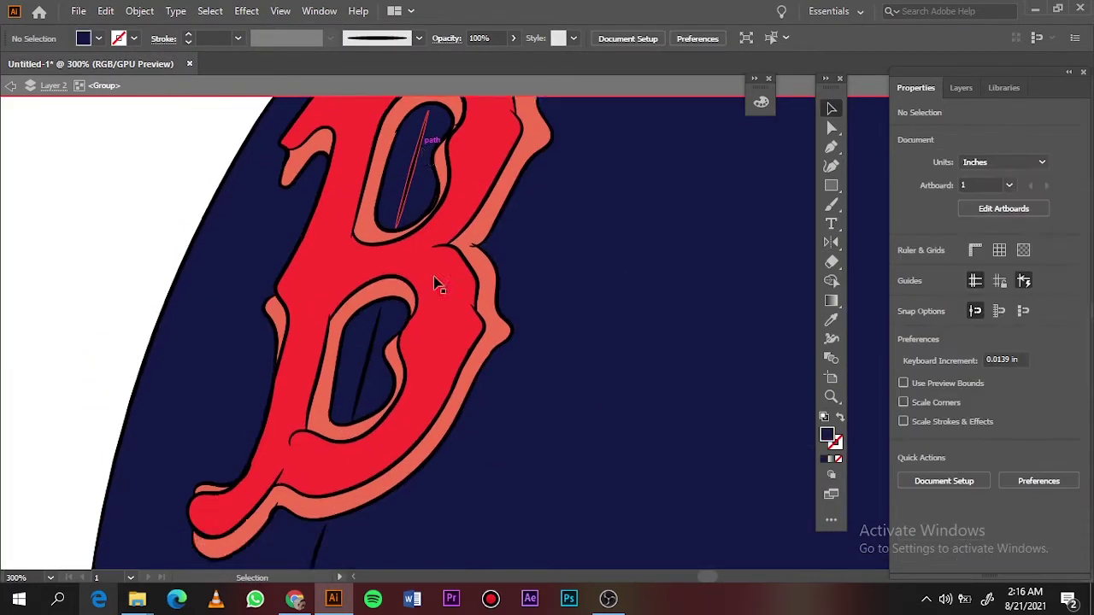
Recolour the lower inner shape of the cap's B logo
double_click(331, 416)
double_click(478, 276)
click(442, 259)
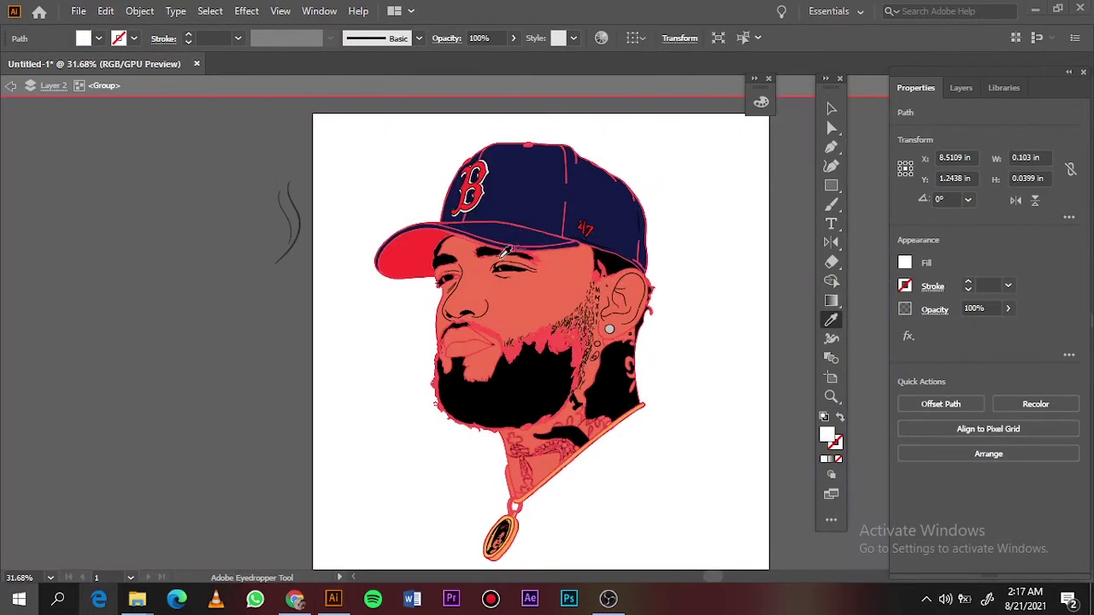
Draw red Pencil fills along the brim's underside edge, from left to right
alt+scroll(346, 205, up, 1)
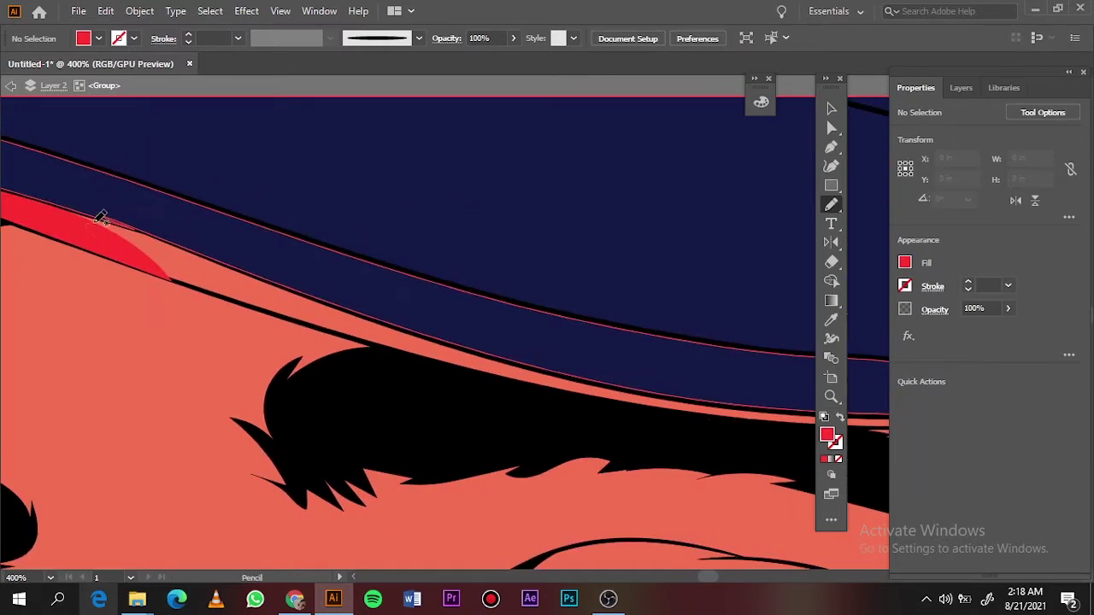
drag(342, 324, 135, 205)
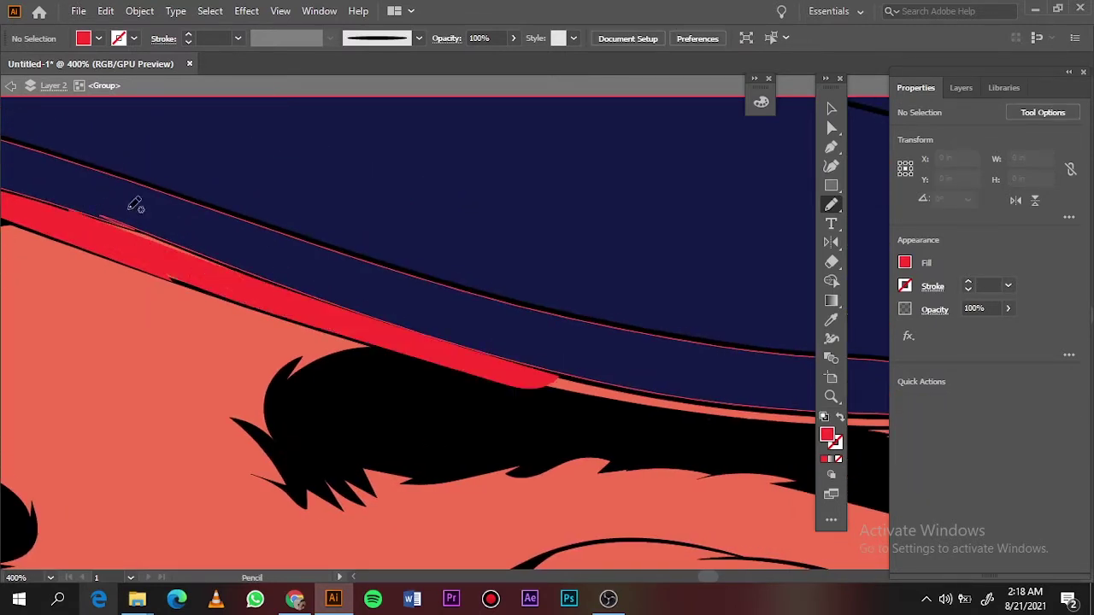
alt+scroll(140, 315, down, 3)
alt+scroll(305, 276, up, 4)
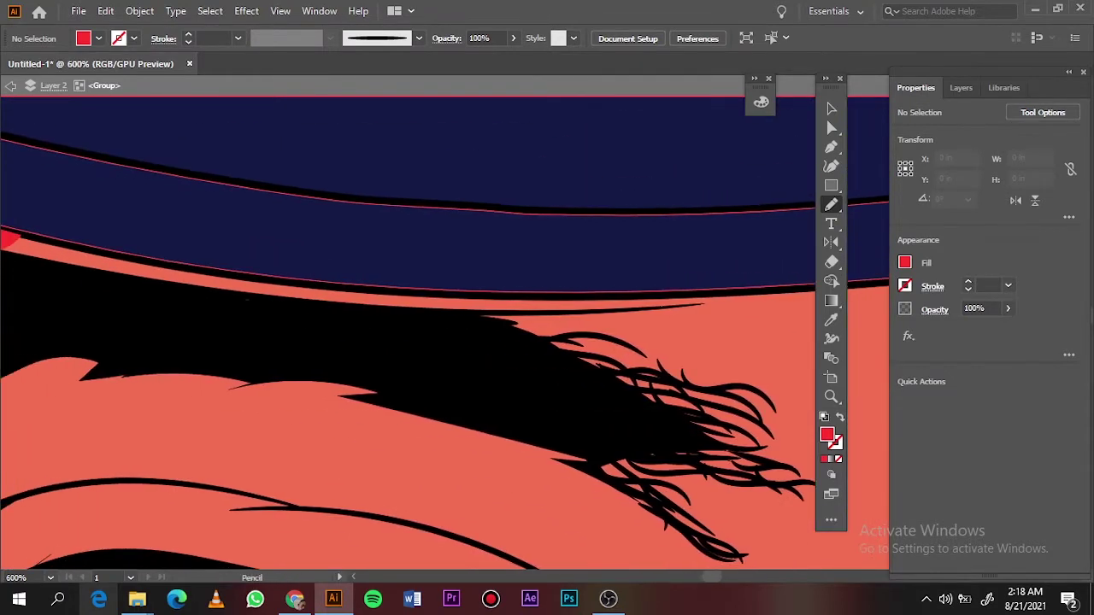
scroll(47, 236, left, 2)
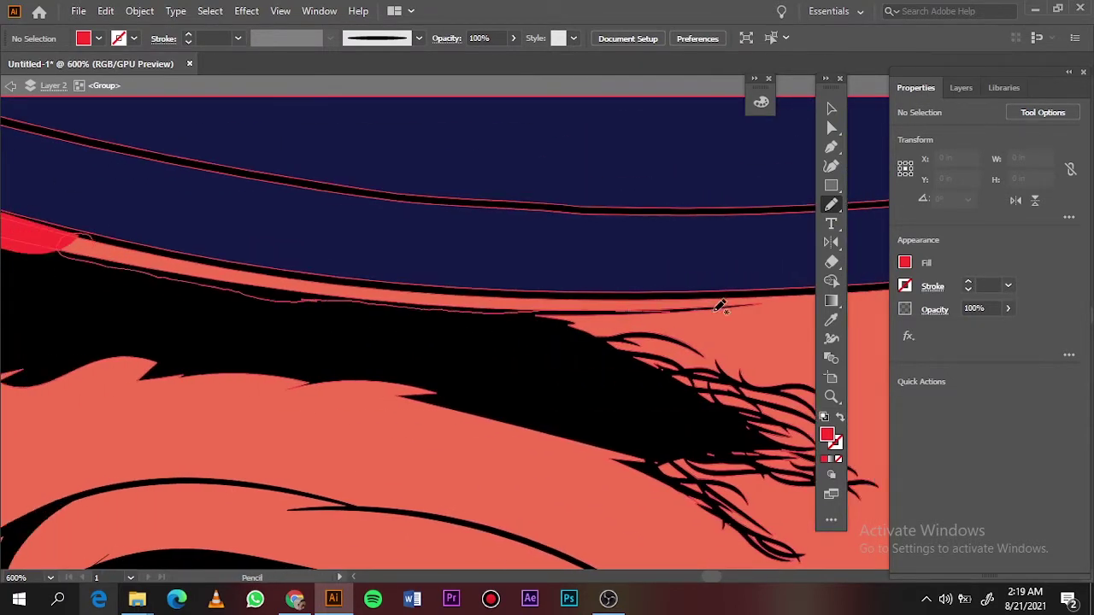
drag(337, 299, 816, 290)
Apply a gradient fill to the neck shape beside the chain
key(v)
key(ctrl+0)
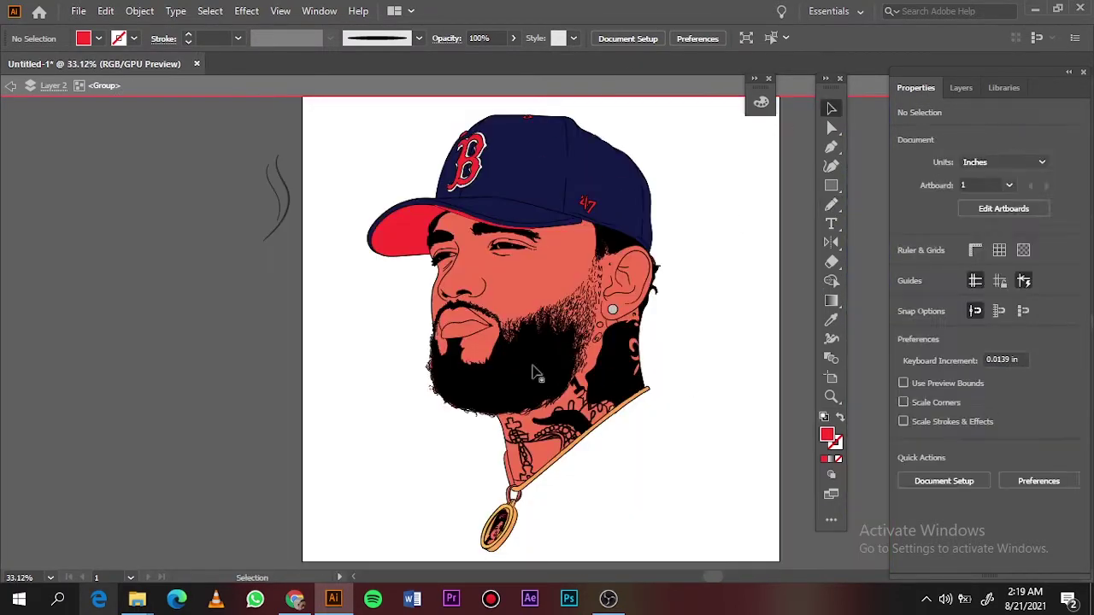
scroll(128, 276, up, 7)
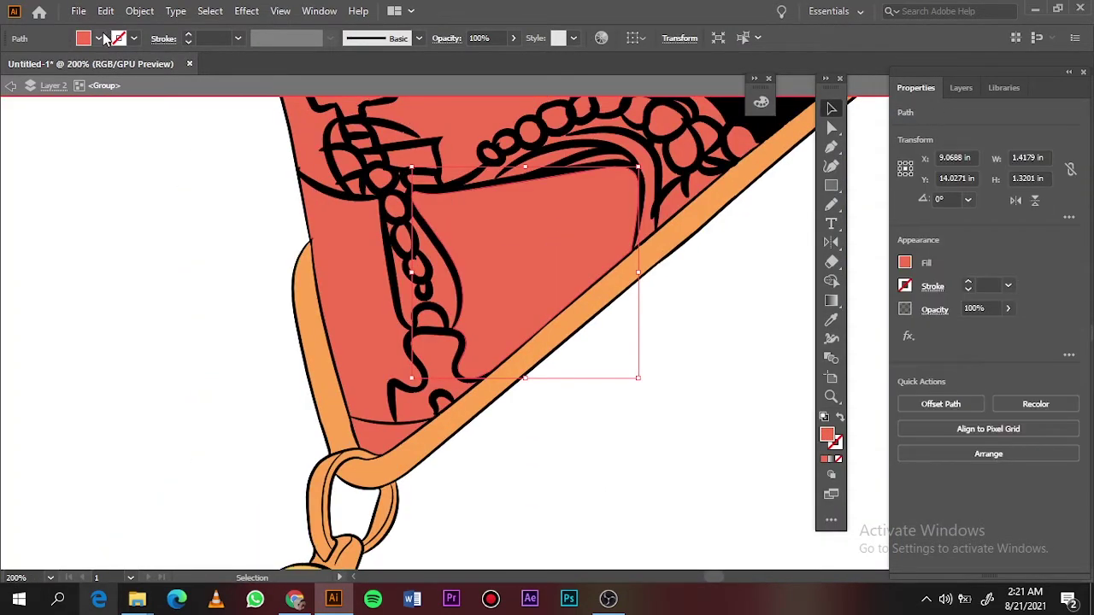
click(100, 38)
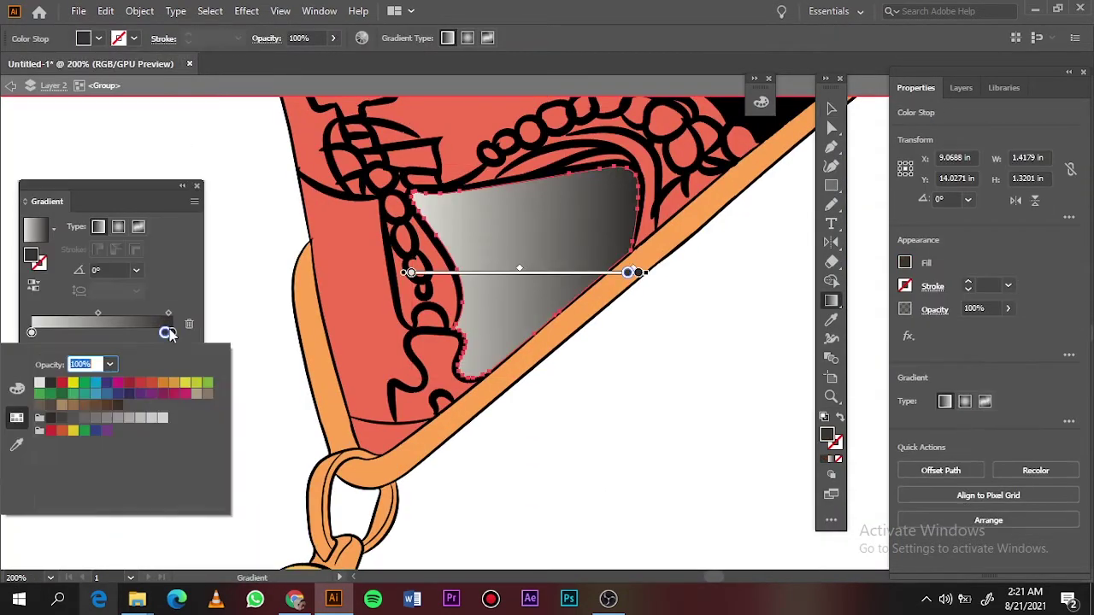
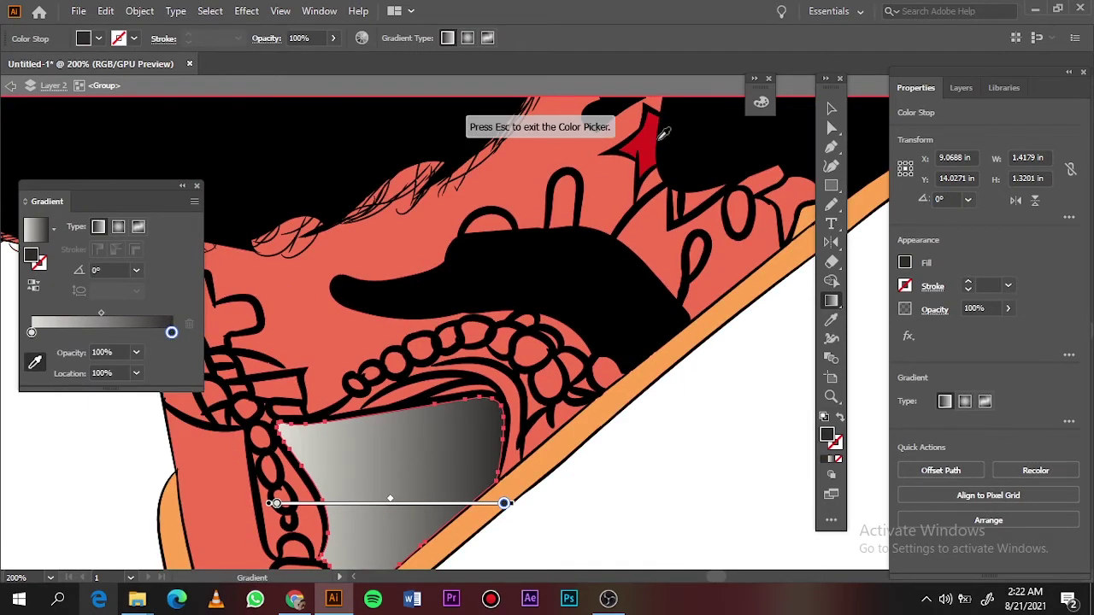
Set the collar gradient from a coral start stop to a crimson end stop, midpoint shifted left
drag(101, 313, 51, 314)
click(32, 333)
click(35, 363)
click(590, 124)
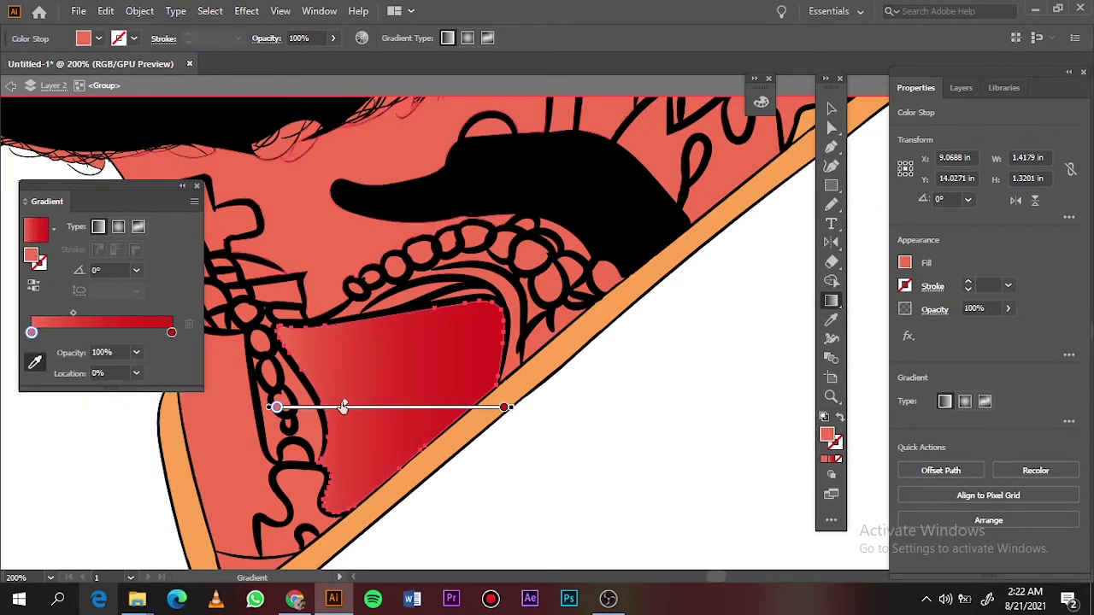
double_click(171, 332)
double_click(172, 332)
drag(143, 393, 106, 420)
click(387, 357)
Select the neighbouring collar piece and set its gradient angle to 180°
scroll(387, 356, left, 3)
click(346, 479)
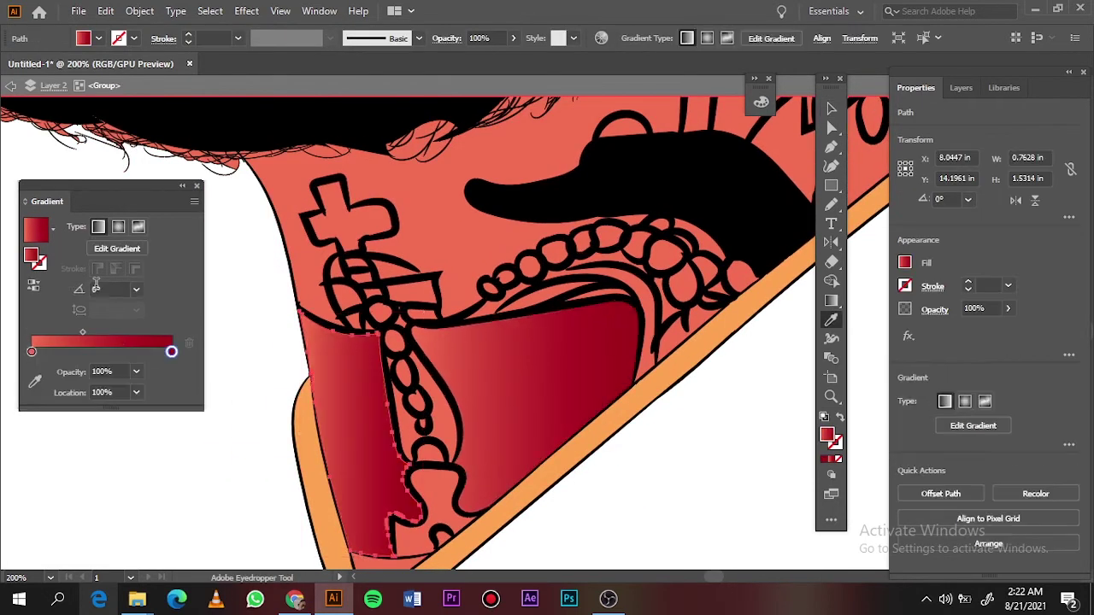
click(136, 270)
click(155, 287)
Deselect the collar pieces, hide the Gradient panel, and step out of the isolated group
key(ctrl+0)
key(v)
click(773, 413)
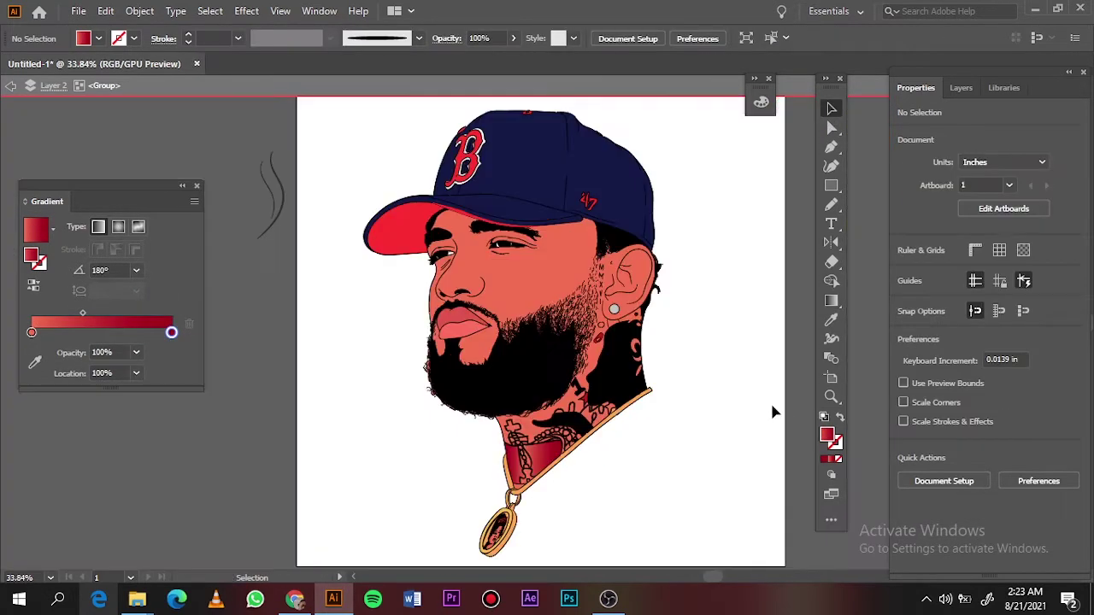
key(ctrl+F9)
double_click(323, 367)
double_click(551, 293)
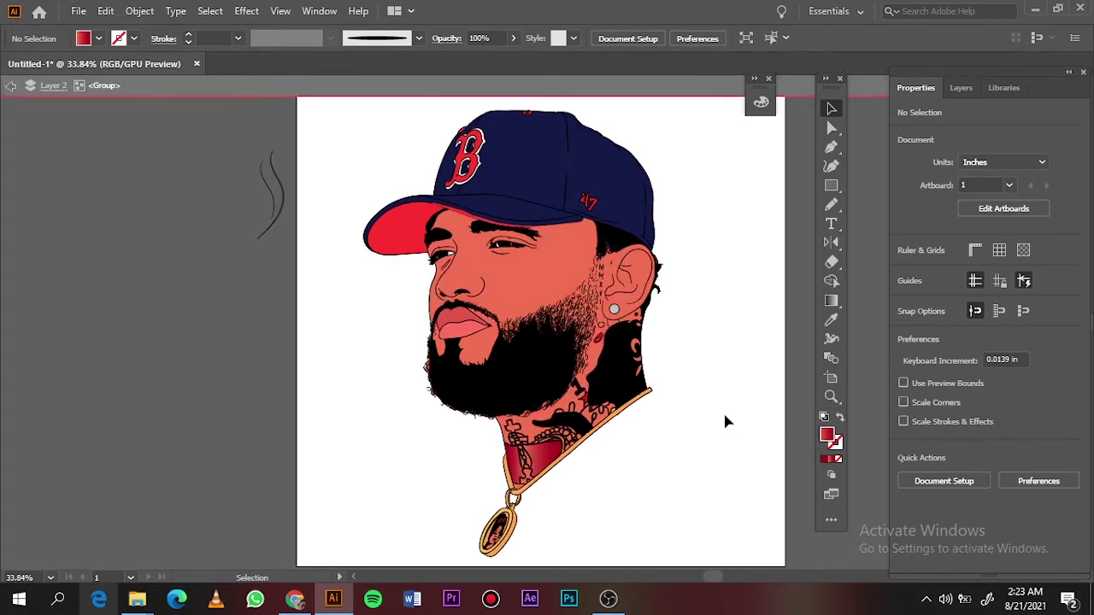
Open the Layers panel and collapse the list to show the four layers
click(961, 88)
scroll(940, 389, down, 2)
scroll(940, 391, down, 2)
drag(1072, 147, 1071, 169)
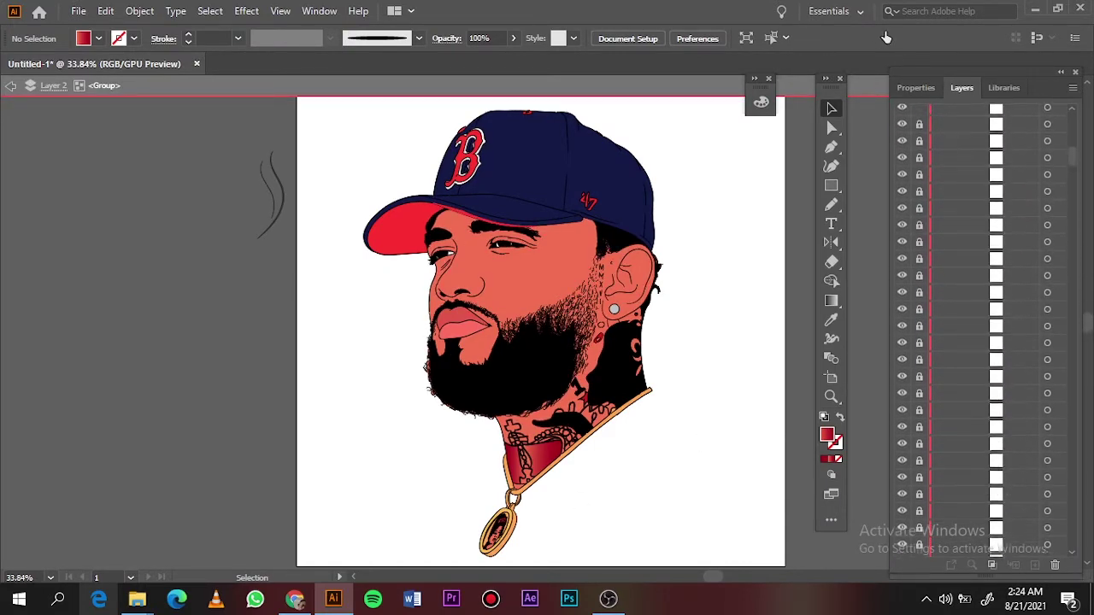
drag(1074, 161, 1072, 141)
scroll(970, 260, up, 5)
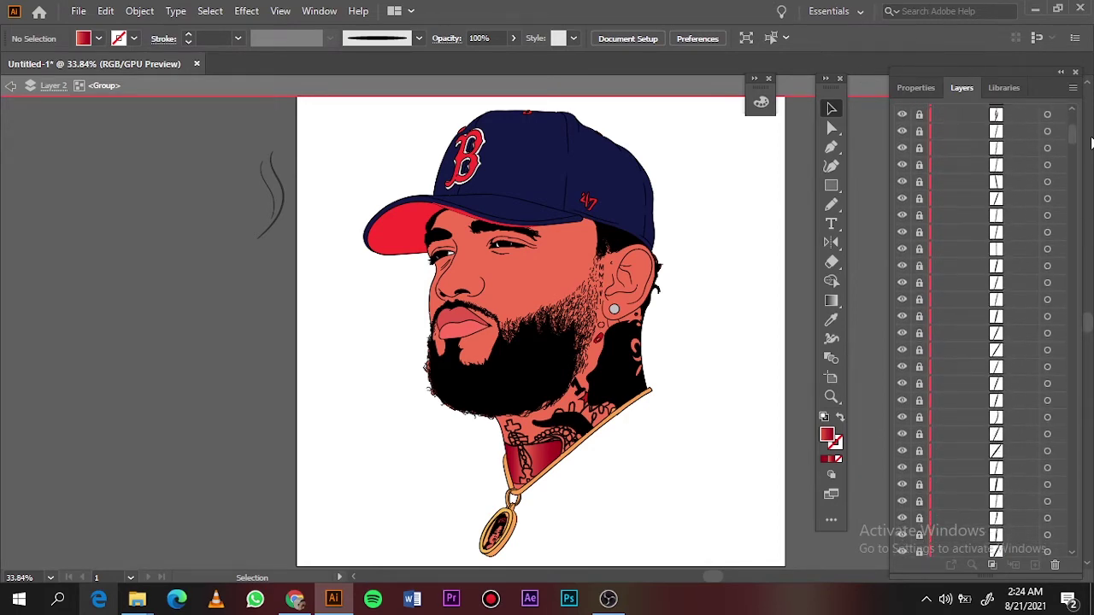
scroll(957, 342, up, 5)
scroll(935, 451, up, 5)
Clear the selection, exit isolation mode with Escape, and fit the artwork in view
key(a)
scroll(386, 413, up, 7)
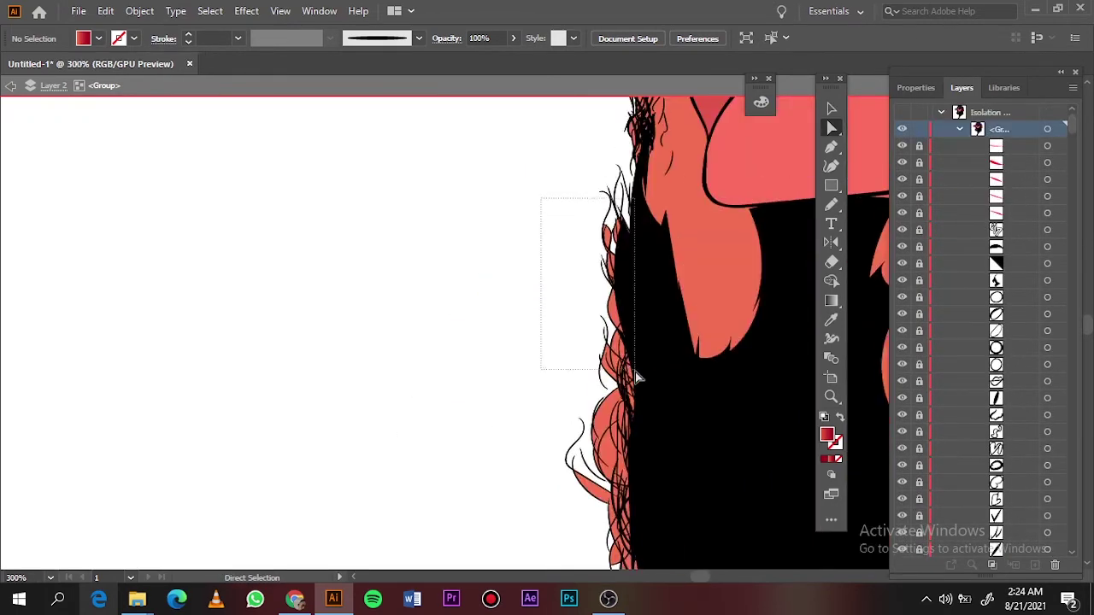
scroll(649, 336, down, 5)
click(730, 534)
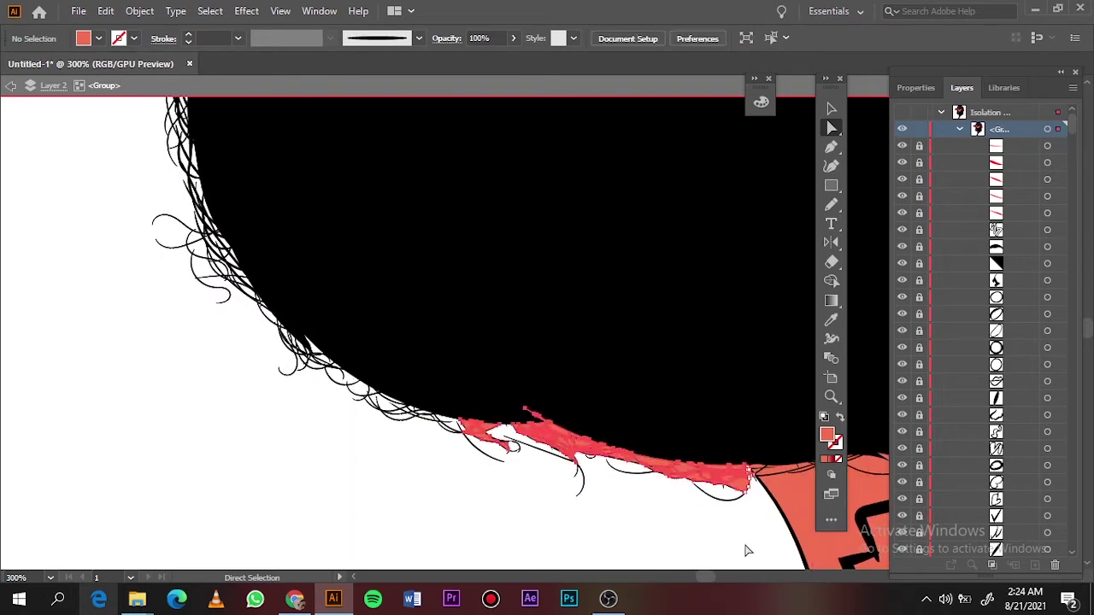
scroll(513, 342, down, 5)
scroll(336, 207, up, 4)
drag(336, 207, 338, 205)
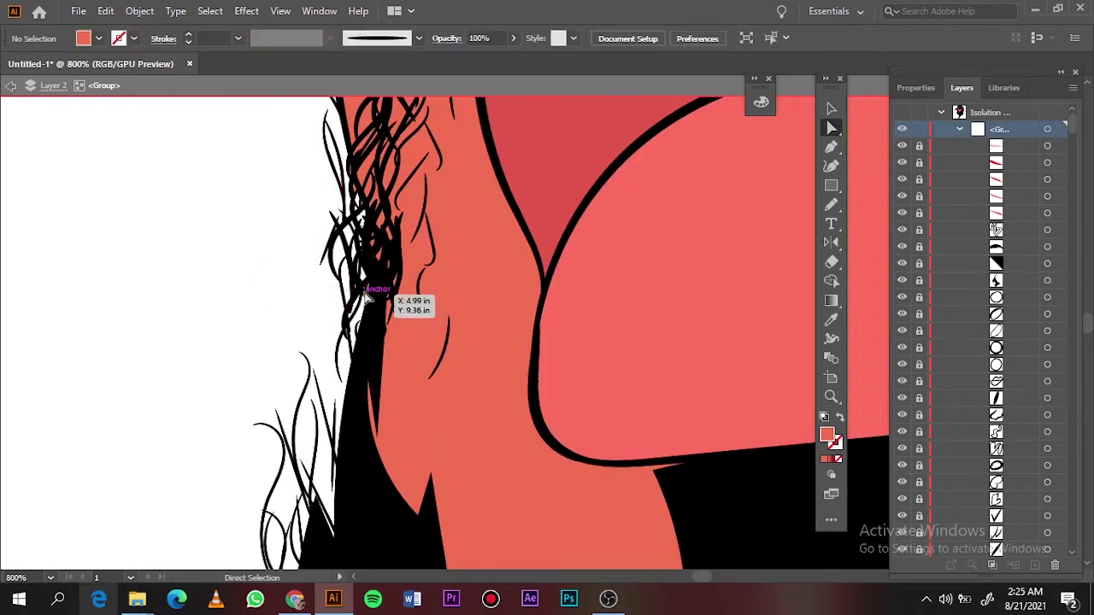
key(ctrl+0)
key(Escape)
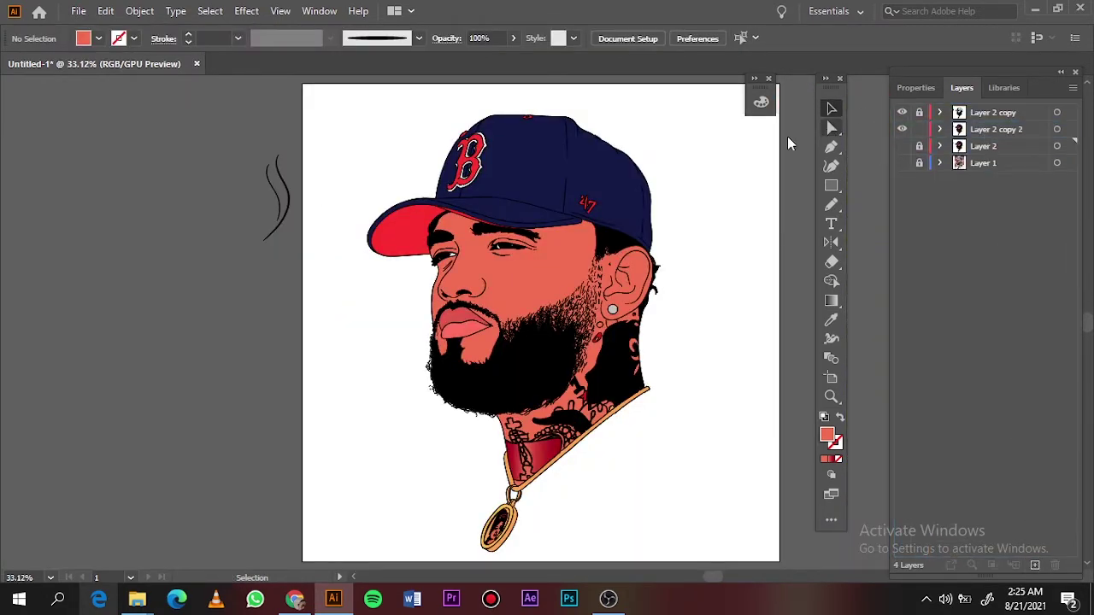
scroll(532, 344, up, 5)
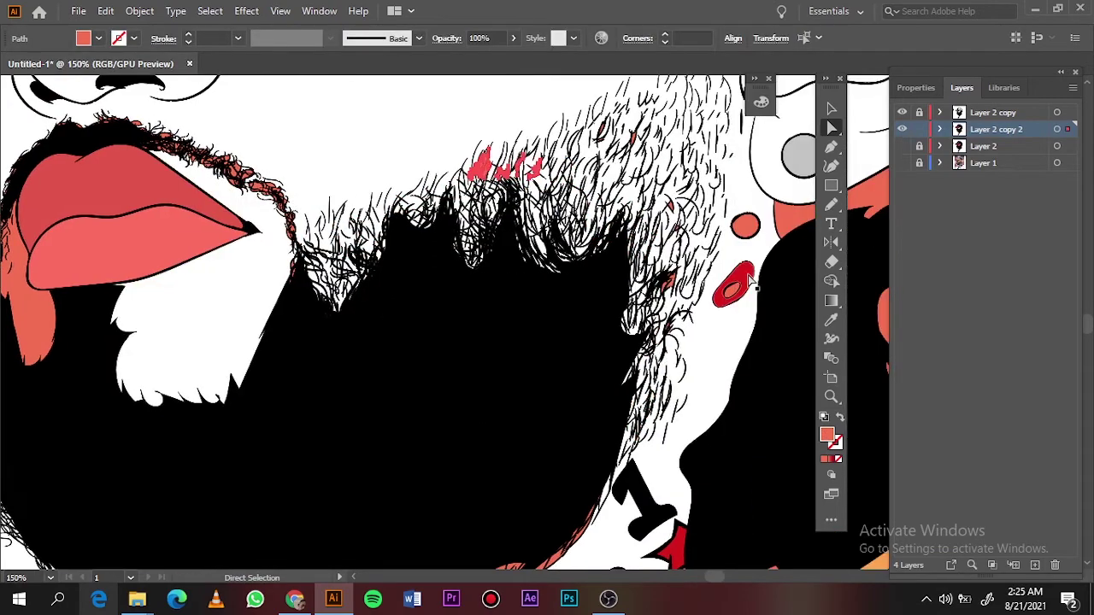
scroll(342, 310, up, 3)
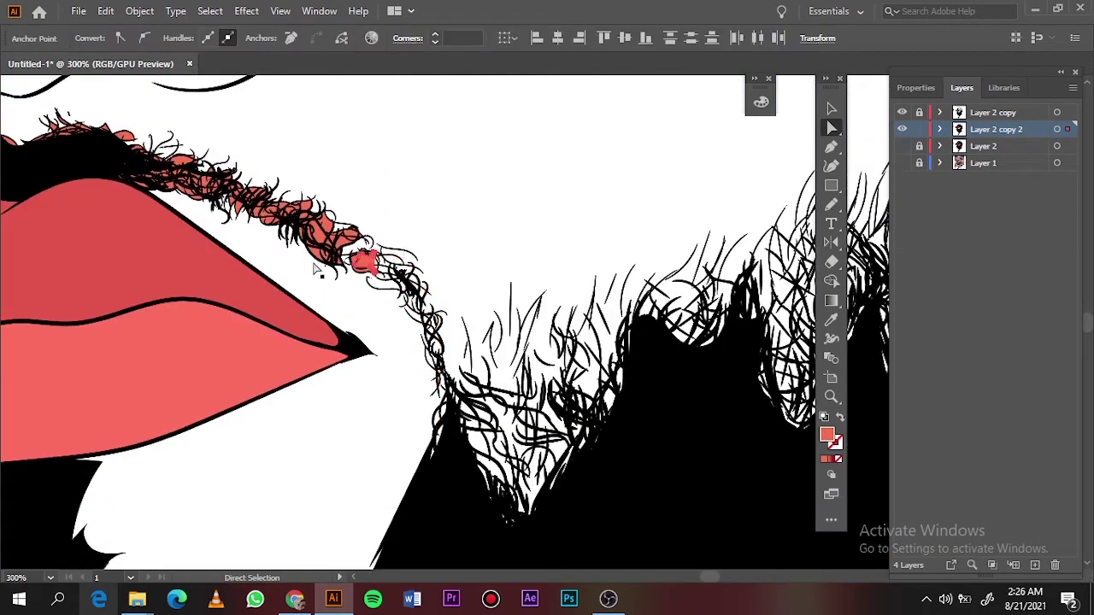
drag(380, 198, 286, 270)
scroll(286, 270, up, 1)
scroll(157, 216, up, 2)
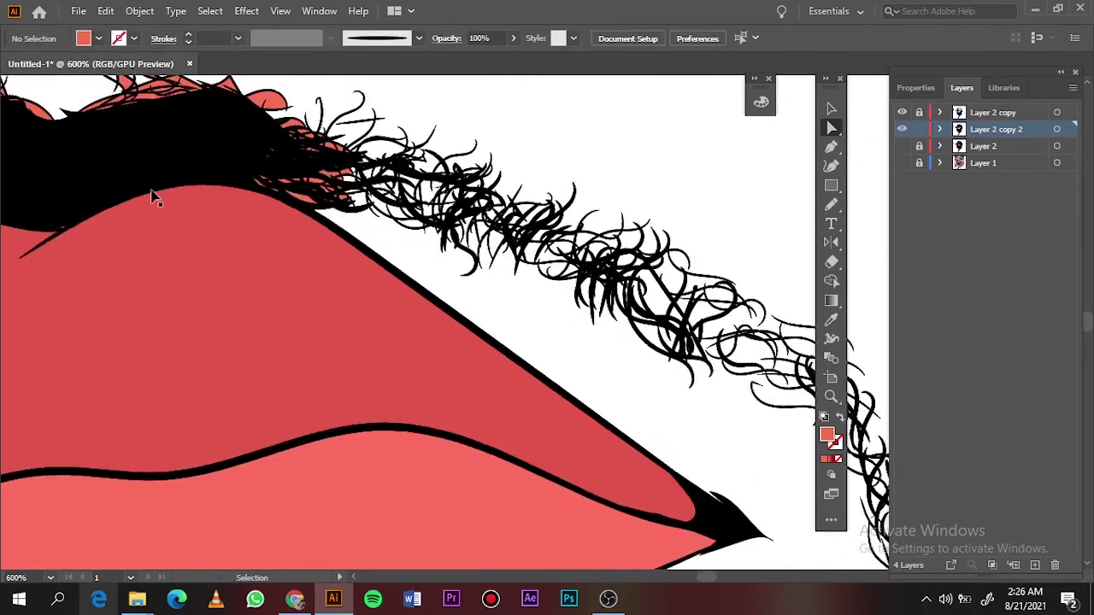
scroll(315, 243, down, 1)
drag(231, 110, 525, 232)
scroll(325, 288, down, 1)
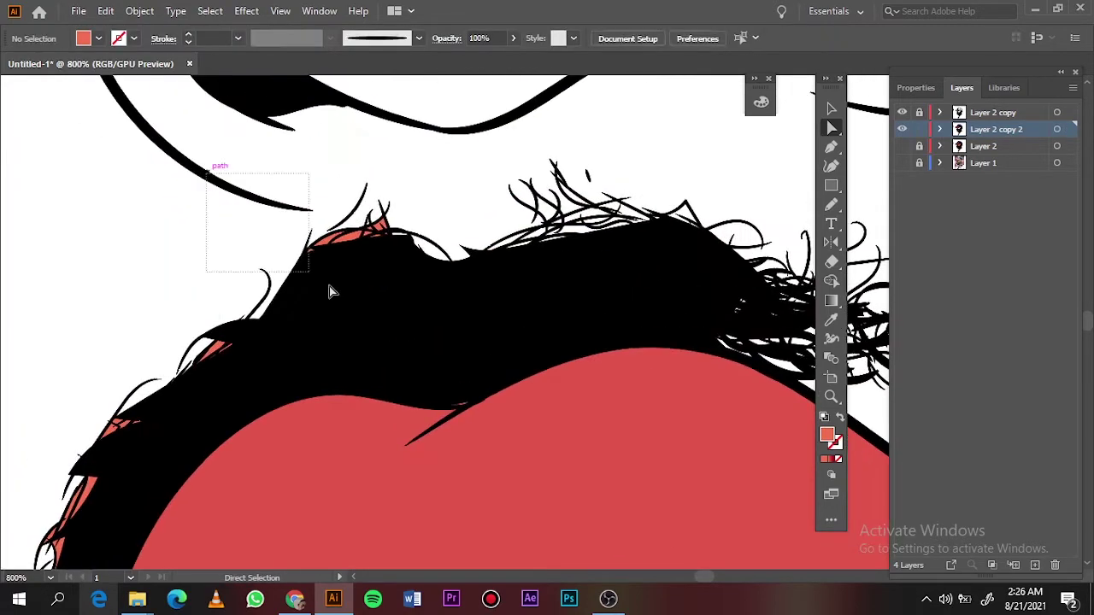
scroll(226, 329, down, 1)
scroll(227, 329, up, 1)
scroll(415, 219, down, 3)
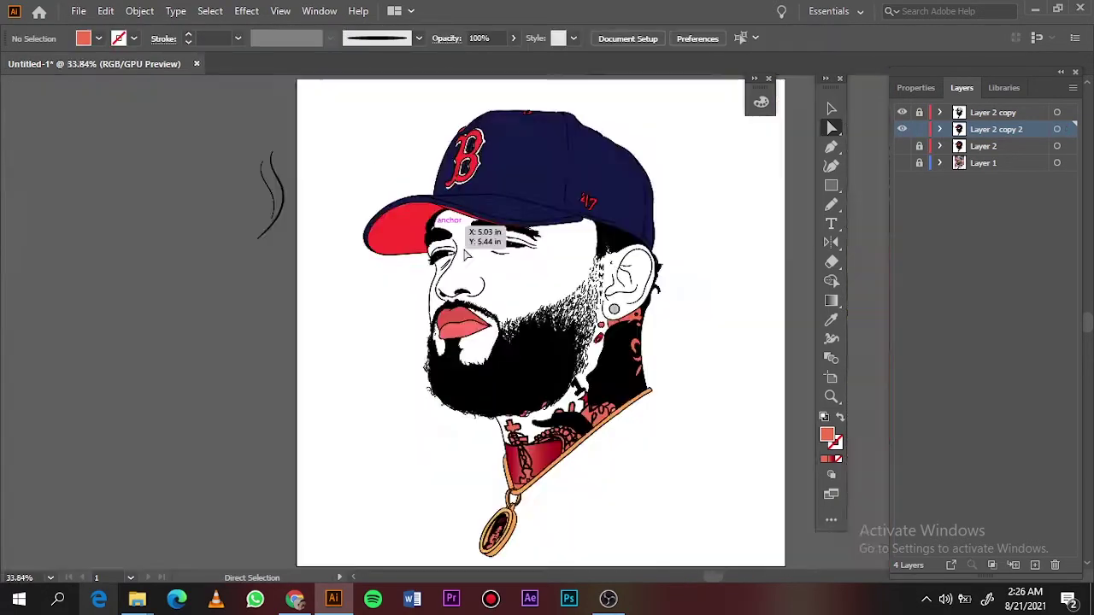
scroll(214, 427, up, 2)
drag(87, 371, 370, 489)
scroll(586, 386, down, 3)
scroll(617, 447, up, 3)
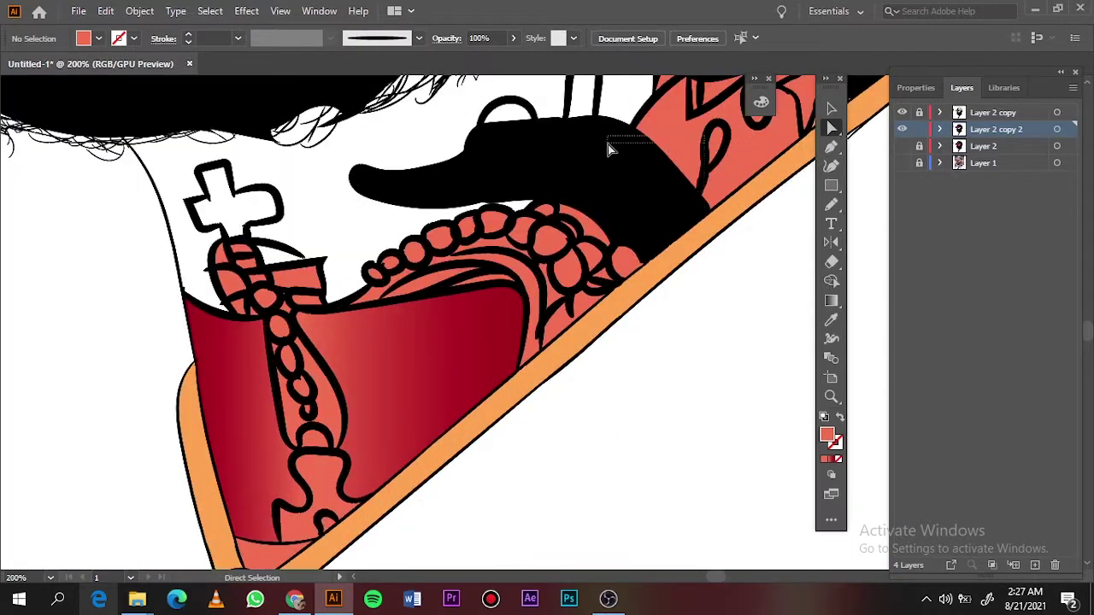
scroll(274, 320, up, 3)
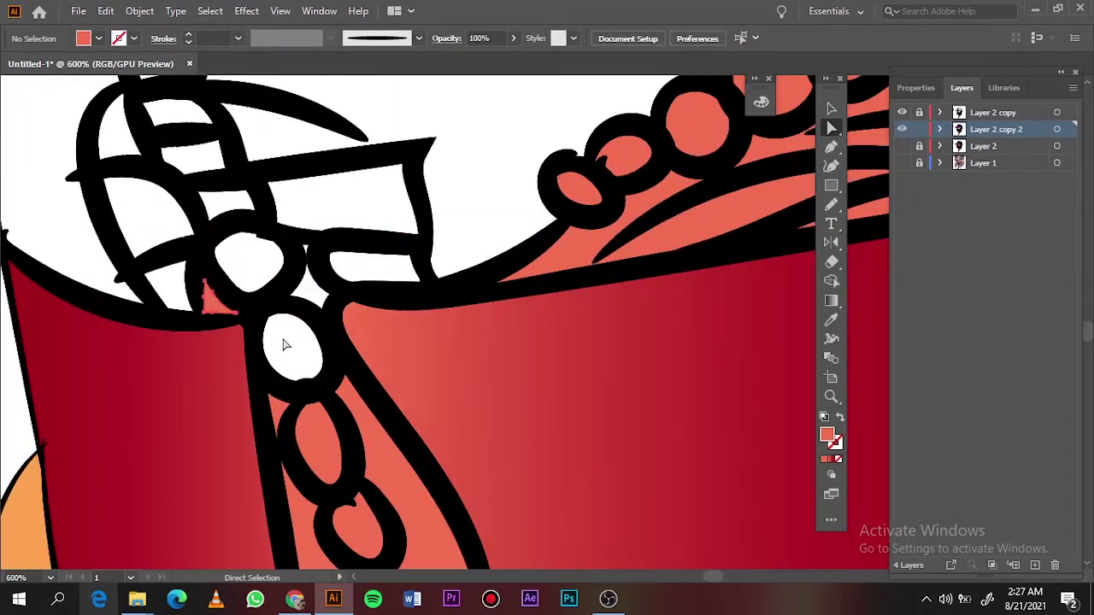
drag(342, 338, 370, 404)
scroll(370, 404, up, 1)
scroll(387, 430, down, 2)
scroll(396, 251, up, 1)
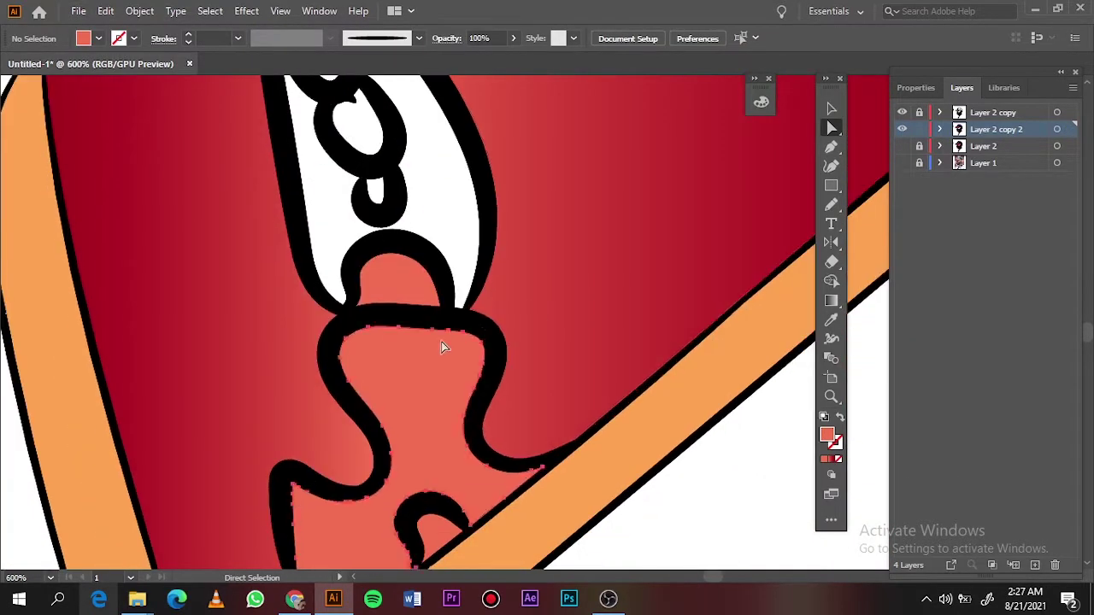
scroll(442, 350, down, 3)
scroll(415, 447, up, 3)
scroll(387, 393, up, 2)
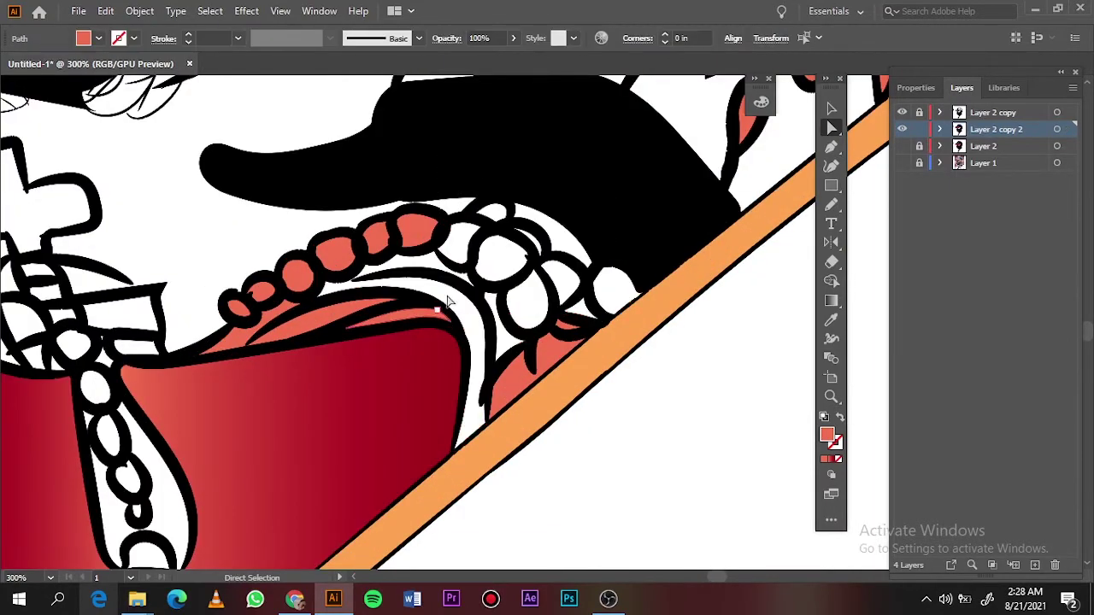
scroll(405, 306, up, 3)
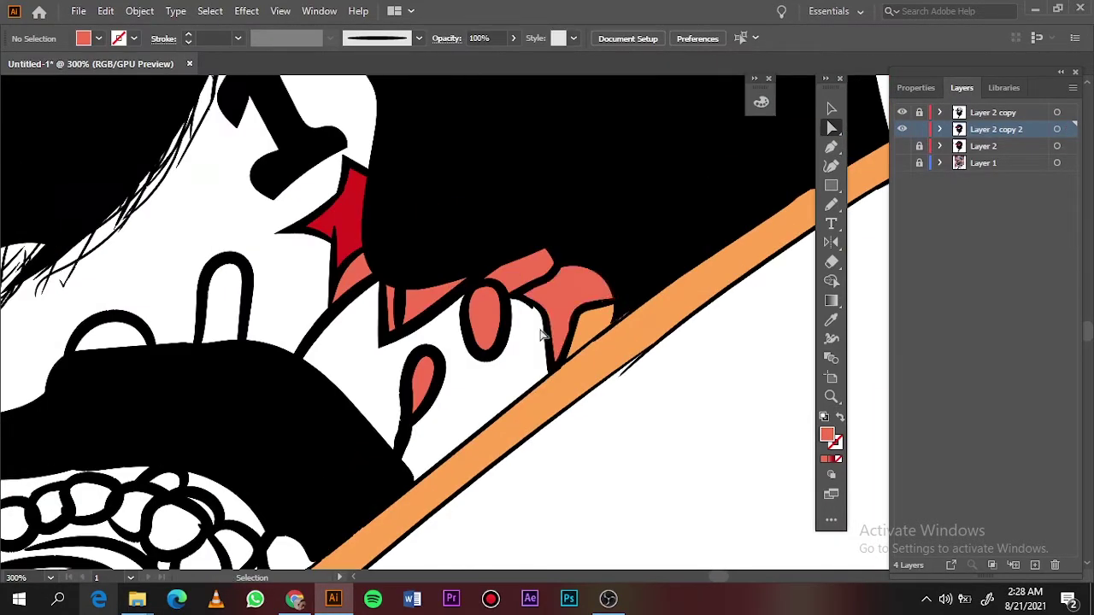
click(406, 306)
scroll(406, 306, down, 2)
scroll(367, 481, down, 1)
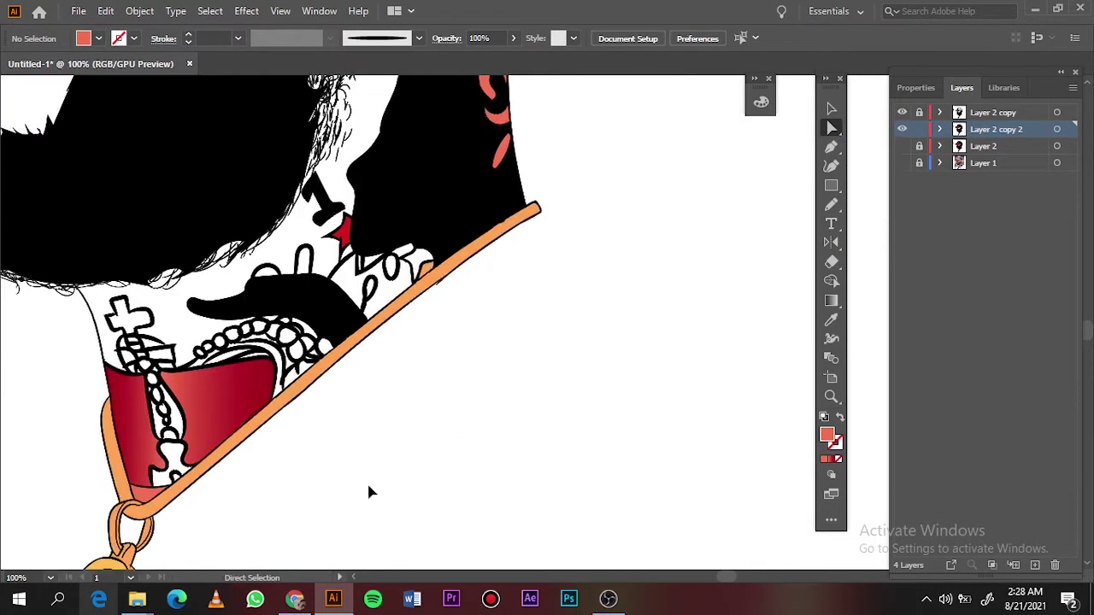
Fill the small shape at the collar's lower tip with dark navy #0E0D28
key(v)
double_click(827, 435)
click(760, 253)
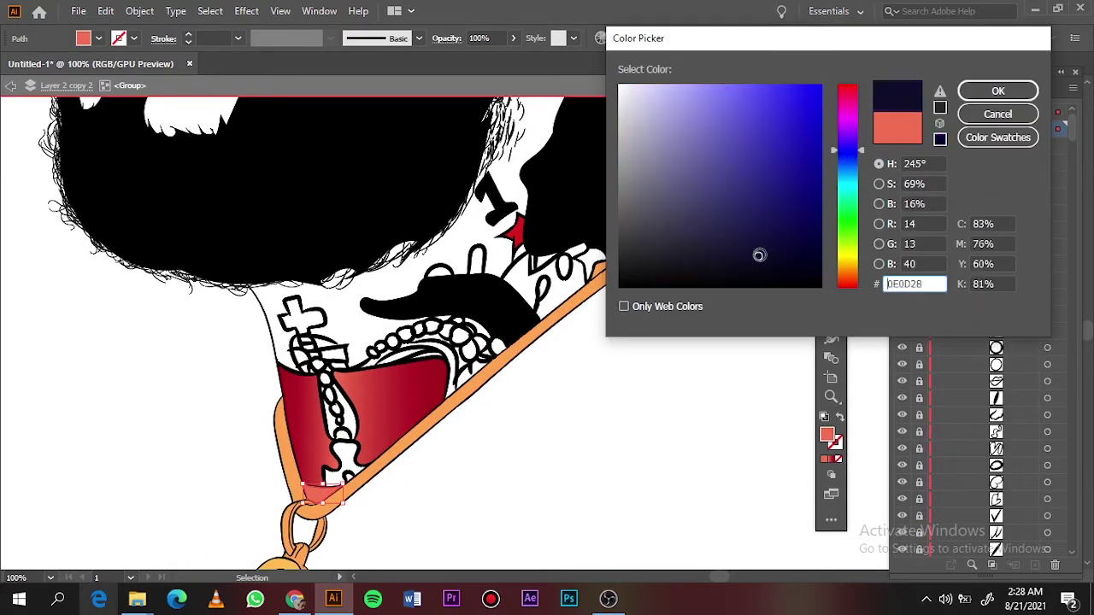
click(996, 90)
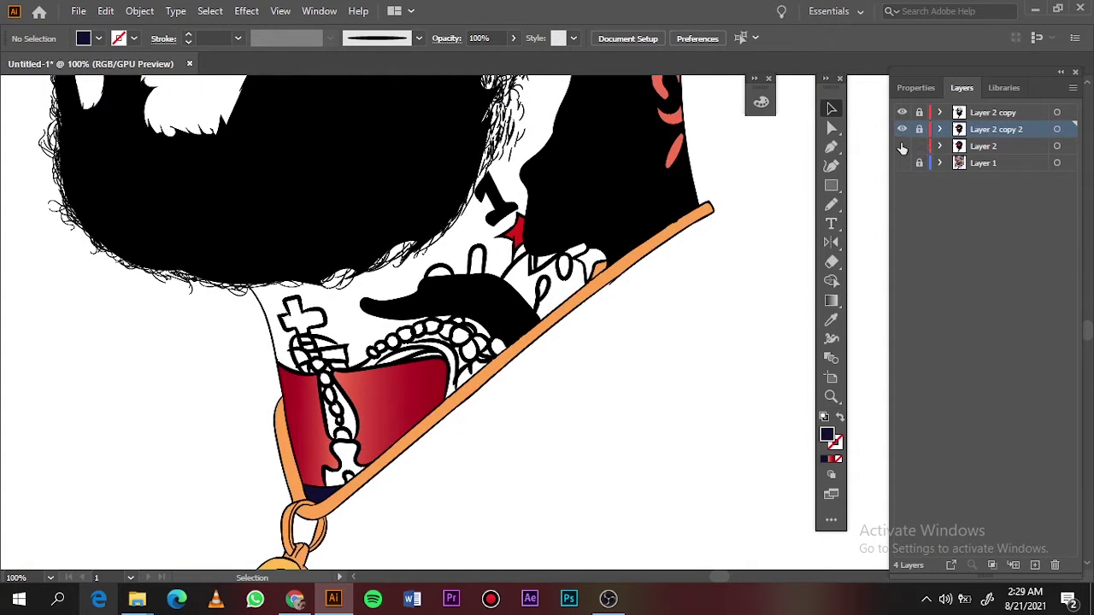
Toggle visibility of Layer 2 and Layer 2 copy 2, then add a fifth layer
click(901, 146)
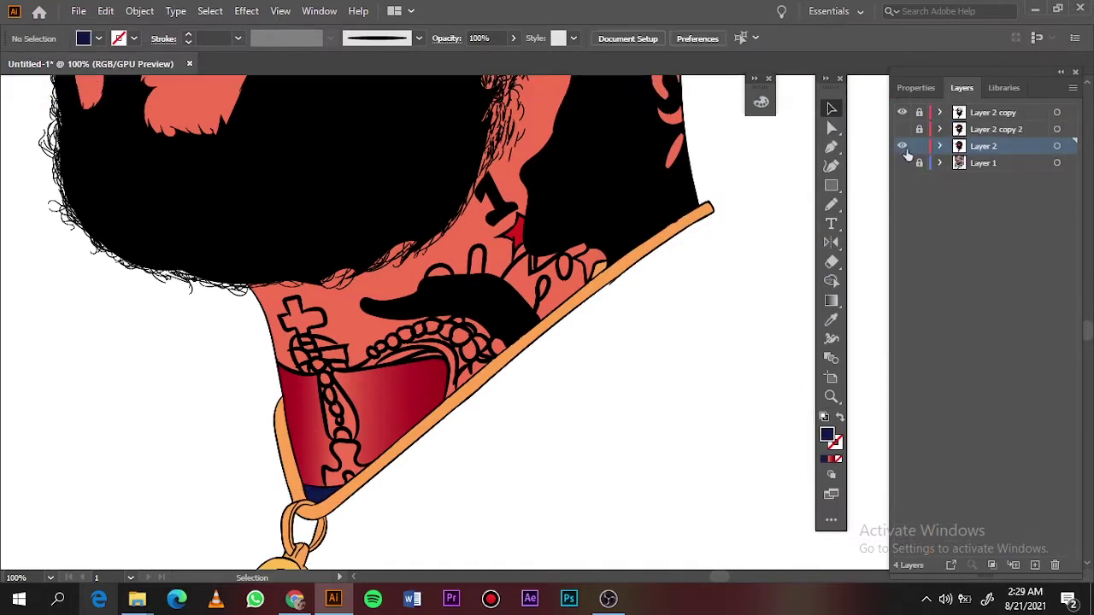
click(901, 146)
click(902, 129)
scroll(598, 256, up, 3)
key(a)
click(608, 195)
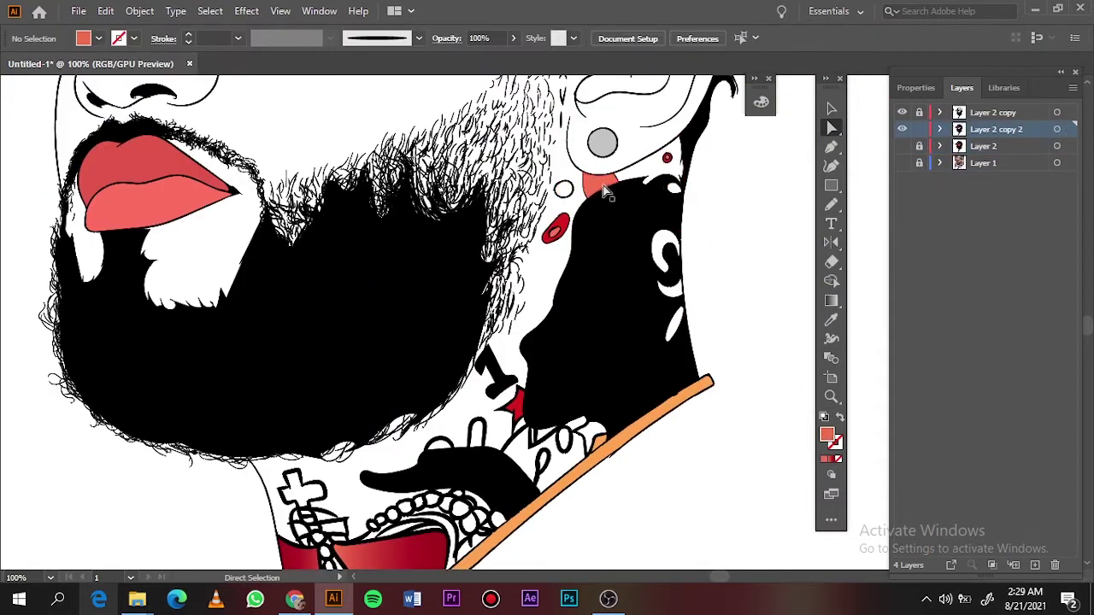
key(ctrl+0)
click(1034, 565)
click(902, 179)
Confirm a coral fill, show the reference photo layer, and switch to the Pencil tool
double_click(826, 435)
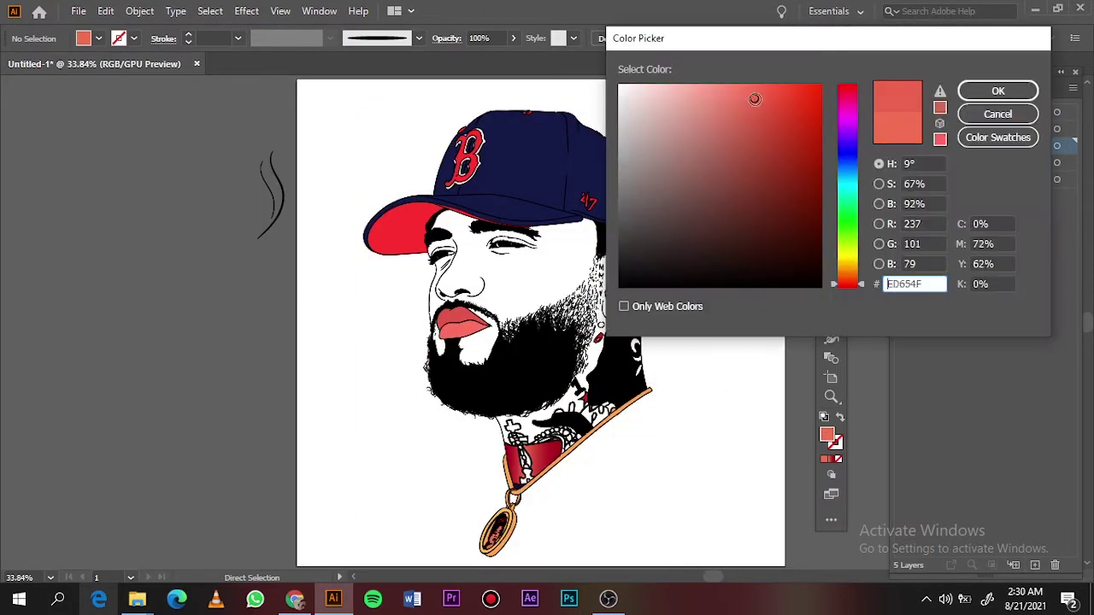
click(998, 91)
click(902, 179)
scroll(512, 282, up, 5)
key(n)
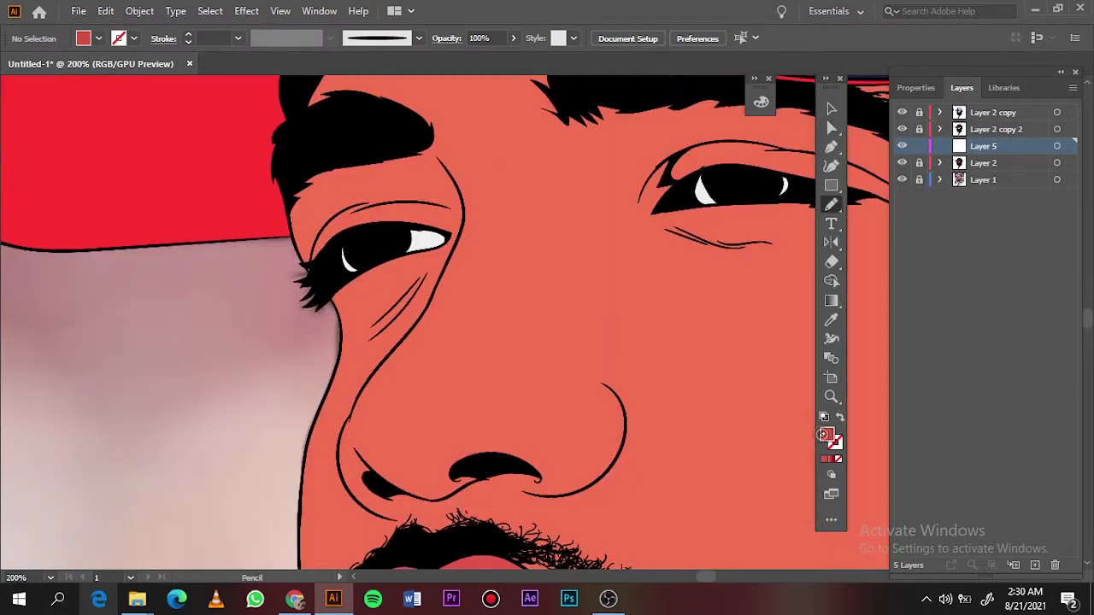
double_click(827, 436)
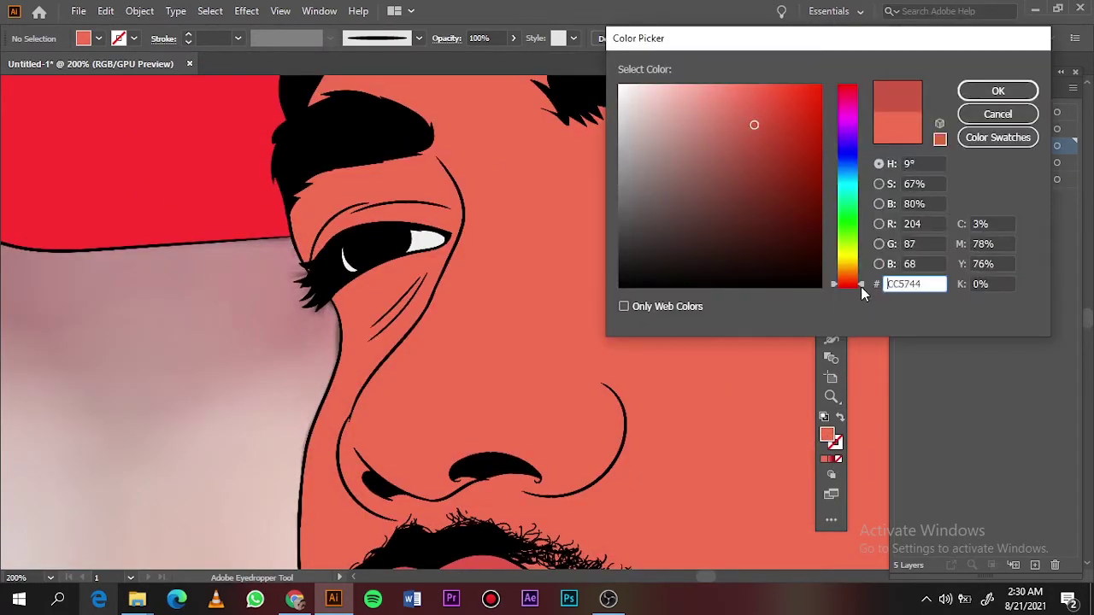
key(Return)
Hide the skin layer and draw red shadow shapes over the eyelid, above the eye, and down the cheek
click(902, 163)
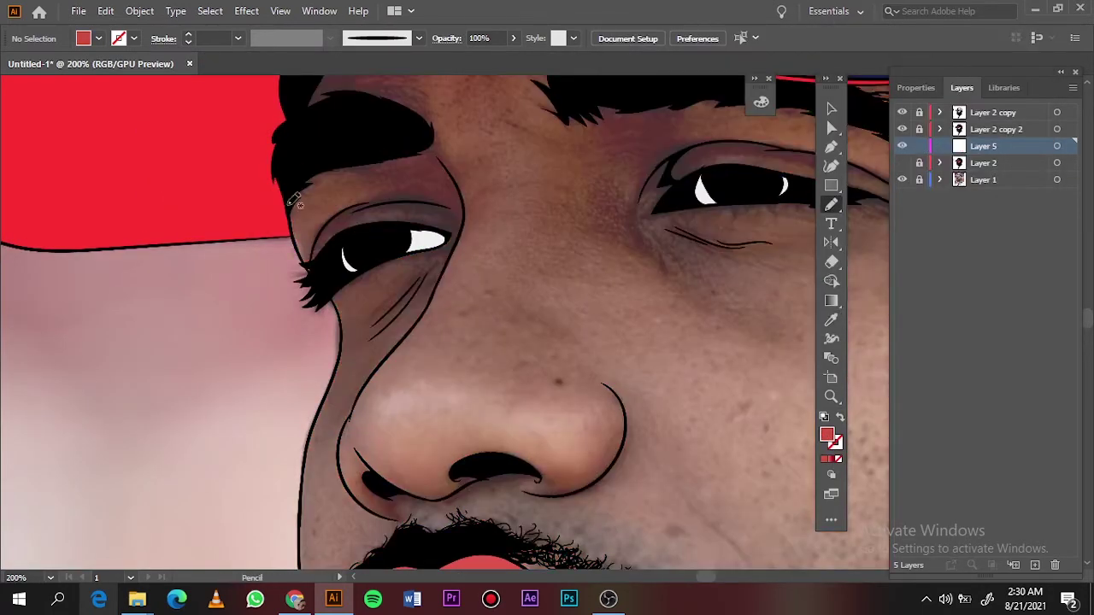
key(ctrl+z)
key(ctrl+z)
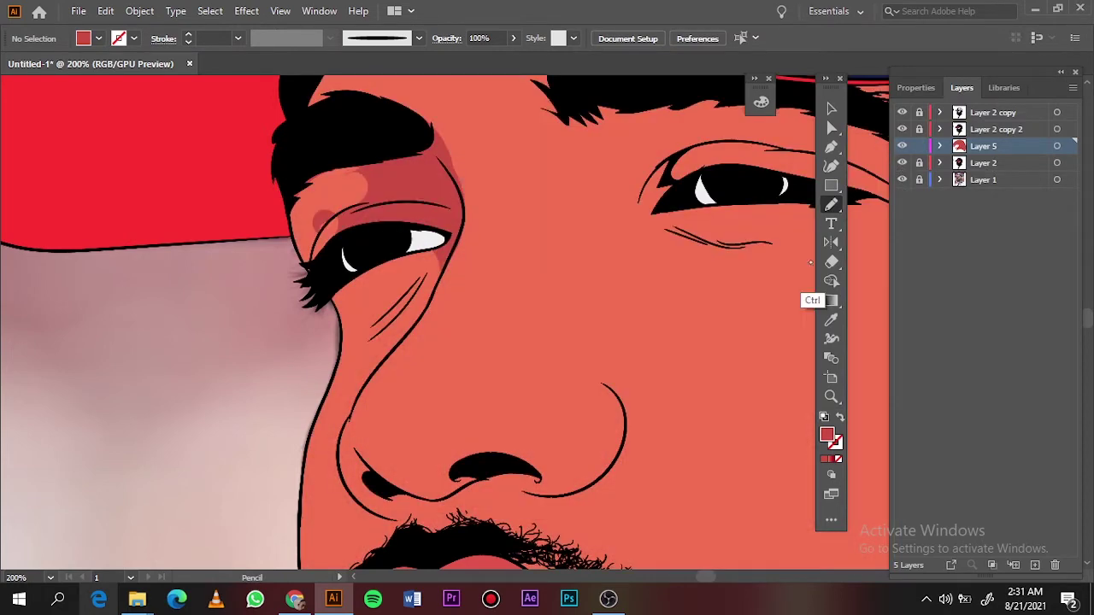
key(ctrl+shift+z)
drag(305, 167, 344, 201)
mouse_move(440, 243)
mouse_down()
mouse_move(462, 233)
mouse_move(513, 141)
mouse_up()
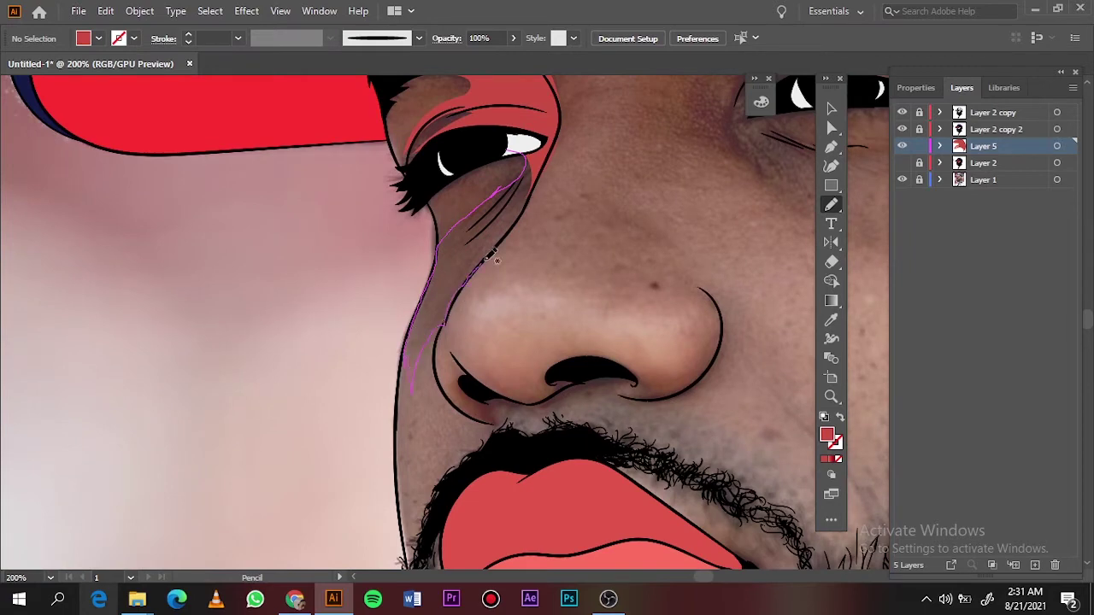
drag(489, 259, 492, 193)
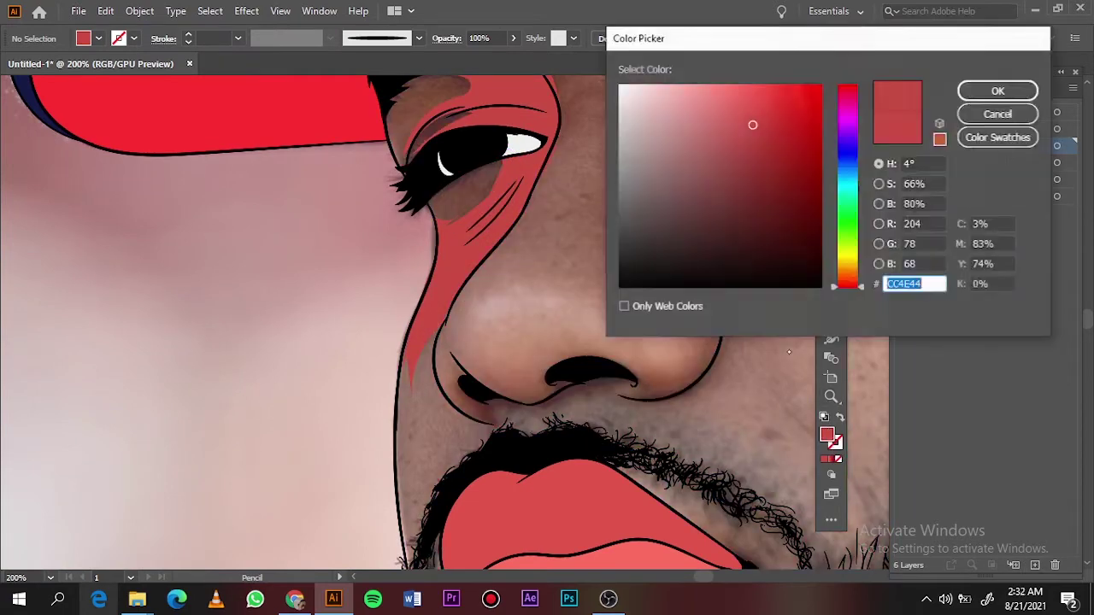
Zoomed in, draw deeper shadows above, below, and at the inner corner of the eye
key(ctrl+plus)
drag(382, 135, 446, 159)
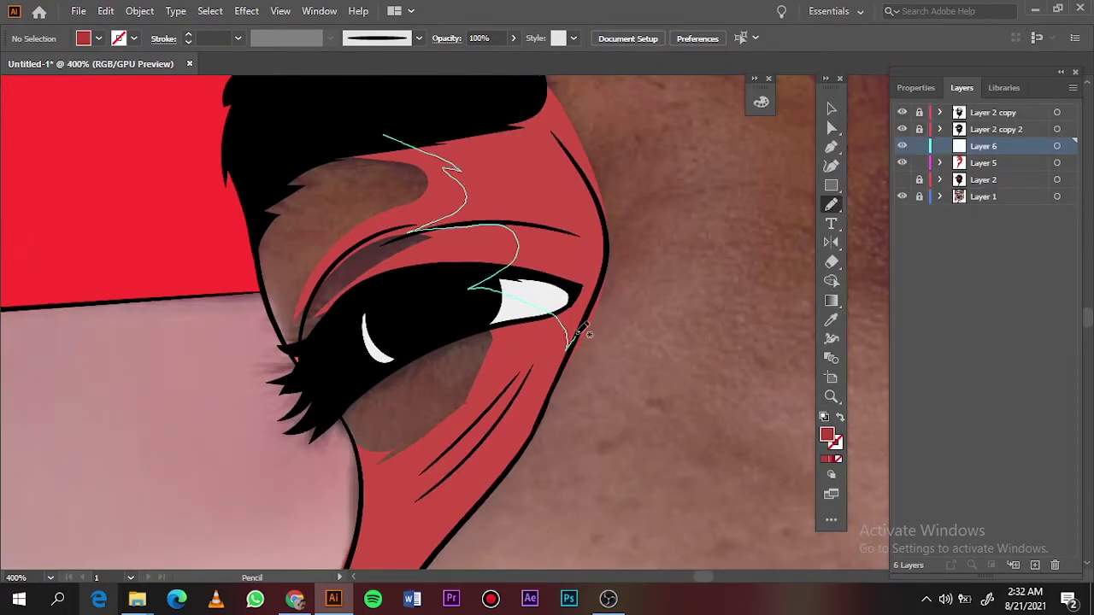
drag(588, 333, 568, 345)
click(901, 179)
scroll(521, 152, down, 5)
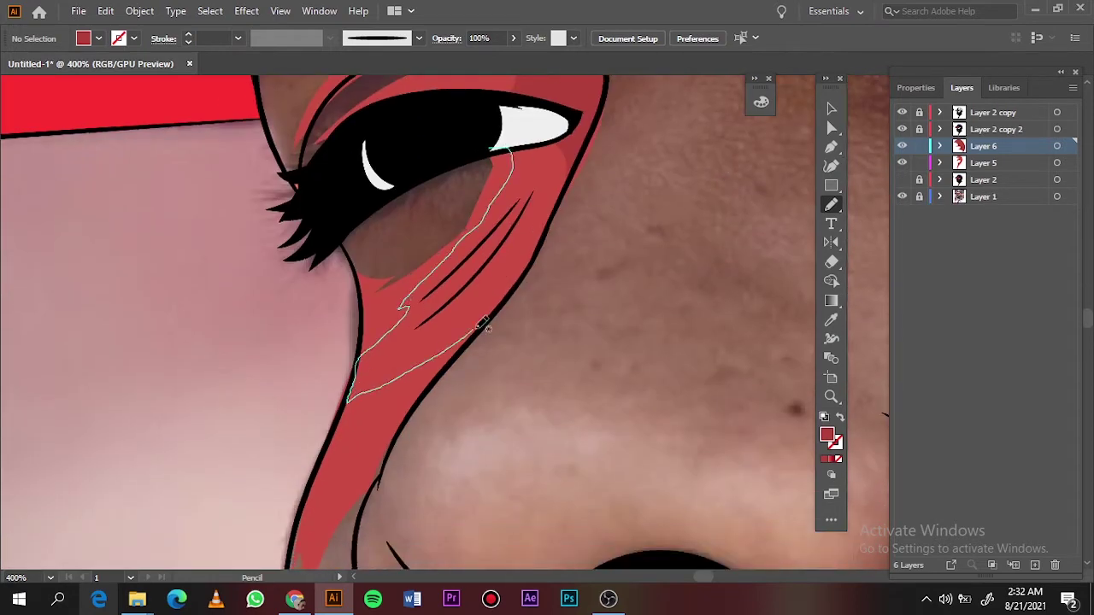
drag(483, 323, 477, 334)
drag(462, 261, 421, 288)
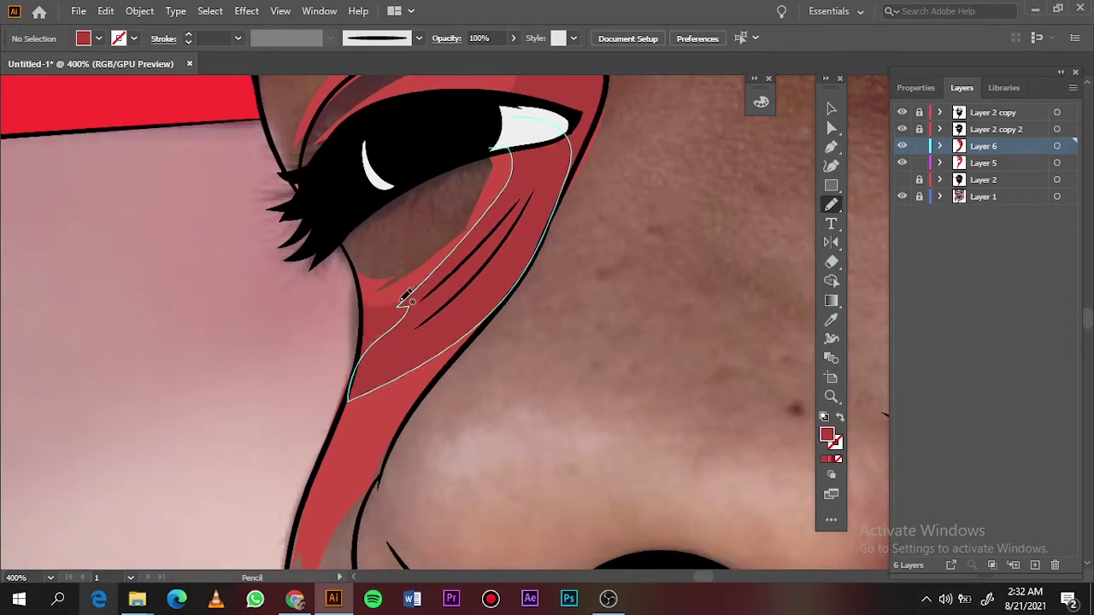
Restore the skin colours, make Layer 5 active, and paint a shadow along the left cheek
key(ctrl+0)
key(v)
click(902, 196)
click(983, 163)
click(901, 180)
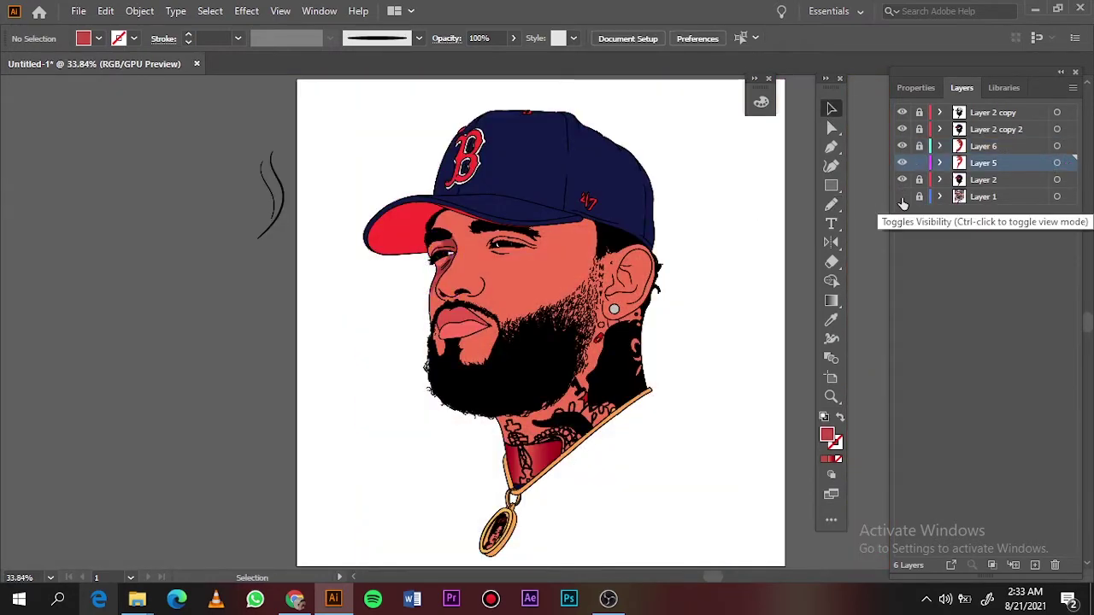
scroll(468, 277, up, 6)
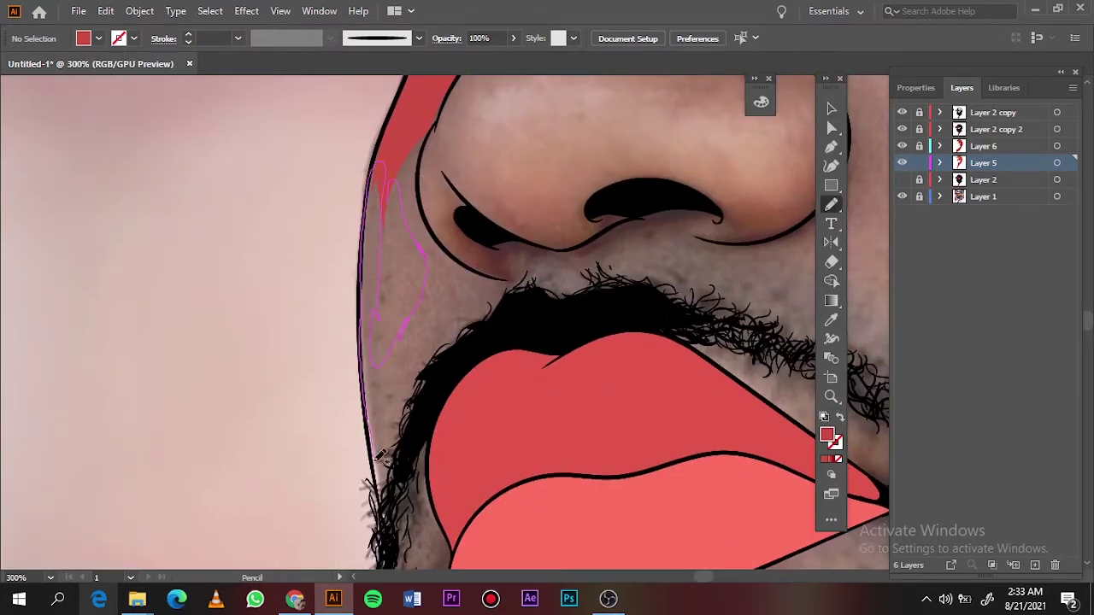
drag(483, 239, 432, 141)
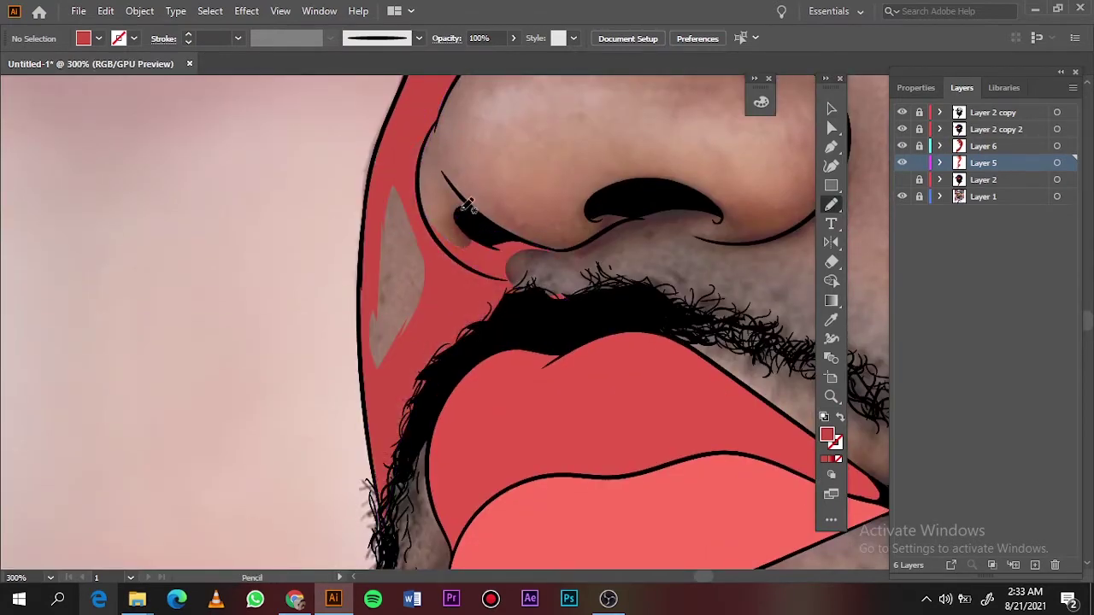
Paint red shadows beside the nostril and over the chin below the lips
drag(494, 252, 489, 249)
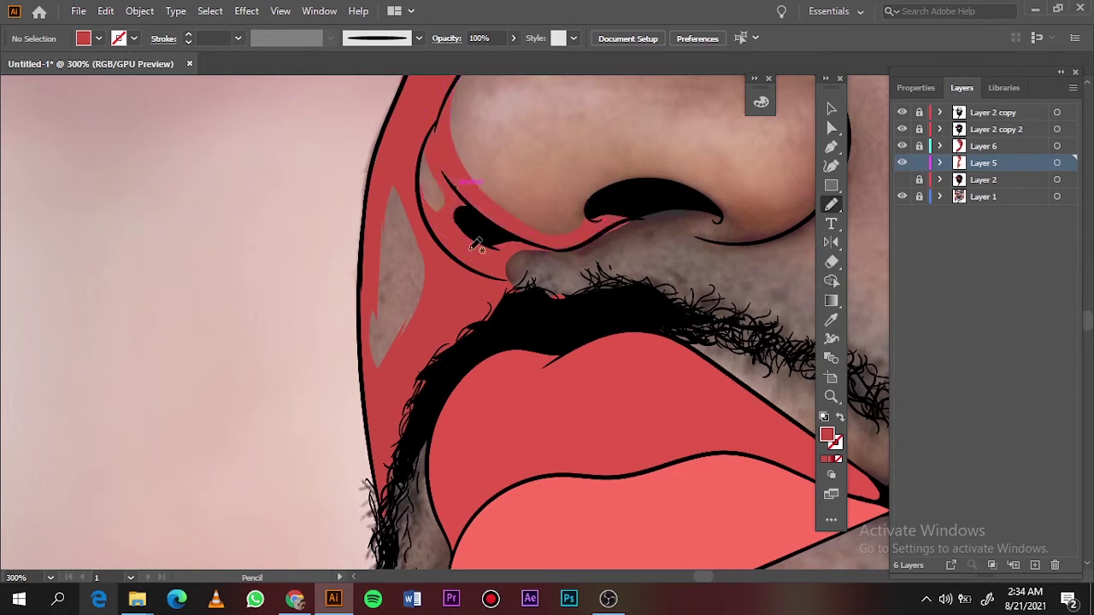
key(ctrl+0)
scroll(316, 250, up, 5)
drag(277, 305, 310, 350)
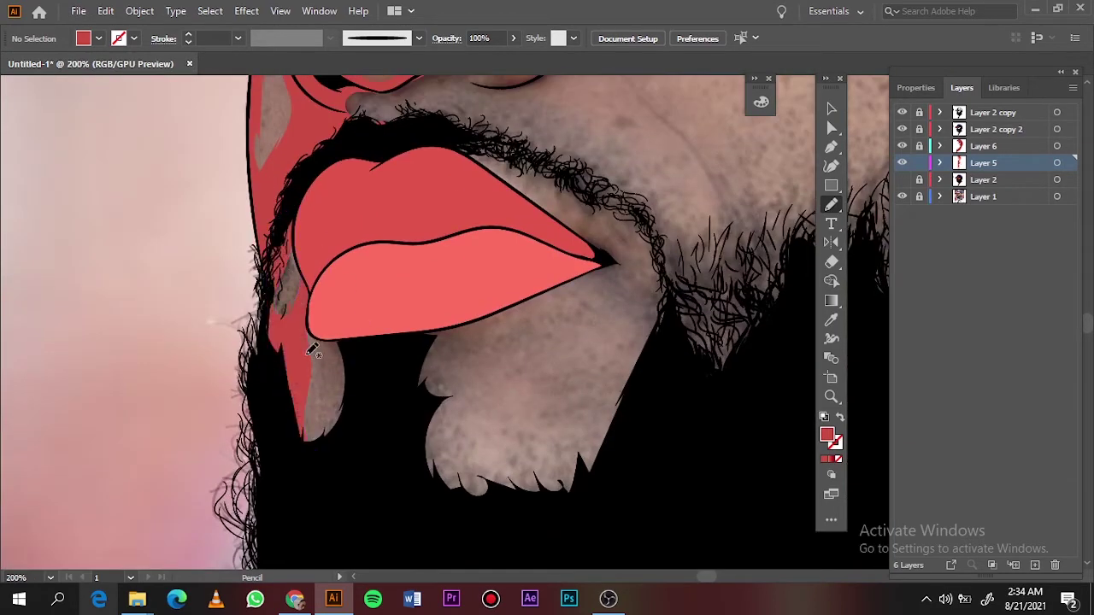
drag(483, 405, 483, 404)
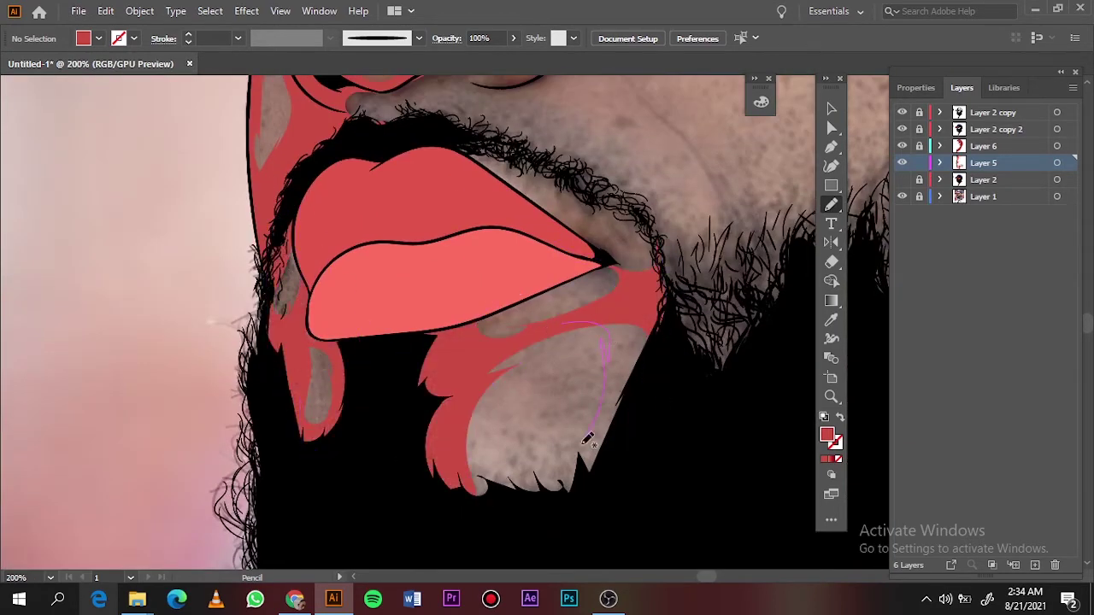
Paint a red shadow between the nose and mustache, then fit the portrait in view
scroll(341, 342, up, 4)
scroll(342, 342, right, 4)
scroll(216, 274, up, 1)
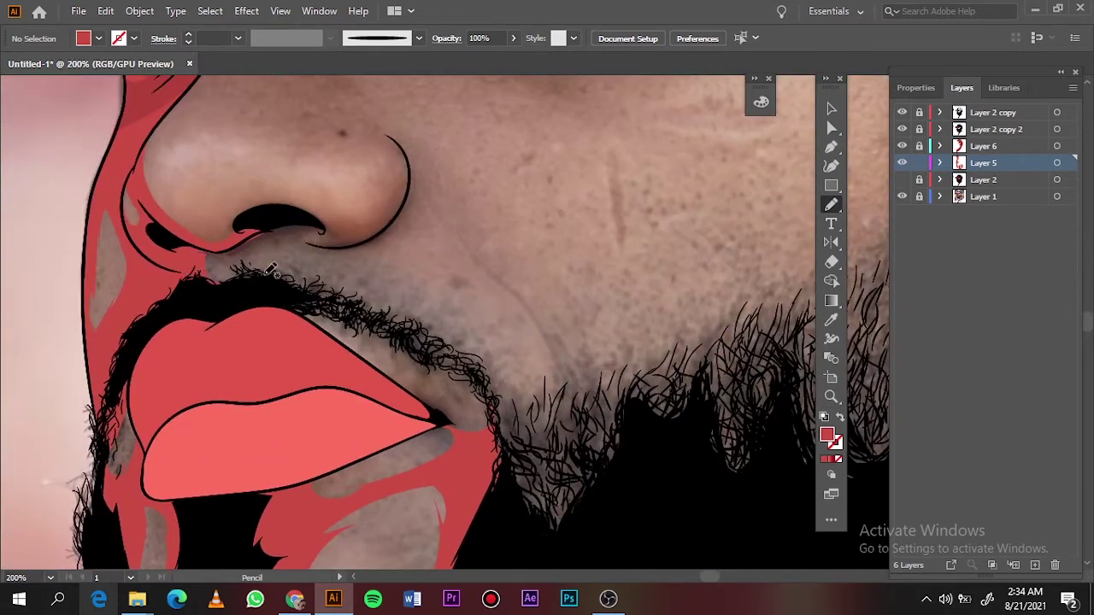
drag(338, 242, 316, 246)
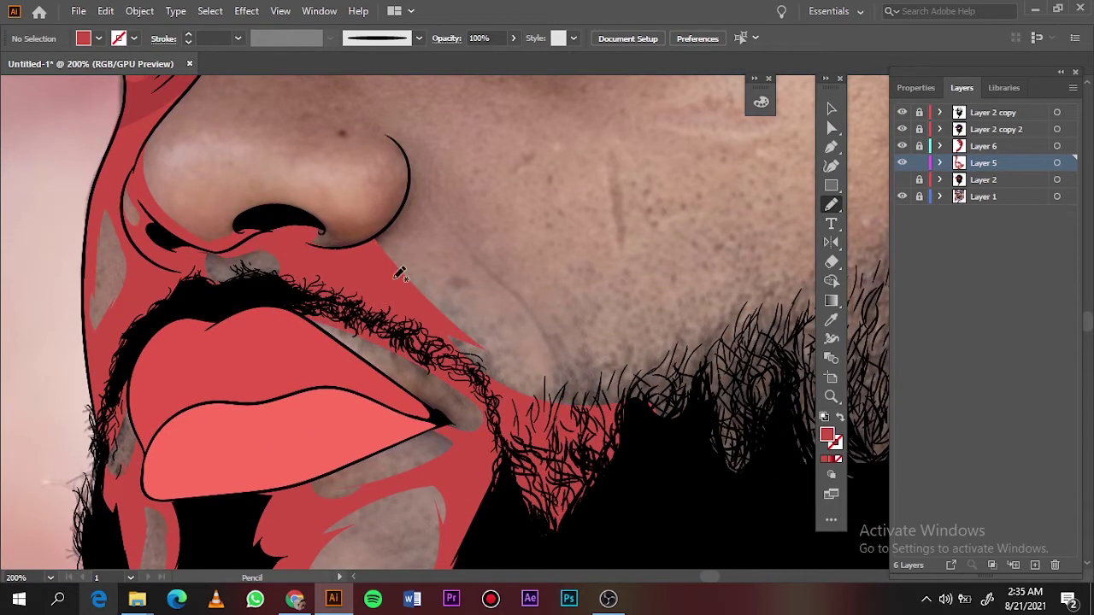
key(ctrl+0)
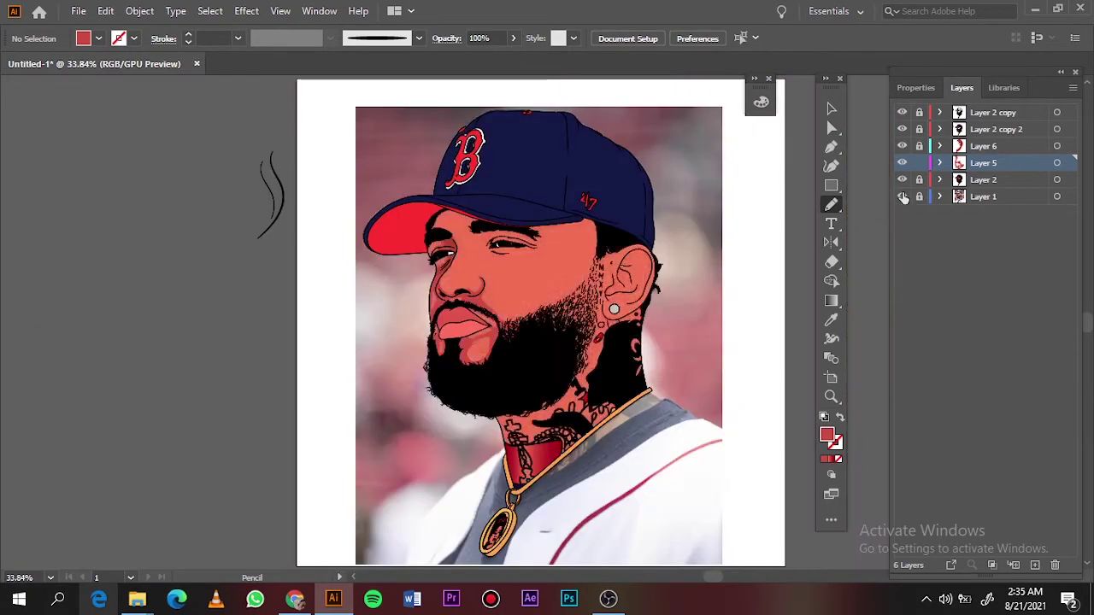
Hide the reference photo, show the skin colours, and make Layer 6 active
click(901, 197)
click(901, 180)
click(983, 145)
key(v)
scroll(476, 232, up, 3)
With the Pencil tool, draw a deeper shadow along the nostril fold above the mustache
key(n)
scroll(476, 233, up, 5)
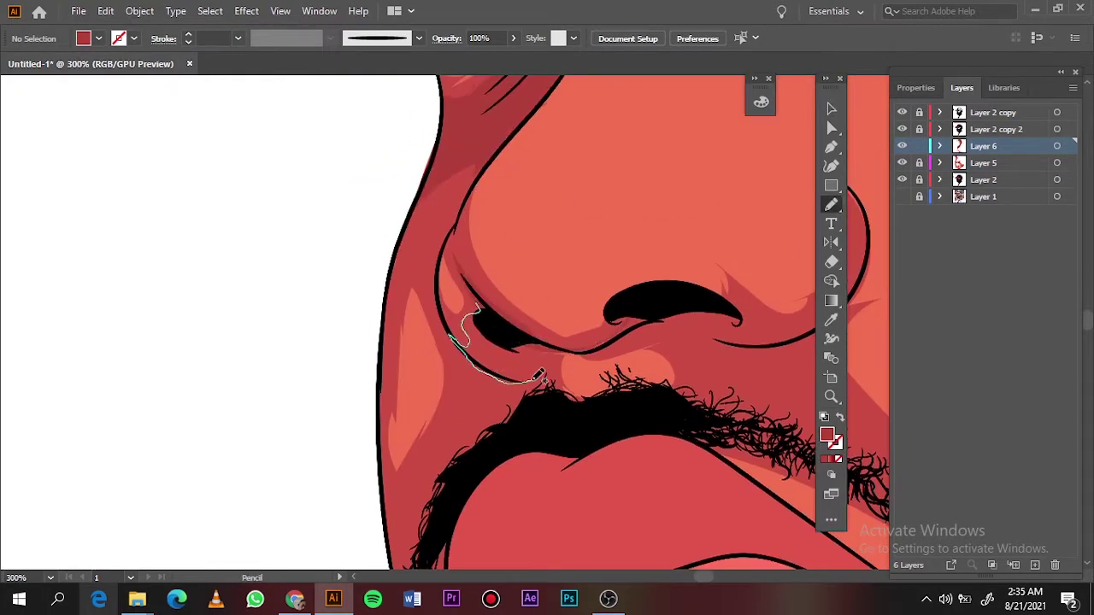
drag(539, 375, 581, 275)
scroll(581, 275, down, 3)
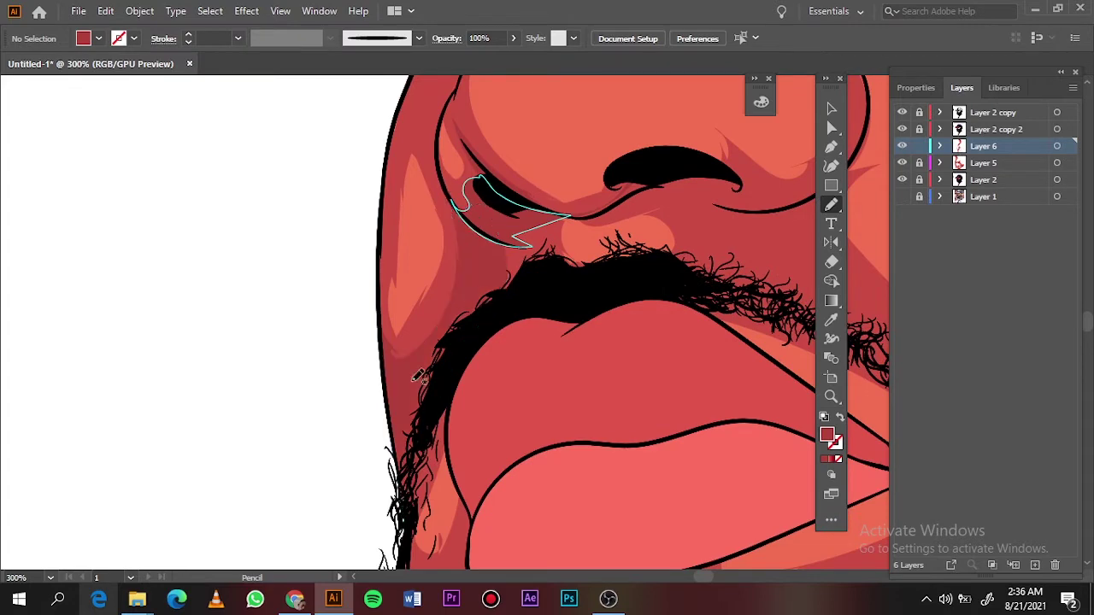
scroll(389, 338, up, 3)
drag(389, 338, 393, 394)
drag(410, 244, 408, 246)
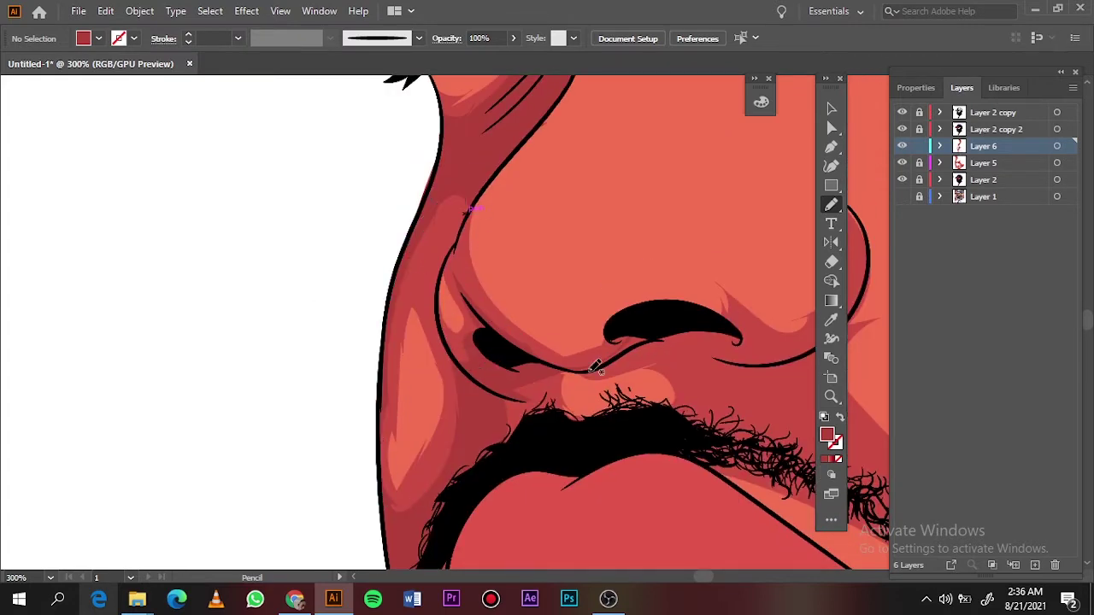
key(ctrl+0)
Draw a deeper closed shadow wrapping the chin below the lower lip
scroll(407, 238, up, 5)
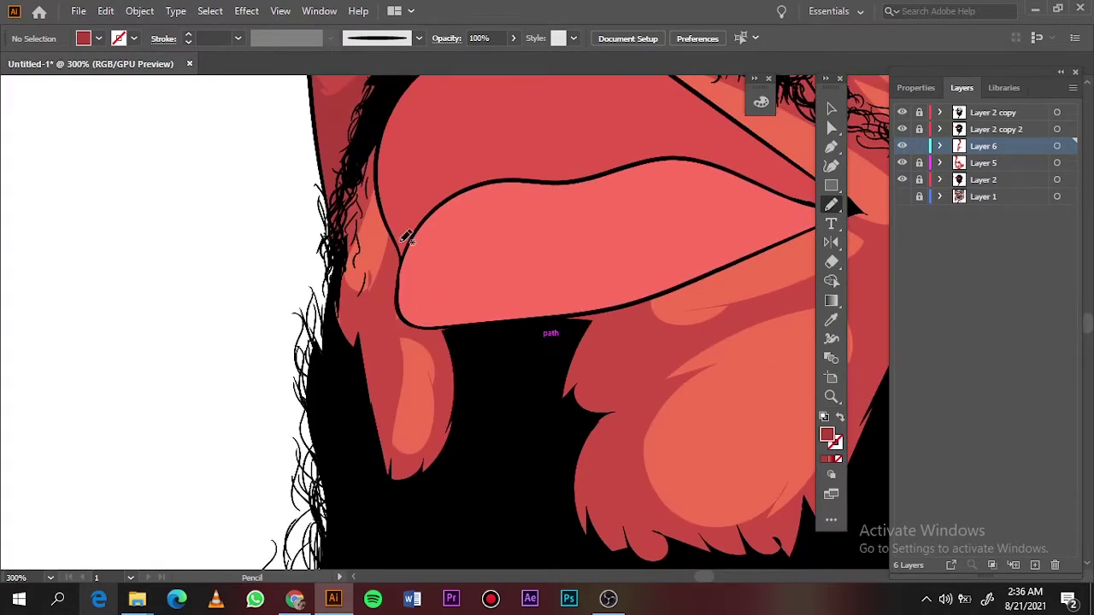
drag(386, 377, 392, 381)
scroll(573, 442, down, 3)
drag(451, 212, 577, 231)
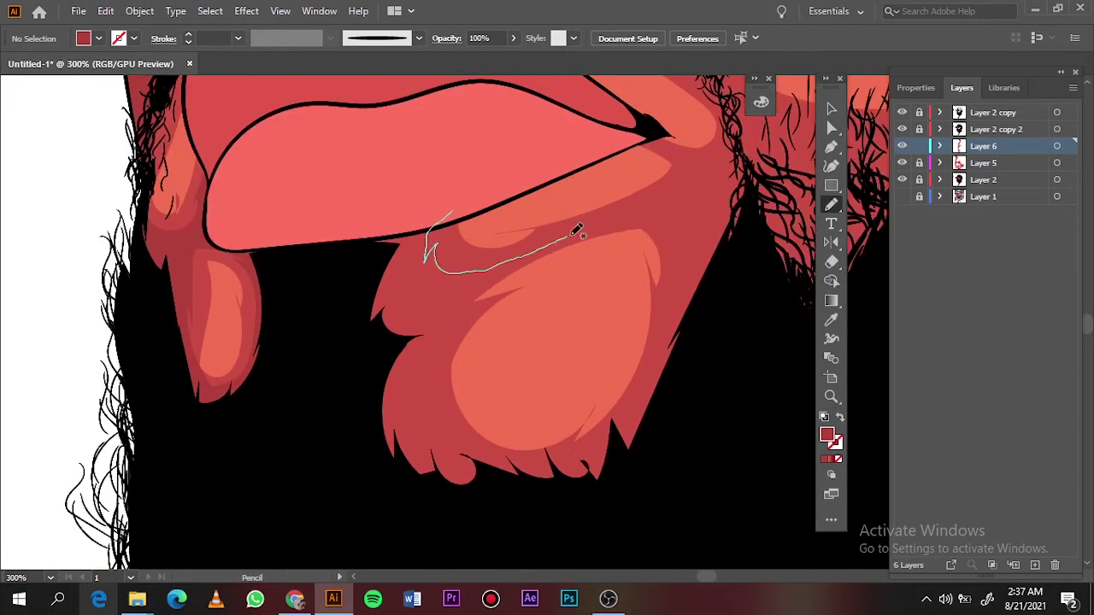
drag(530, 504, 634, 205)
drag(624, 459, 617, 454)
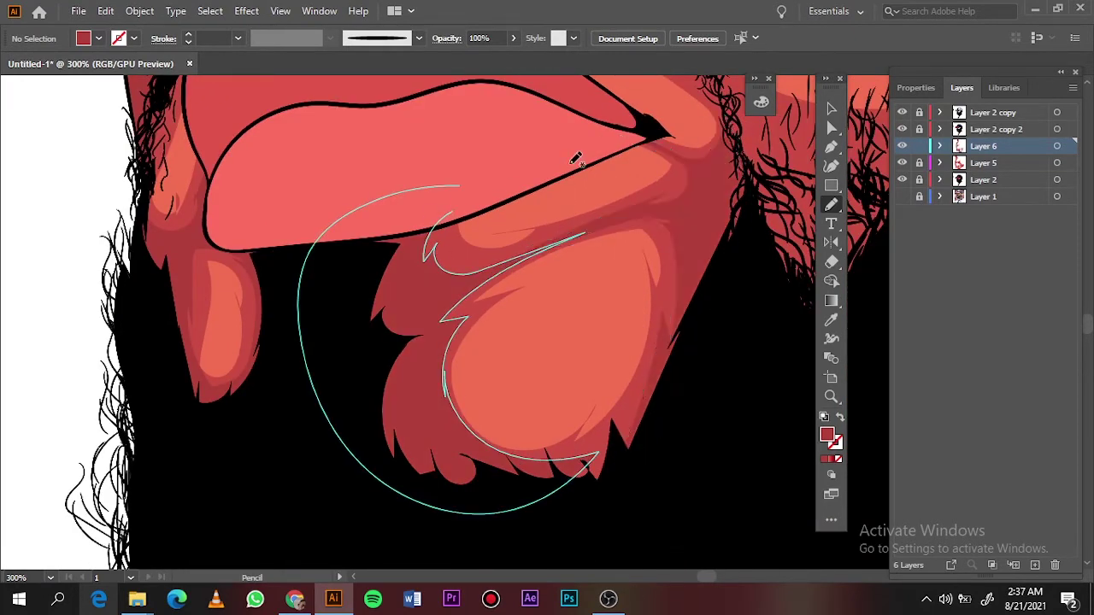
key(ctrl+0)
scroll(500, 257, up, 5)
scroll(499, 257, down, 3)
Show the reference photo and paint red shadows across the brow and nose bridge
click(901, 180)
click(902, 196)
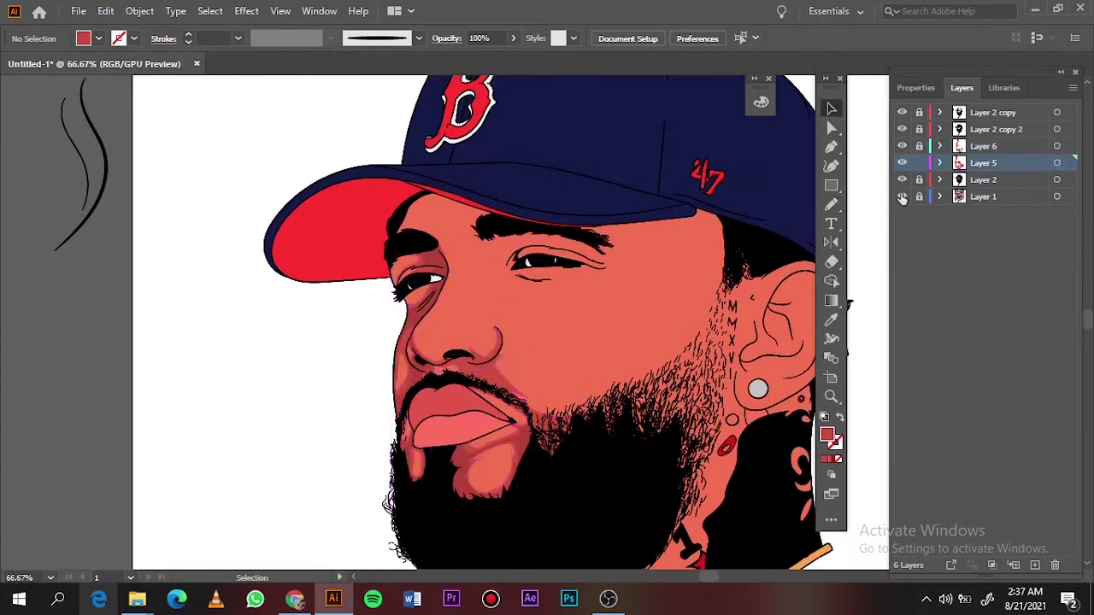
scroll(436, 306, up, 3)
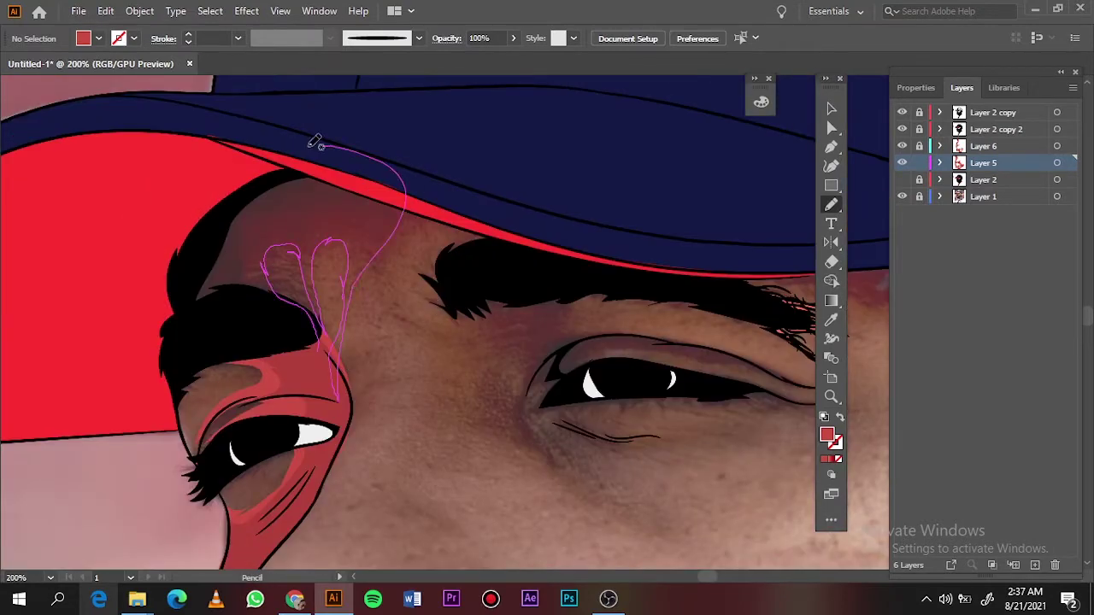
drag(346, 304, 369, 256)
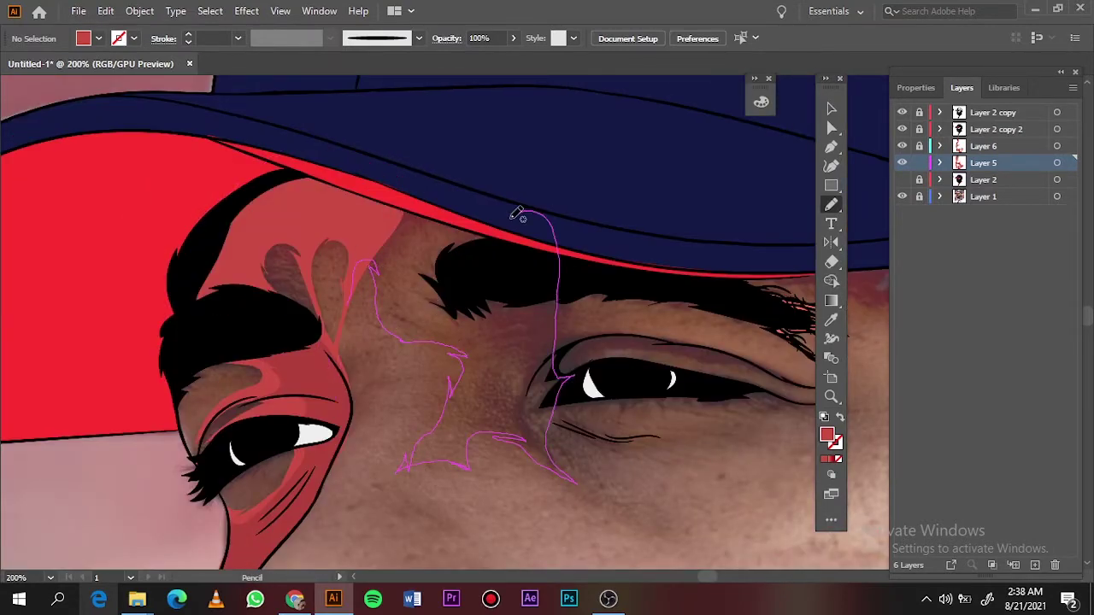
drag(389, 202, 391, 205)
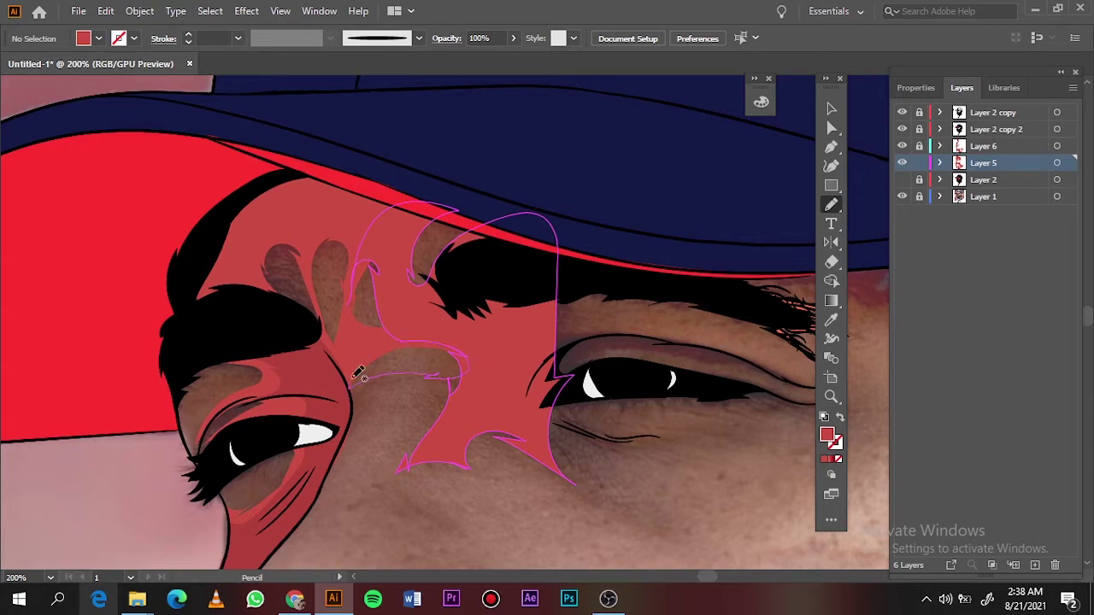
scroll(453, 342, down, 3)
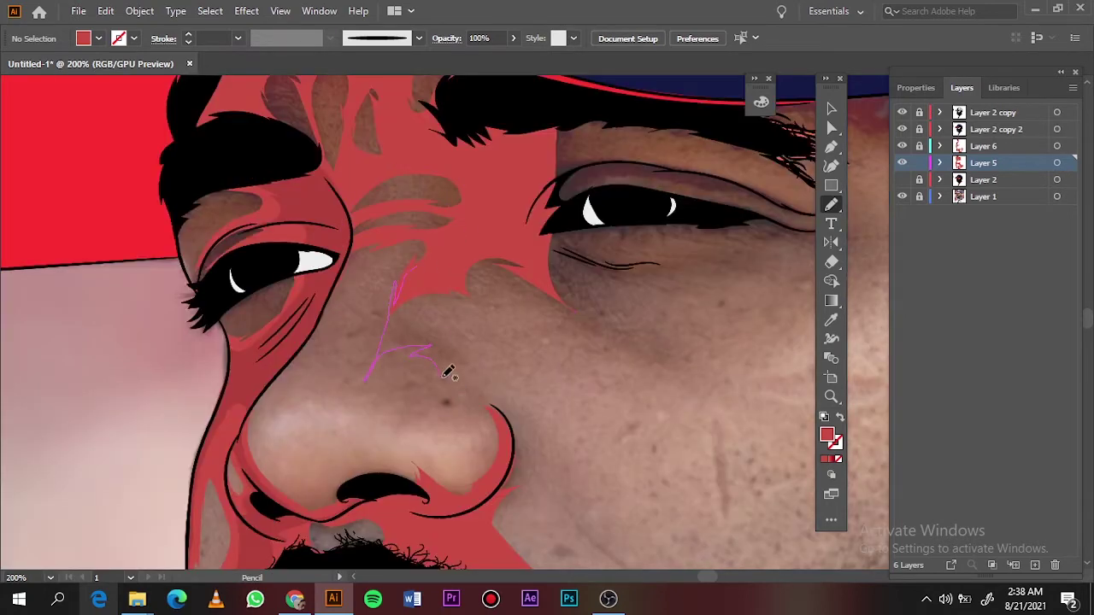
key(ctrl+0)
Finish the shadow under the cap brim, outline cheek and eye-socket shadows, then hide the photo
scroll(310, 126, up, 5)
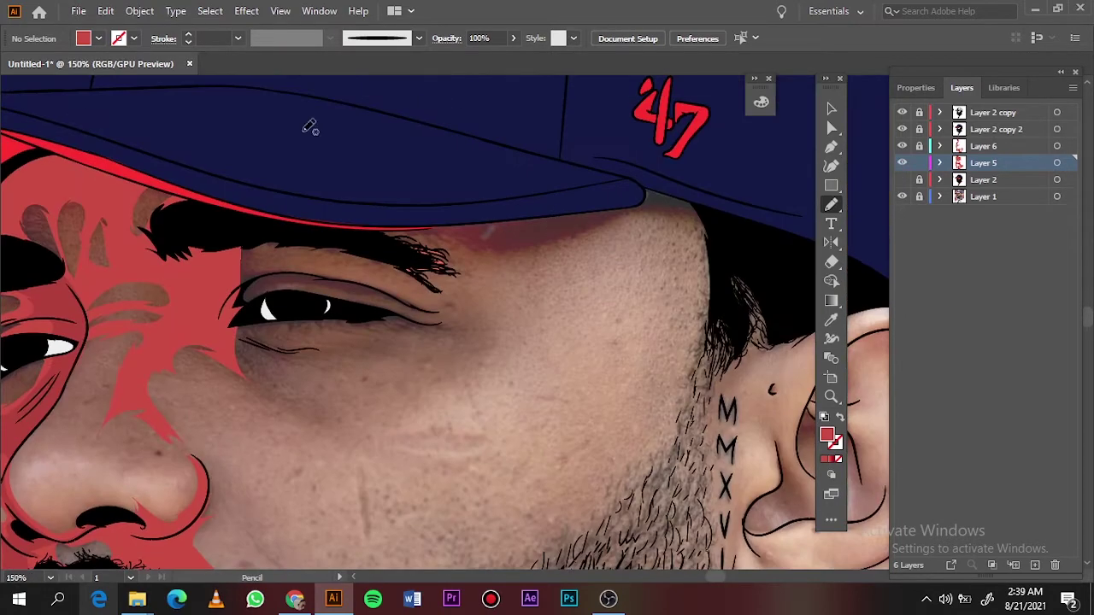
drag(648, 216, 701, 209)
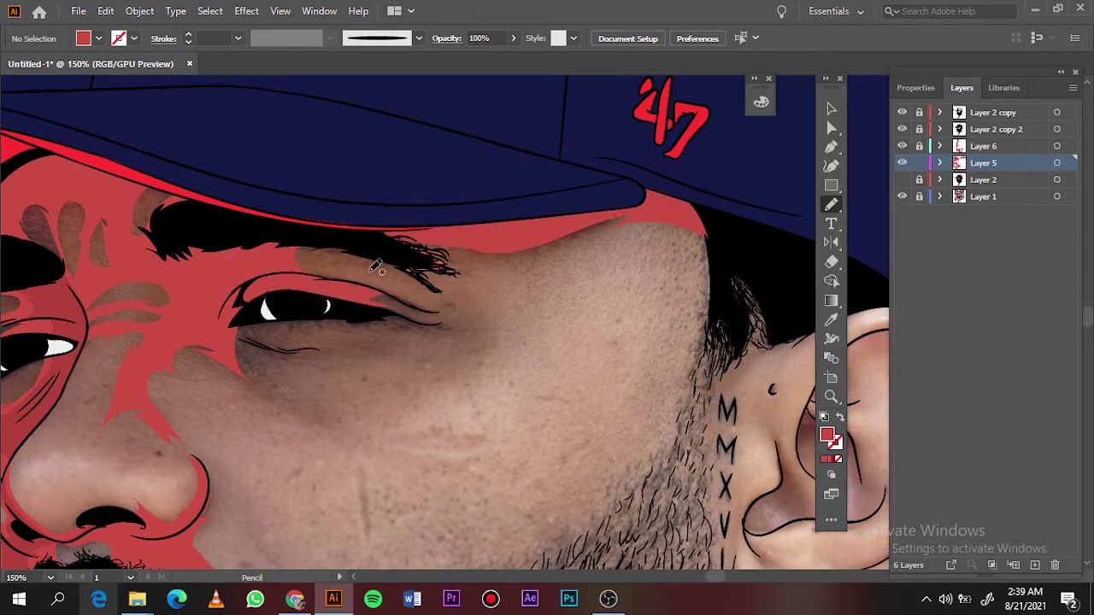
scroll(376, 267, down, 3)
drag(225, 374, 214, 385)
drag(150, 294, 179, 312)
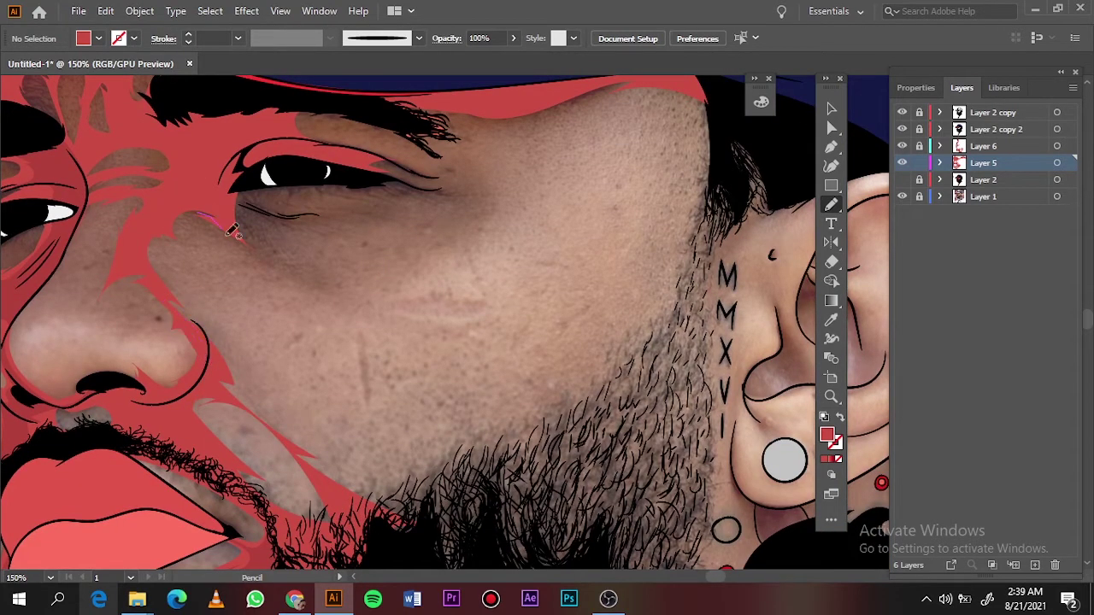
drag(362, 240, 205, 194)
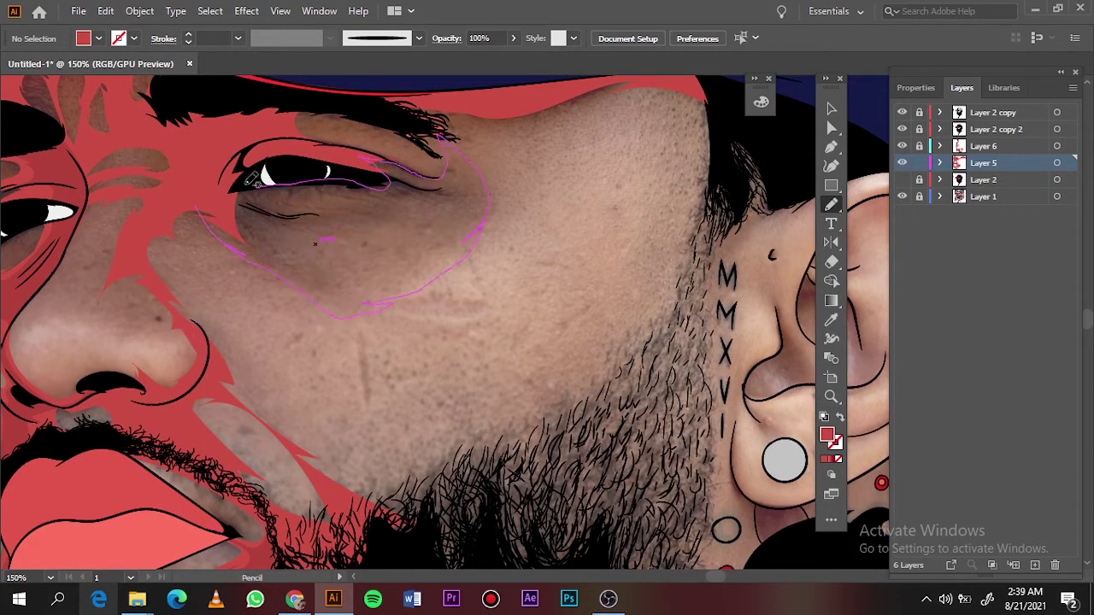
key(ctrl+0)
click(901, 180)
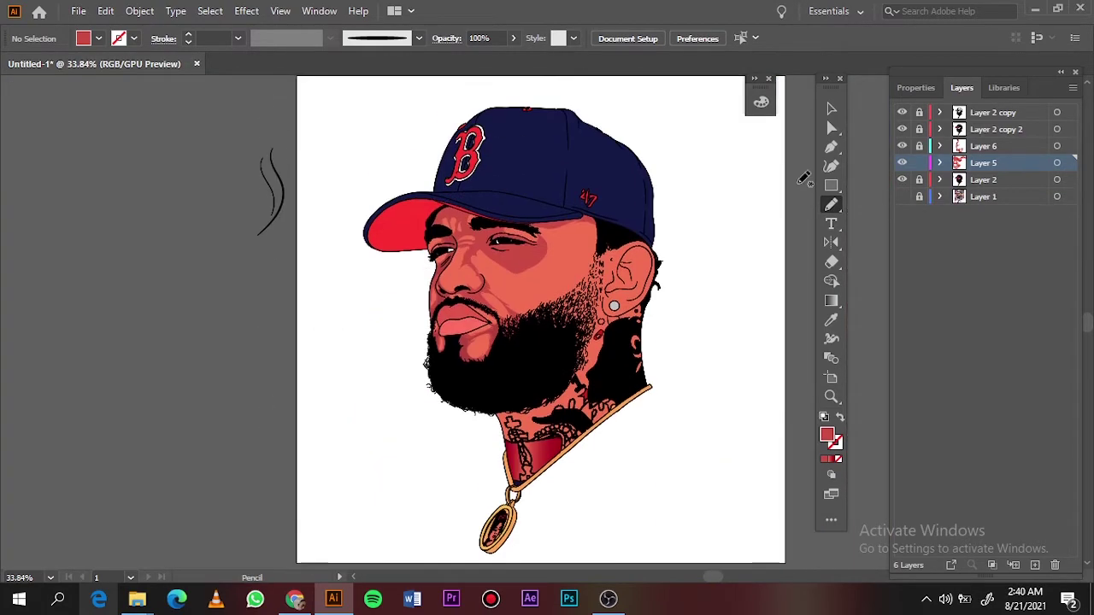
Select all the face shapes, inspect their fill colour, then deselect and fit the artboard
key(ctrl+a)
key(ctrl+equal)
key(ctrl+equal)
key(ctrl+equal)
double_click(827, 435)
key(Return)
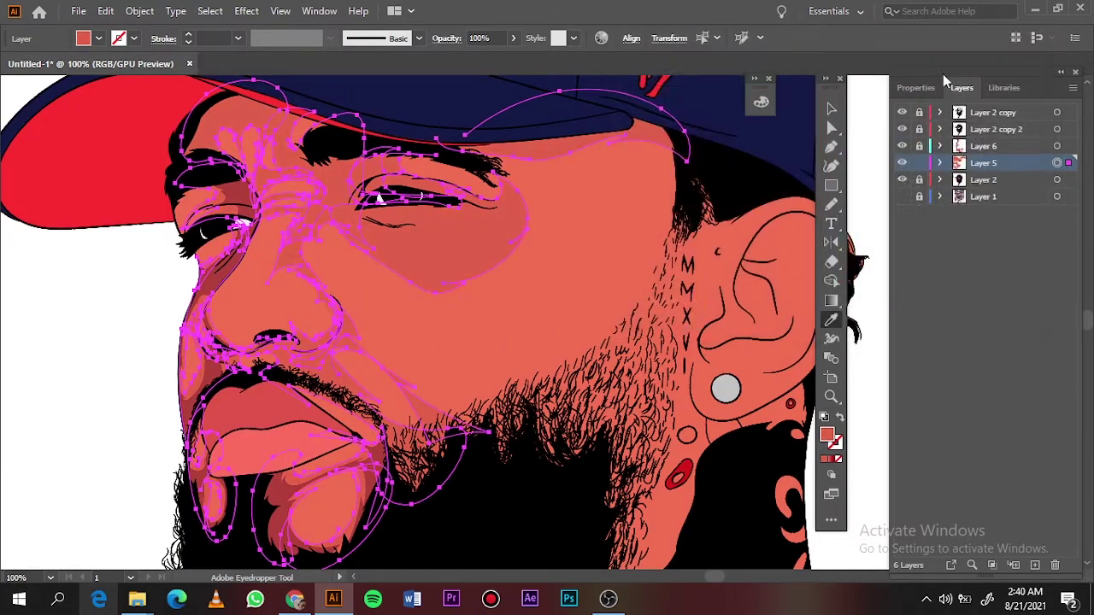
key(ctrl+shift+a)
key(ctrl+0)
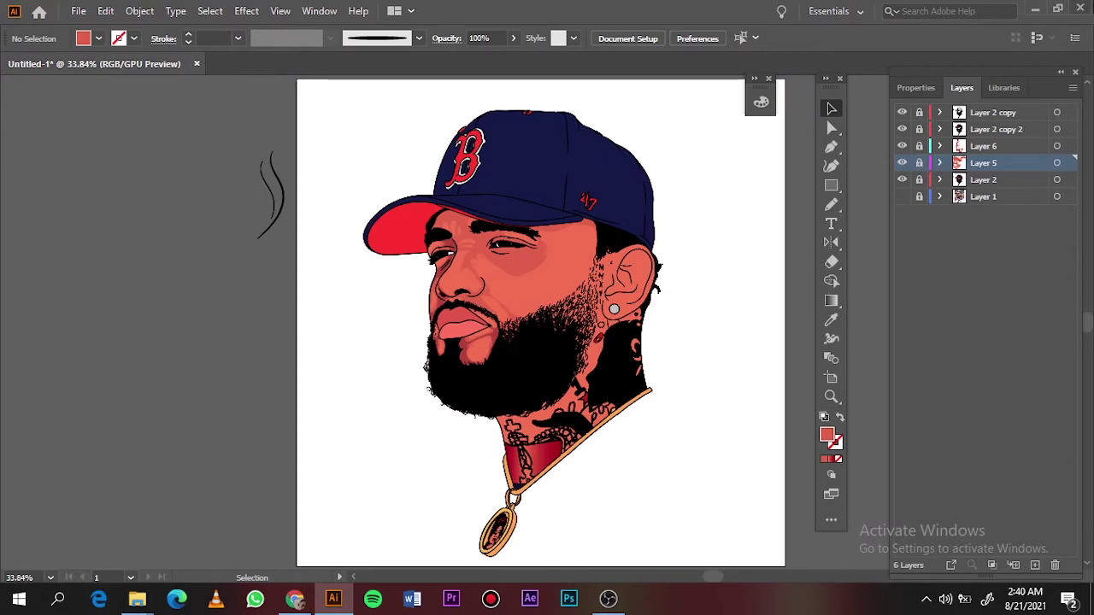
Try freehand Pencil strokes on Layer 6 over the brow and near the eye
click(983, 146)
scroll(398, 257, up, 5)
scroll(374, 335, up, 3)
key(n)
drag(369, 351, 275, 312)
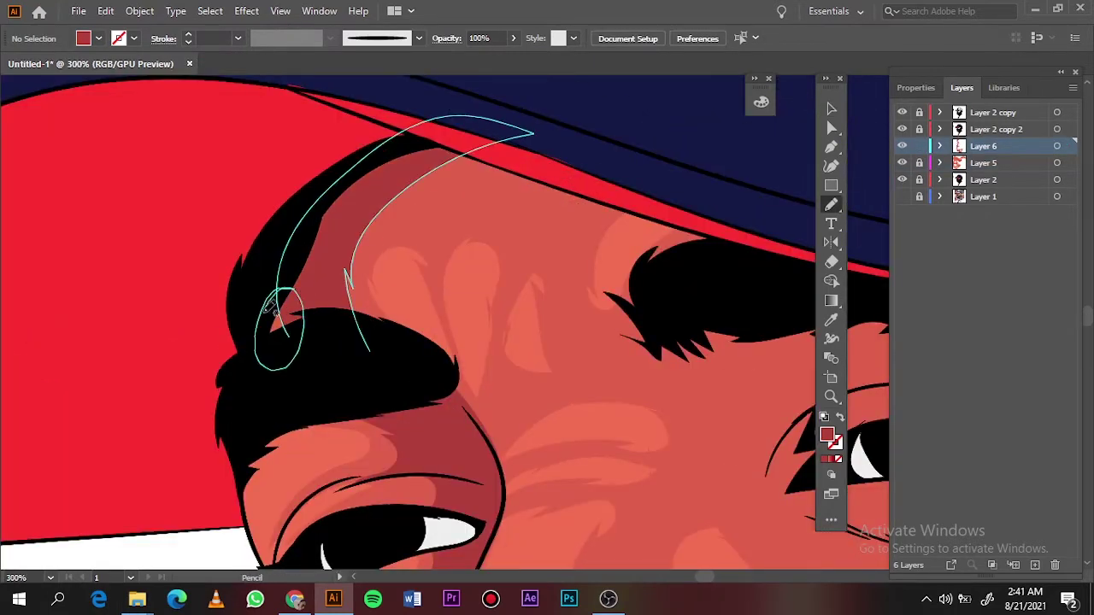
key(ctrl+0)
scroll(350, 150, up, 5)
drag(275, 164, 351, 150)
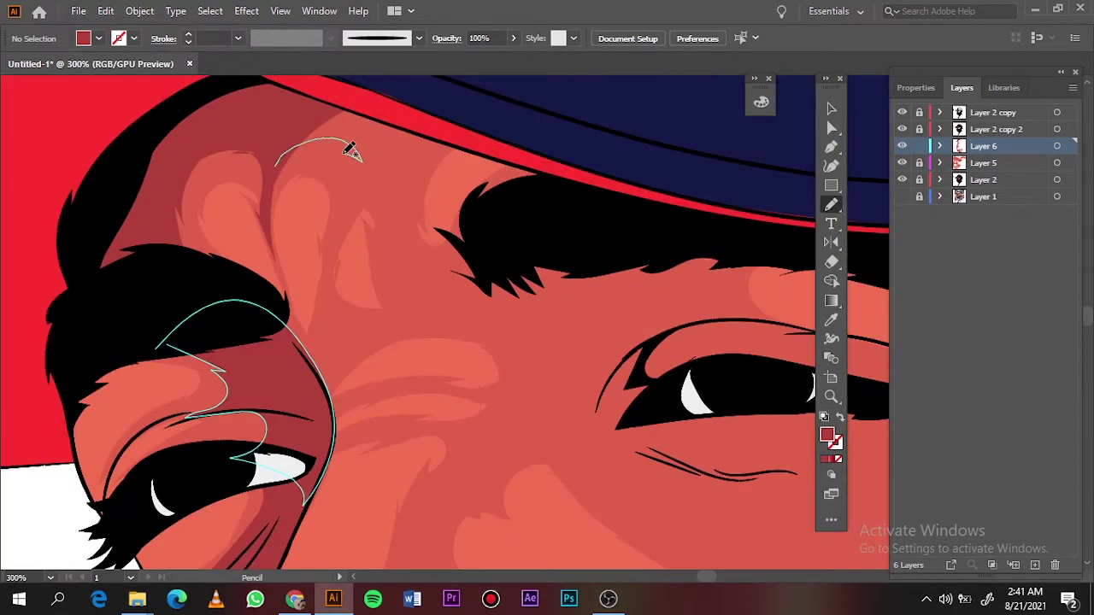
key(ctrl+0)
scroll(524, 268, up, 3)
scroll(525, 268, up, 3)
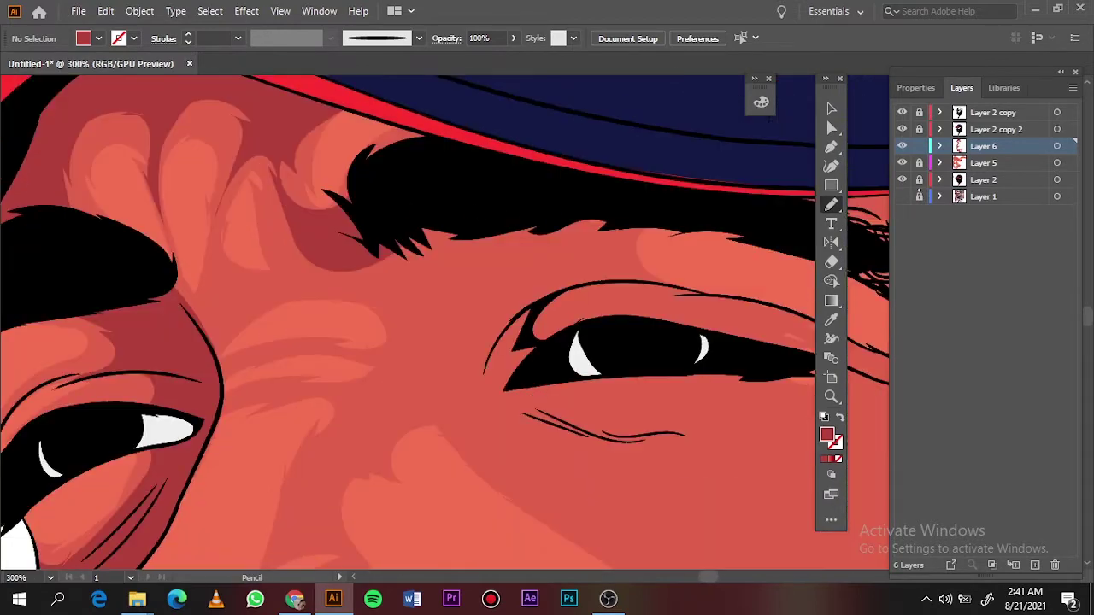
Hide Layer 5 and Layer 2, and undo the trial brow strokes
click(901, 163)
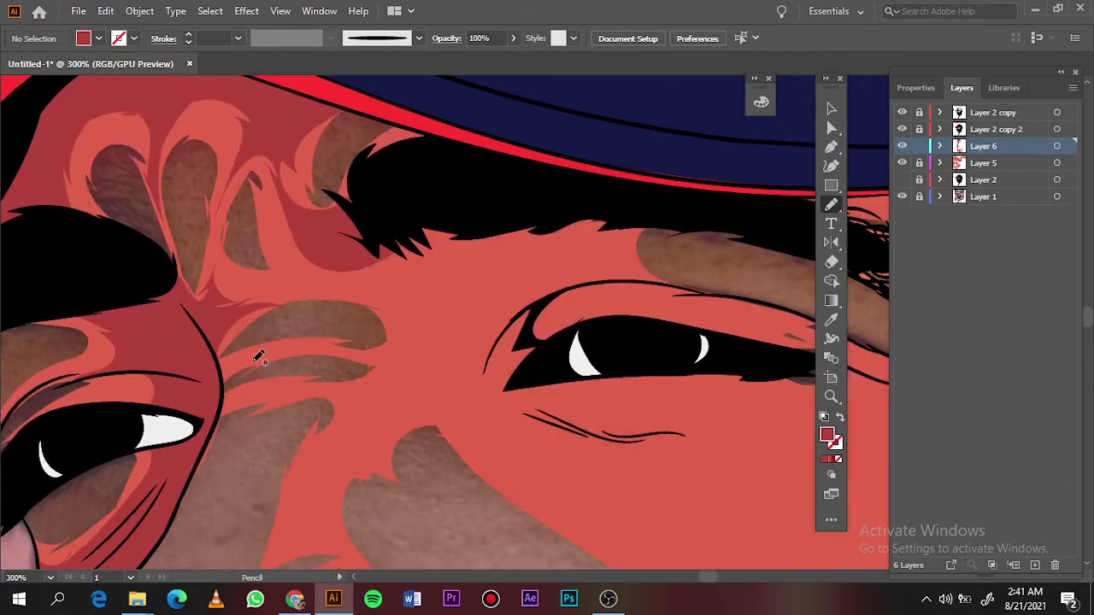
click(902, 179)
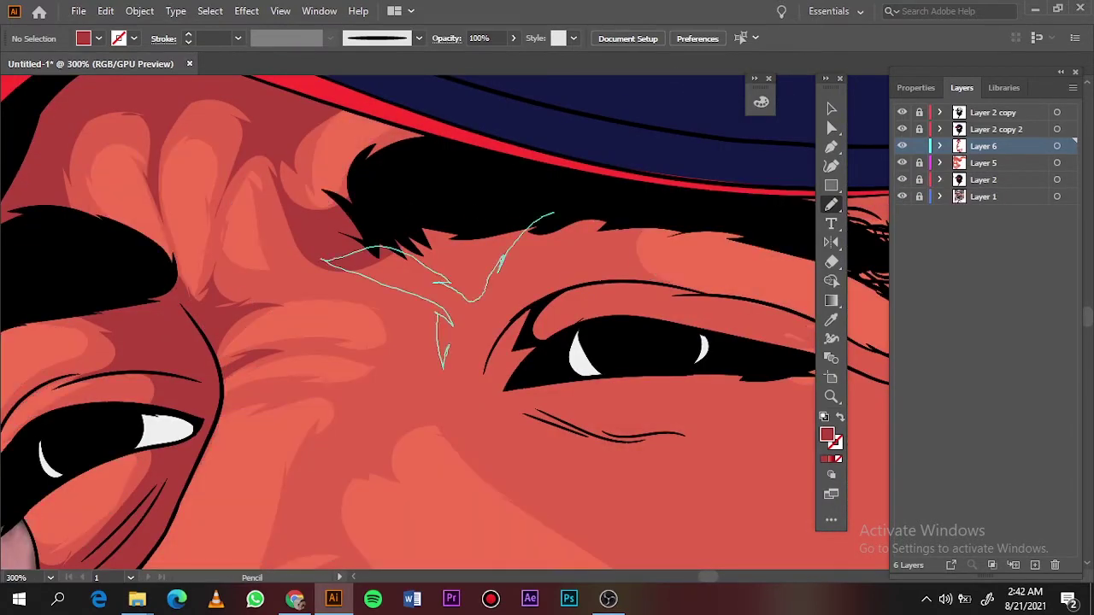
key(ctrl+z)
key(ctrl+z)
key(ctrl+z)
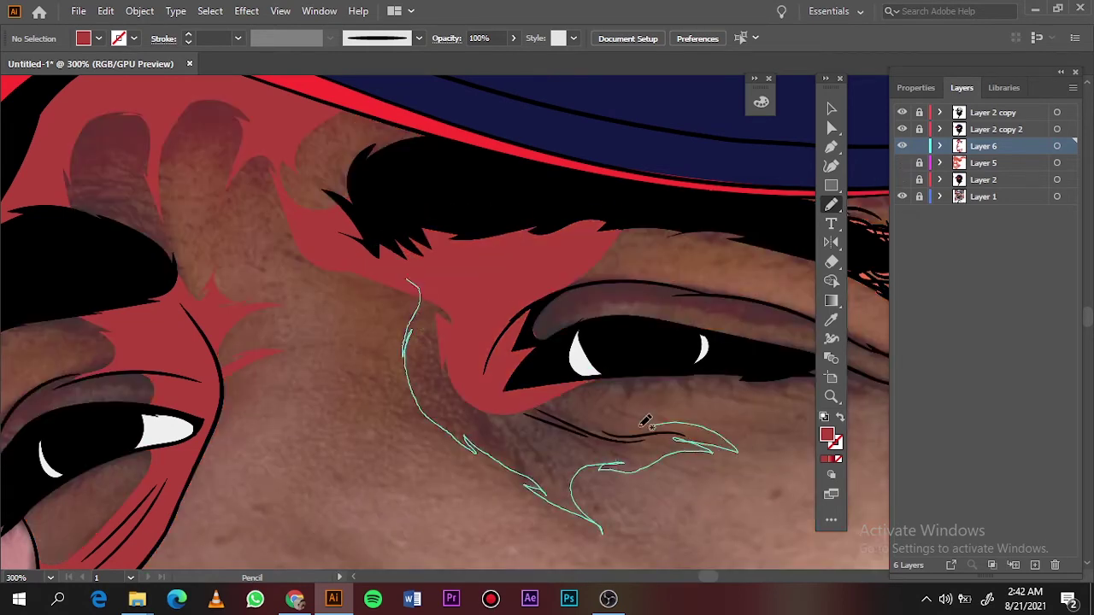
key(ctrl+z)
key(ctrl+z)
key(ctrl+z)
key(ctrl+0)
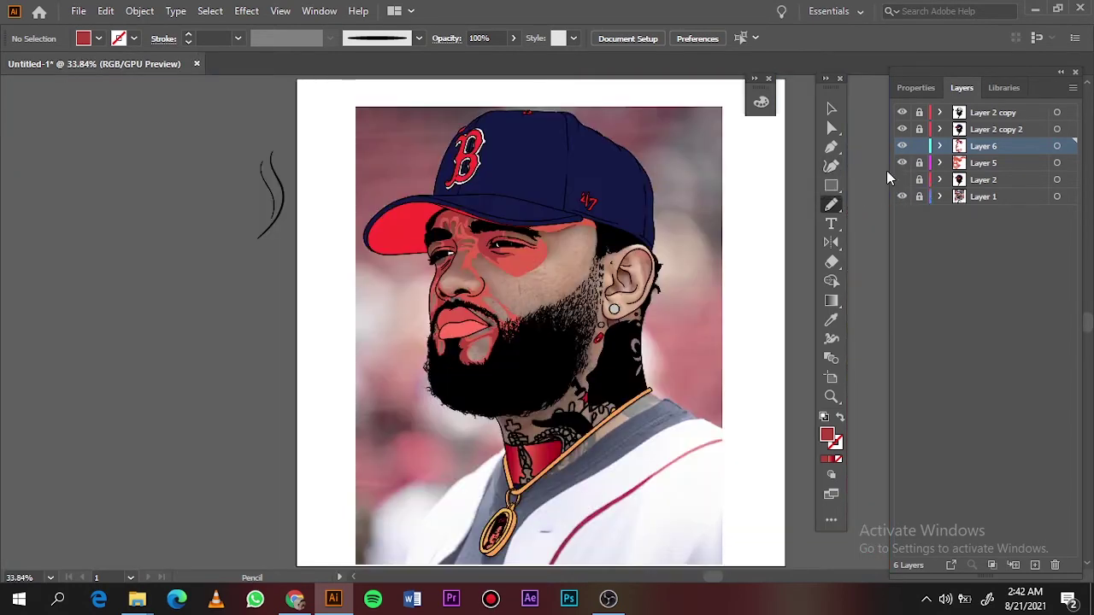
Toggle visibility of Layer 5, Layer 2 and the reference photo layer to compare
click(902, 162)
click(901, 180)
click(902, 197)
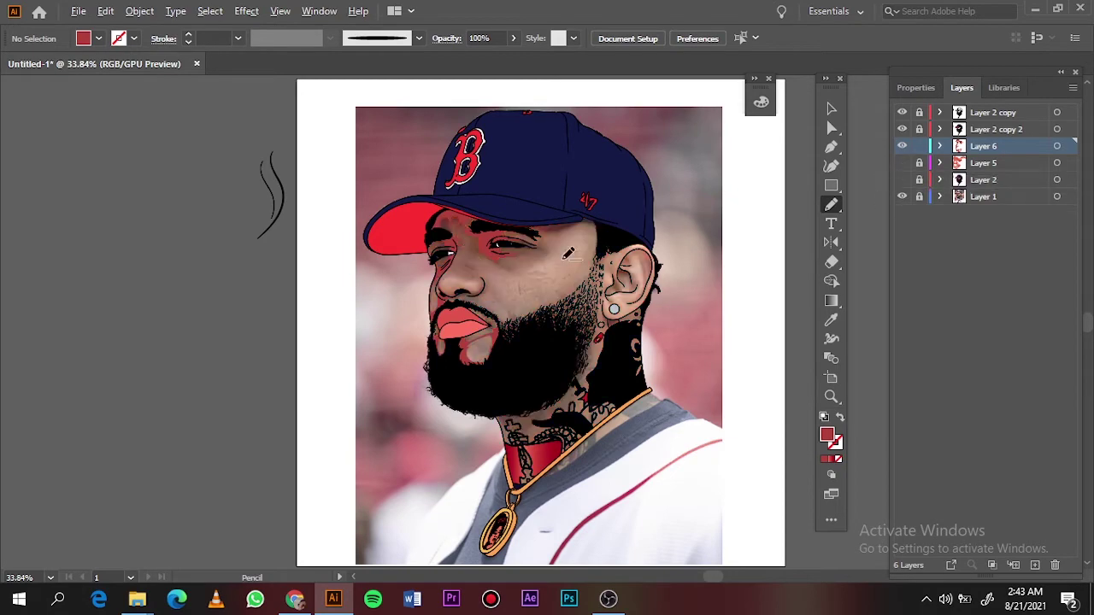
scroll(567, 254, up, 4)
Show Layer 5's red and Layer 2's salmon face fills again and zoom into the face
click(902, 163)
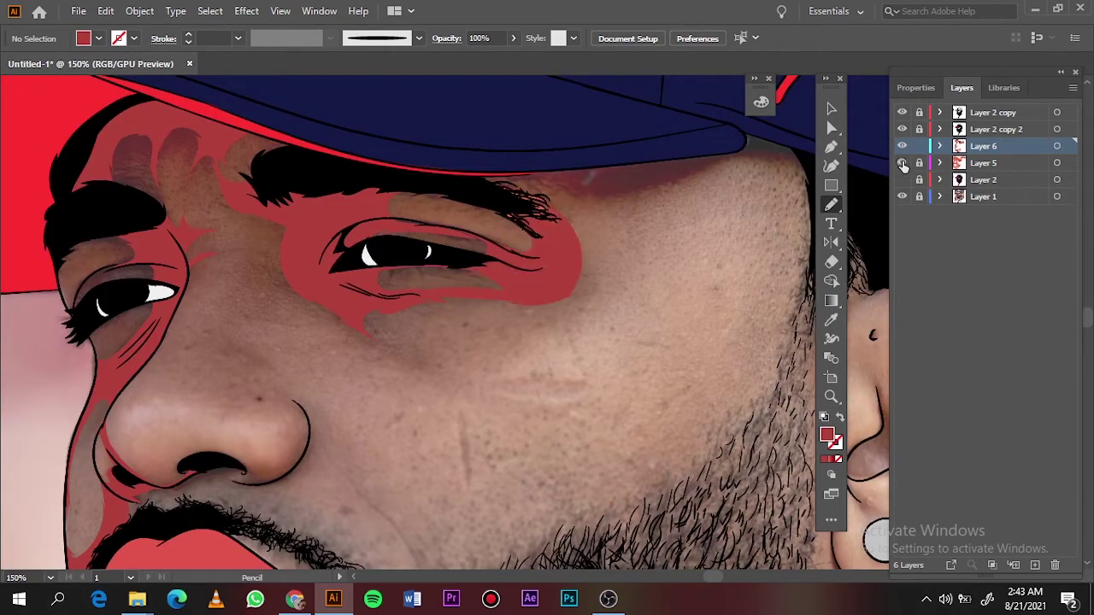
click(902, 180)
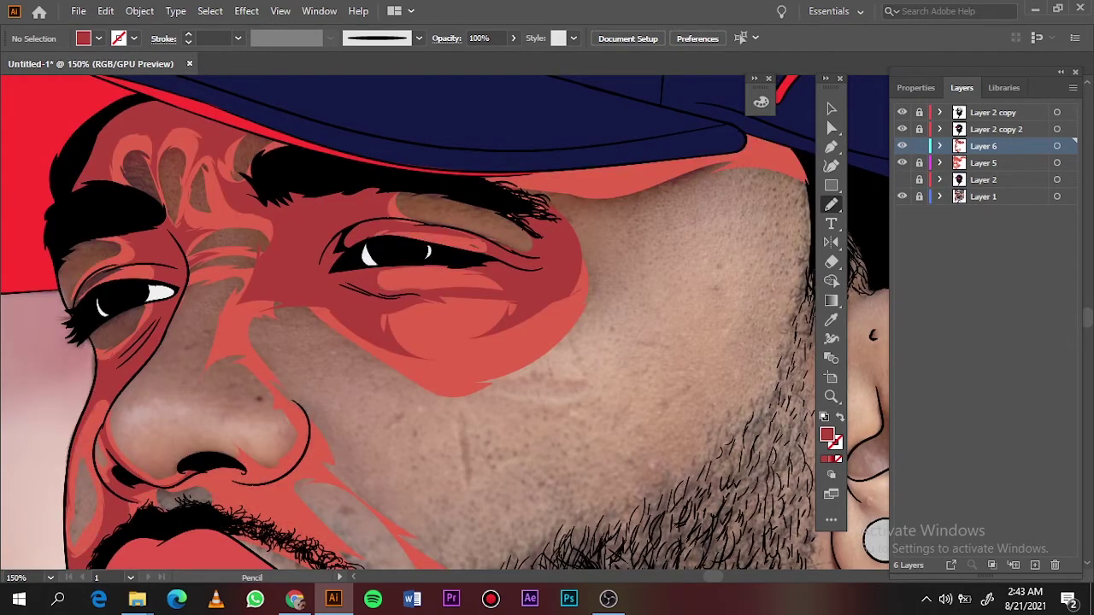
scroll(142, 310, up, 2)
scroll(250, 466, up, 3)
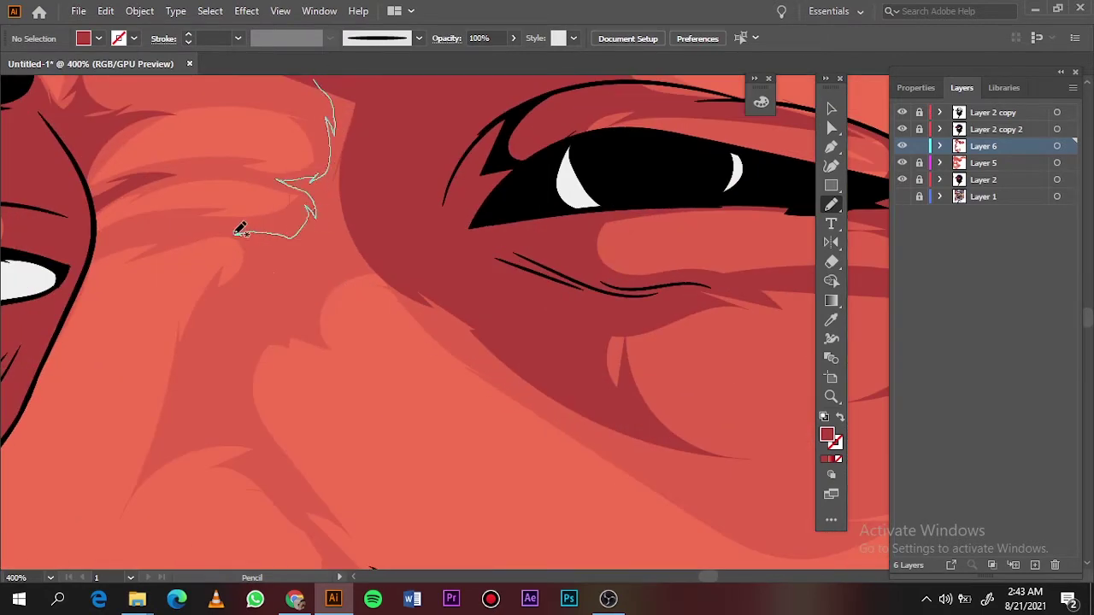
scroll(275, 325, down, 2)
scroll(342, 282, down, 3)
scroll(447, 231, up, 3)
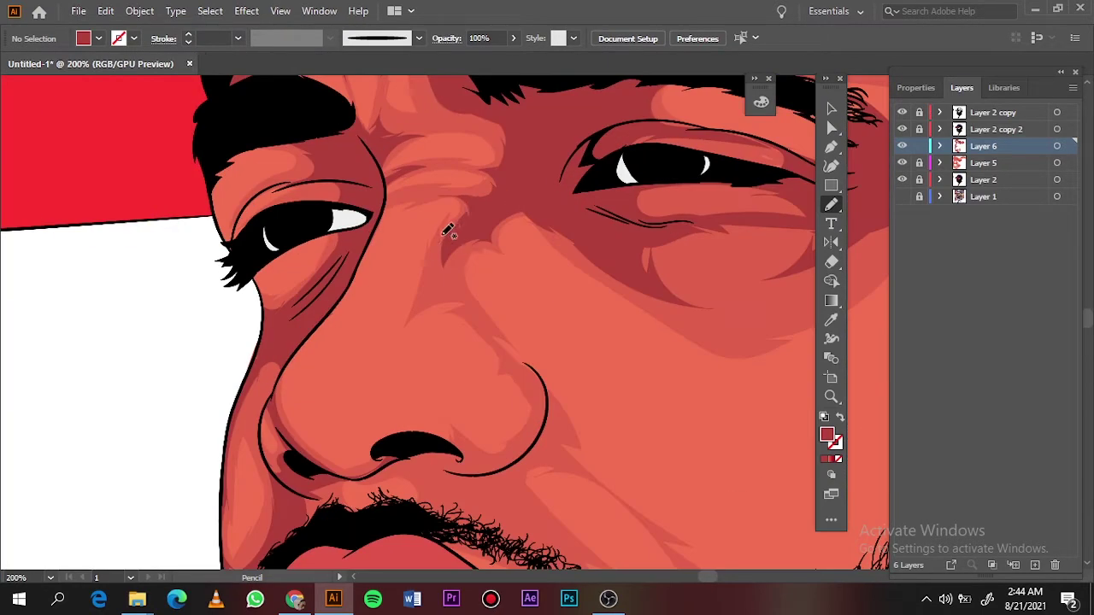
Add a new Layer 7 for shadows and draw a shadow stroke along the cap brim
scroll(462, 250, down, 3)
click(1034, 565)
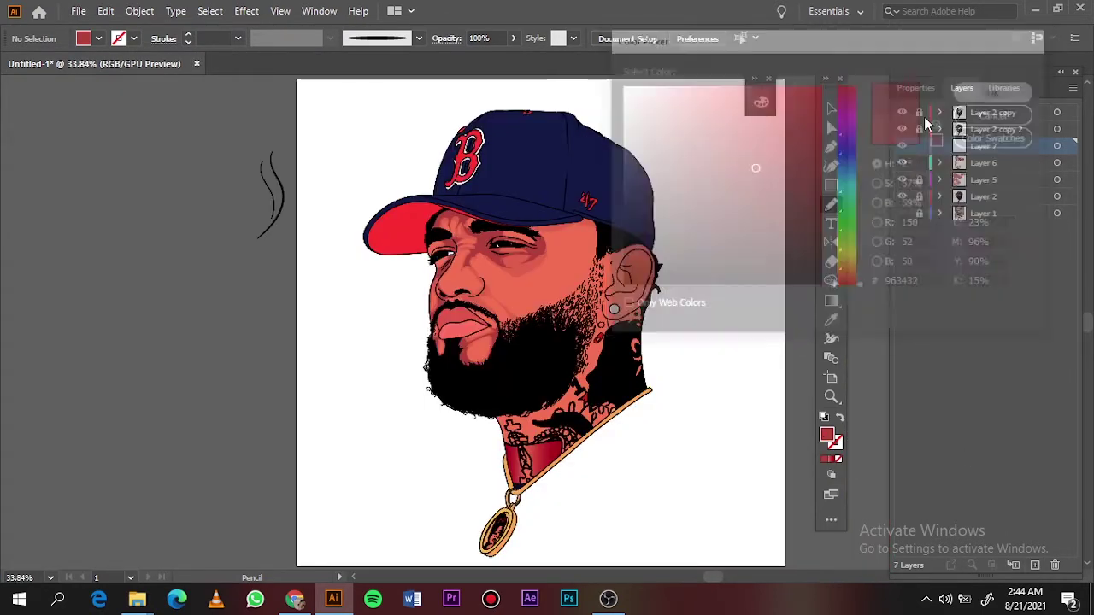
scroll(216, 325, up, 5)
drag(379, 371, 362, 361)
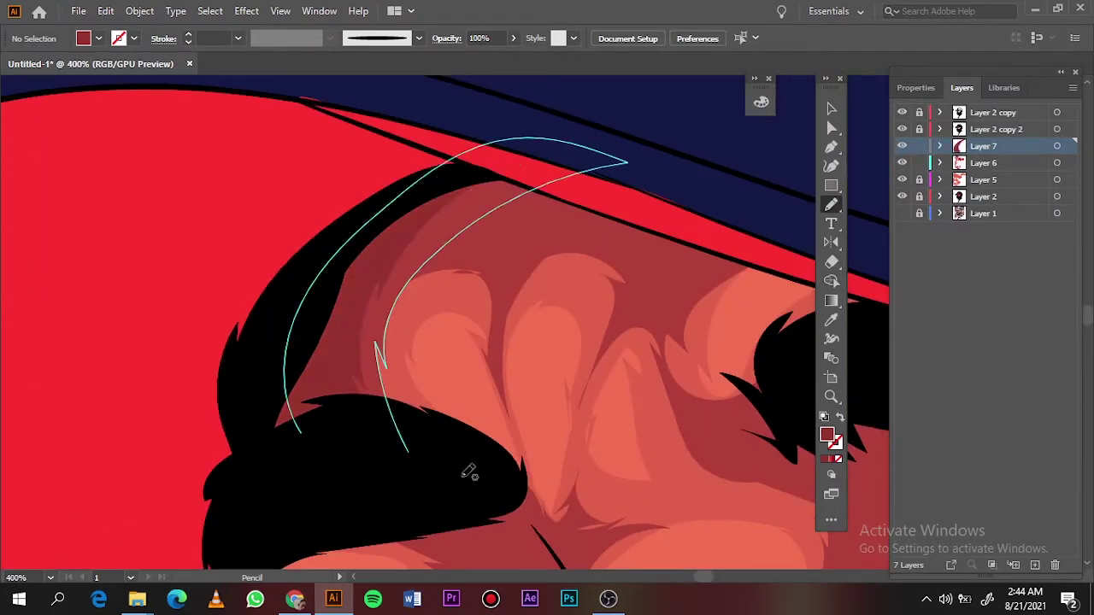
key(ctrl+0)
Draw shadow shapes on the forehead and near the eyebrow tip
scroll(501, 256, up, 5)
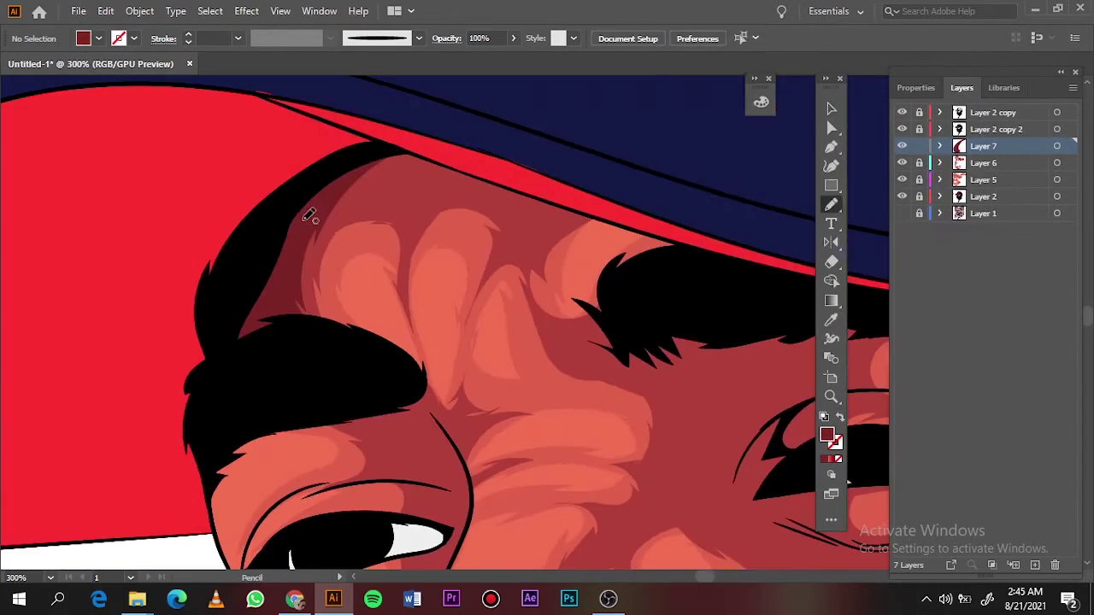
drag(500, 177, 503, 176)
drag(448, 181, 532, 246)
scroll(409, 384, up, 4)
drag(165, 228, 286, 292)
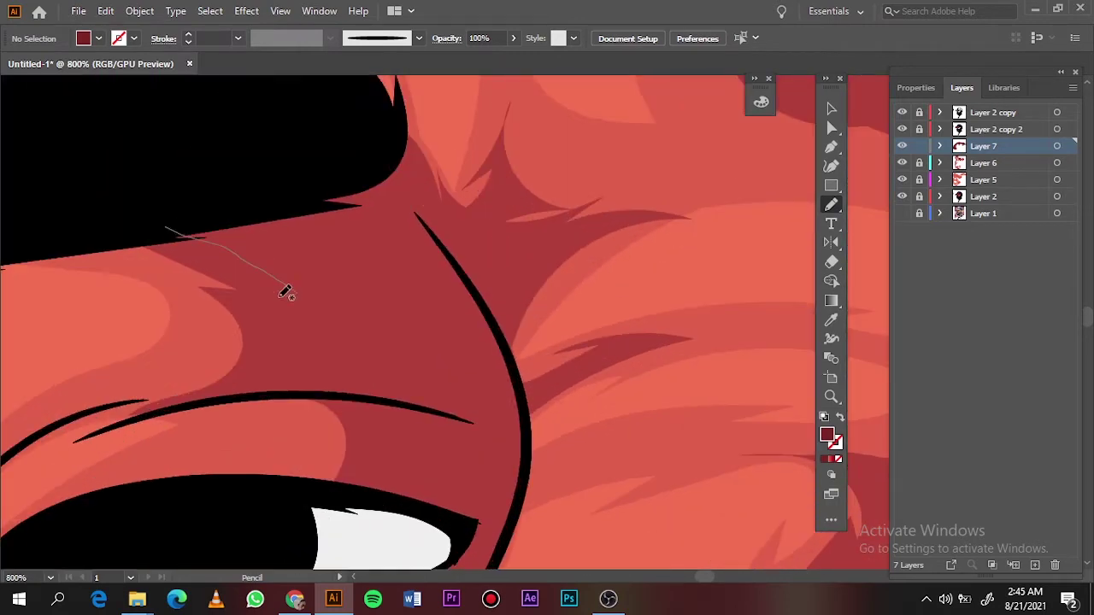
drag(473, 237, 470, 239)
key(ctrl+0)
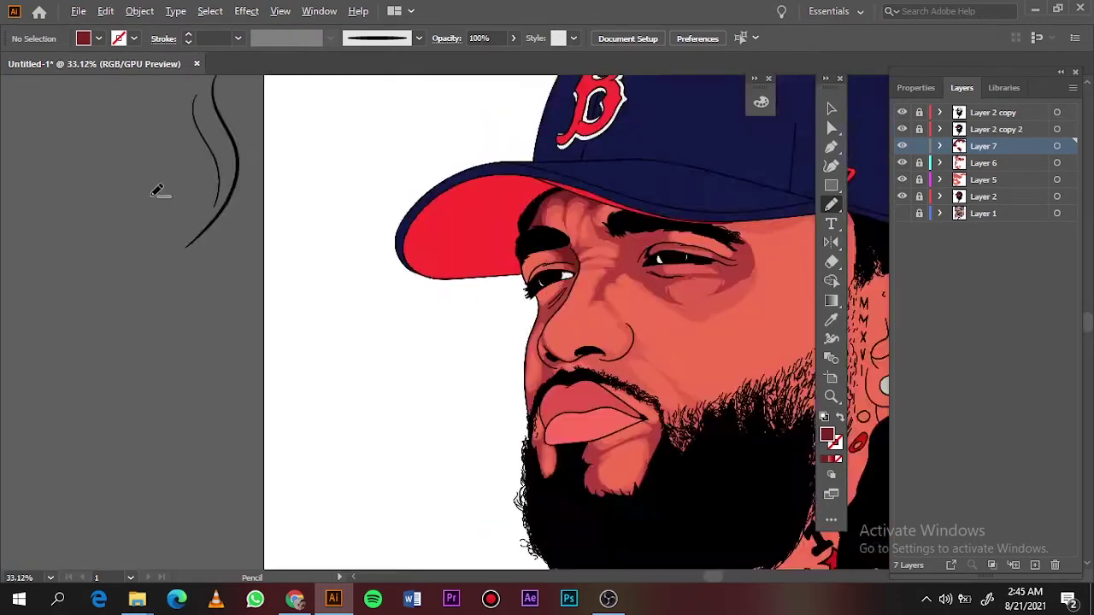
Draw a dark shadow shape beside the eye
scroll(483, 147, up, 5)
drag(377, 361, 465, 280)
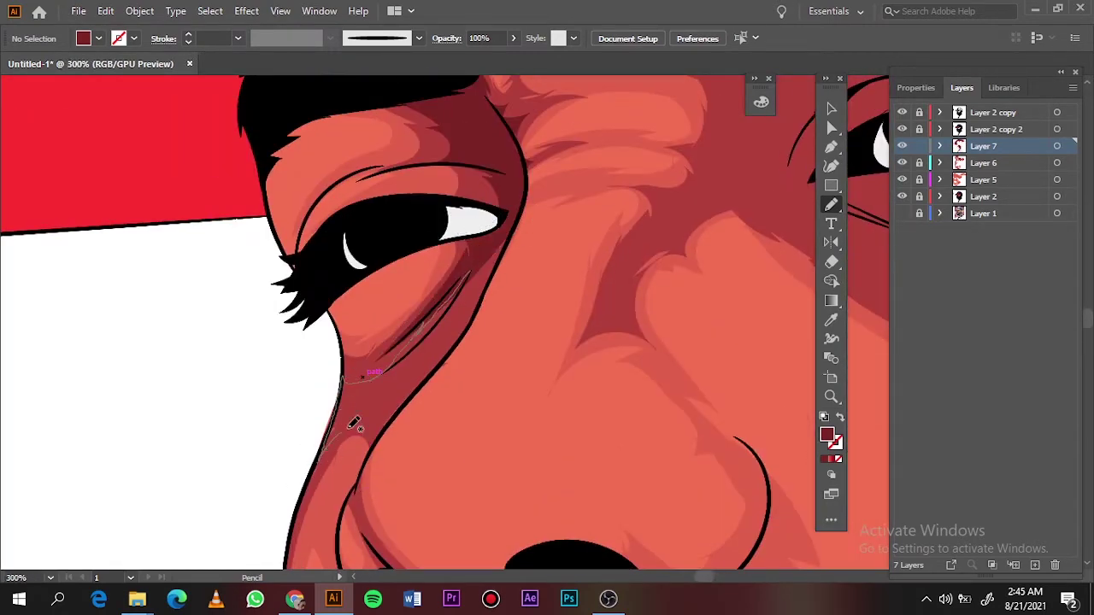
drag(506, 218, 508, 216)
key(ctrl+0)
scroll(453, 255, up, 6)
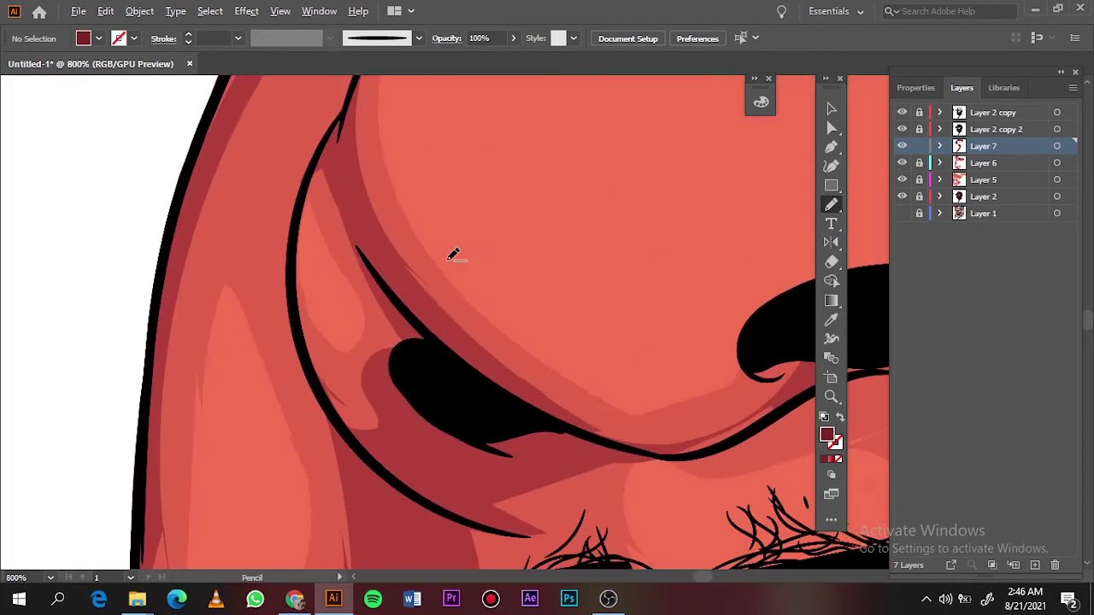
drag(509, 526, 510, 527)
key(ctrl+0)
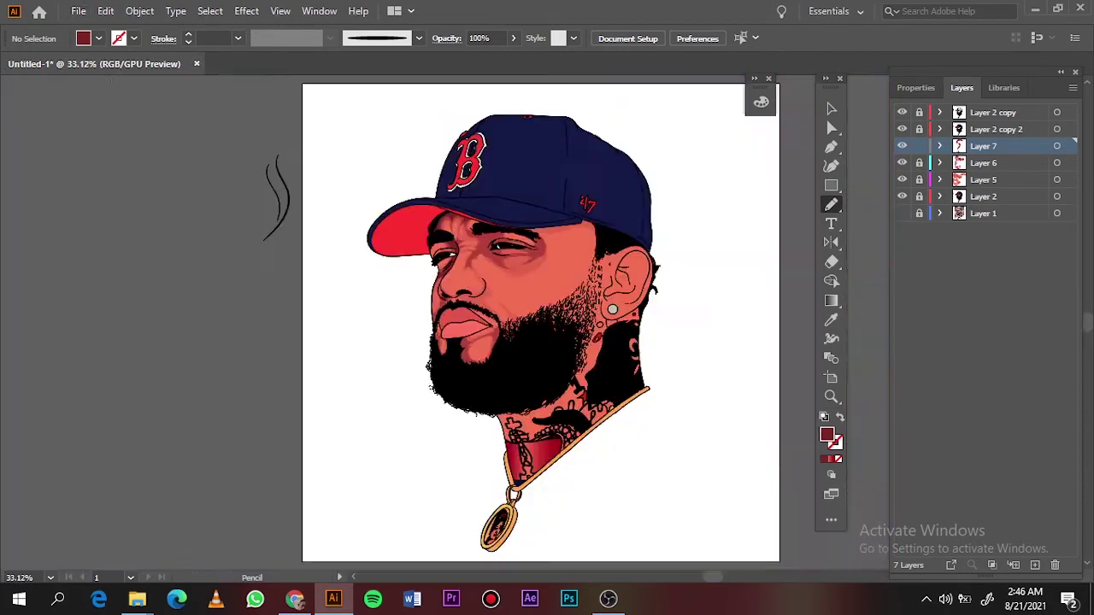
Add dark-red shadows along the nose curve, nostril, and the cheek beside the beard
scroll(671, 179, up, 5)
drag(622, 324, 616, 326)
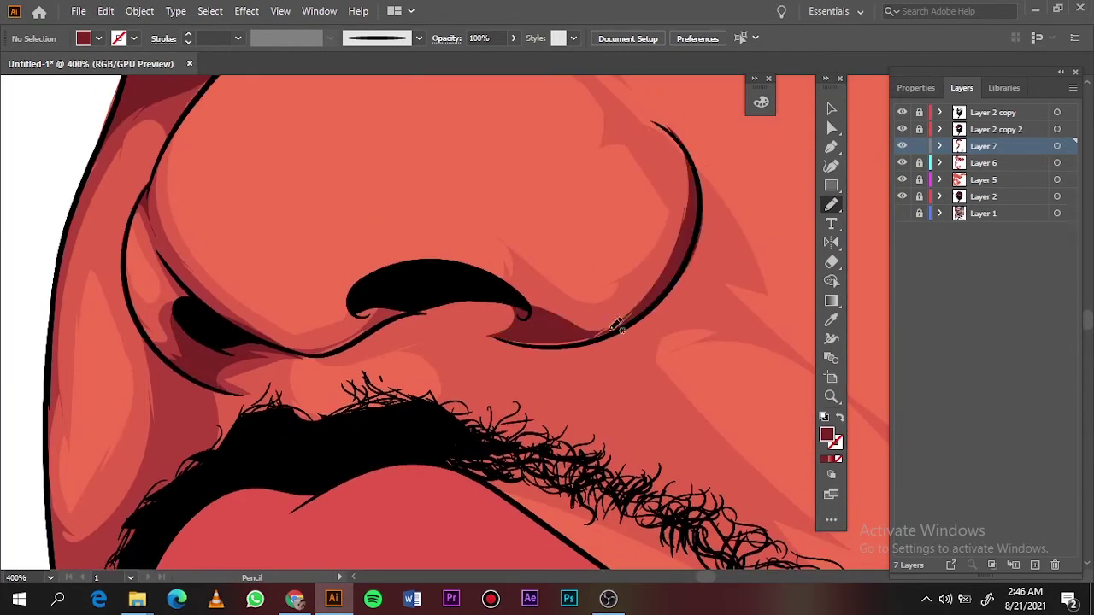
drag(314, 352, 315, 352)
key(ctrl+0)
scroll(376, 325, up, 5)
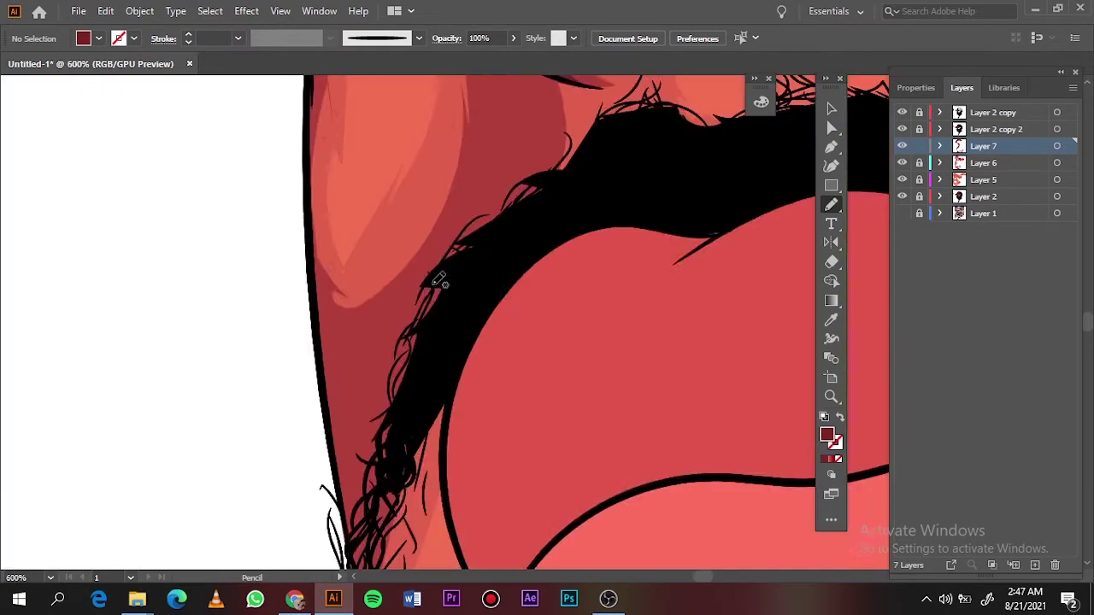
drag(351, 272, 384, 317)
drag(384, 444, 383, 444)
key(ctrl+0)
Draw shadow shapes beside the chin and under the moustache, then make Layer 6 active
scroll(365, 387, up, 5)
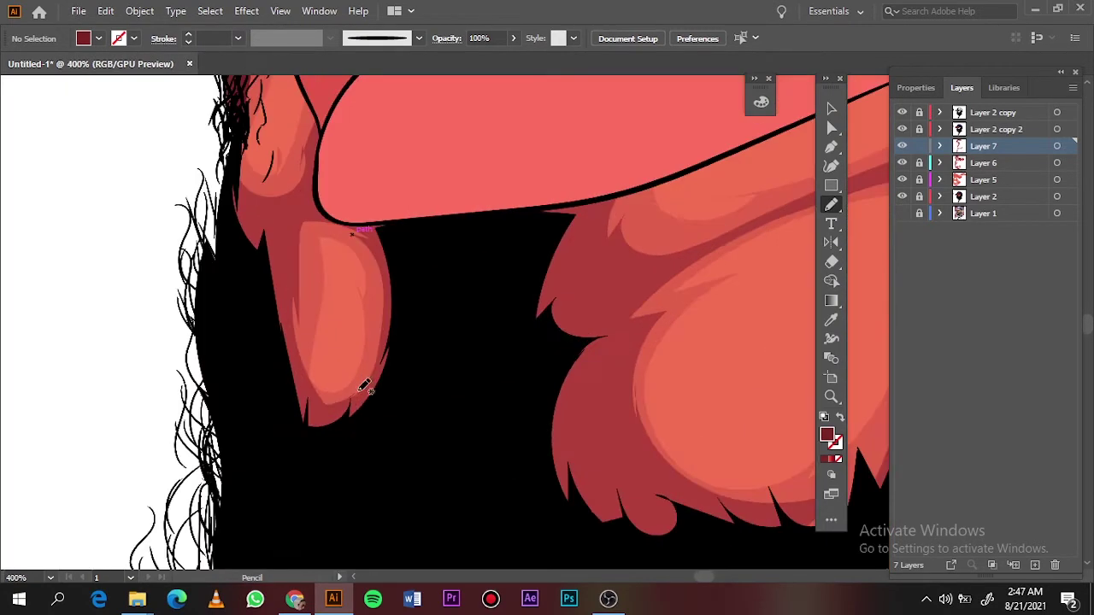
drag(320, 201, 320, 200)
drag(578, 287, 488, 269)
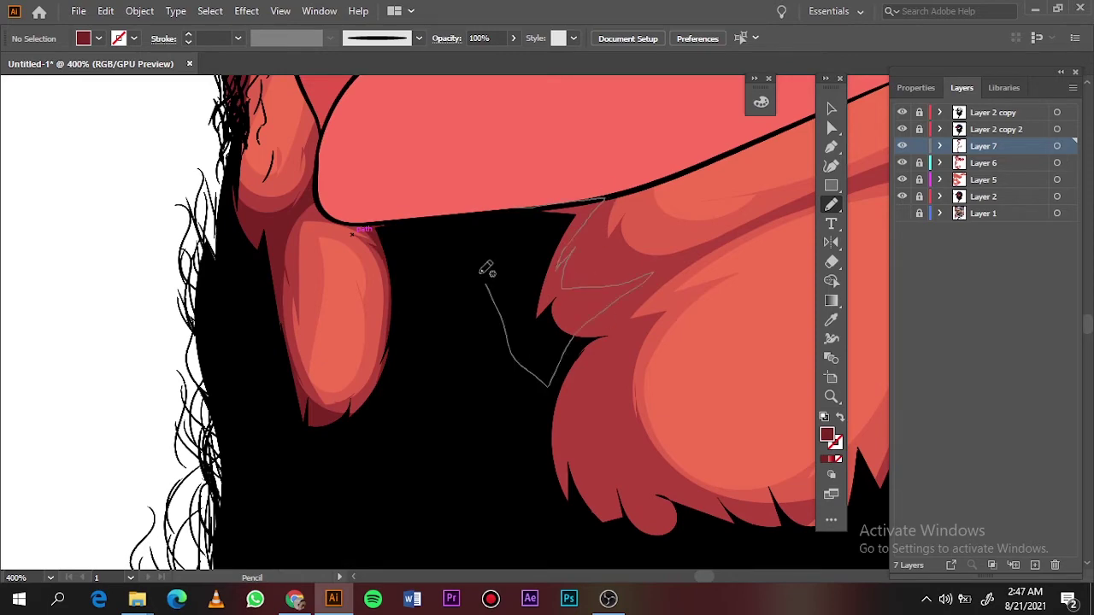
scroll(567, 248, down, 3)
scroll(568, 248, right, 3)
drag(457, 352, 457, 352)
key(ctrl+0)
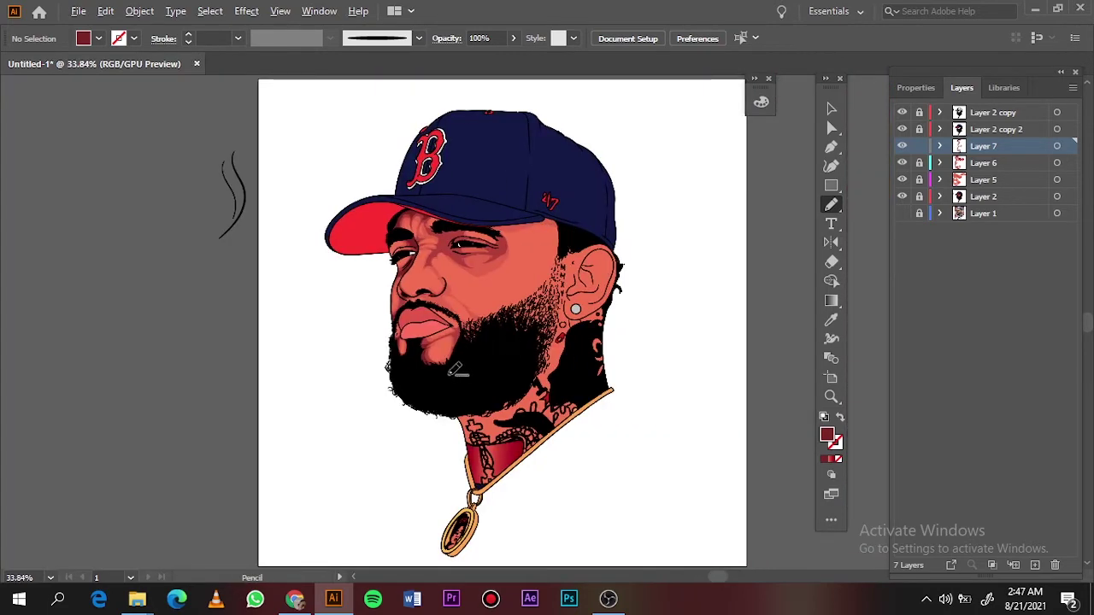
scroll(410, 407, up, 5)
key(ctrl+0)
click(831, 108)
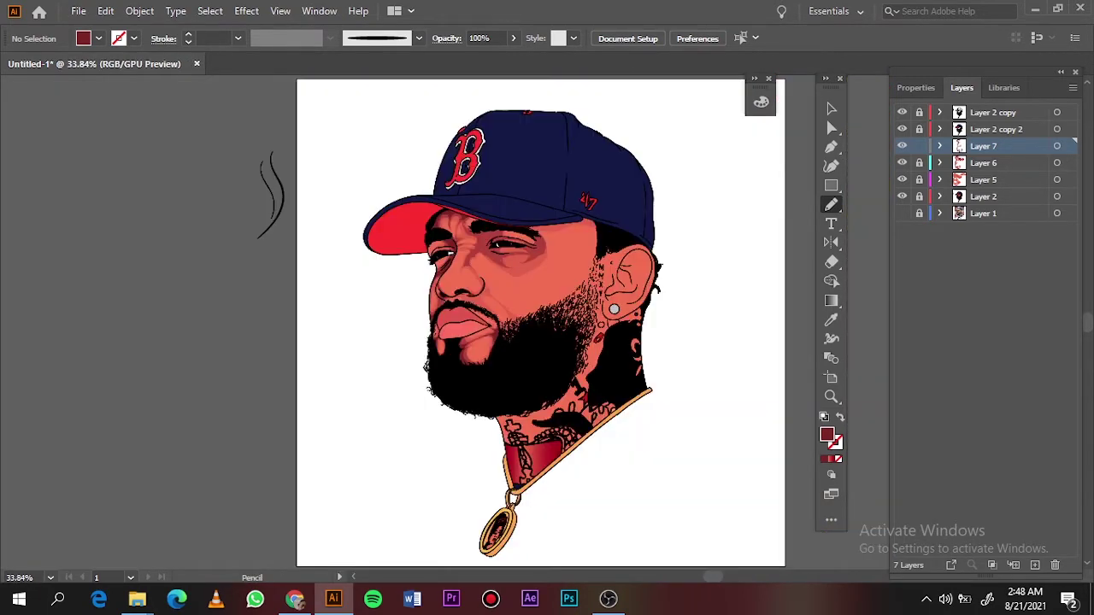
On Layer 6, draw a shadow along the moustache curve
click(1043, 162)
scroll(474, 308, up, 8)
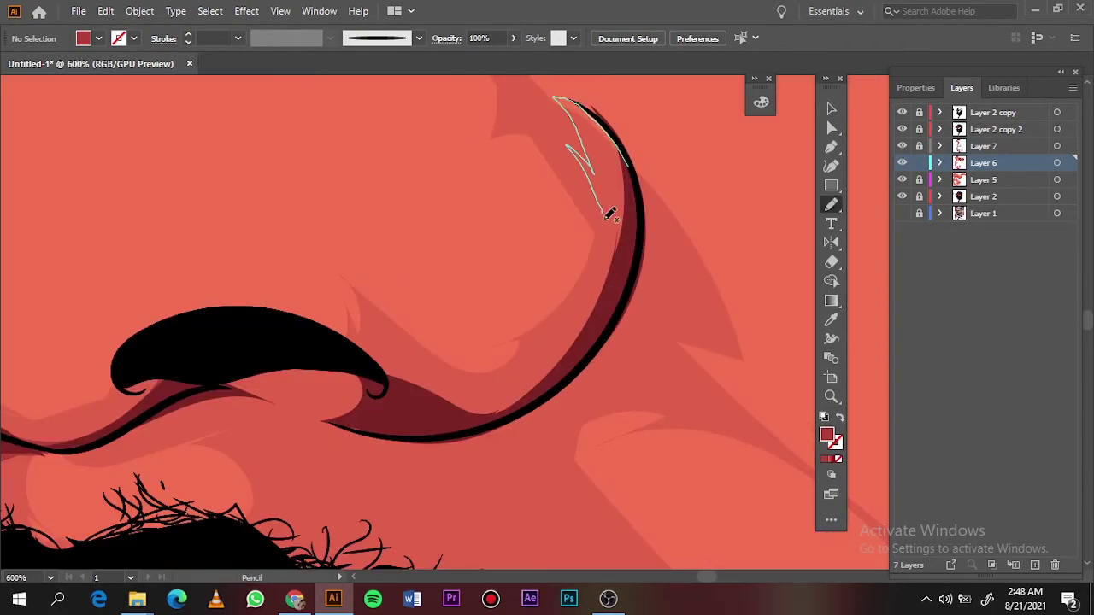
drag(386, 339, 383, 342)
key(ctrl+0)
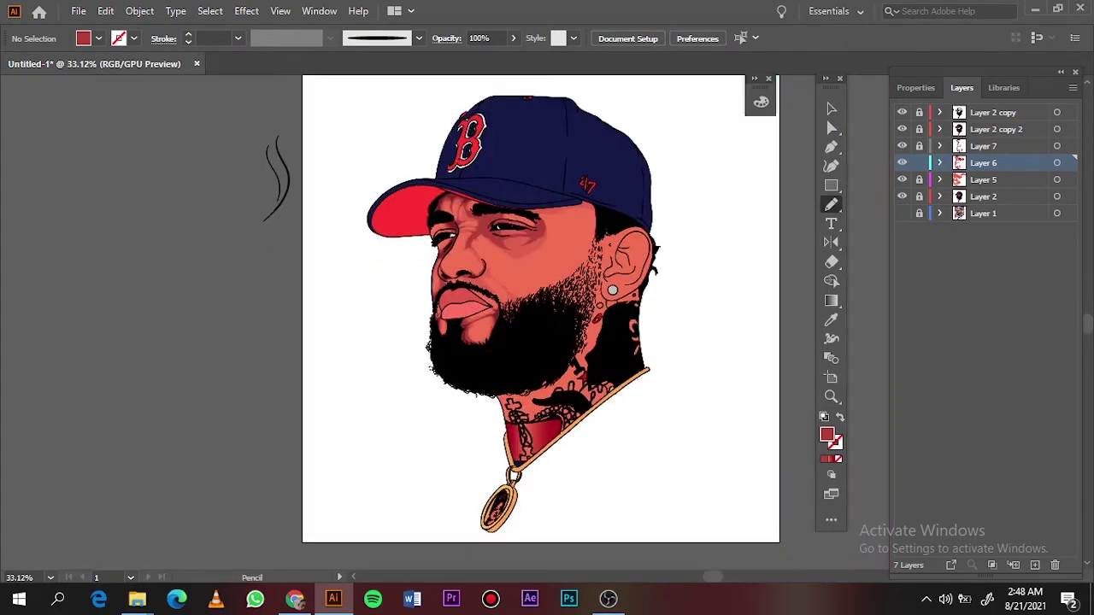
On Layer 7, draw shadows at the eye's outer corner and along the upper eyelid crease
click(983, 147)
key(v)
scroll(488, 232, up, 8)
scroll(556, 234, down, 3)
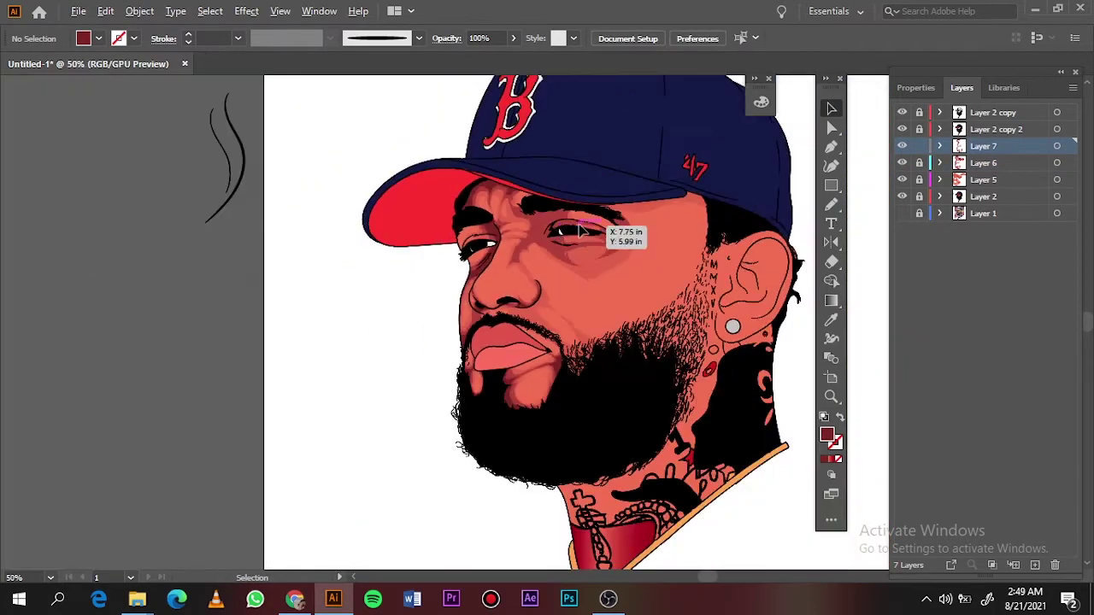
scroll(580, 231, up, 2)
scroll(461, 122, up, 2)
key(n)
drag(416, 249, 312, 383)
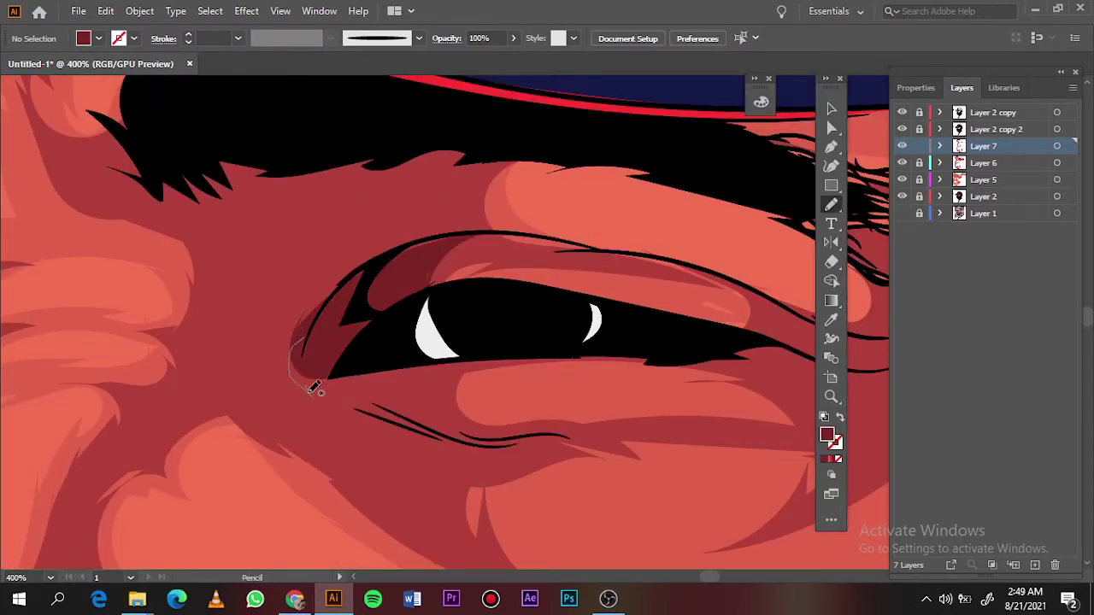
scroll(483, 253, right, 5)
drag(218, 325, 301, 282)
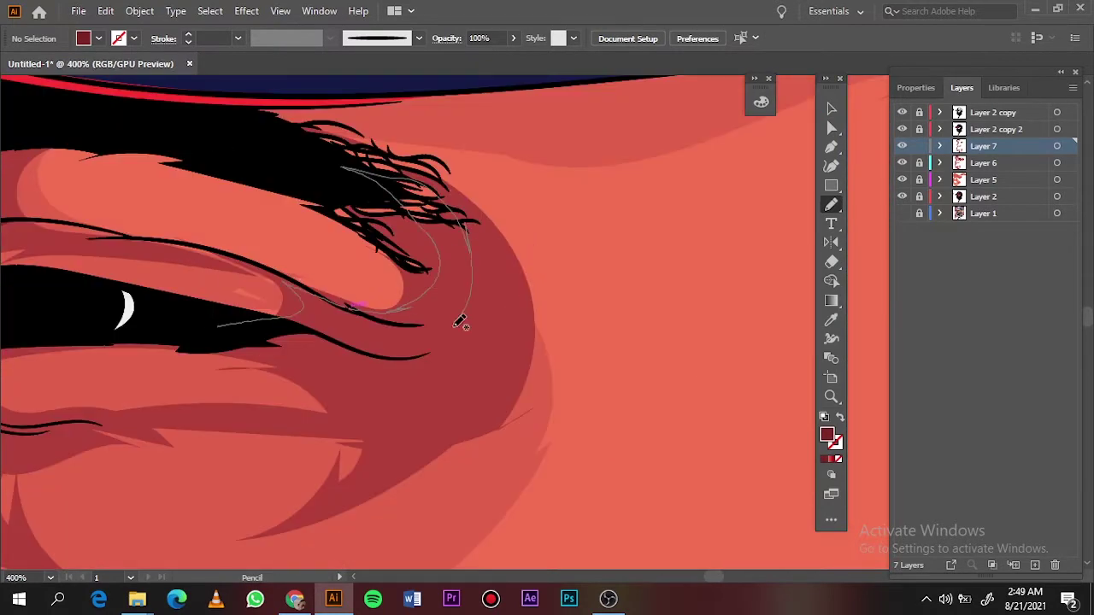
drag(460, 321, 427, 329)
Add more dark fill along the lid crease and below the brow, then reveal the reference photo
drag(362, 195, 438, 336)
drag(401, 414, 214, 346)
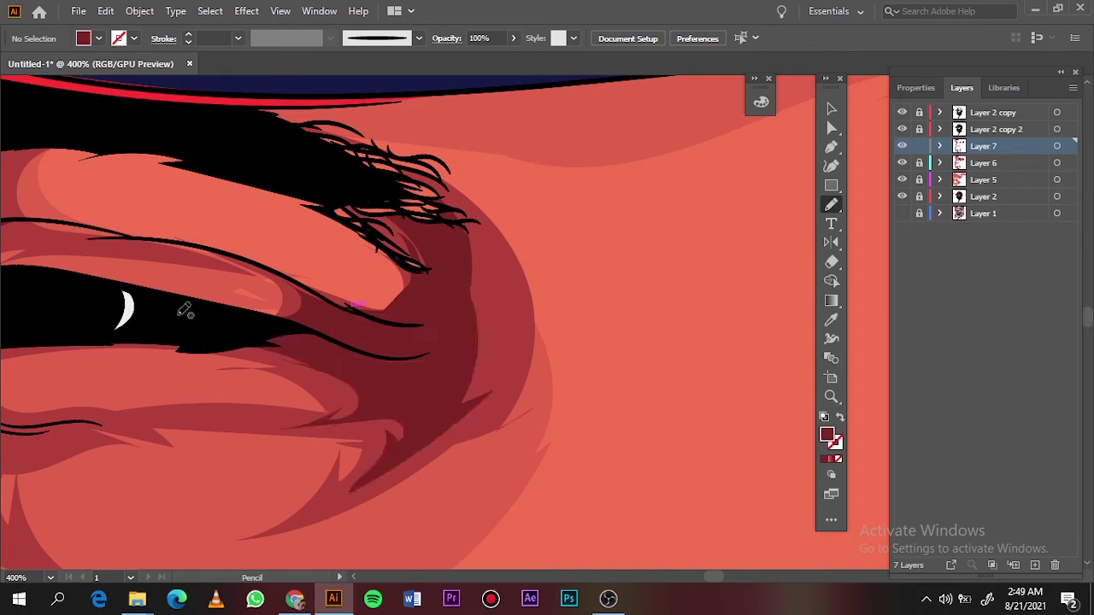
key(ctrl+0)
drag(902, 196, 902, 213)
Draw shadow shapes inside the ear's inner fold
scroll(692, 299, up, 8)
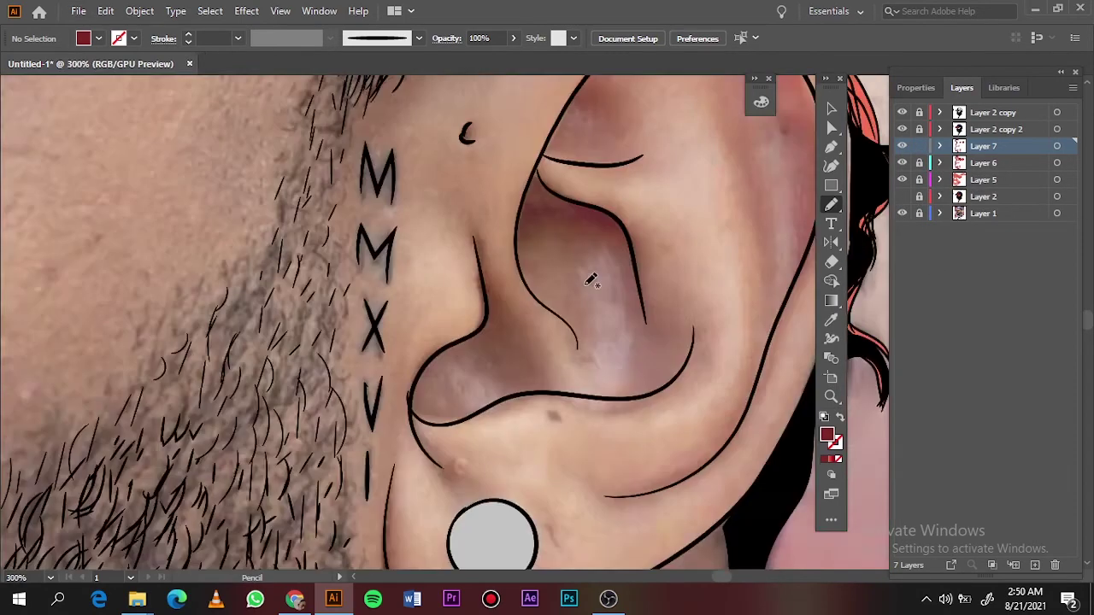
drag(521, 291, 418, 386)
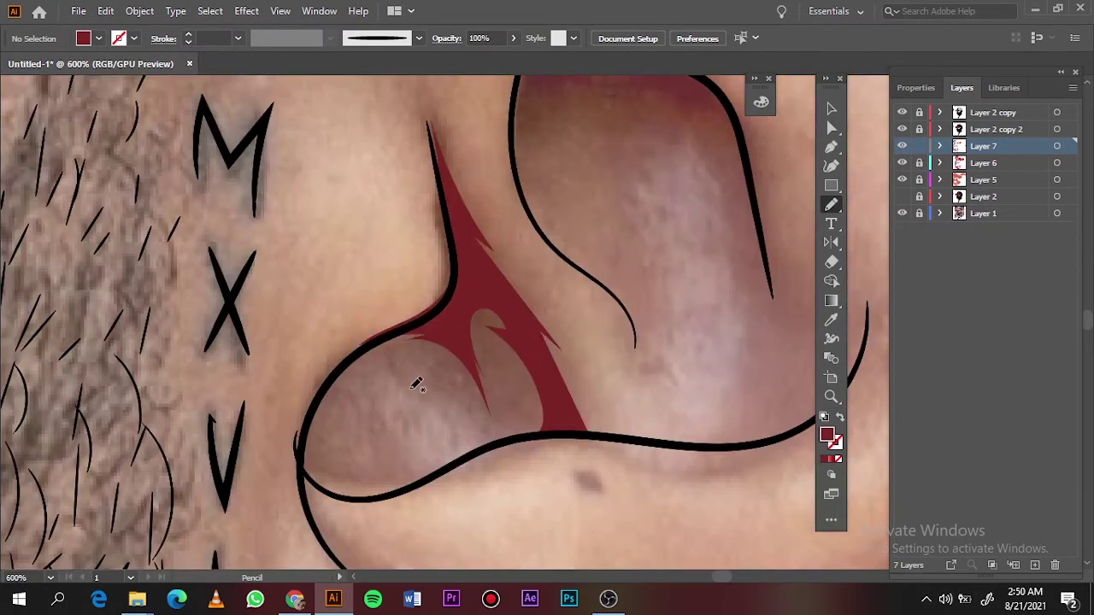
scroll(464, 244, right, 5)
scroll(464, 244, up, 2)
drag(293, 331, 434, 282)
drag(315, 243, 312, 246)
key(ctrl+0)
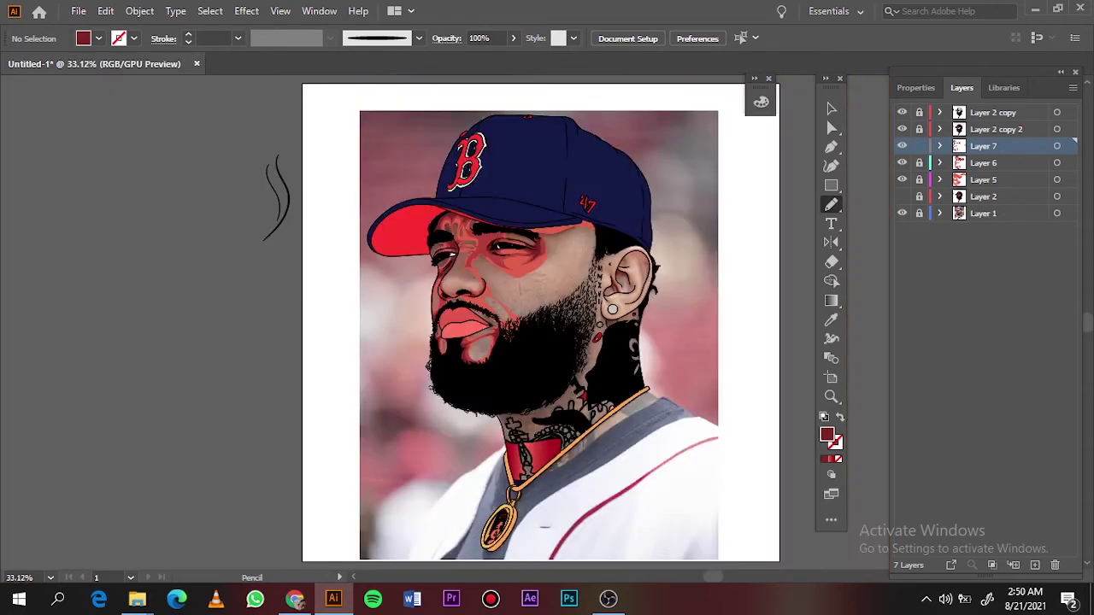
Draw closed shadow shapes along the ear's upper fold
scroll(638, 259, up, 8)
drag(647, 359, 643, 395)
scroll(537, 395, down, 3)
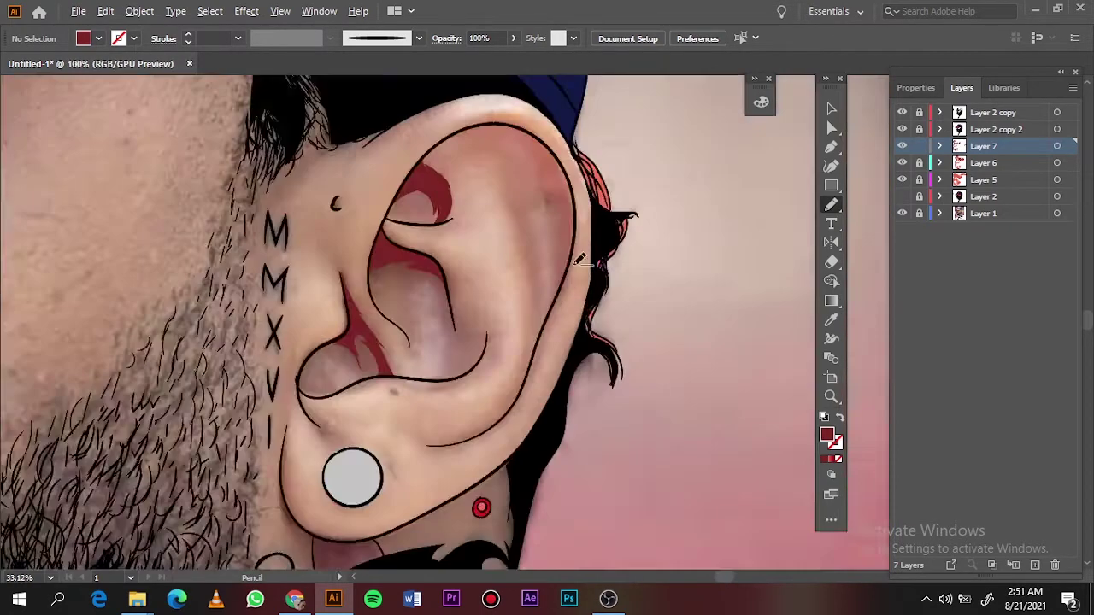
drag(538, 388, 537, 393)
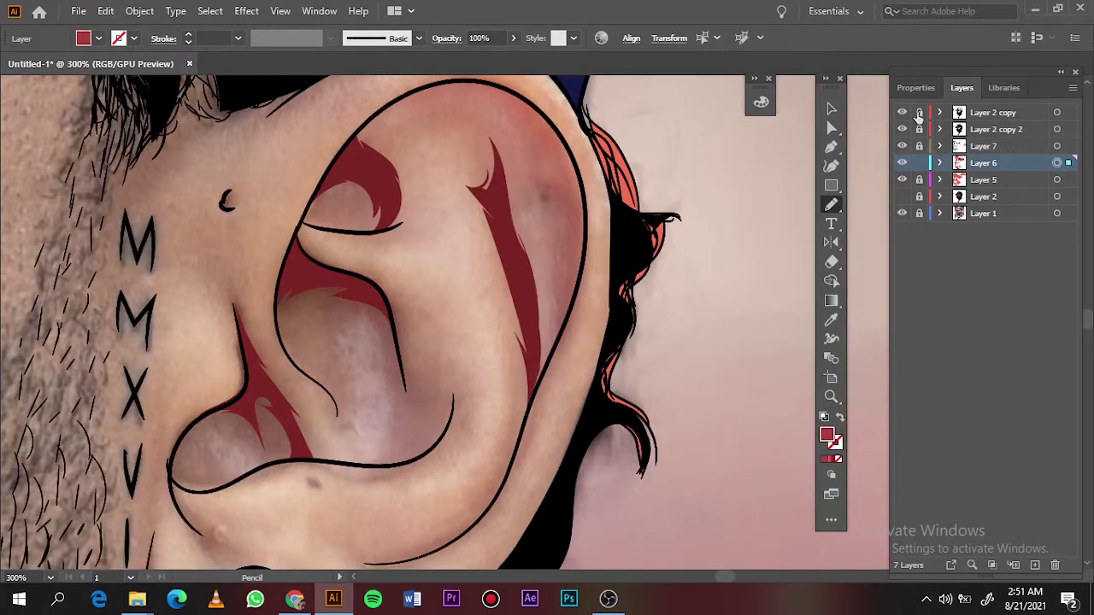
drag(326, 167, 316, 196)
drag(396, 109, 390, 107)
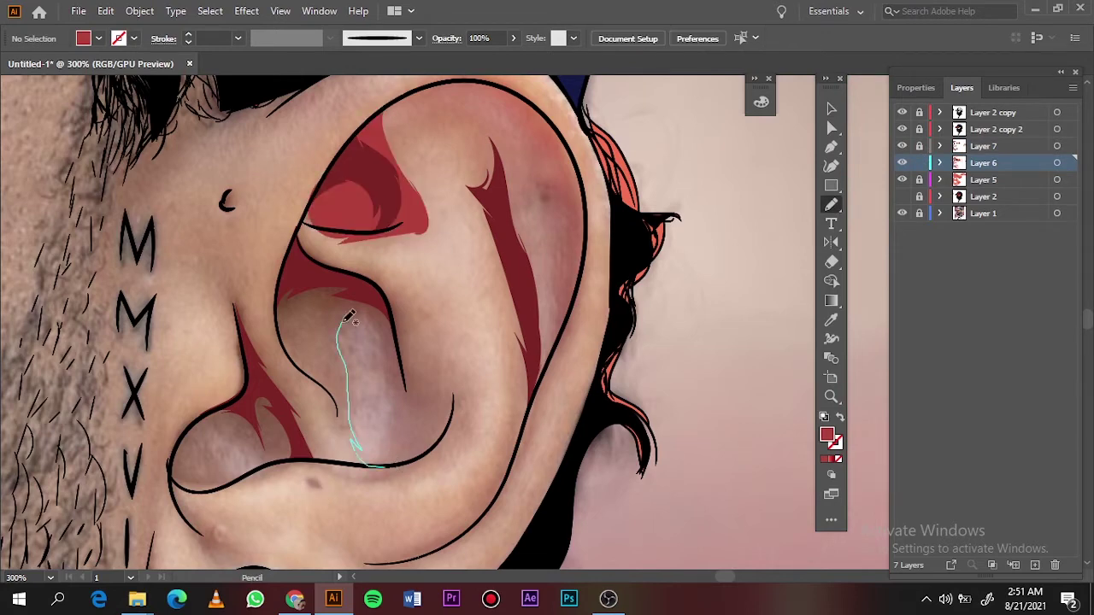
Draw a shadow shape from the lower ear upward along the inner ear
drag(357, 457, 363, 463)
drag(342, 448, 237, 289)
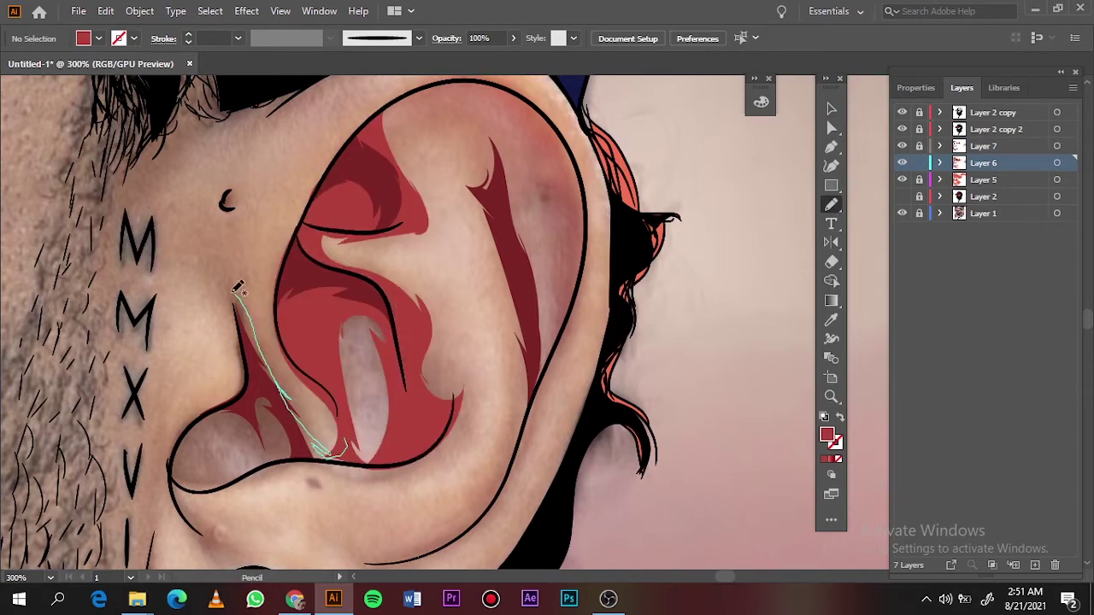
drag(299, 461, 299, 461)
key(ctrl+0)
Compare the flat colour artwork against the reference photo, zoomed in on the ear
click(902, 197)
click(902, 213)
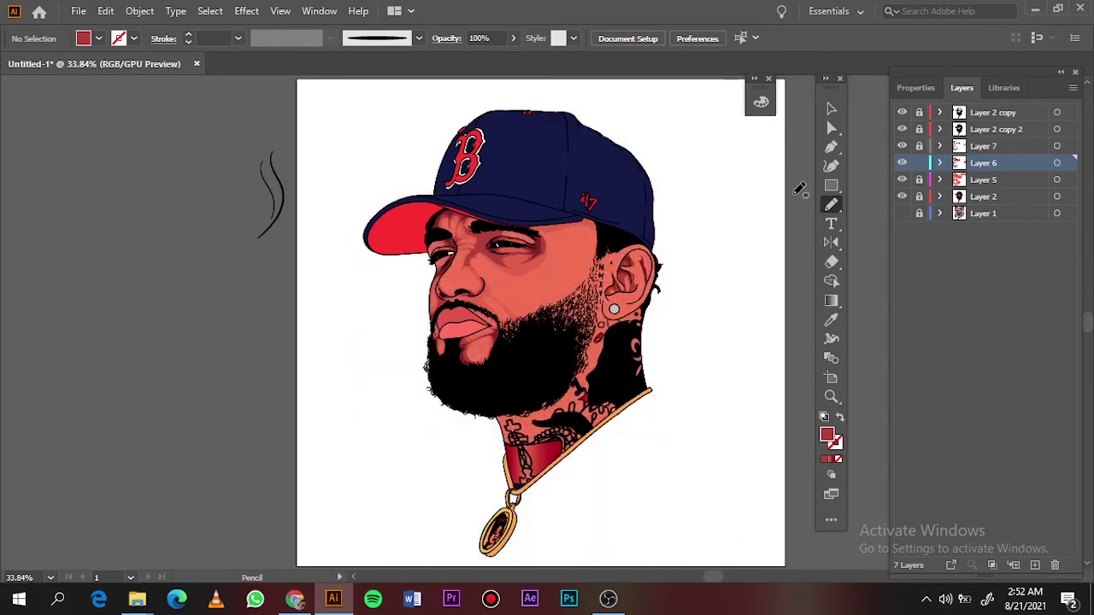
key(ctrl+plus)
key(ctrl+plus)
click(902, 213)
click(902, 196)
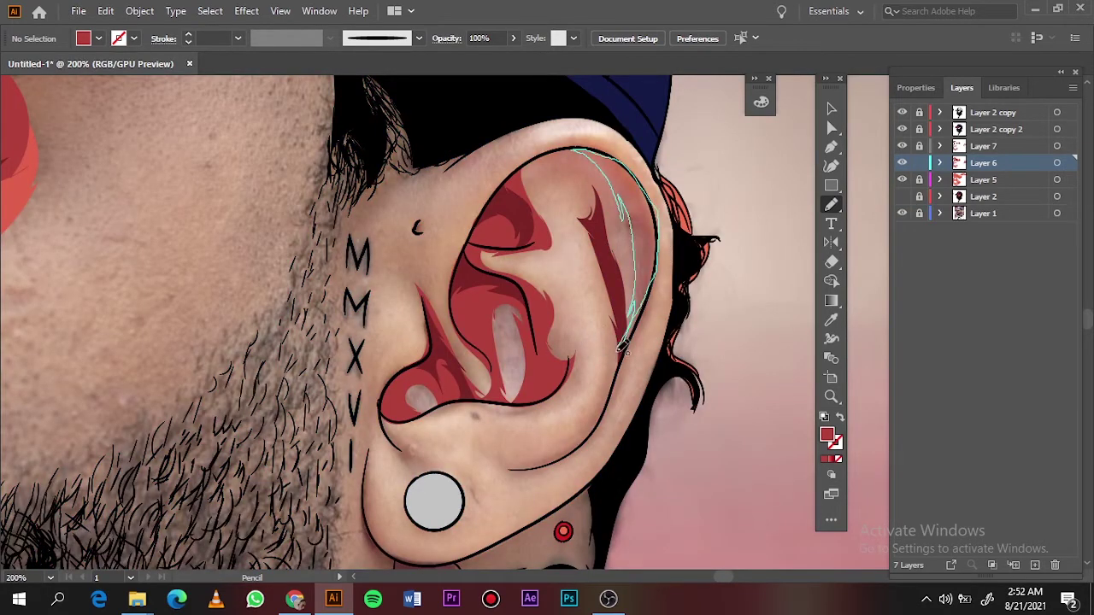
Add shadows along the ear's outer rim, down to the earlobe, and by the temple
drag(622, 346, 622, 346)
drag(590, 179, 556, 231)
mouse_move(617, 279)
mouse_down()
mouse_move(512, 481)
mouse_move(449, 461)
mouse_up()
drag(391, 435, 384, 423)
drag(478, 85, 376, 141)
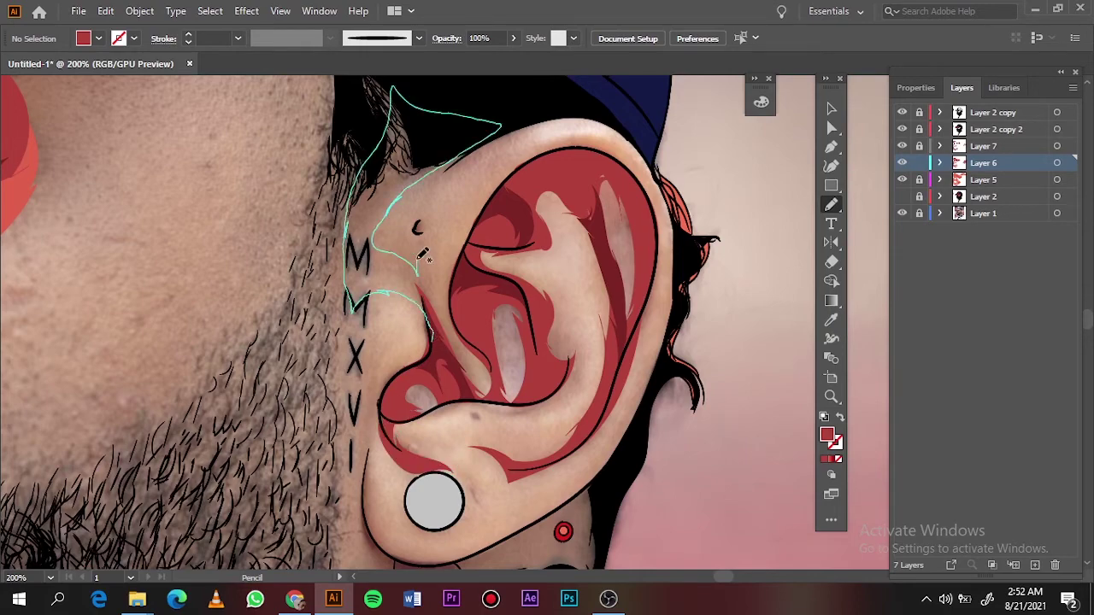
scroll(468, 500, down, 5)
drag(404, 384, 440, 394)
key(ctrl+0)
Show the flat colour artwork again, then unlock Layer 5 and make it active
key(v)
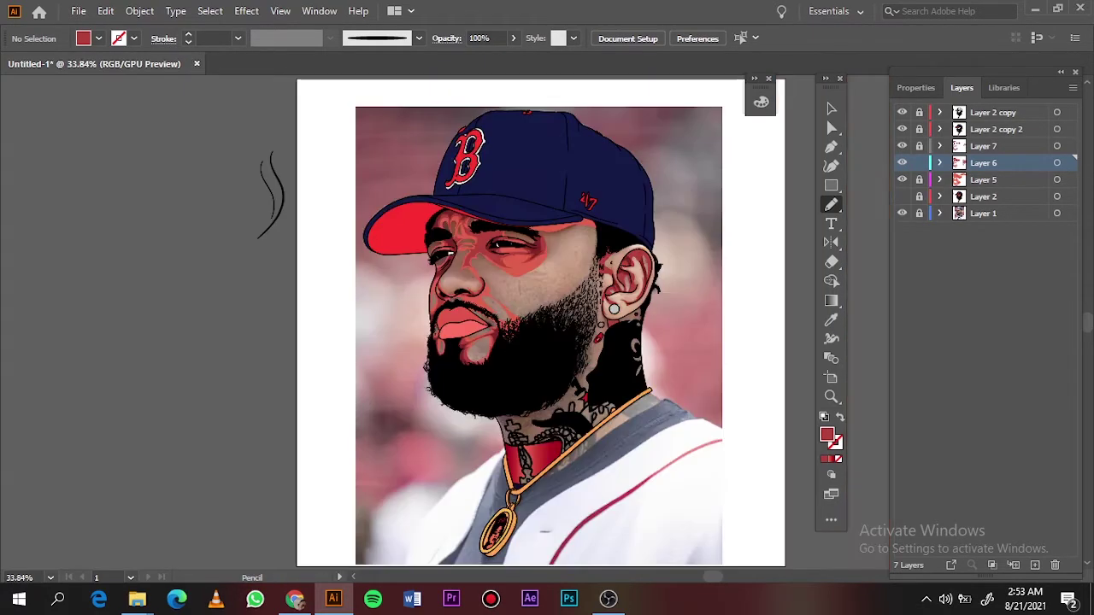
click(901, 197)
click(918, 179)
click(1057, 180)
click(785, 182)
On Layer 5, draw a lighter tone shape above the earlobe
scroll(659, 476, up, 7)
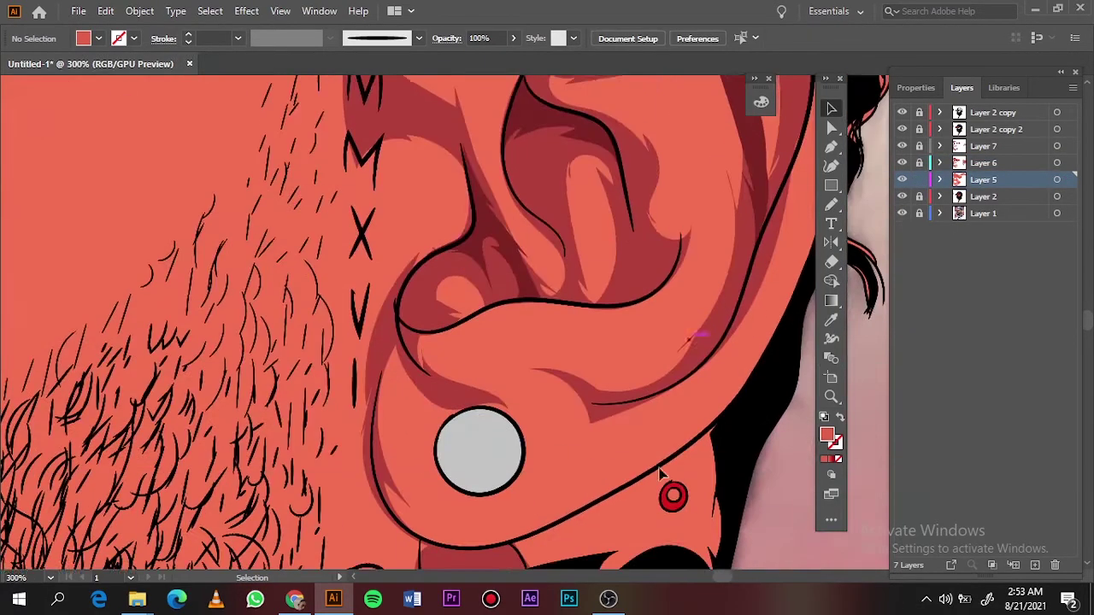
scroll(479, 385, down, 2)
key(n)
drag(410, 254, 414, 261)
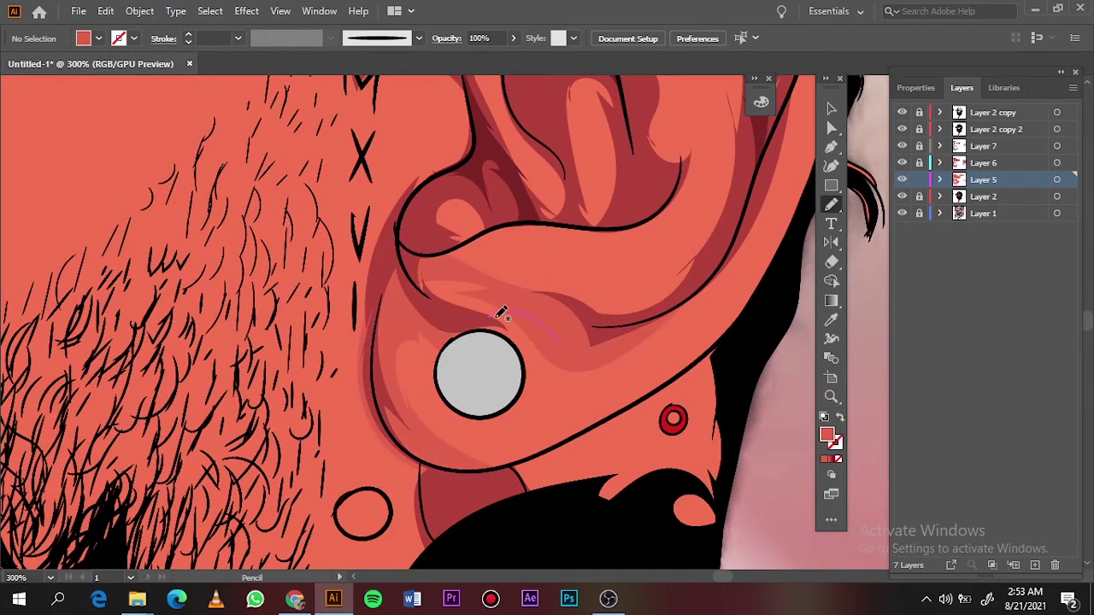
key(ctrl+0)
Over the reference photo, add lighter tone shapes inside the ear and along its rim
scroll(512, 291, up, 7)
click(901, 197)
mouse_move(287, 449)
mouse_down()
mouse_move(342, 421)
mouse_move(254, 430)
mouse_up()
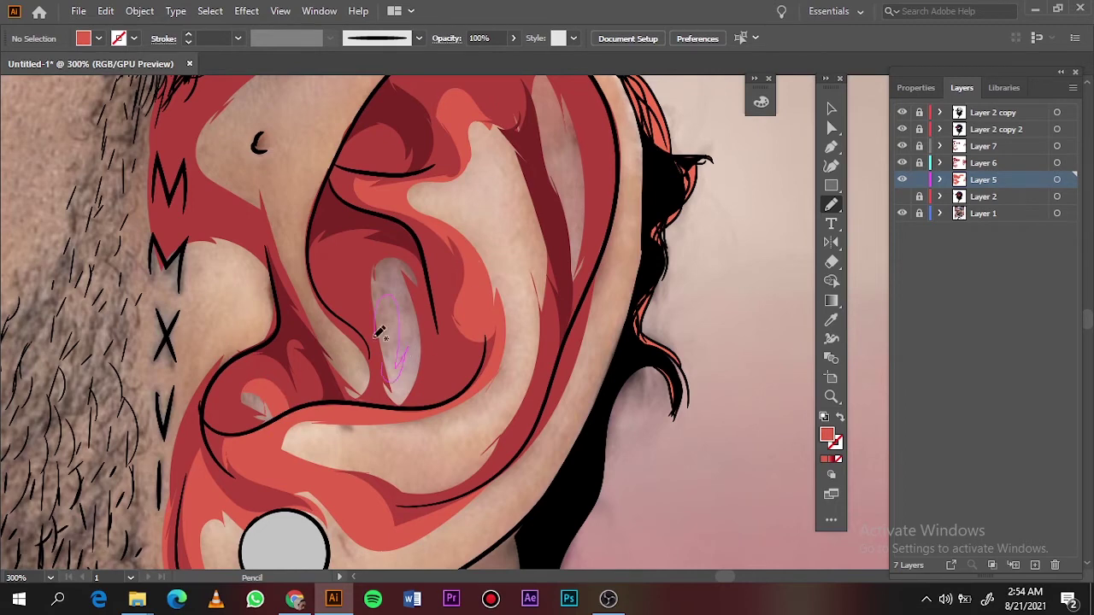
scroll(453, 342, up, 3)
scroll(523, 354, right, 2)
drag(512, 323, 511, 326)
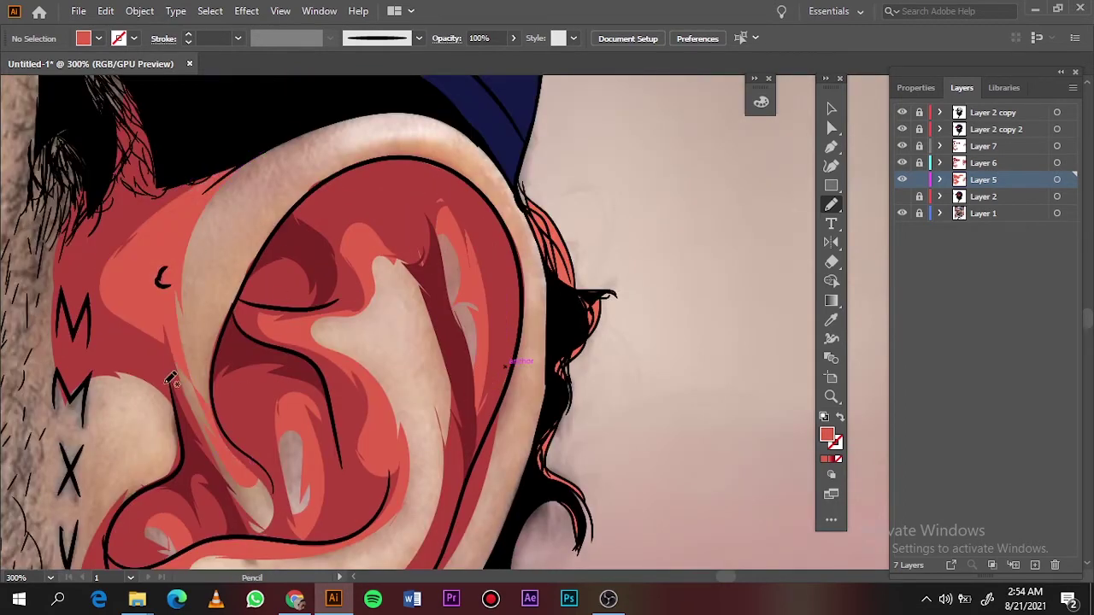
key(ctrl+0)
Show the flat artwork, hide the photo, lock Layer 5, and make Layer 6 active
click(902, 196)
click(904, 213)
click(919, 180)
click(982, 162)
Draw a shadow under the cap brim, then lock Layer 7 and make Layer 6 the drawing layer
scroll(513, 222, up, 5)
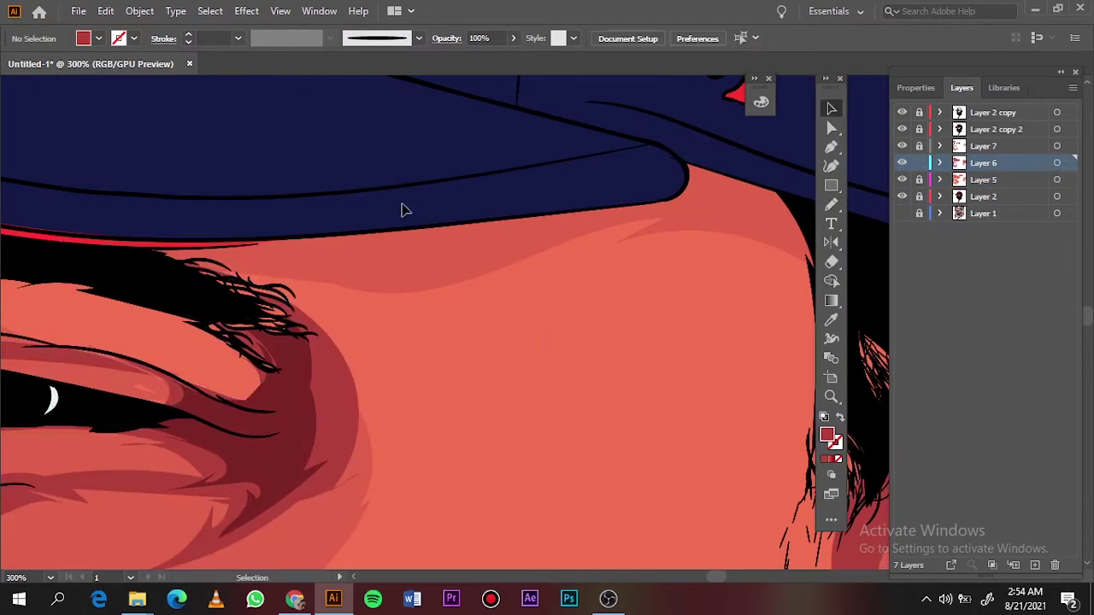
mouse_move(101, 238)
mouse_down()
mouse_move(676, 190)
mouse_move(147, 215)
mouse_up()
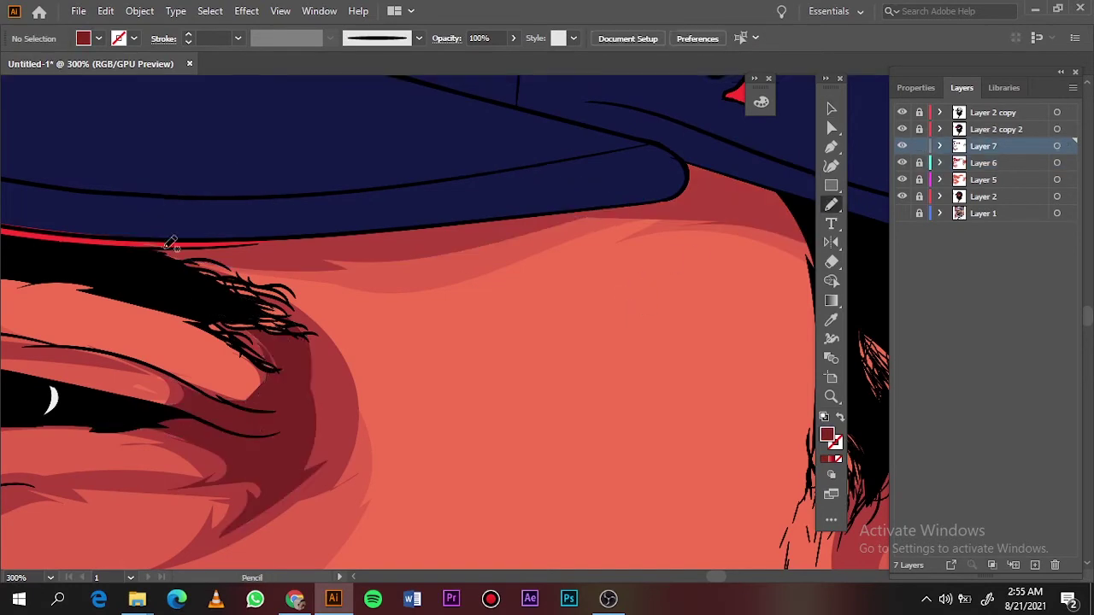
key(ctrl+0)
click(919, 146)
click(919, 163)
scroll(495, 295, up, 2)
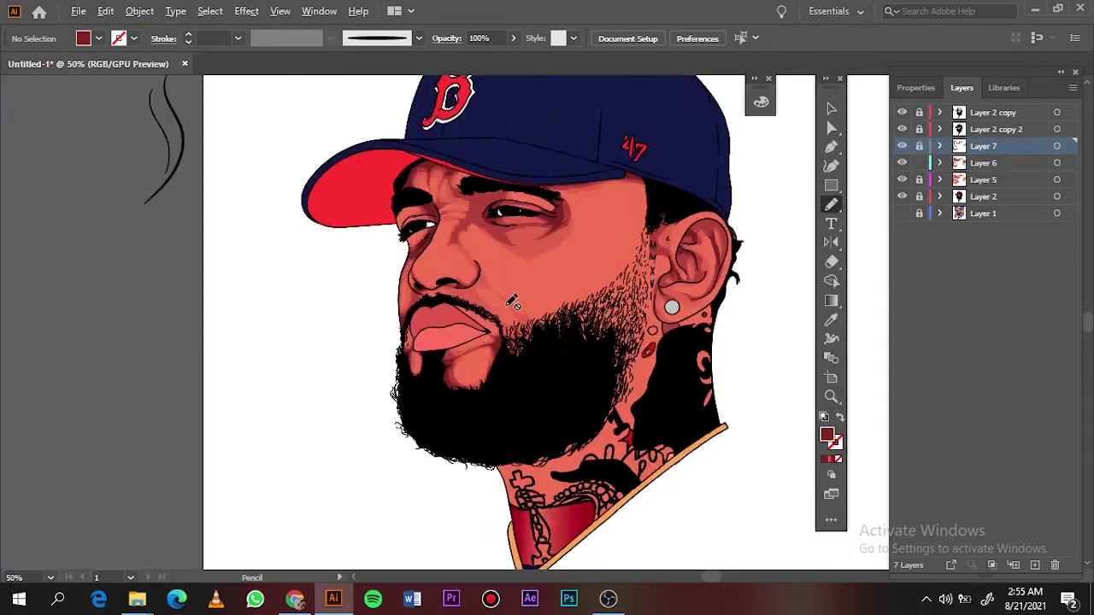
scroll(495, 295, up, 2)
scroll(495, 295, up, 2)
click(982, 162)
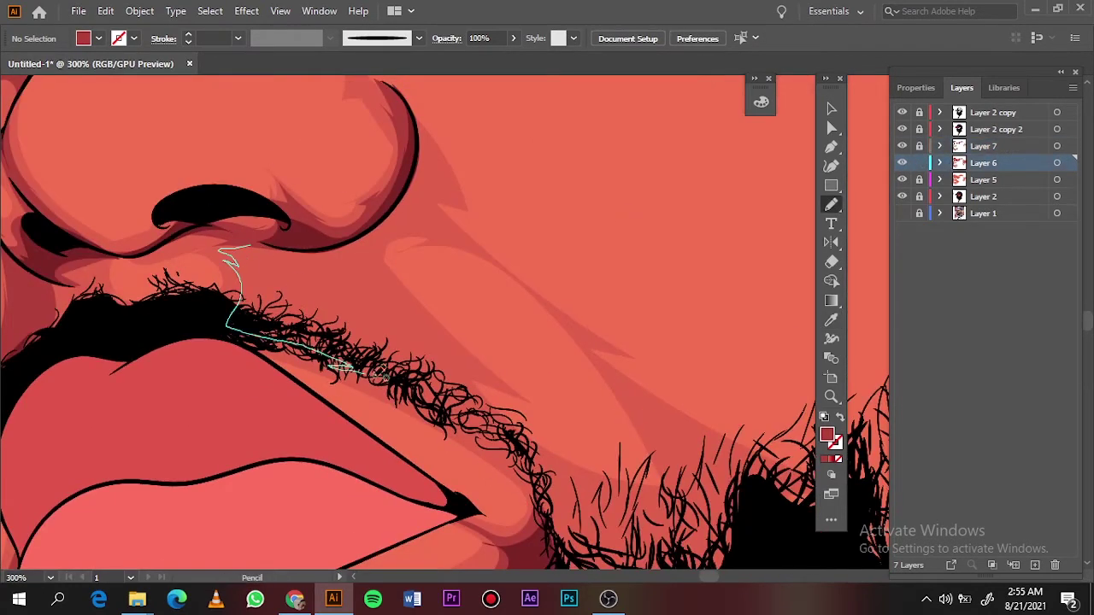
Draw a stroke along the moustache edge, then hide Layers 2 and 5 to reveal the photo
key(ctrl+0)
scroll(402, 281, up, 5)
drag(242, 316, 256, 352)
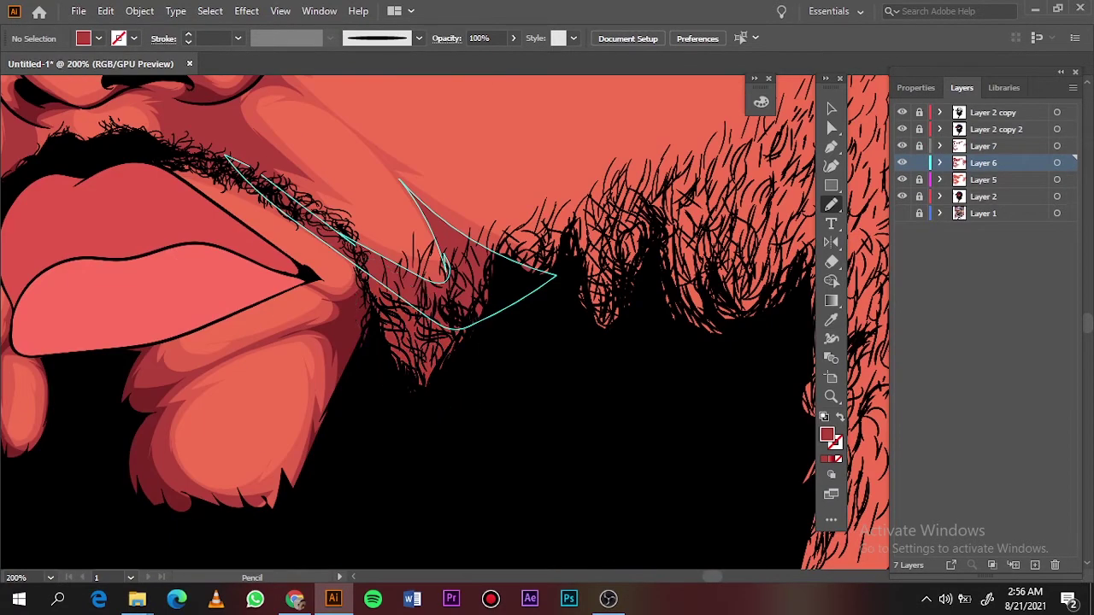
key(ctrl+0)
click(901, 197)
key(ctrl+1)
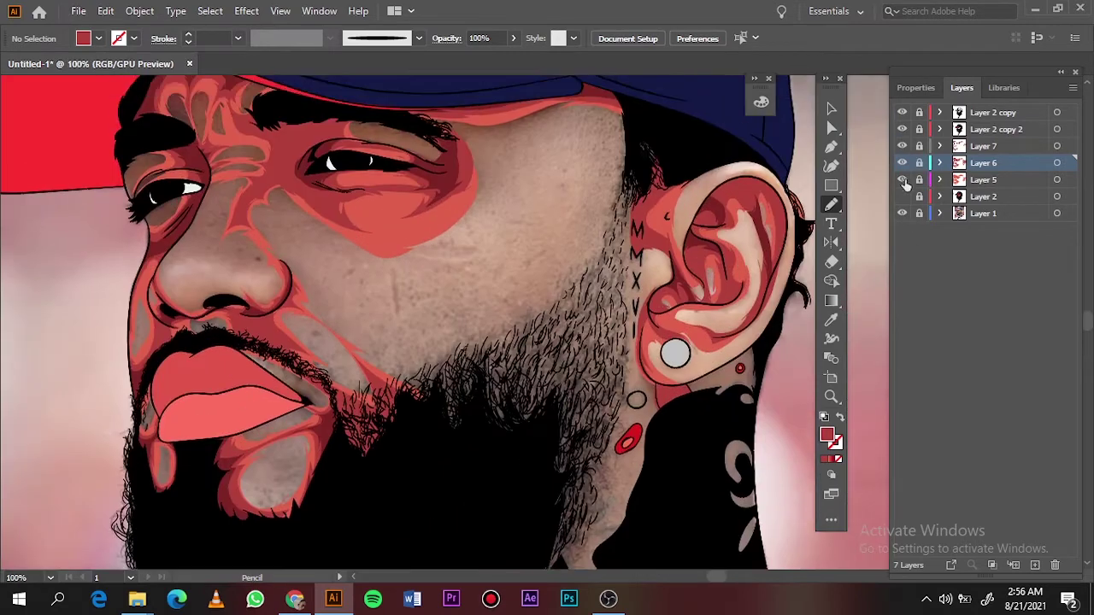
click(901, 180)
Create a new layer and set the fill to the salmon skin colour sampled from the face
key(ctrl+l)
key(i)
click(802, 387)
double_click(827, 434)
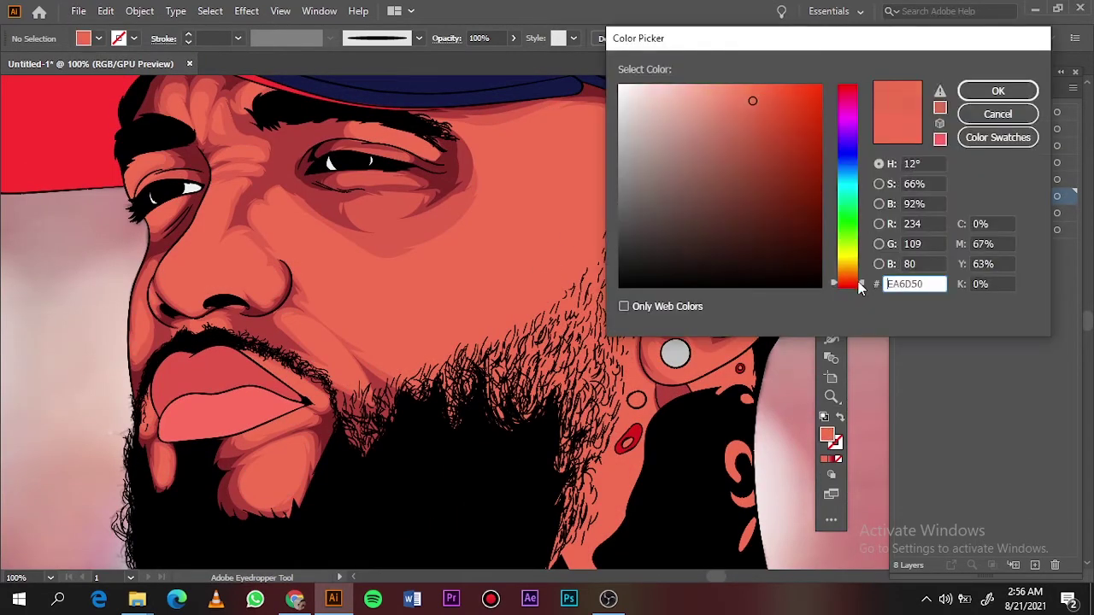
key(Return)
Draw salmon shading shapes above and below the eye, near the brow and around the nose
key(n)
scroll(171, 196, up, 3)
scroll(201, 260, up, 2)
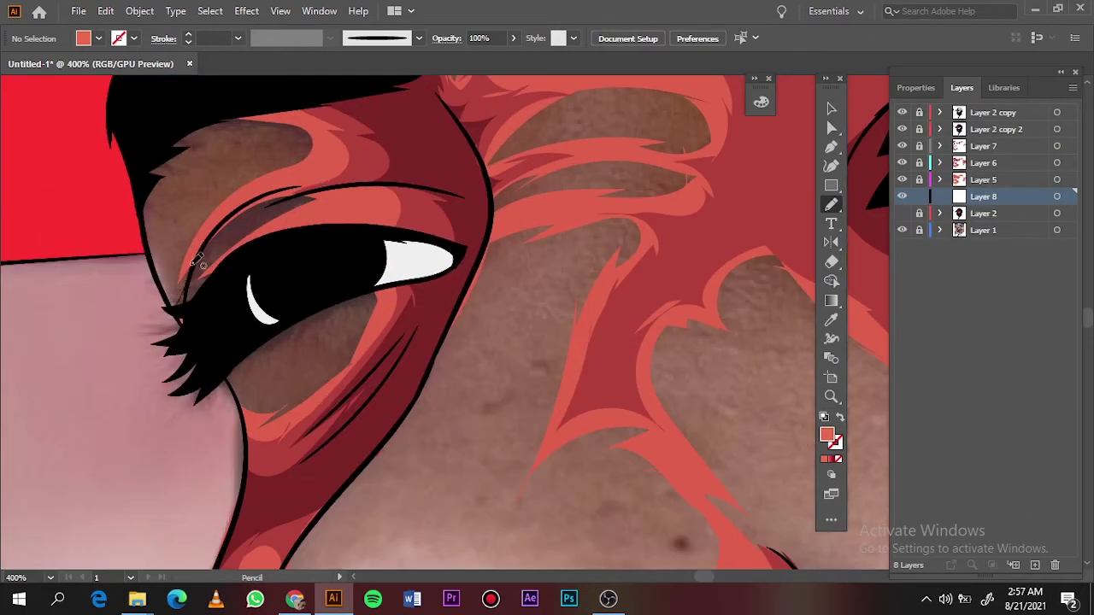
mouse_move(202, 261)
mouse_down()
mouse_move(171, 175)
mouse_move(196, 257)
mouse_up()
drag(332, 313, 325, 318)
mouse_move(547, 144)
mouse_down()
mouse_move(504, 171)
mouse_move(546, 144)
mouse_up()
scroll(507, 402, down, 5)
scroll(508, 402, up, 5)
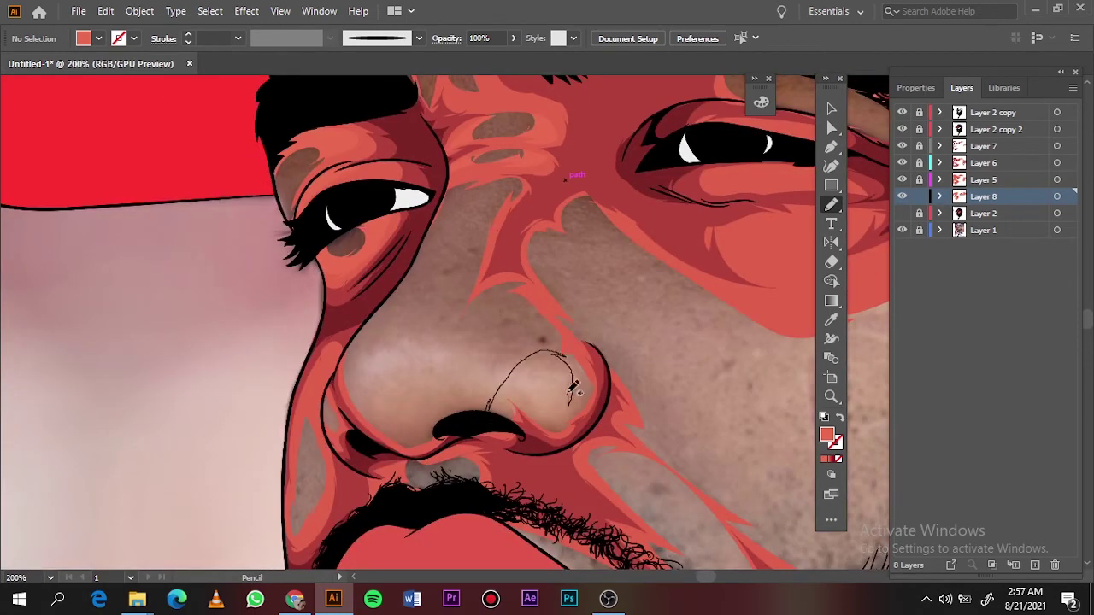
mouse_move(534, 289)
mouse_down()
mouse_move(483, 400)
mouse_move(350, 376)
mouse_move(374, 339)
mouse_up()
Cover the grey cheek patches and the area beside the nostril with red shading shapes
scroll(484, 169, down, 5)
click(901, 230)
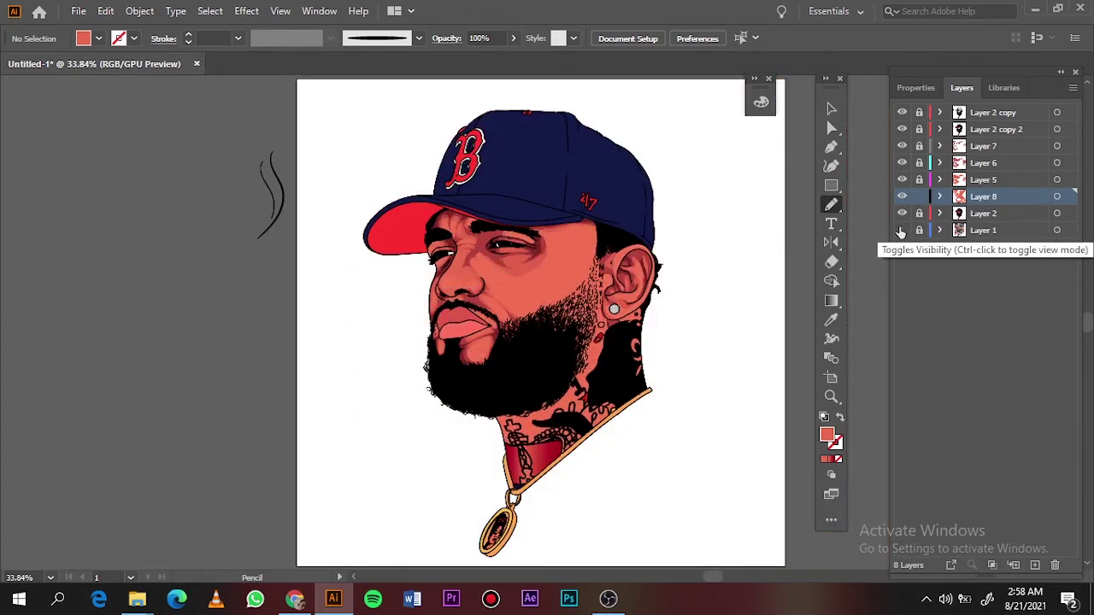
scroll(445, 277, up, 6)
drag(425, 172, 409, 168)
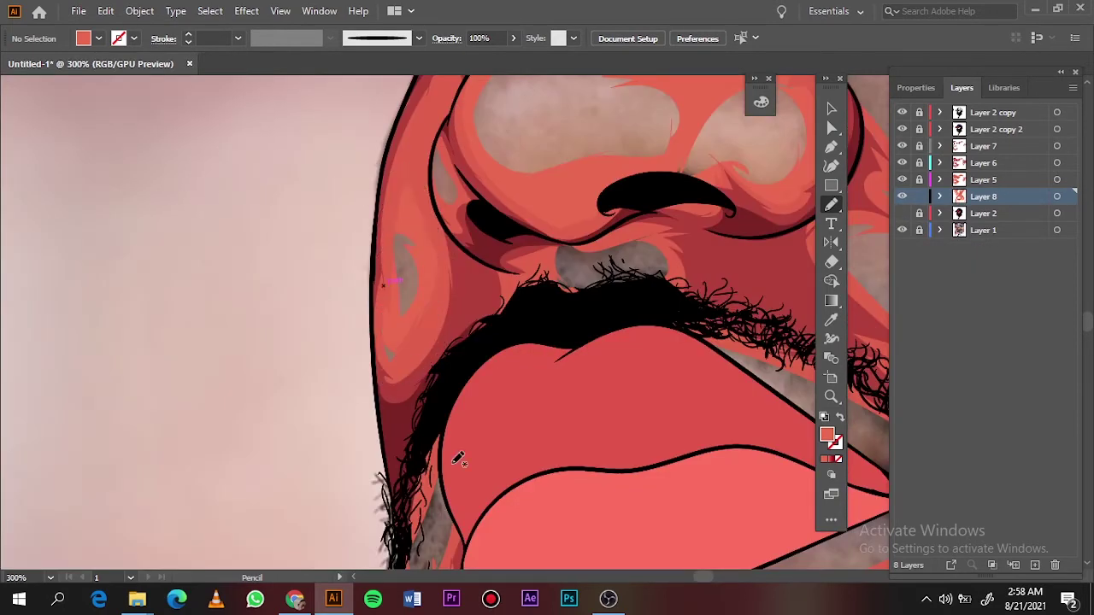
drag(686, 266, 611, 260)
scroll(619, 305, down, 3)
scroll(453, 290, down, 5)
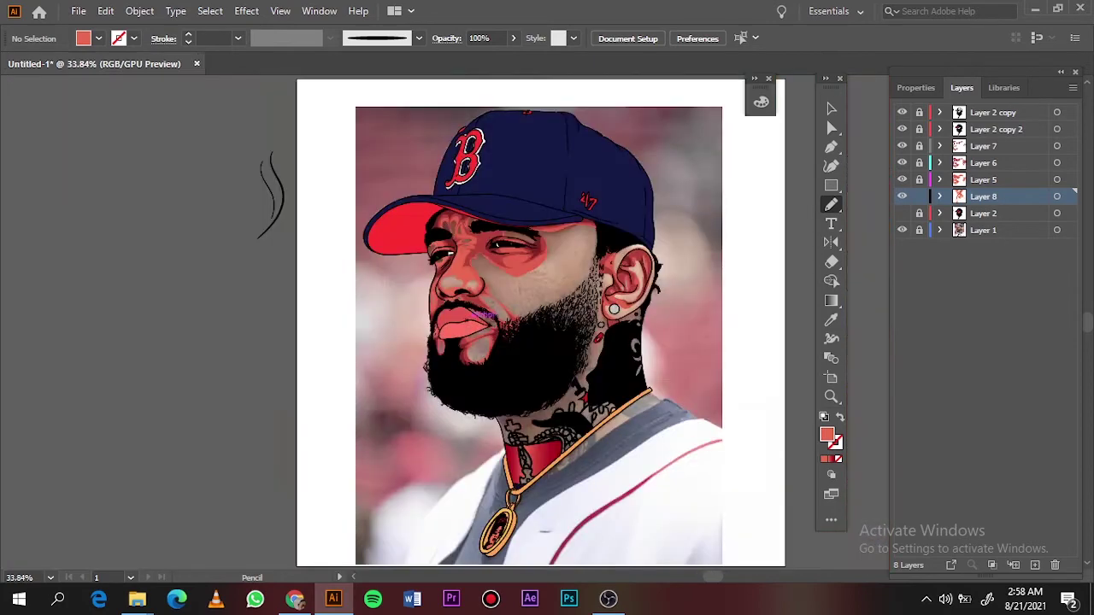
scroll(306, 346, up, 6)
drag(306, 346, 273, 369)
scroll(428, 256, down, 5)
scroll(268, 363, up, 4)
drag(339, 301, 317, 298)
Add shading near the ear and a long filled patch across the cheek, then preview without the photo
scroll(317, 298, right, 3)
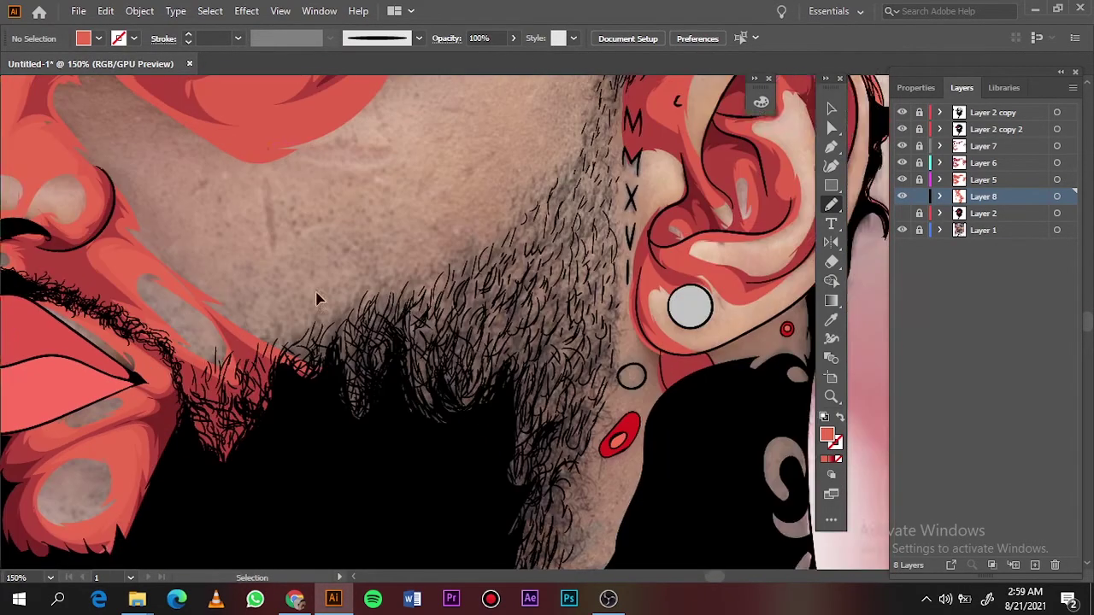
scroll(317, 298, up, 1)
drag(342, 380, 237, 276)
mouse_move(181, 331)
mouse_down()
mouse_move(231, 216)
mouse_move(647, 154)
mouse_up()
drag(607, 363, 609, 368)
key(ctrl+0)
click(902, 230)
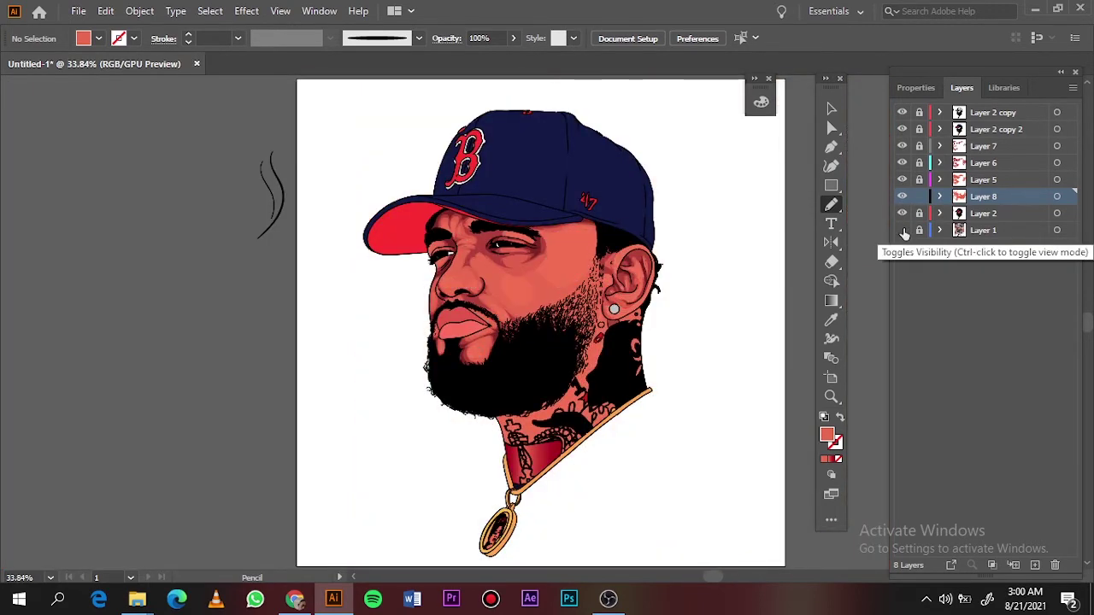
Shade the upper chin and down the jaw, toggling the reference photo to compare
scroll(396, 322, up, 5)
drag(441, 337, 699, 101)
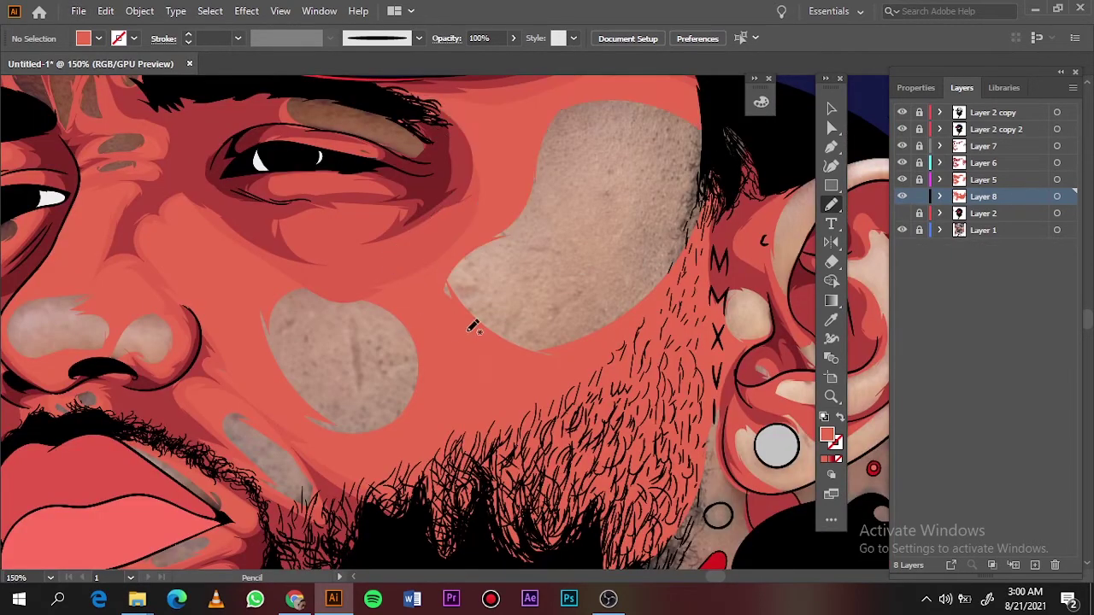
drag(611, 98, 684, 329)
key(ctrl+0)
click(901, 230)
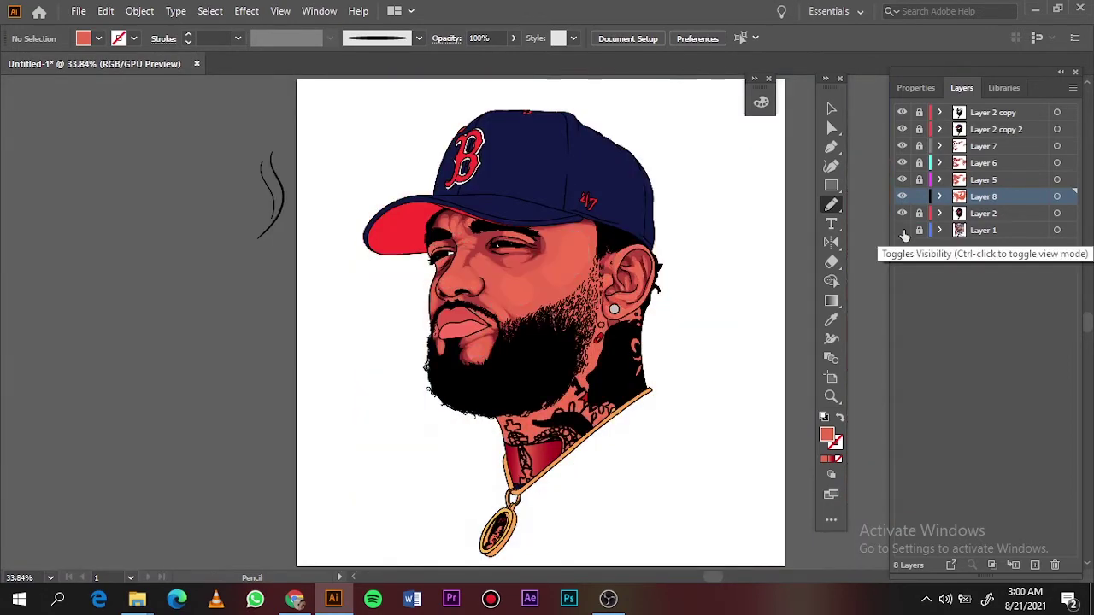
click(901, 230)
Add a red shading shape on the neck and hide the reference photo layer
scroll(619, 293, up, 4)
scroll(618, 293, up, 2)
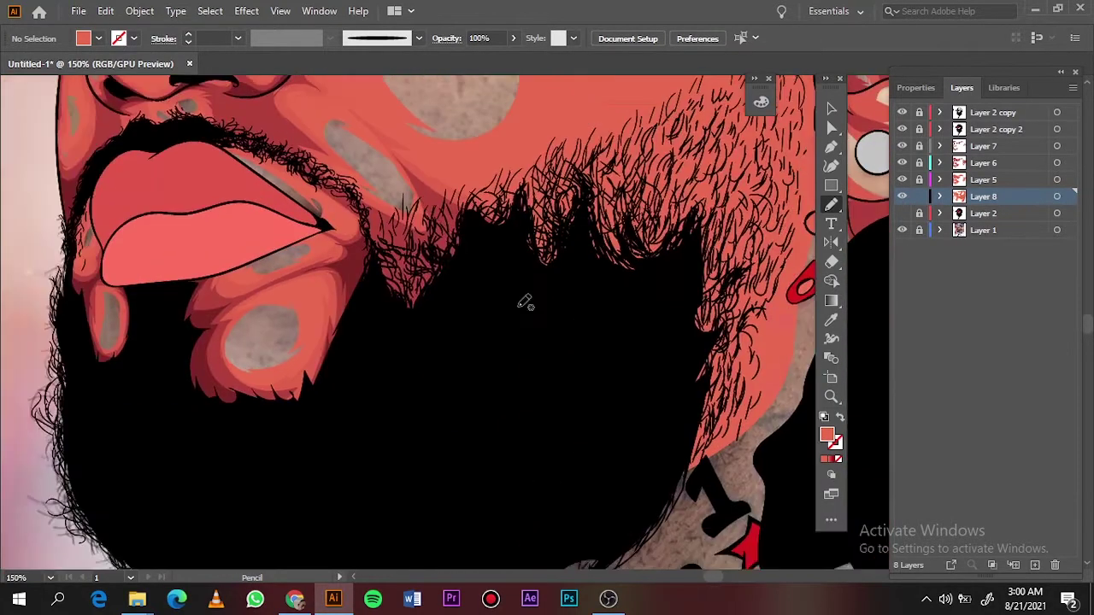
scroll(524, 300, down, 5)
drag(292, 408, 227, 291)
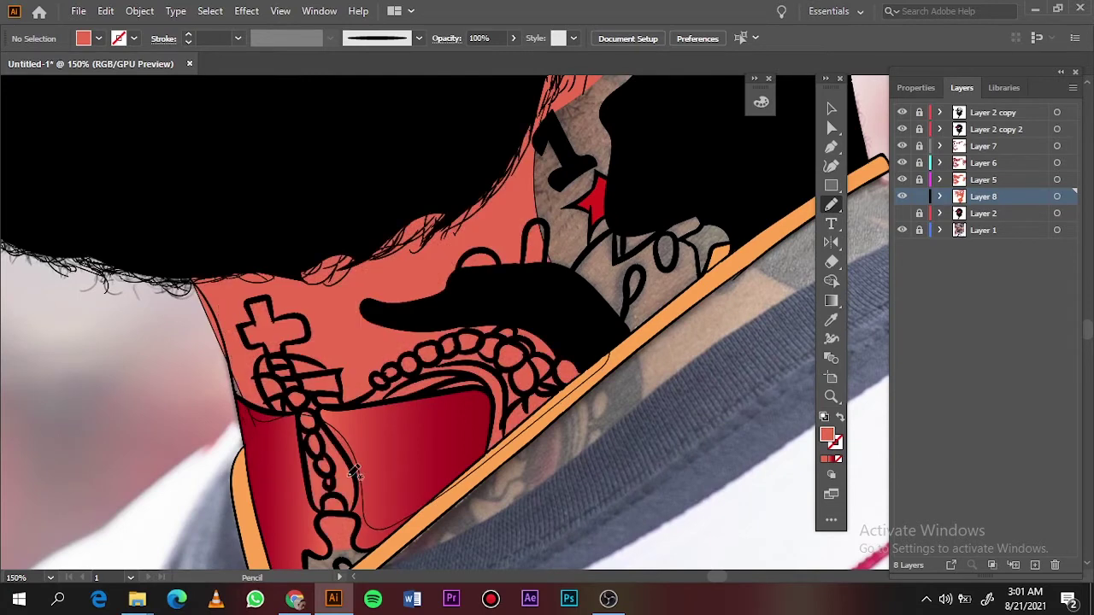
scroll(427, 341, down, 5)
key(ctrl+0)
click(902, 230)
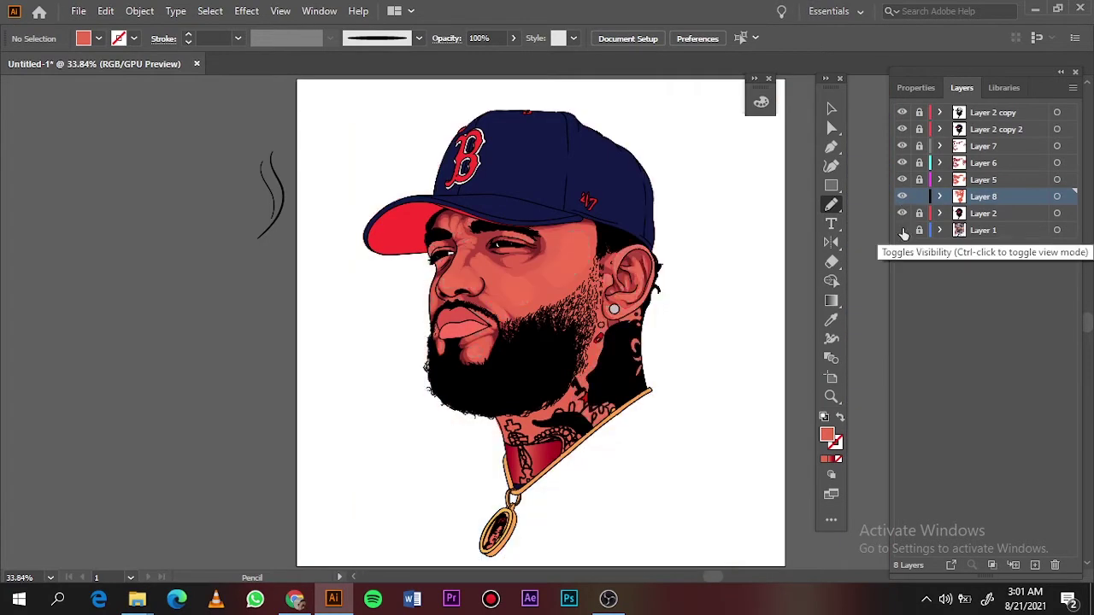
Create a new layer and sample a darker skin tone from the face as the fill
key(ctrl+l)
double_click(826, 436)
key(Escape)
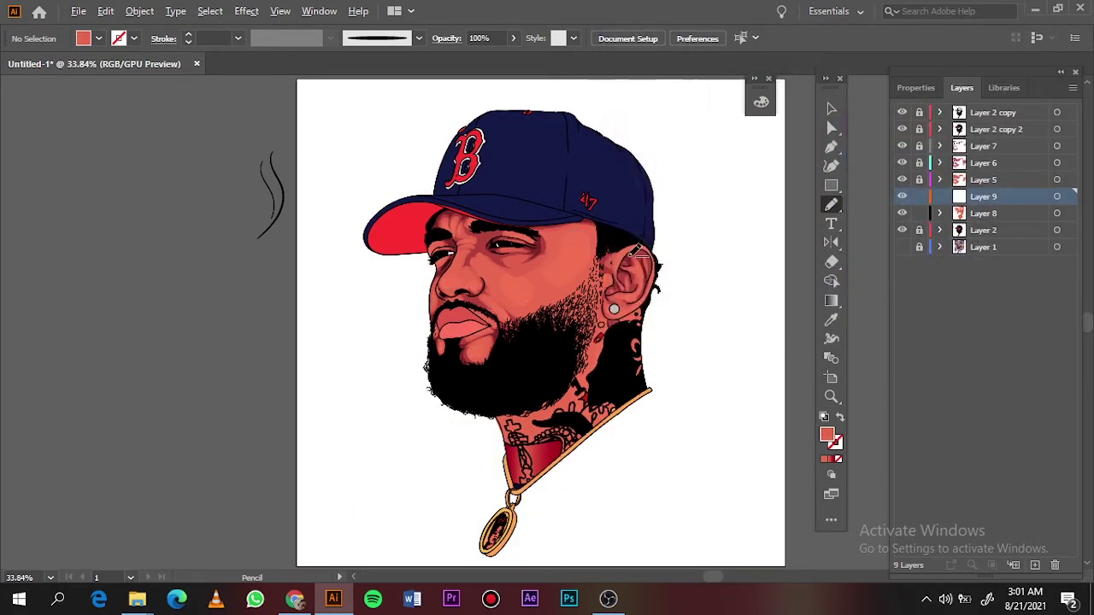
key(ctrl+1)
drag(532, 259, 410, 282)
double_click(826, 436)
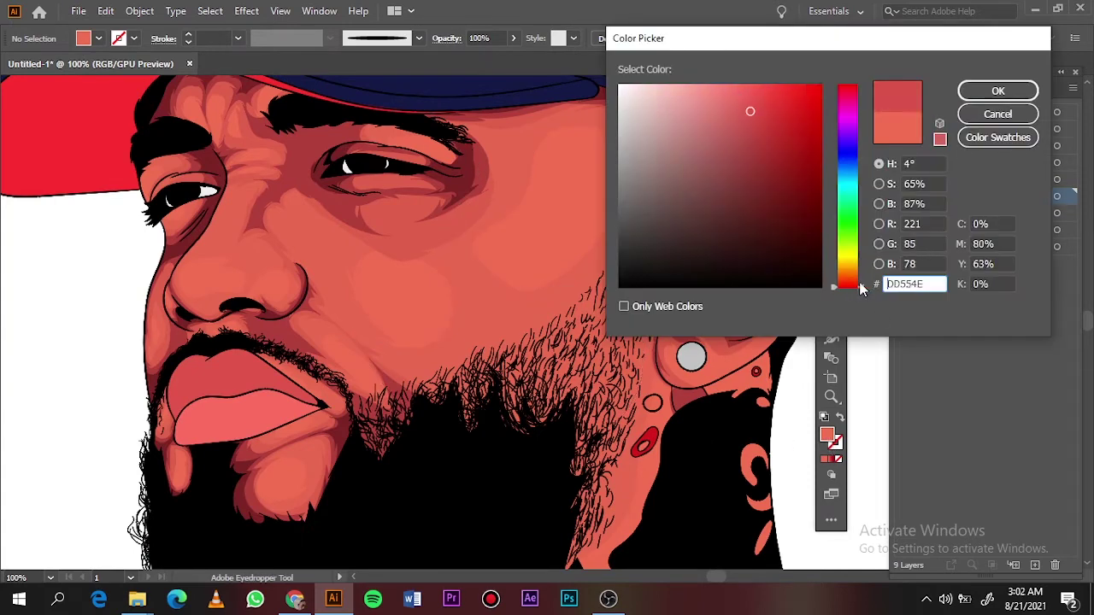
click(997, 91)
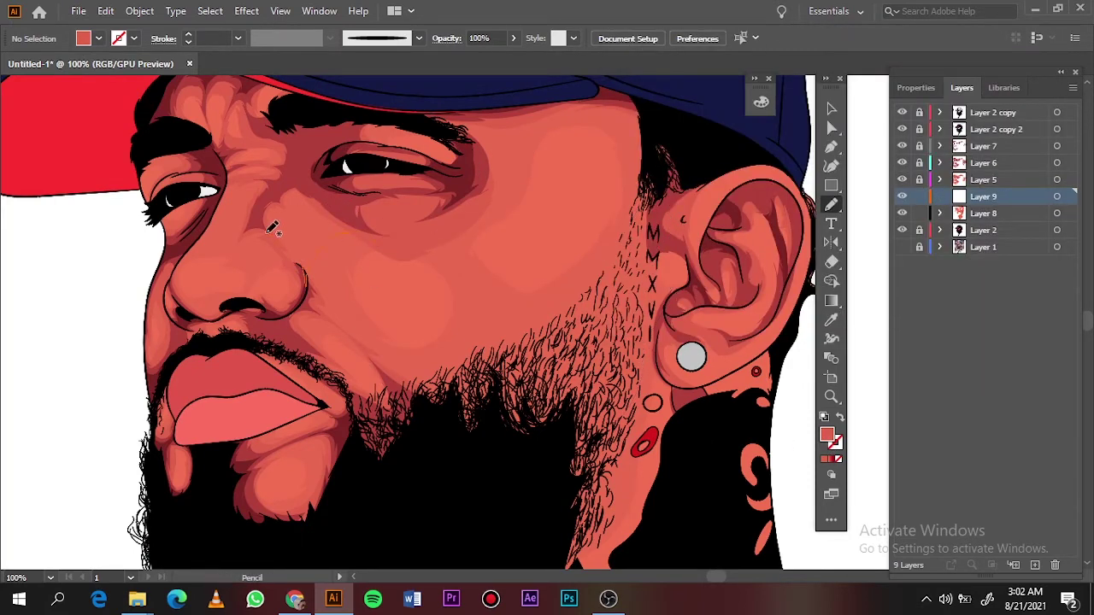
Draw darker shading between eye and nose, on the cheek, along the temple and near the beard
drag(272, 226, 296, 185)
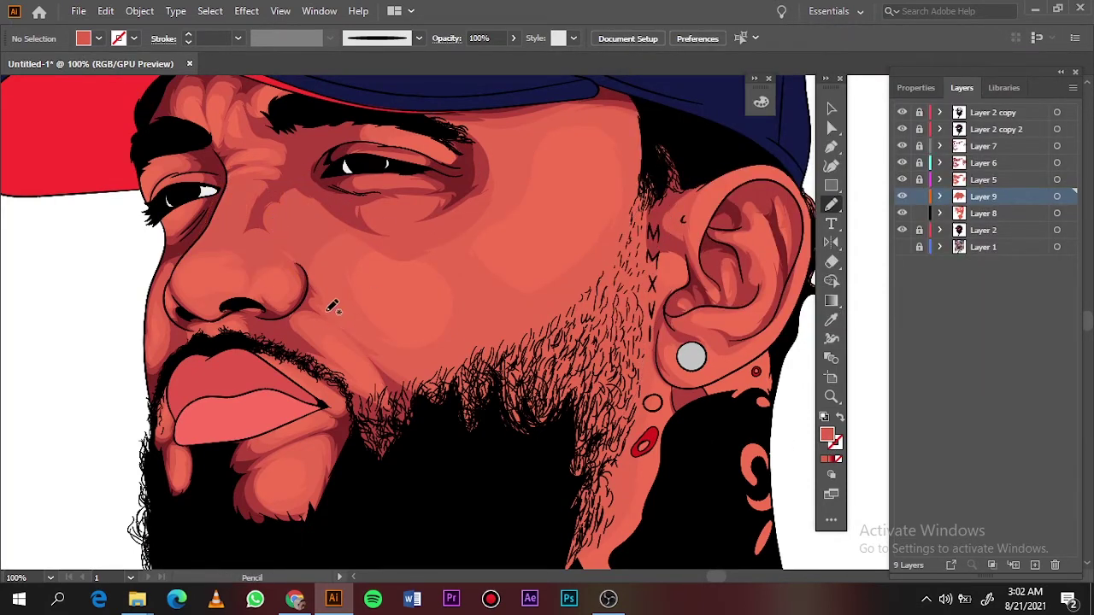
key(ctrl+equal)
key(ctrl+equal)
key(ctrl+equal)
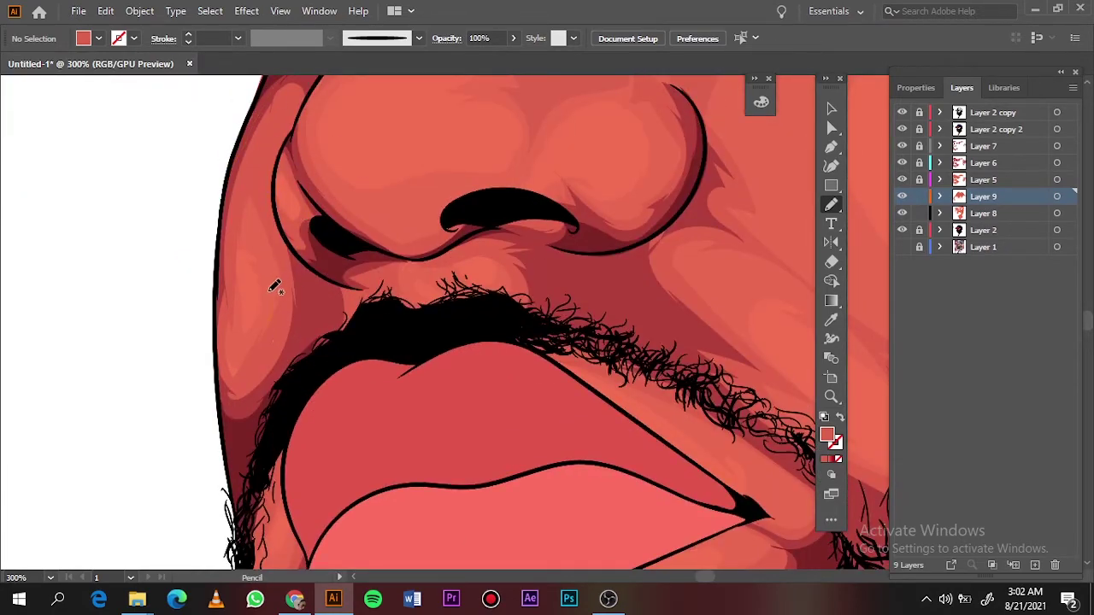
drag(275, 287, 297, 281)
key(ctrl+0)
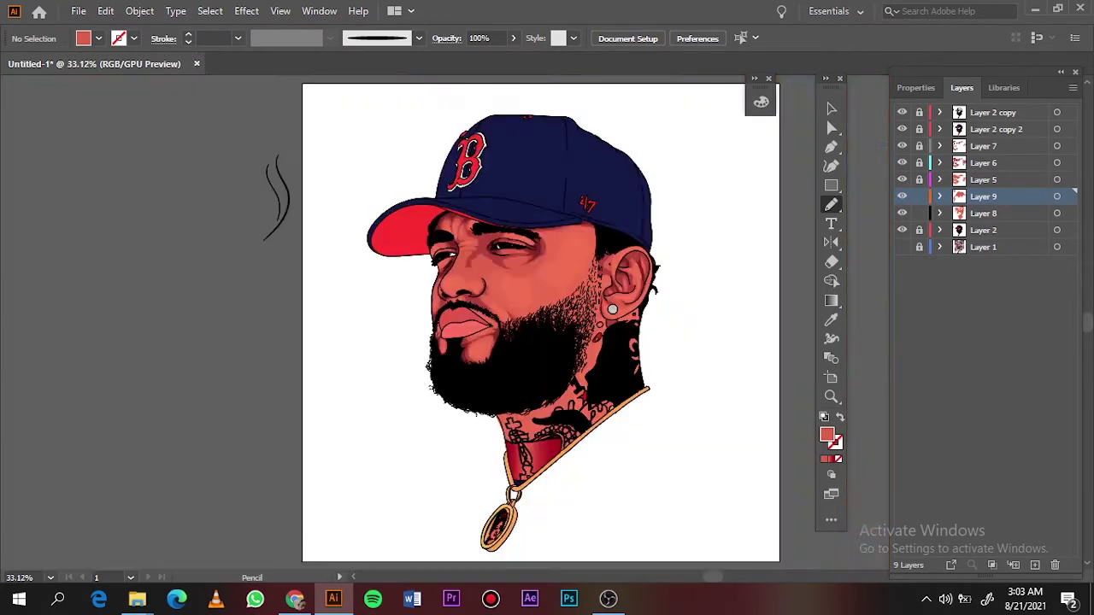
key(ctrl+equal)
key(ctrl+equal)
key(ctrl+equal)
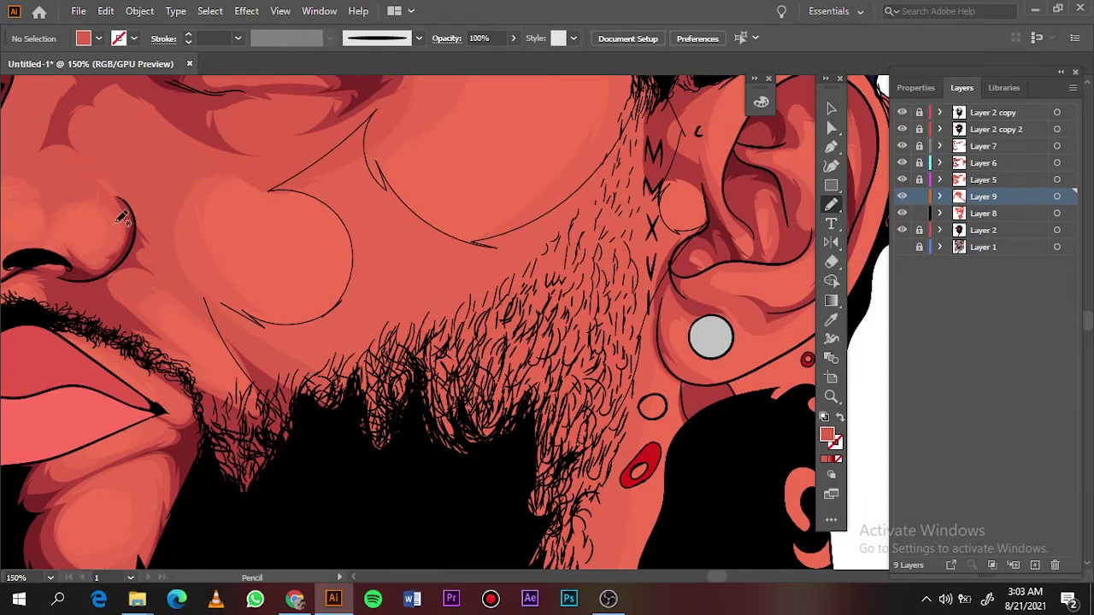
key(ctrl+0)
key(ctrl+equal)
key(ctrl+equal)
key(ctrl+equal)
mouse_move(568, 239)
mouse_down()
mouse_move(389, 261)
mouse_move(562, 217)
mouse_up()
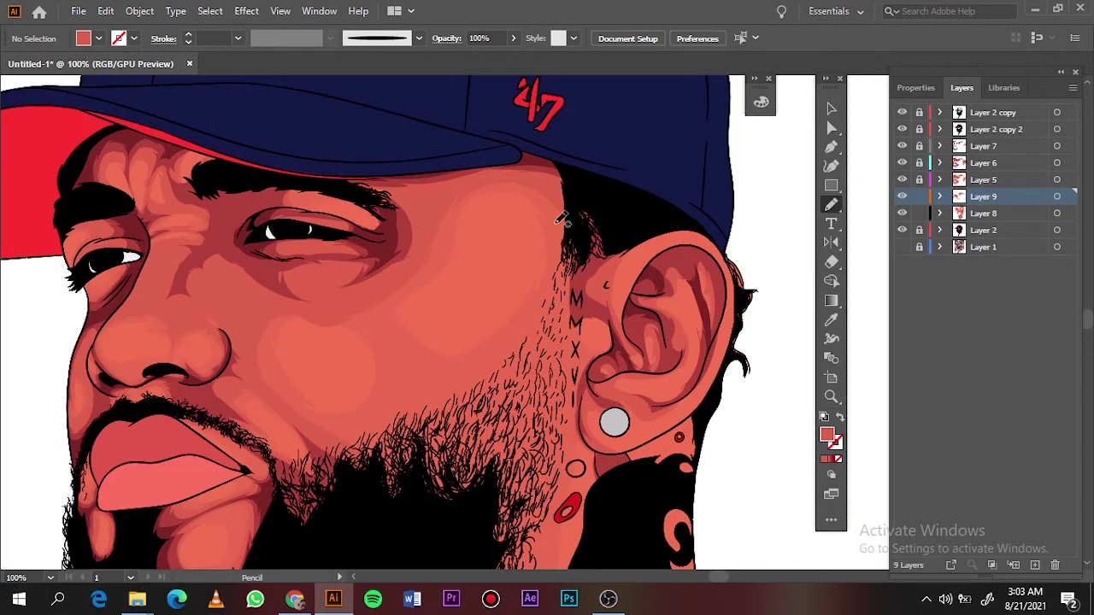
drag(395, 511, 397, 513)
key(ctrl+0)
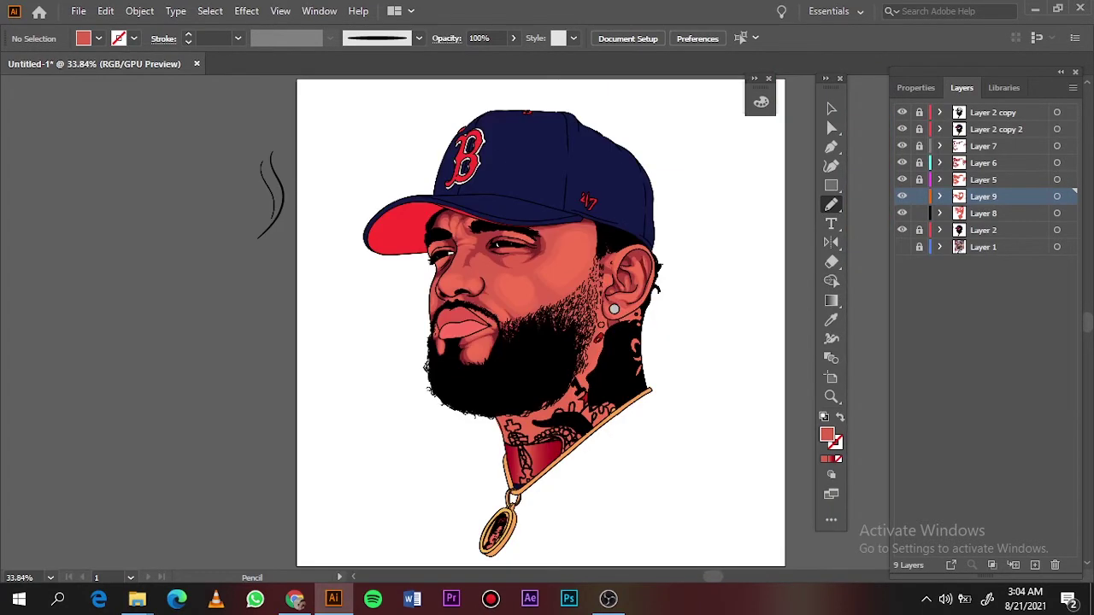
On Layer 9 with nothing selected, draw a shading stroke along the crease below the lip
key(ctrl+equal)
key(ctrl+equal)
key(ctrl+equal)
key(ctrl+equal)
key(ctrl+equal)
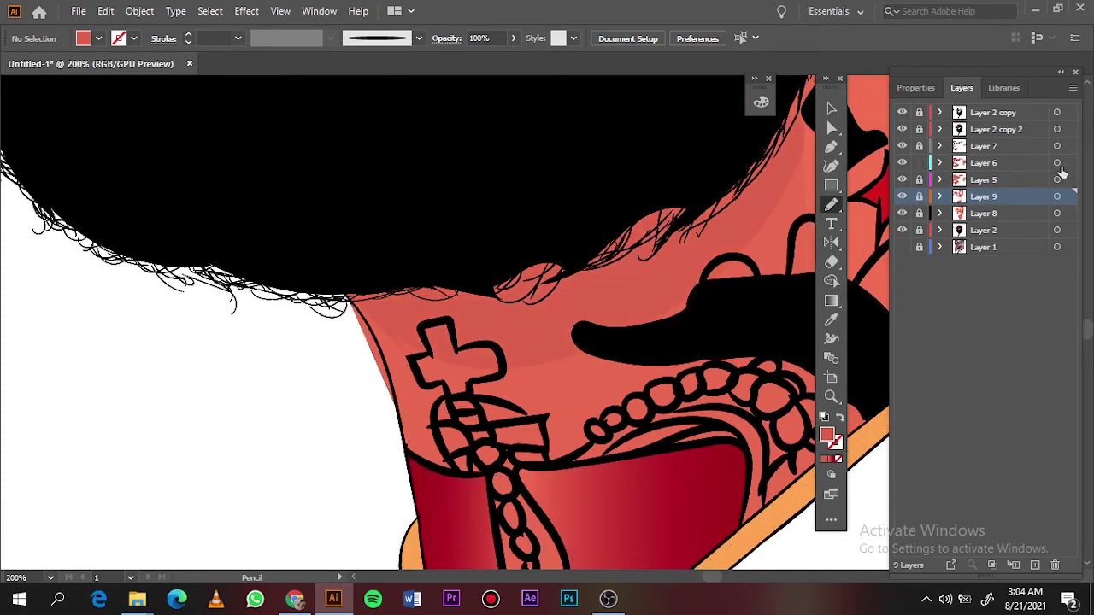
click(1058, 164)
key(ctrl+0)
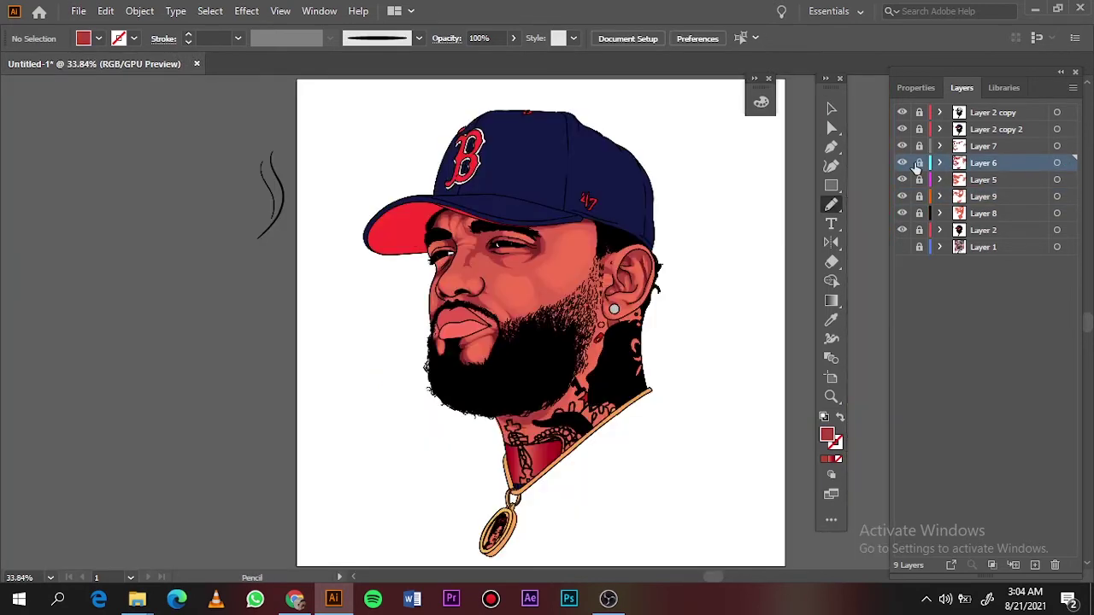
key(ctrl+equal)
key(ctrl+equal)
key(ctrl+equal)
click(1058, 196)
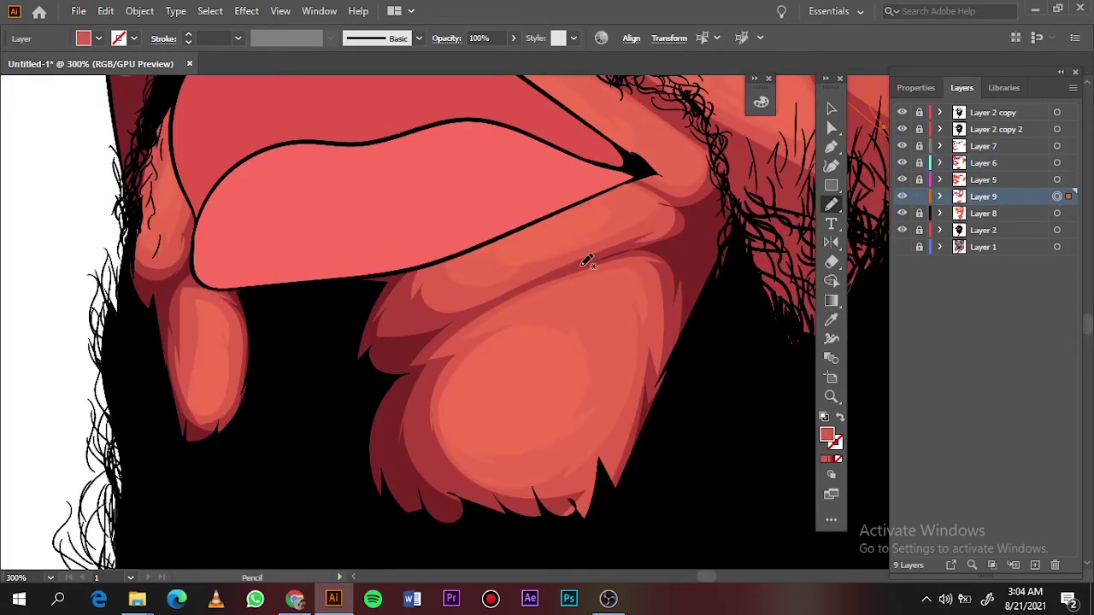
key(ctrl+shift+a)
drag(637, 248, 675, 205)
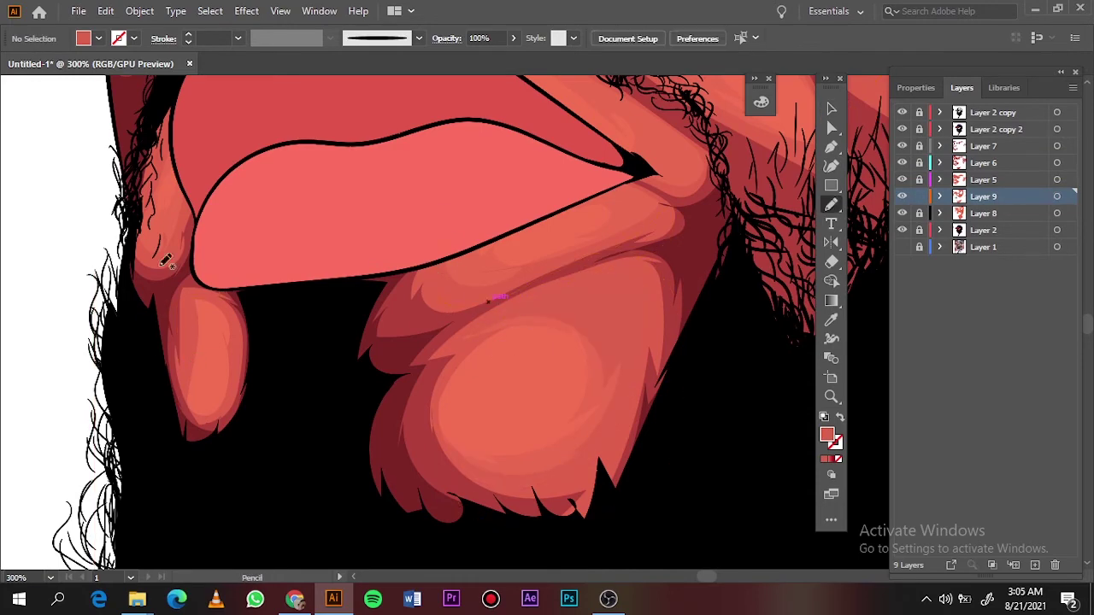
key(ctrl+0)
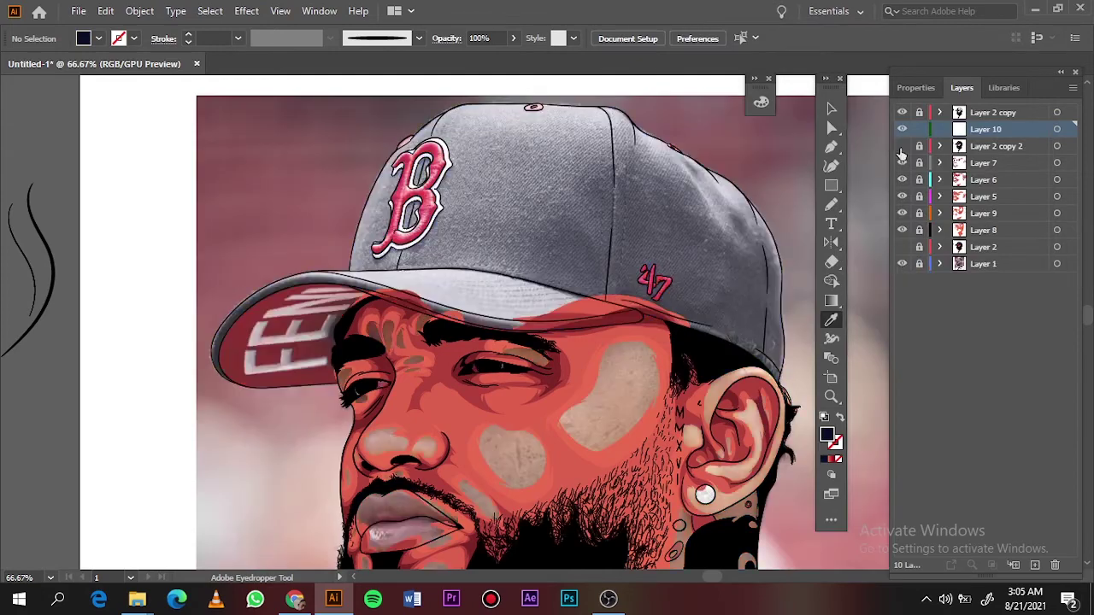
Hide the colour layers and trace navy shapes over the cap crown, 47 logo and right edge
drag(902, 146, 902, 230)
key(n)
scroll(615, 263, up, 4)
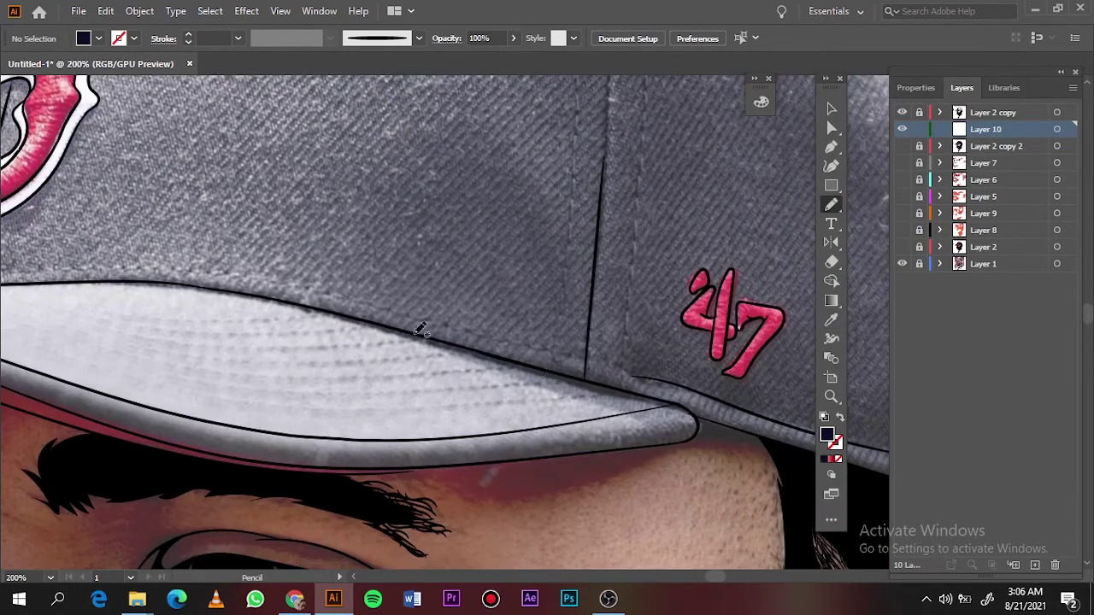
drag(416, 163, 342, 315)
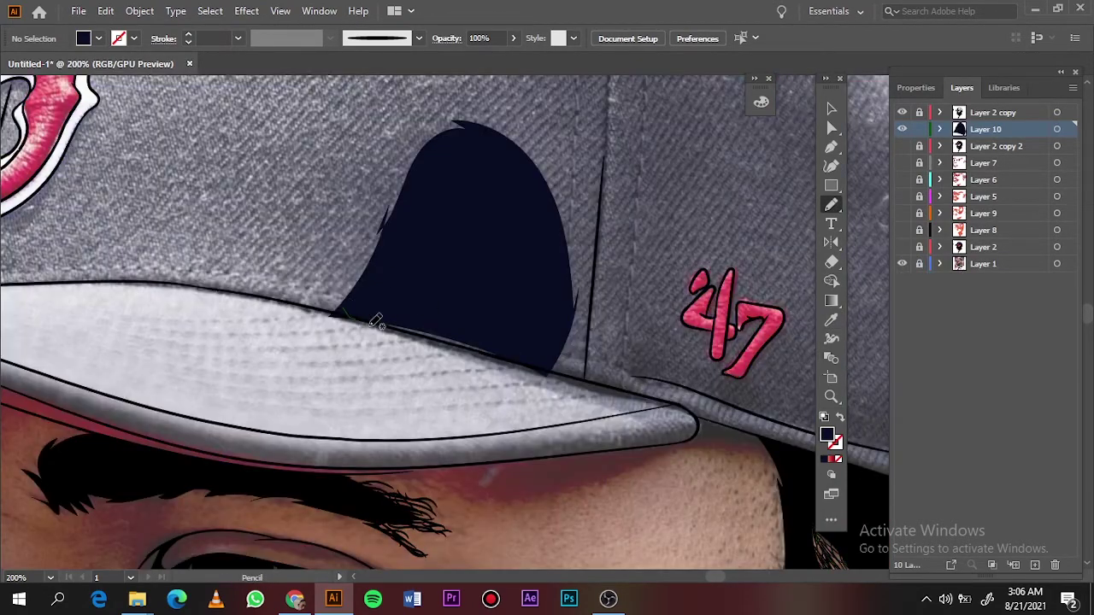
scroll(466, 322, down, 3)
drag(239, 354, 247, 246)
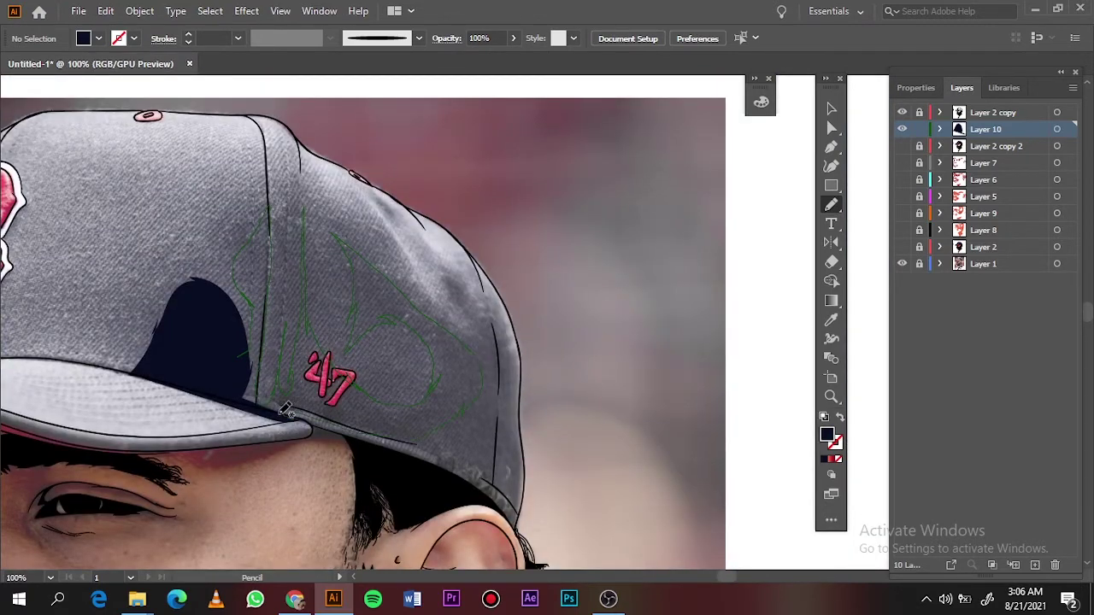
drag(286, 412, 285, 408)
drag(415, 229, 490, 297)
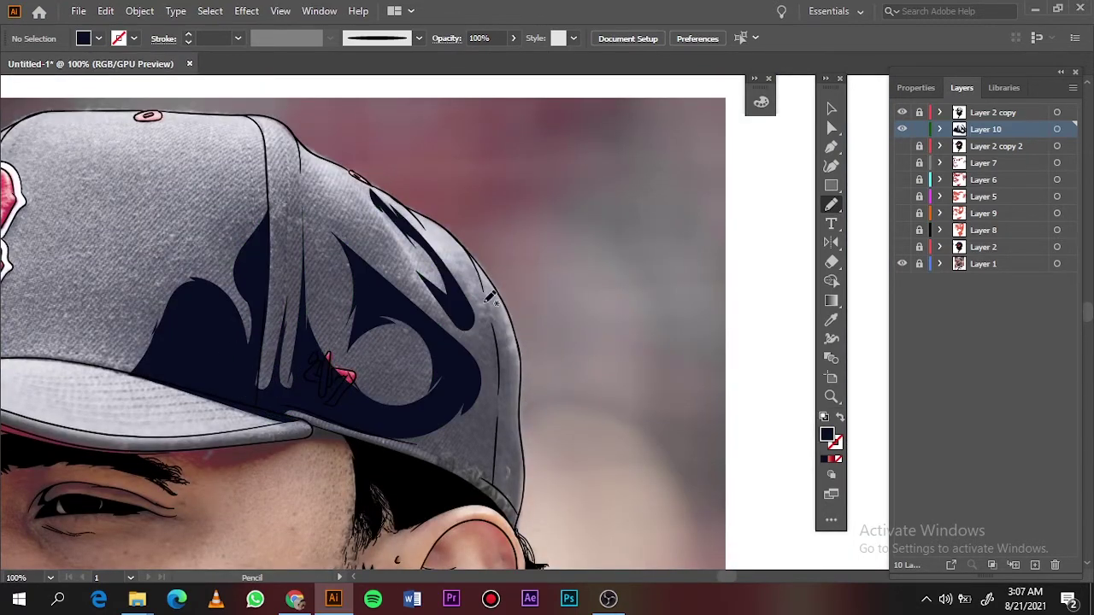
drag(516, 340, 484, 427)
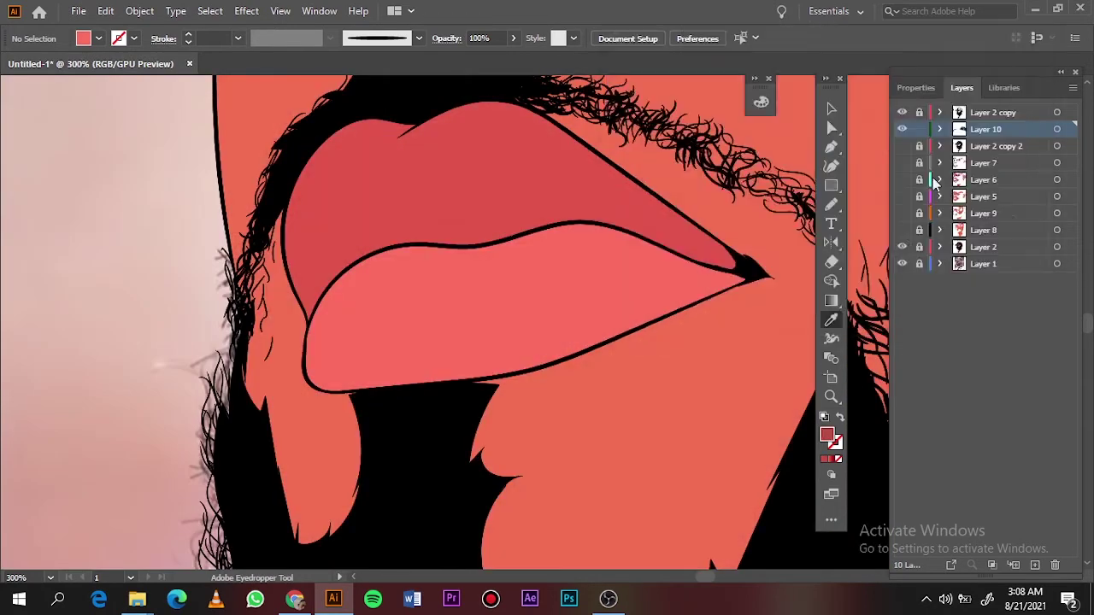
Draw darker red shapes at the lower lip's corner and along its edge
drag(705, 288, 737, 275)
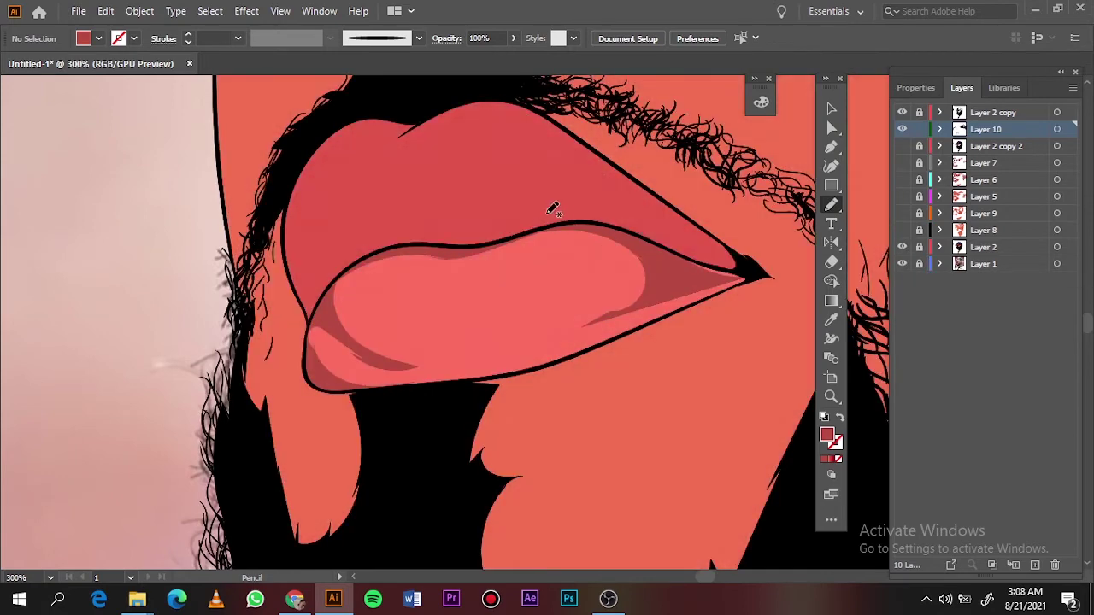
drag(676, 220, 664, 228)
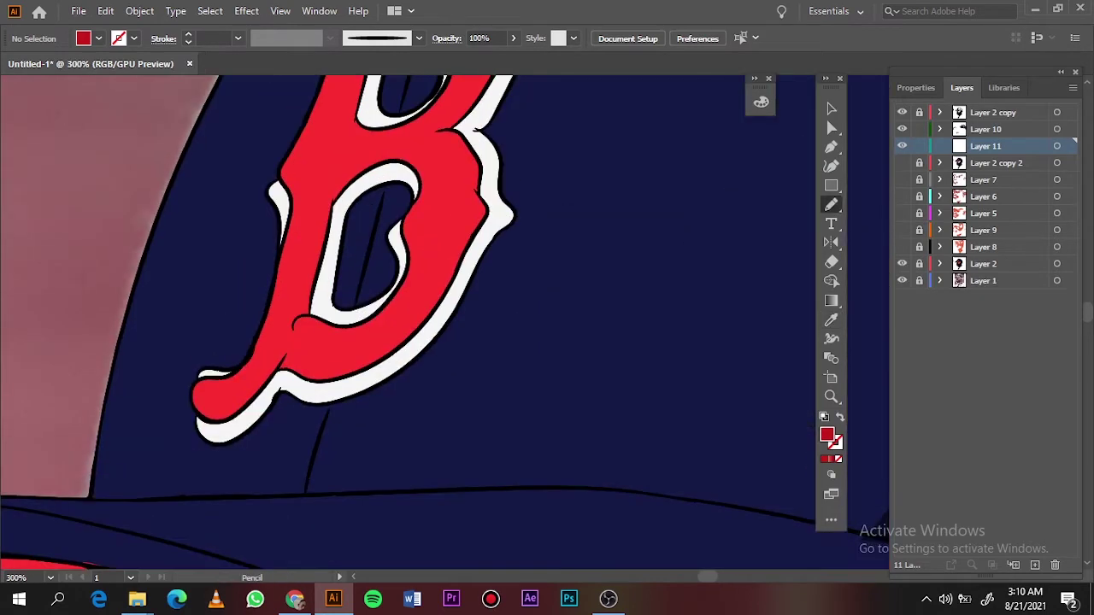
Shade the B logo's tail and left edge dark red, add a navy cap shape, then compare with the photo
drag(256, 398, 254, 373)
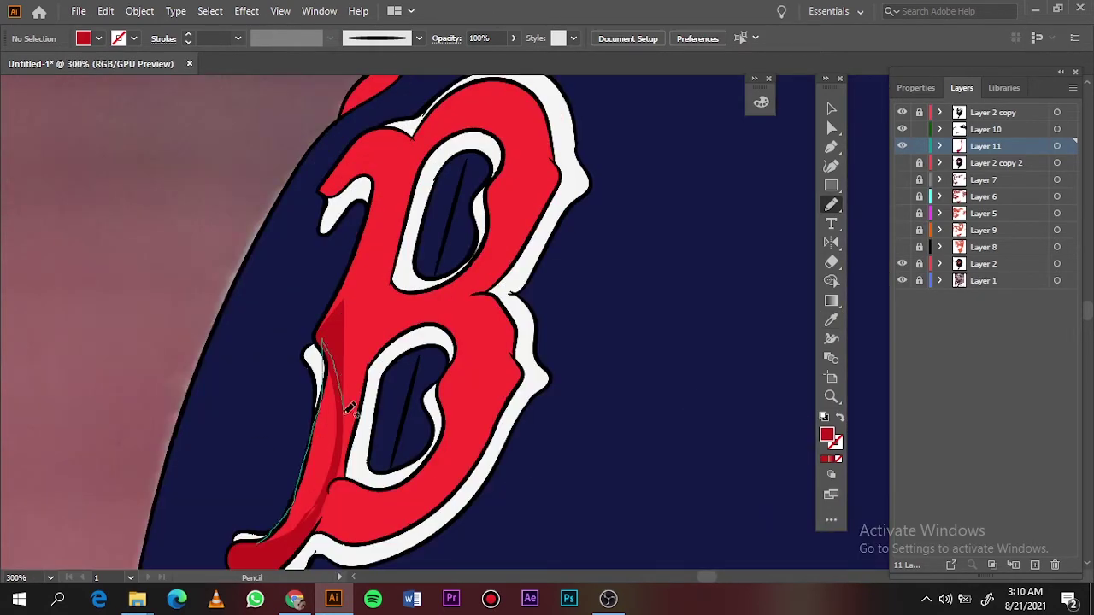
drag(342, 403, 395, 174)
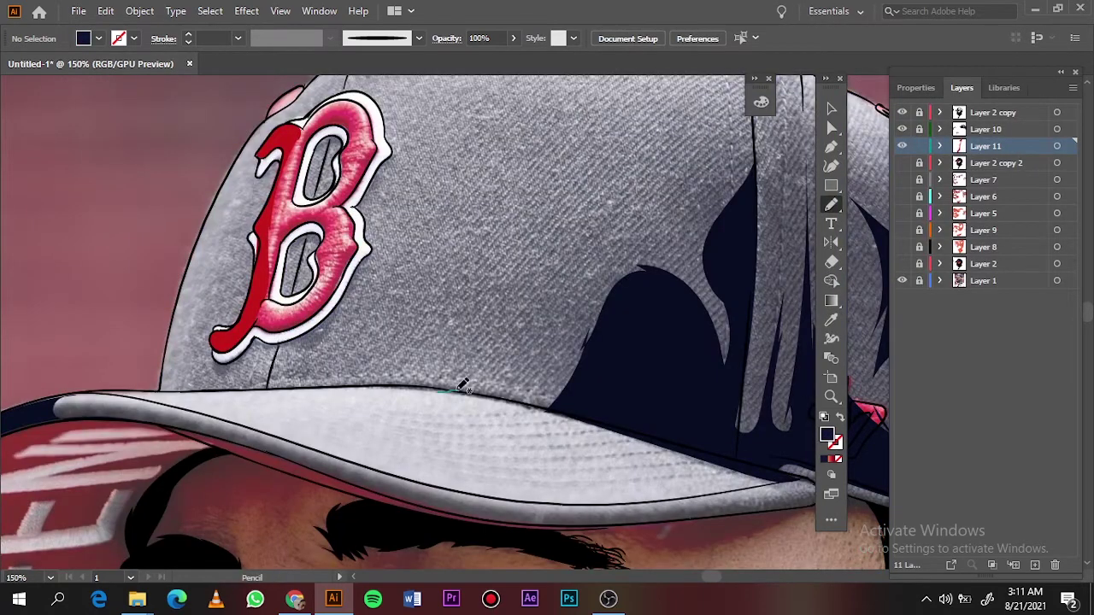
drag(757, 160, 752, 308)
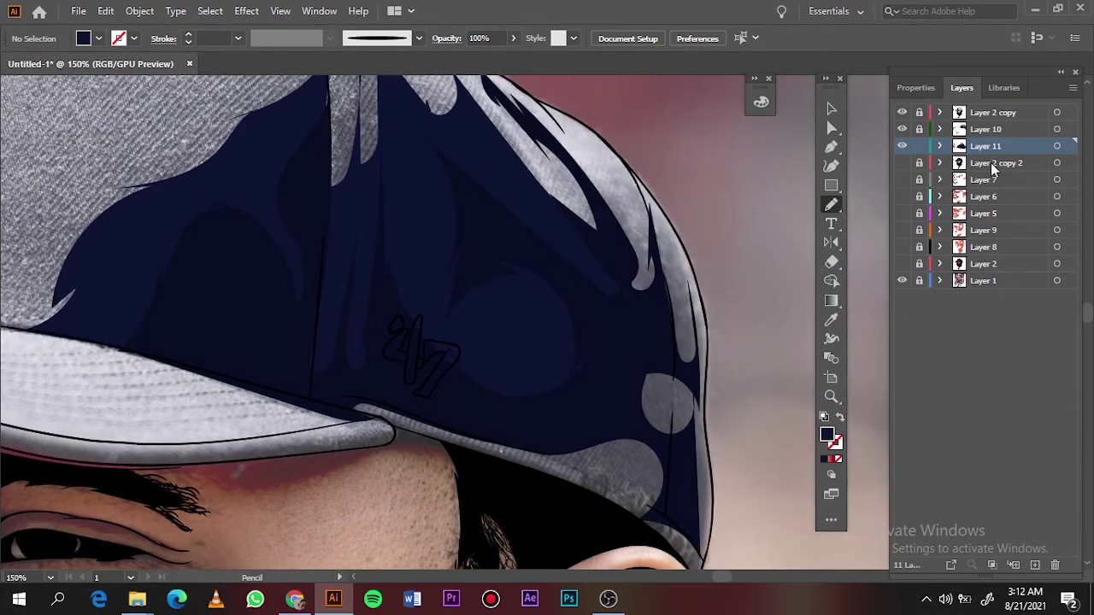
click(990, 162)
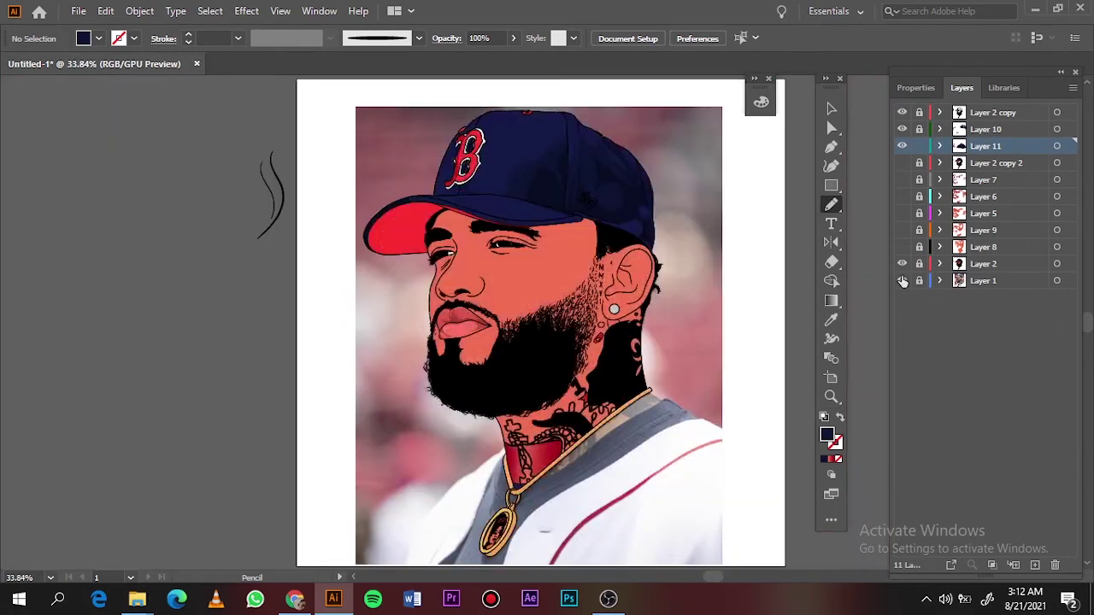
click(903, 280)
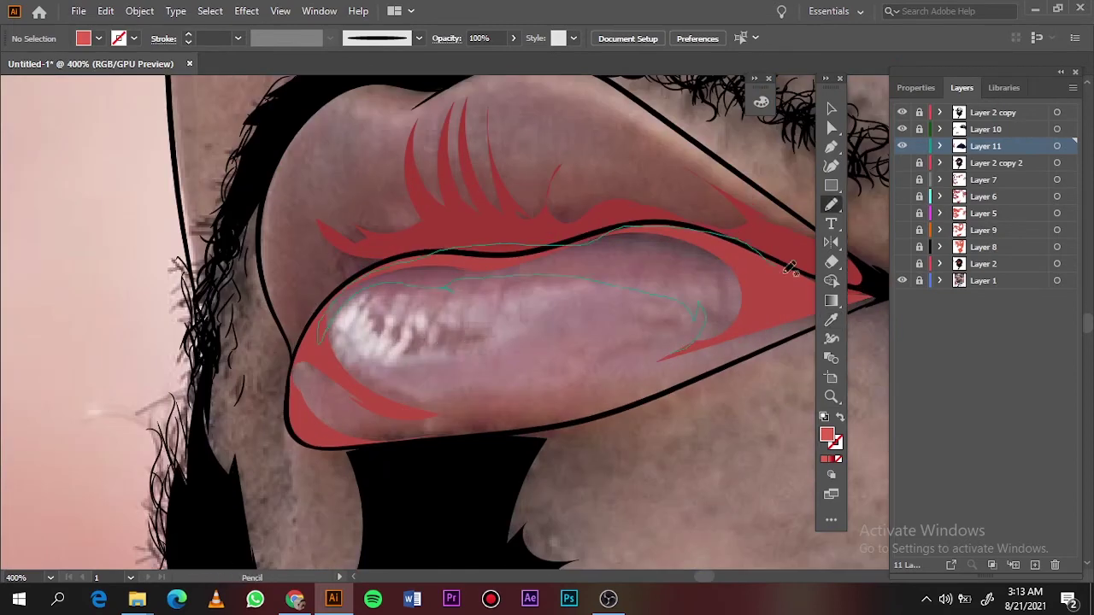
Draw light-red highlight shapes over the lower lip and hide the photo to check them
mouse_move(789, 269)
mouse_down()
mouse_move(342, 292)
mouse_move(325, 318)
mouse_up()
drag(643, 275, 655, 323)
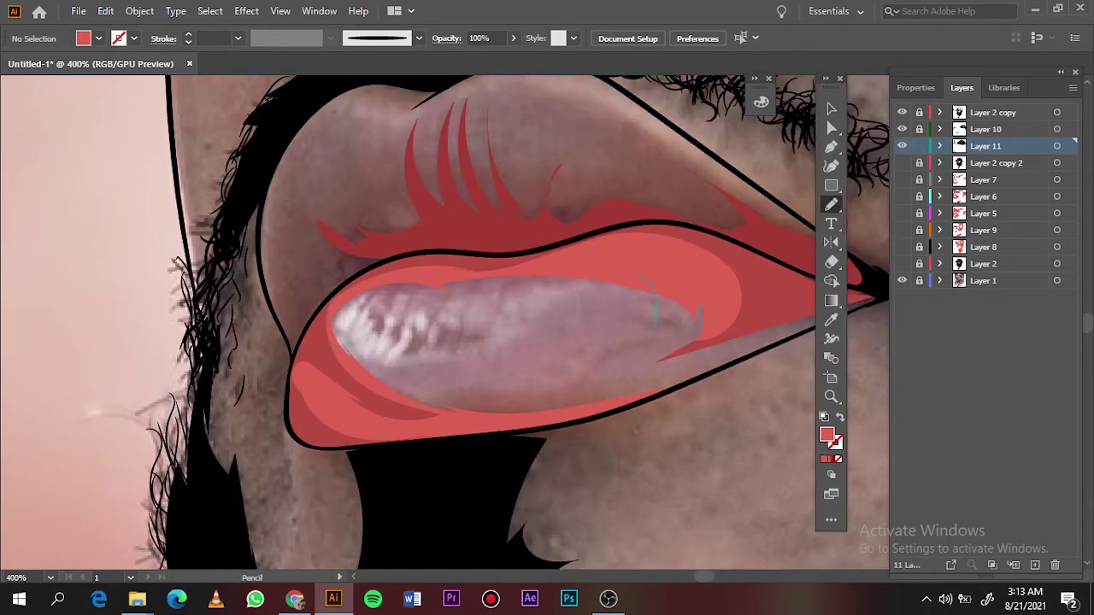
drag(431, 417, 427, 419)
click(901, 281)
Sample a new fill colour from the artwork and draw a highlight shape on the upper lip
key(i)
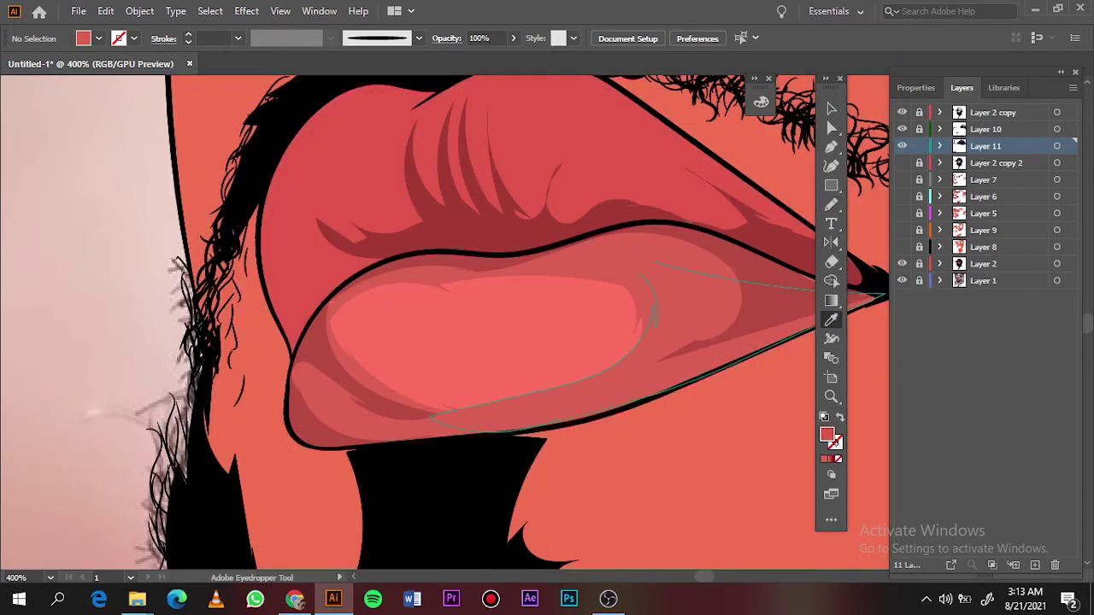
double_click(826, 435)
click(997, 91)
click(902, 280)
key(n)
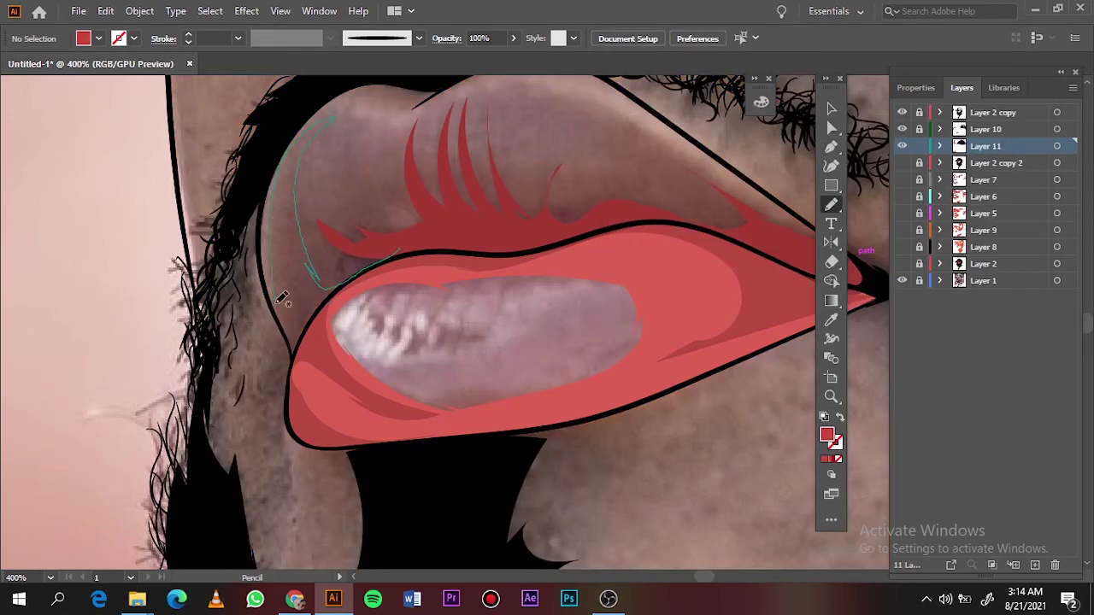
drag(282, 299, 287, 294)
scroll(490, 222, right, 5)
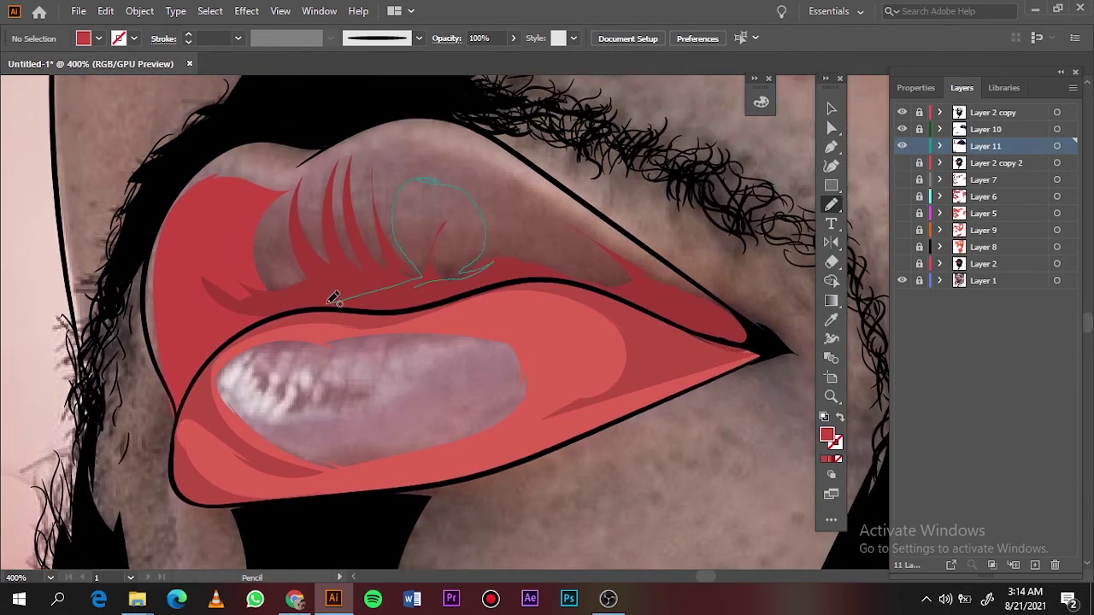
key(ctrl+0)
Create Layer 12 with a lighter pink fill and draw a pink highlight on the lower lip
click(901, 280)
key(ctrl+l)
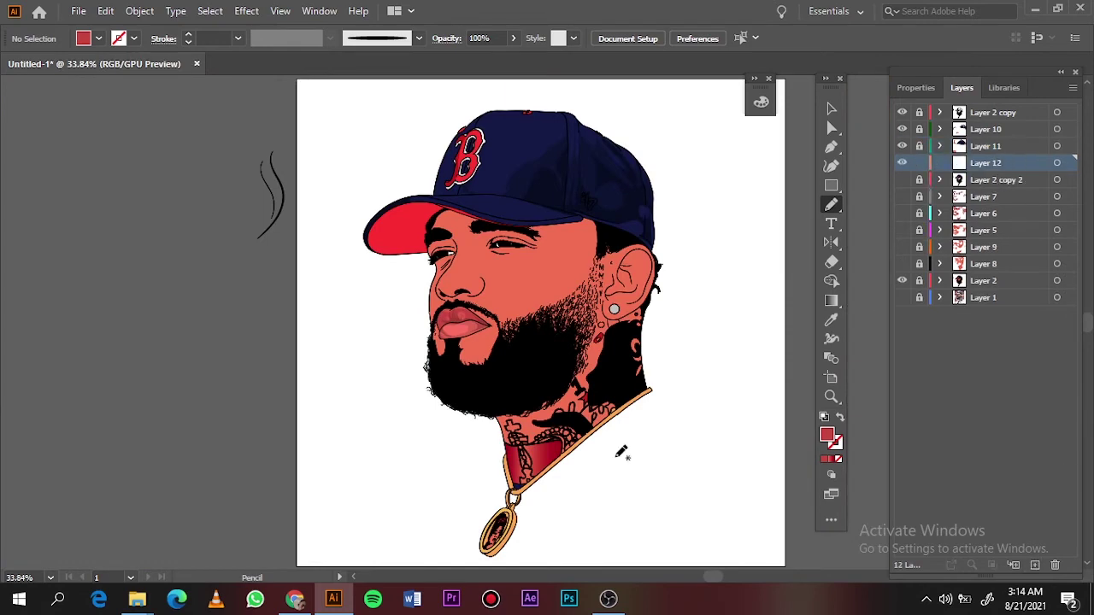
key(i)
double_click(829, 437)
click(997, 85)
click(901, 297)
key(n)
drag(376, 241, 368, 246)
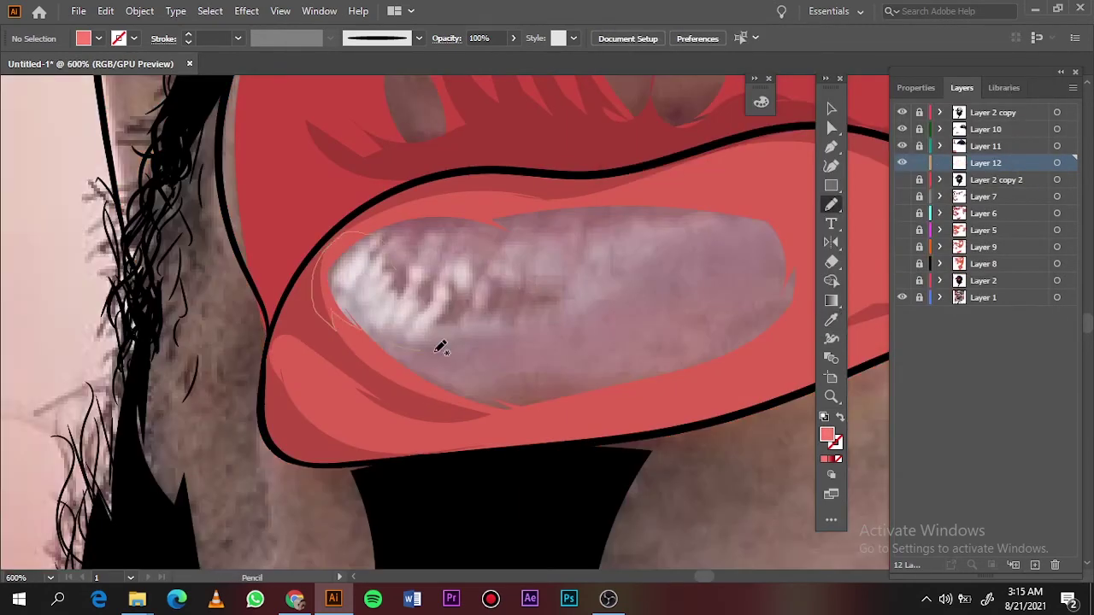
Set a new highlight colour and draw three highlight shapes across the upper lip and its corner
key(ctrl+0)
scroll(473, 308, up, 5)
double_click(826, 436)
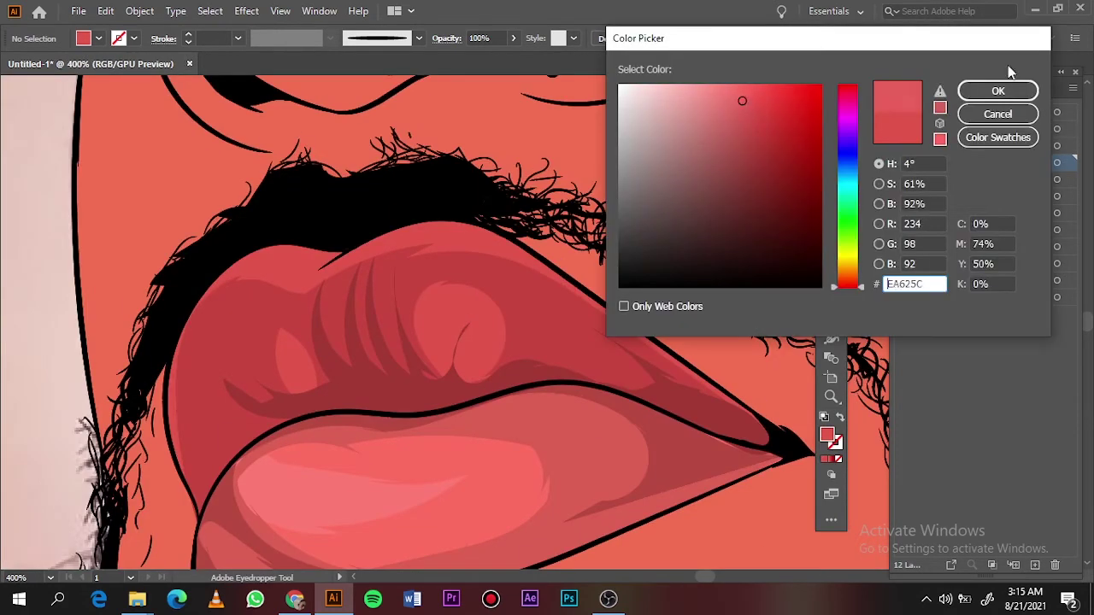
click(996, 88)
drag(173, 423, 256, 253)
drag(444, 290, 505, 342)
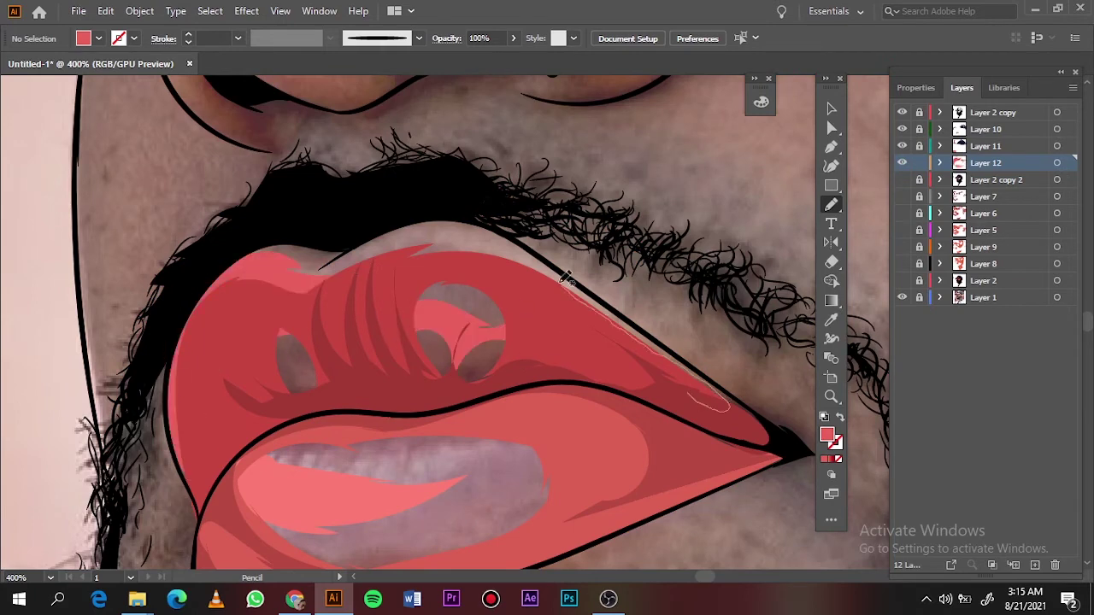
drag(393, 282, 658, 351)
key(ctrl+0)
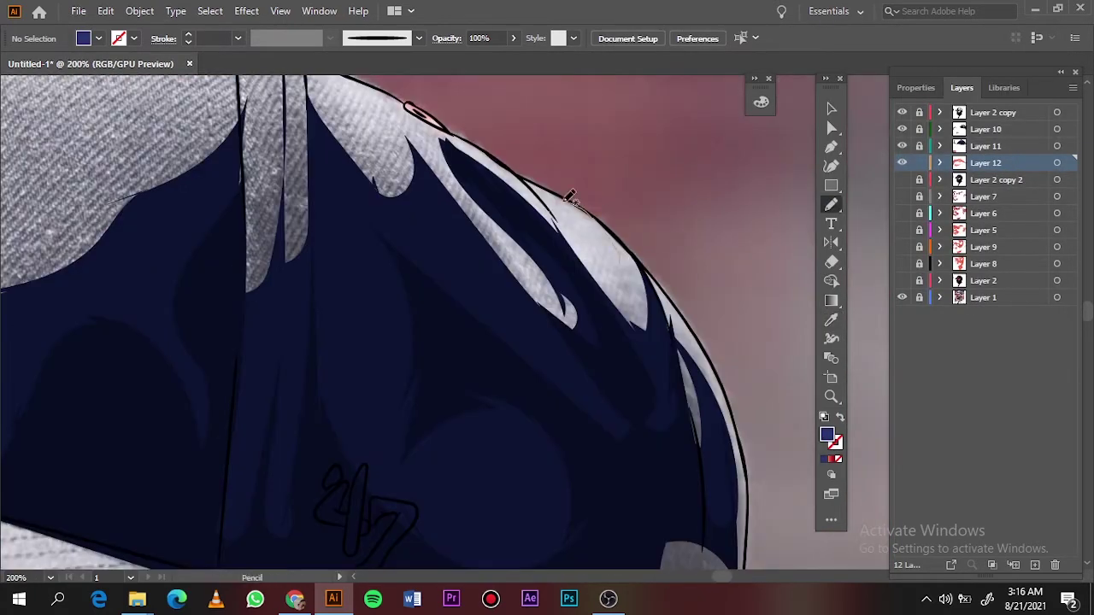
Draw lighter blue shapes along the cap outline, over its top, left of the B and on the brim
mouse_move(569, 196)
mouse_down()
mouse_move(639, 299)
mouse_move(542, 220)
mouse_move(464, 176)
mouse_move(693, 335)
mouse_up()
key(ctrl+0)
key(ctrl+1)
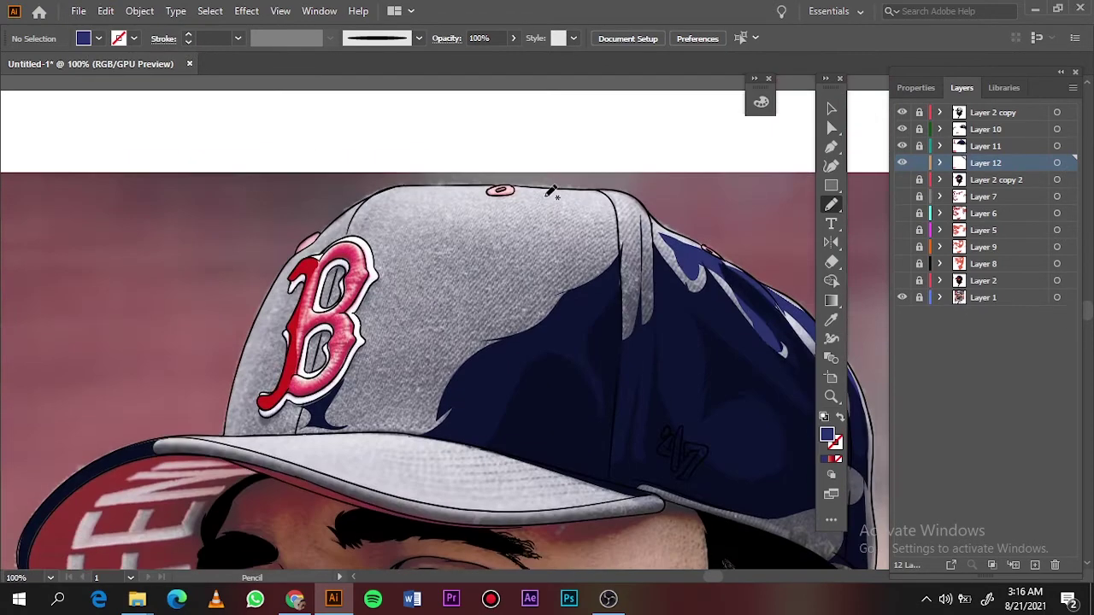
mouse_move(513, 324)
mouse_down()
mouse_move(471, 375)
mouse_move(393, 385)
mouse_up()
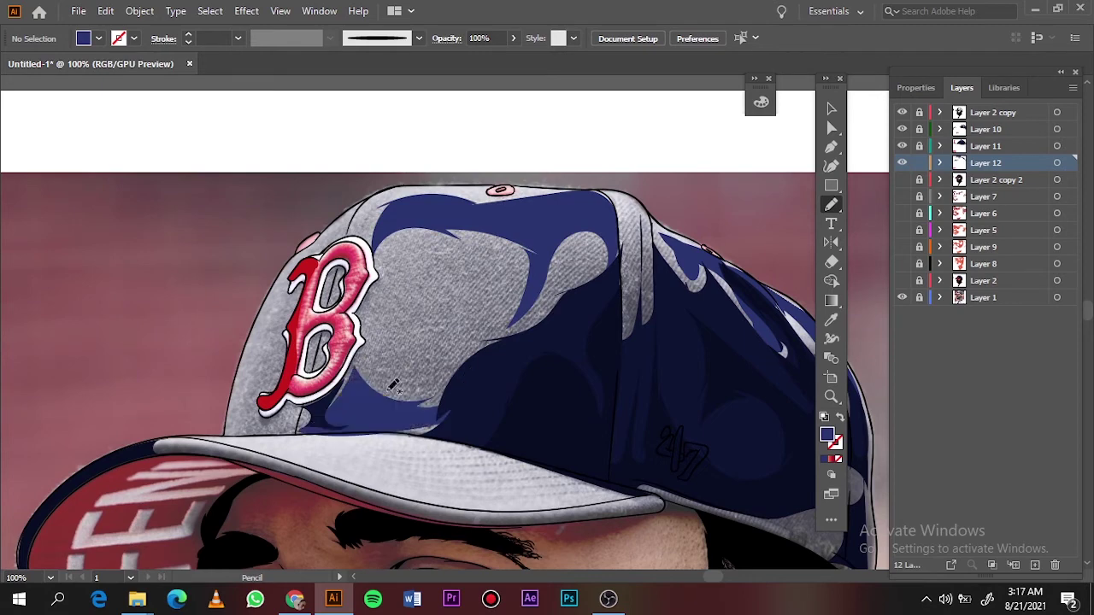
drag(236, 398, 256, 415)
drag(513, 494, 453, 500)
drag(369, 462, 244, 445)
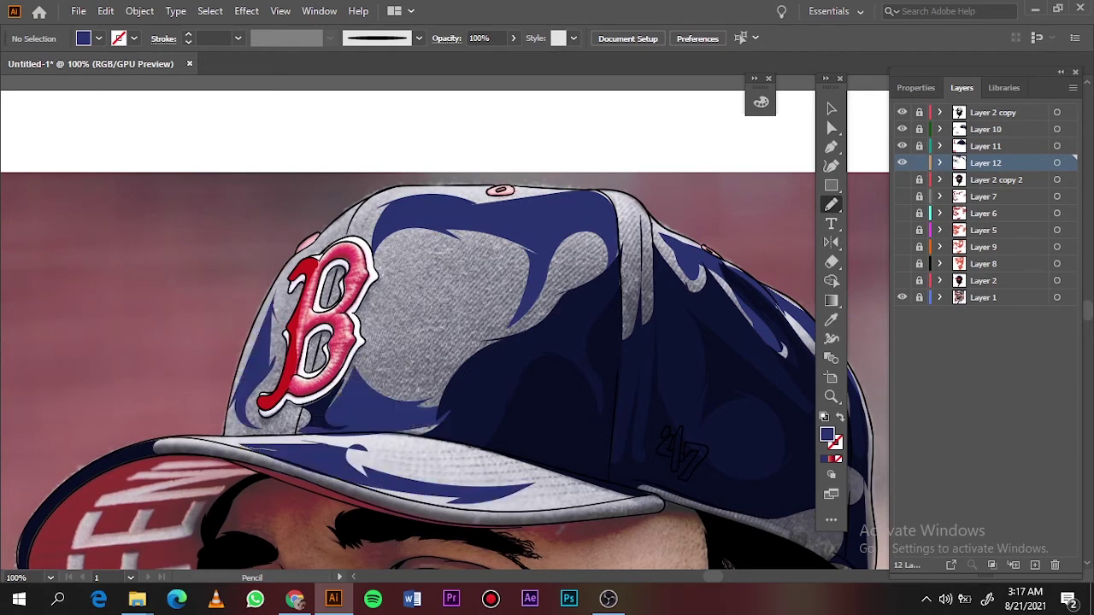
key(ctrl+0)
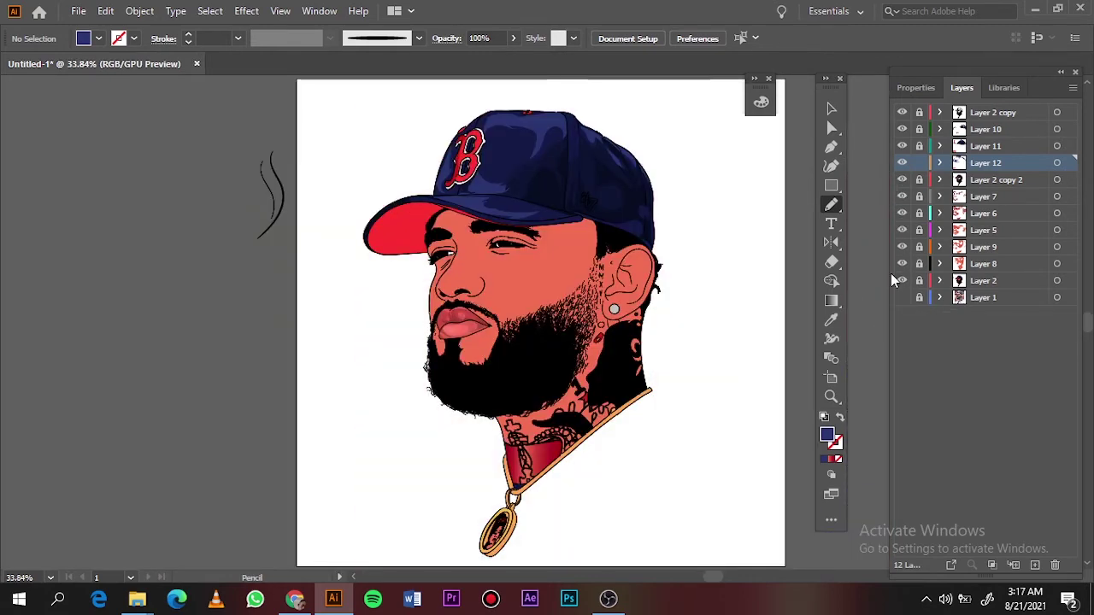
On new Layer 13, sample the salmon skin, lighten it, and draw nose highlights
click(970, 280)
key(ctrl+l)
click(901, 313)
key(ctrl+plus)
key(ctrl+plus)
key(ctrl+plus)
key(i)
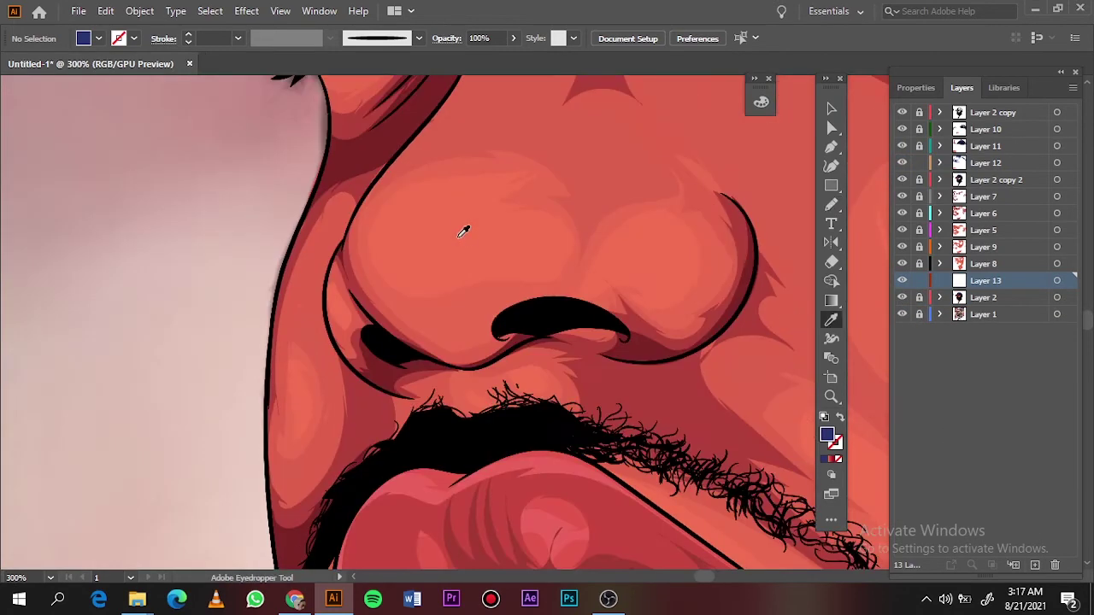
click(463, 231)
double_click(826, 435)
key(Return)
key(n)
click(901, 297)
drag(650, 229, 641, 250)
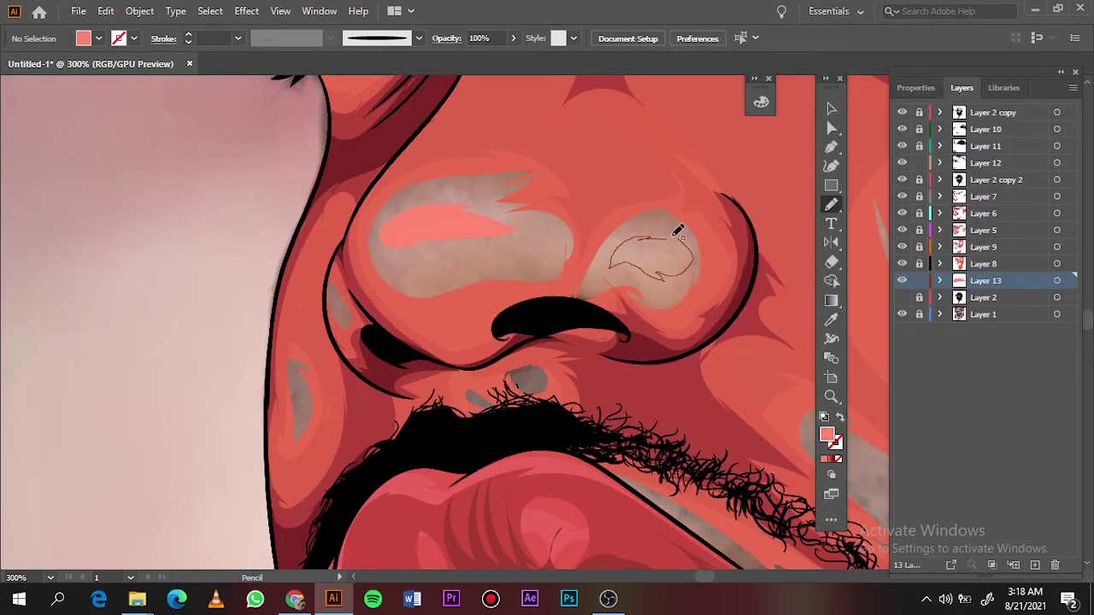
Lock Layer 13, then on Layer 14 draw a lighter coral highlight on the nose tip
click(919, 280)
key(ctrl+l)
click(901, 314)
double_click(827, 435)
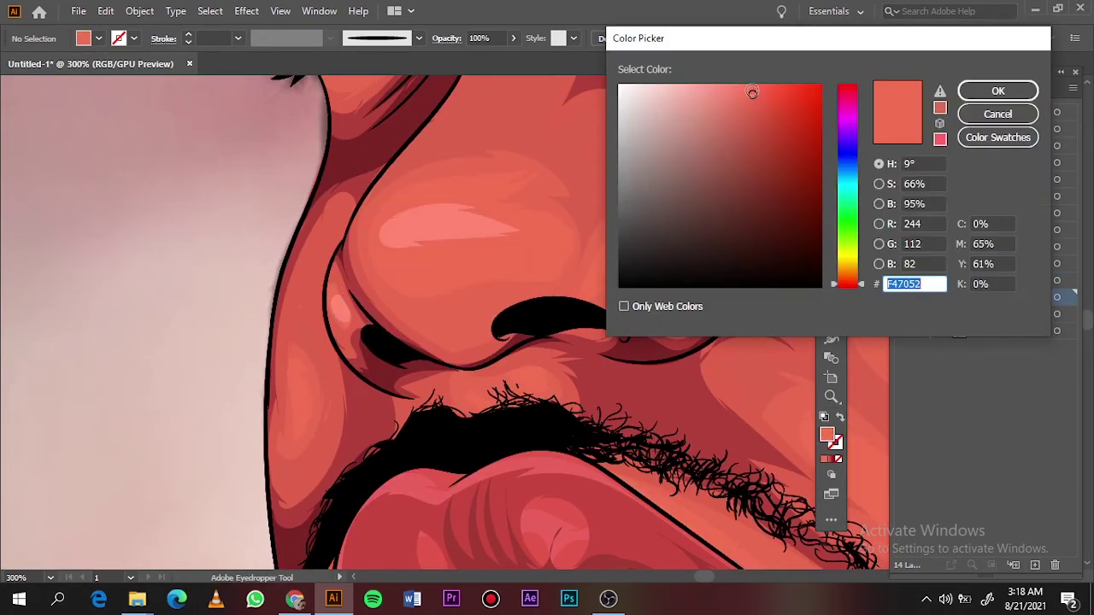
key(Return)
drag(389, 213, 376, 218)
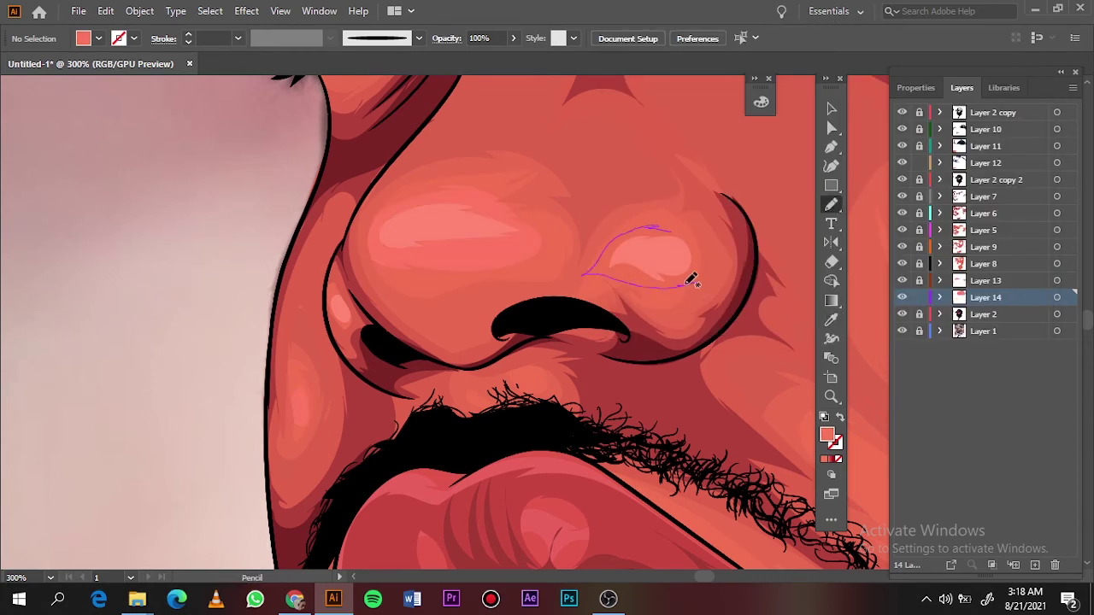
Draw coral highlight shapes on the brow and beside the eyebrow
key(ctrl+0)
scroll(513, 248, up, 5)
scroll(513, 248, up, 3)
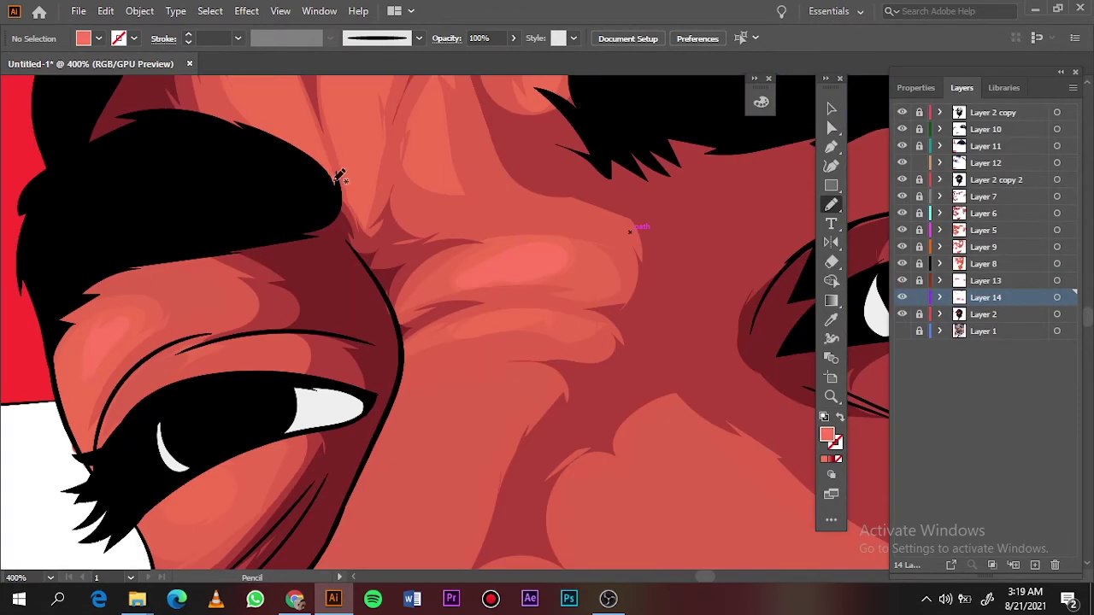
scroll(445, 288, up, 3)
drag(248, 222, 368, 350)
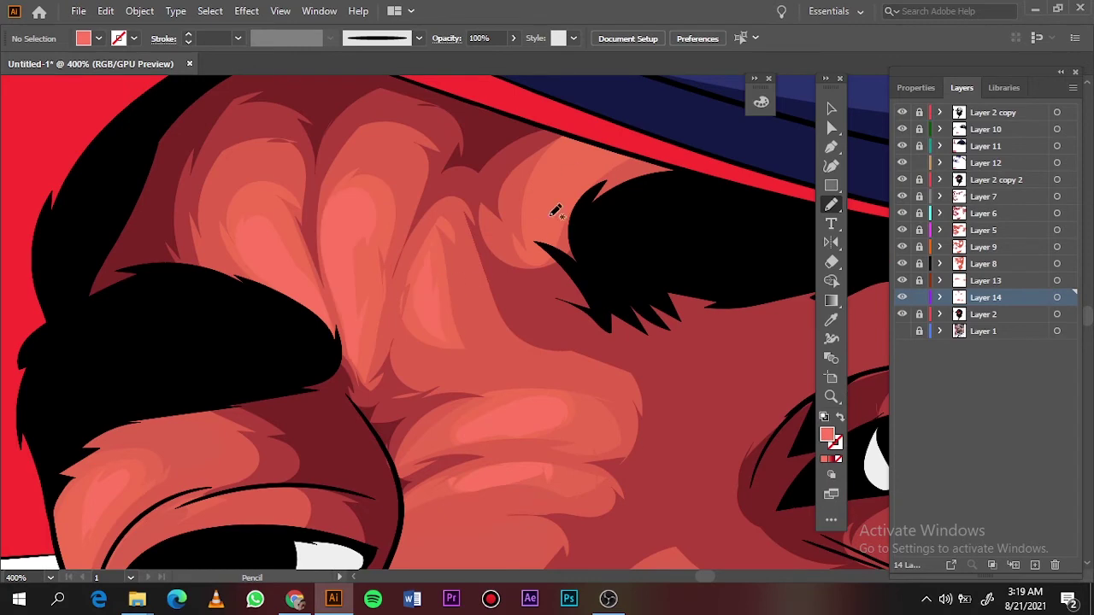
mouse_move(555, 212)
mouse_down()
mouse_move(525, 159)
mouse_move(529, 244)
mouse_move(504, 221)
mouse_move(662, 152)
mouse_up()
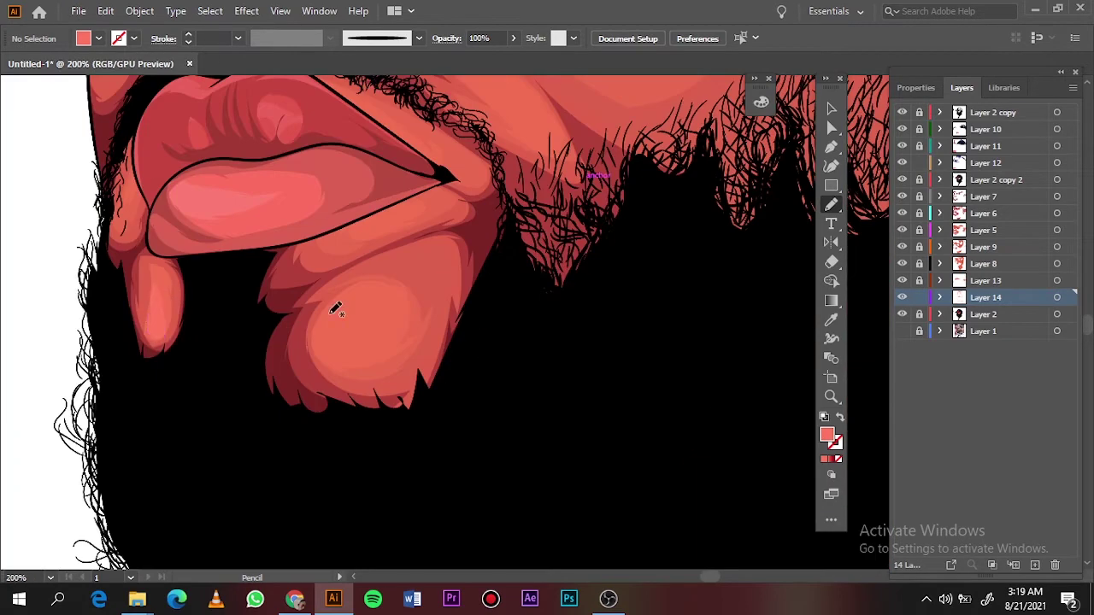
Draw coral highlight shapes on the ear
key(ctrl+0)
scroll(410, 293, up, 4)
key(ctrl+0)
scroll(496, 210, up, 5)
key(ctrl+0)
scroll(547, 282, up, 4)
scroll(547, 282, up, 2)
drag(626, 257, 616, 306)
key(ctrl+0)
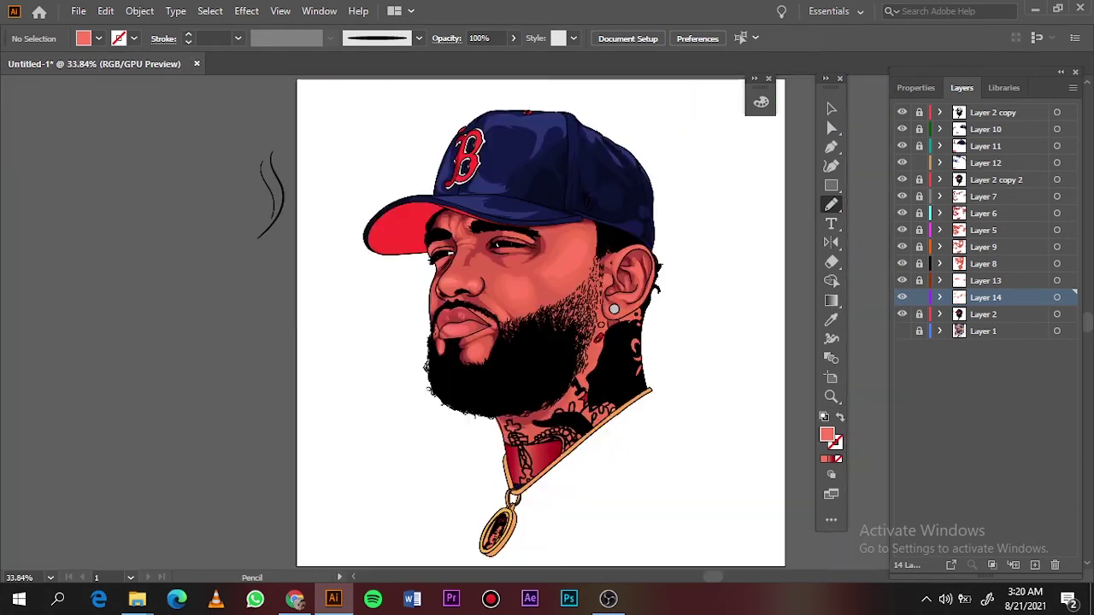
On new Layer 15, draw a long flat ellipse above the artboard with a gradient fill
key(ctrl+l)
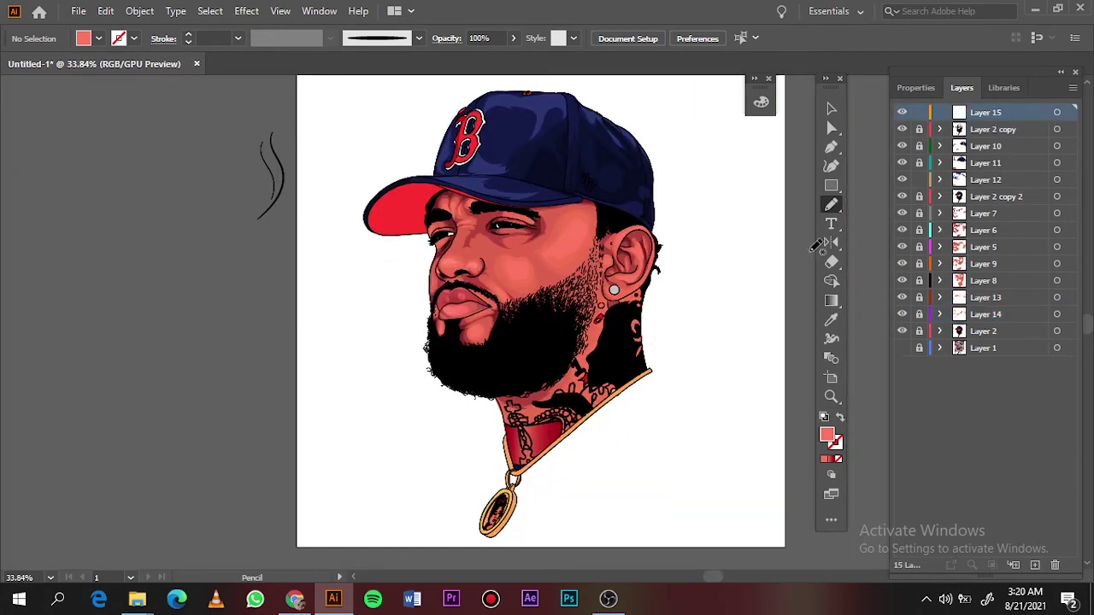
key(l)
drag(268, 190, 795, 203)
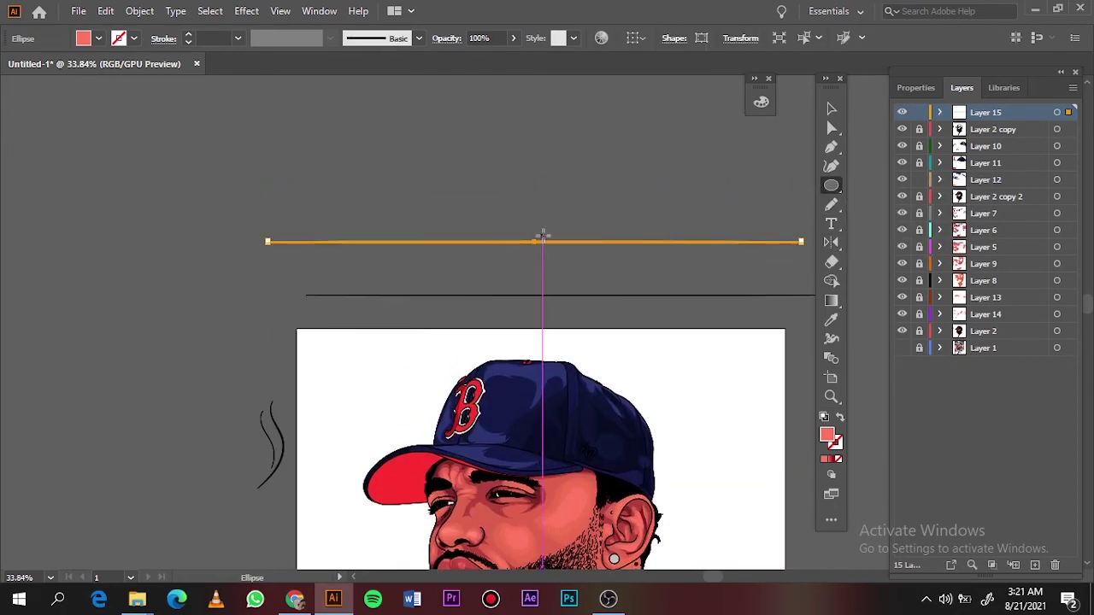
click(98, 39)
click(34, 99)
Make the gradient's left stop black, add a middle stop, shift the midpoint right, then brush a curved stroke
key(ctrl+0)
key(ctrl+plus)
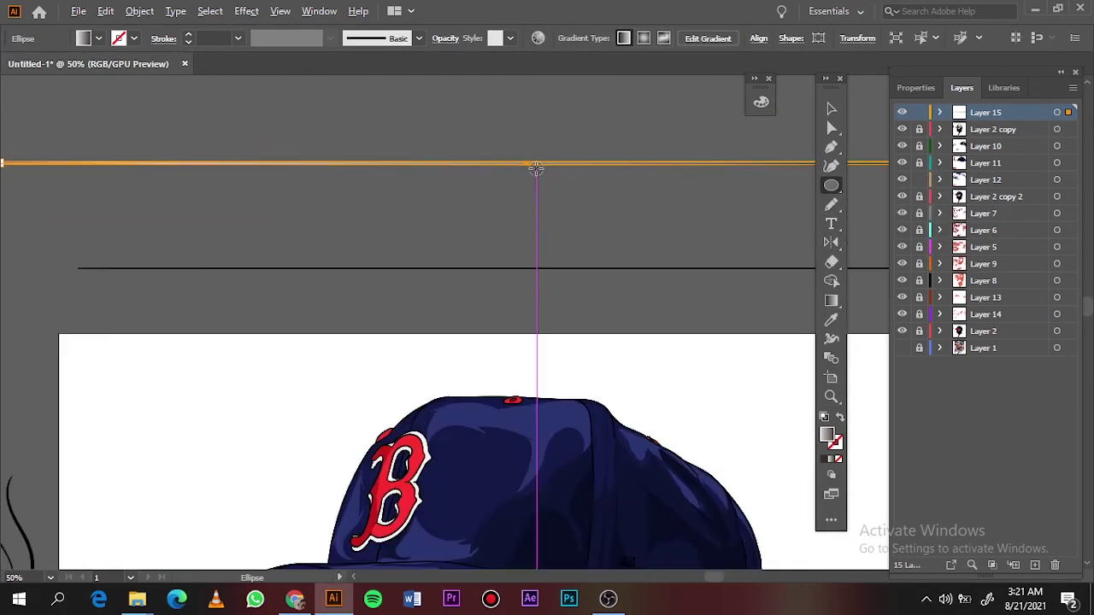
key(g)
double_click(32, 333)
click(43, 473)
click(108, 333)
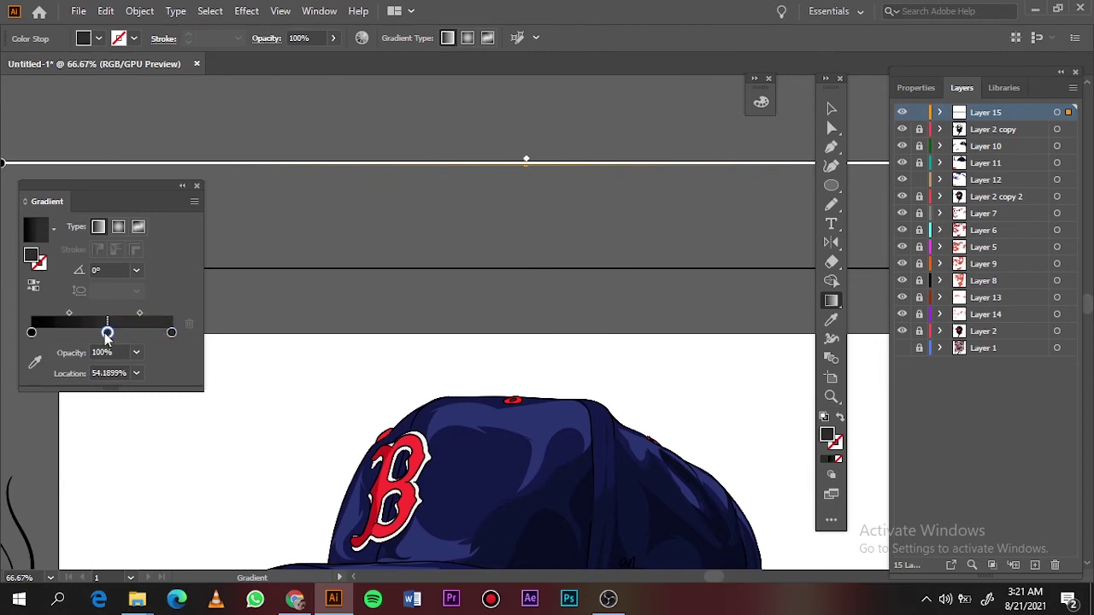
double_click(107, 333)
click(64, 339)
drag(70, 313, 79, 313)
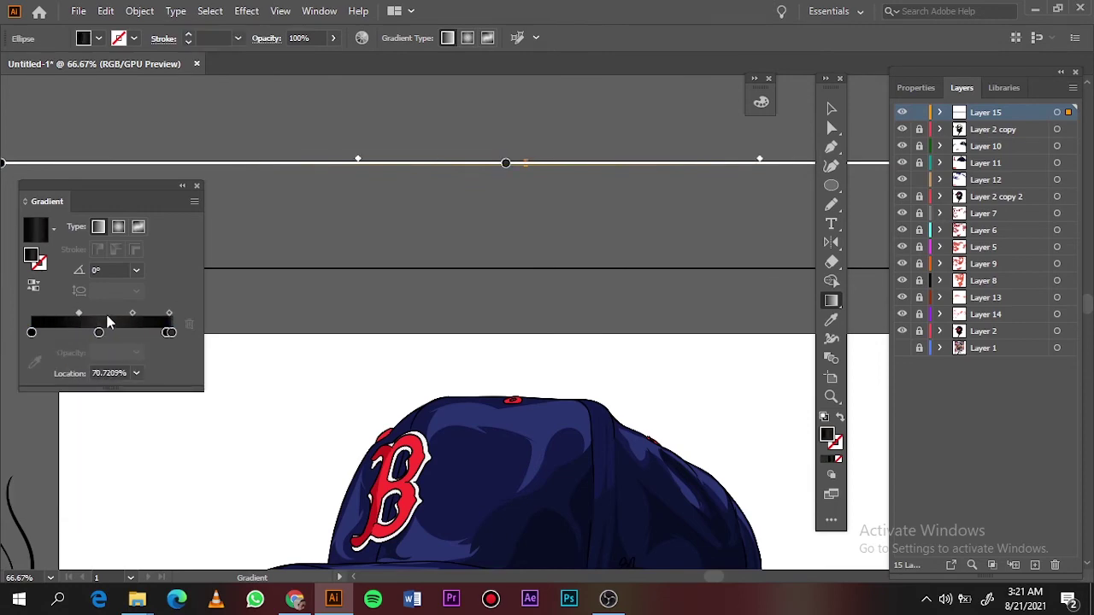
click(830, 205)
drag(552, 244, 665, 203)
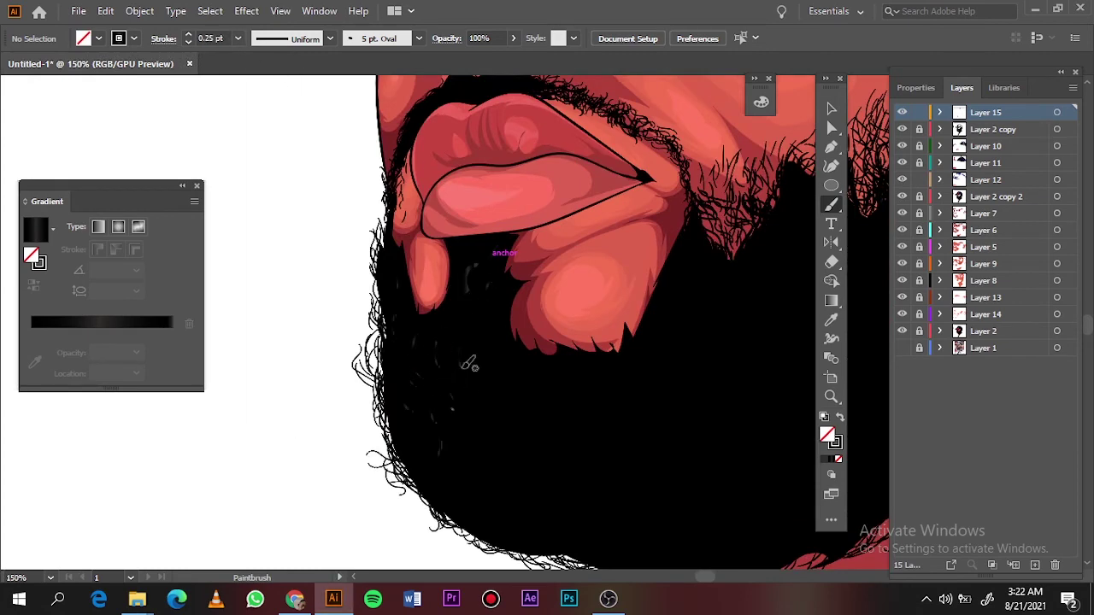
Paint 0.25 pt grey hair strands over the beard, sideburn and eyebrow, zooming between areas
scroll(537, 402, down, 4)
scroll(284, 398, up, 4)
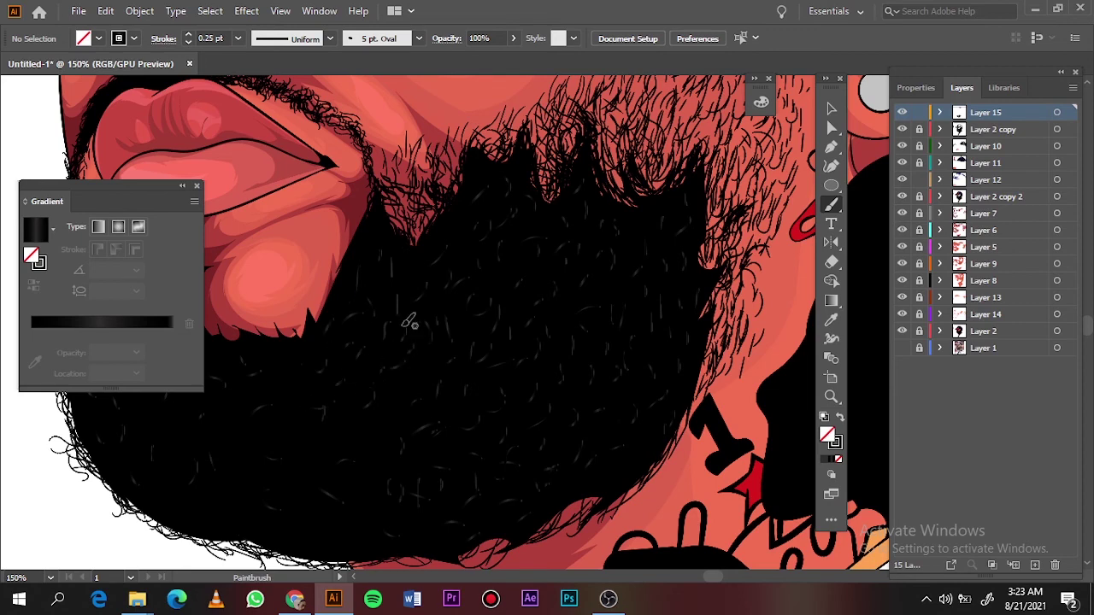
scroll(408, 322, down, 4)
scroll(594, 220, up, 4)
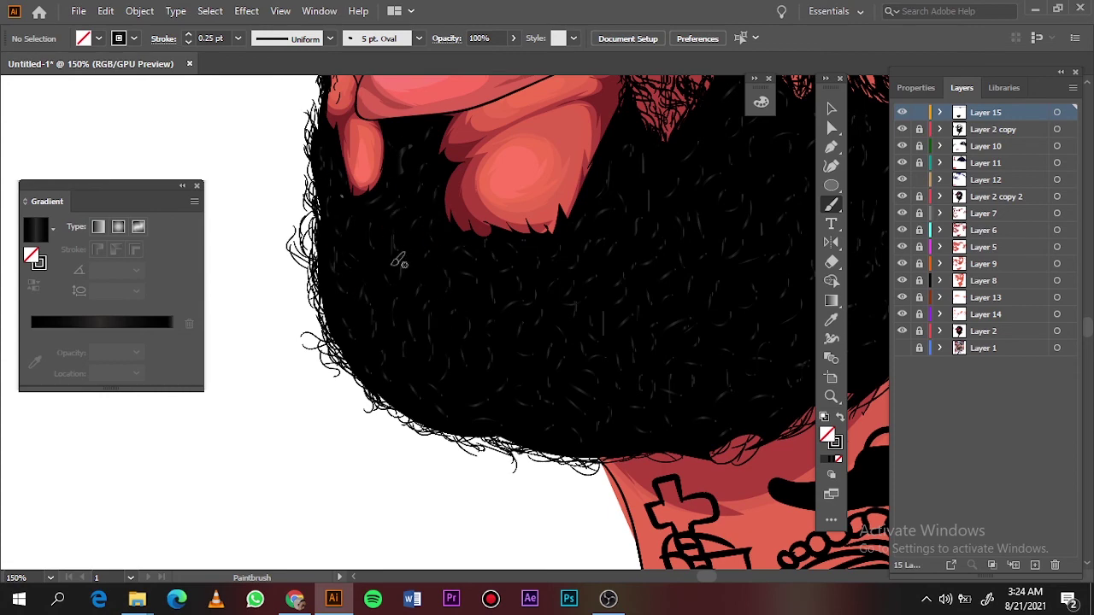
scroll(398, 260, down, 4)
scroll(470, 206, up, 5)
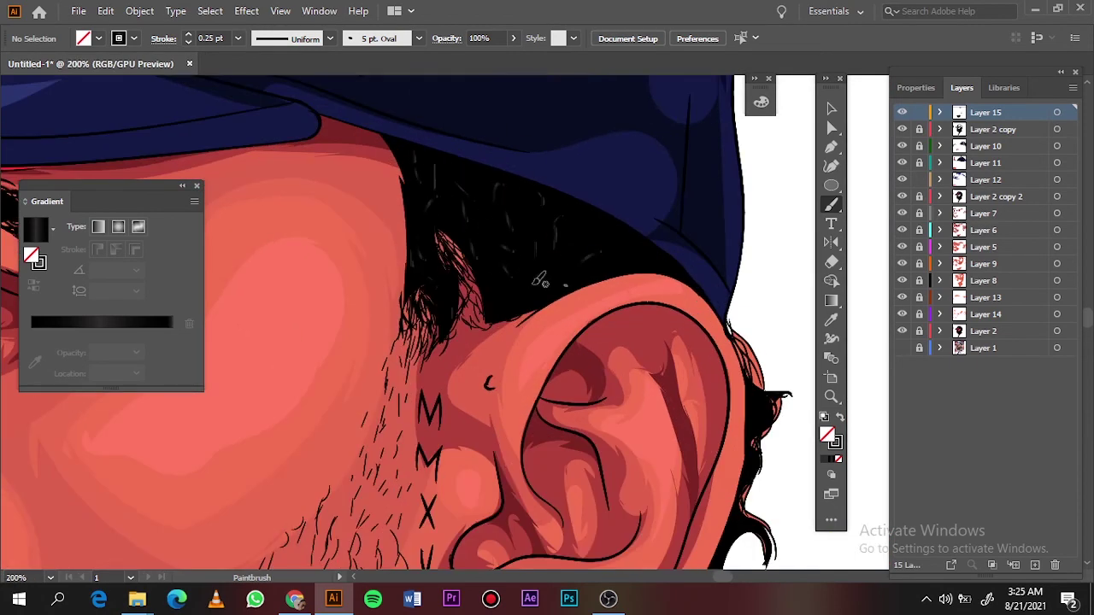
scroll(504, 294, down, 4)
scroll(453, 290, up, 5)
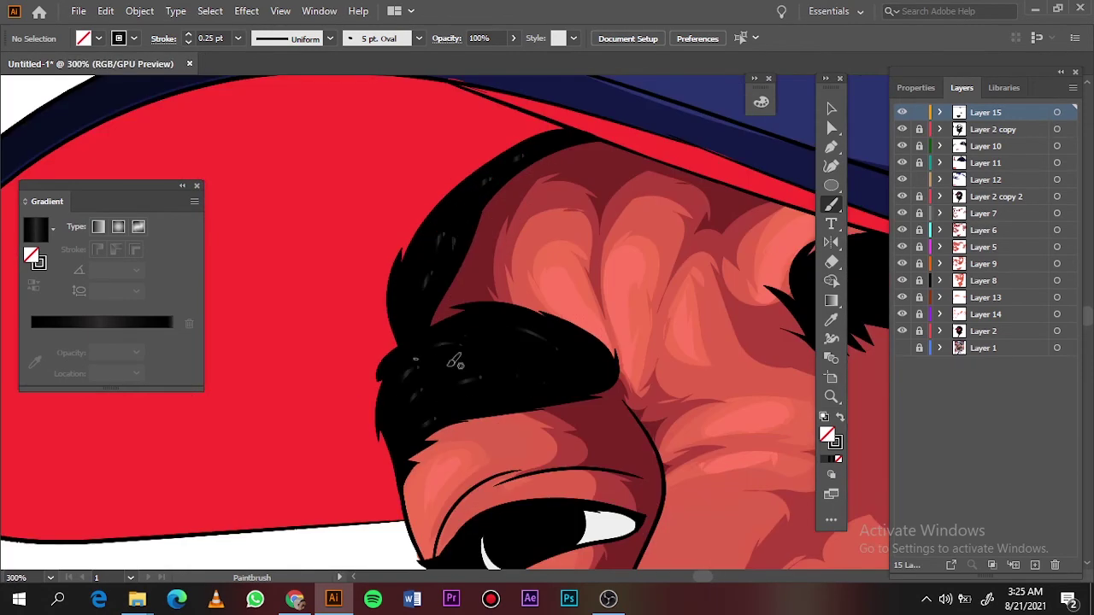
scroll(541, 432, down, 2)
scroll(786, 254, down, 1)
scroll(786, 253, down, 3)
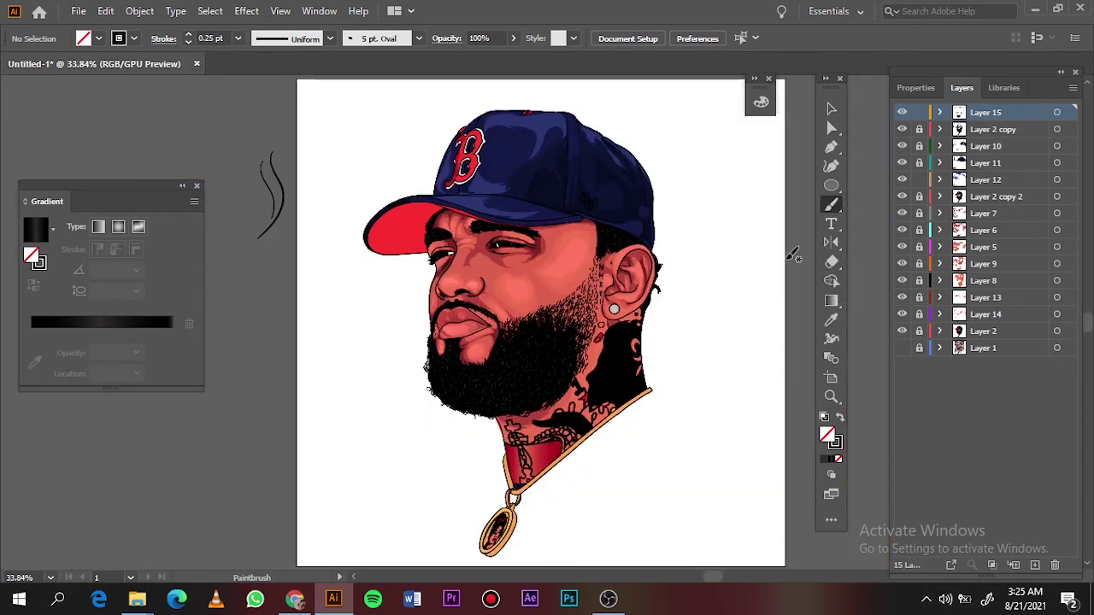
On a new layer, draw a small white circle and apply a 9-pixel Gaussian Blur
click(1035, 565)
click(826, 427)
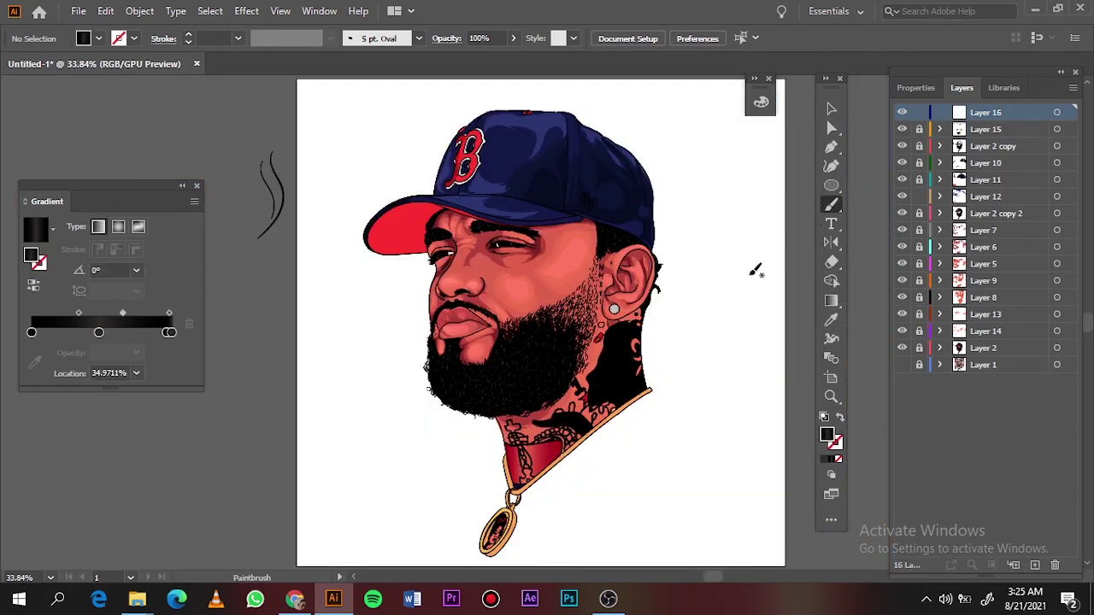
key(l)
drag(256, 260, 282, 285)
scroll(264, 262, up, 3)
click(246, 10)
click(444, 277)
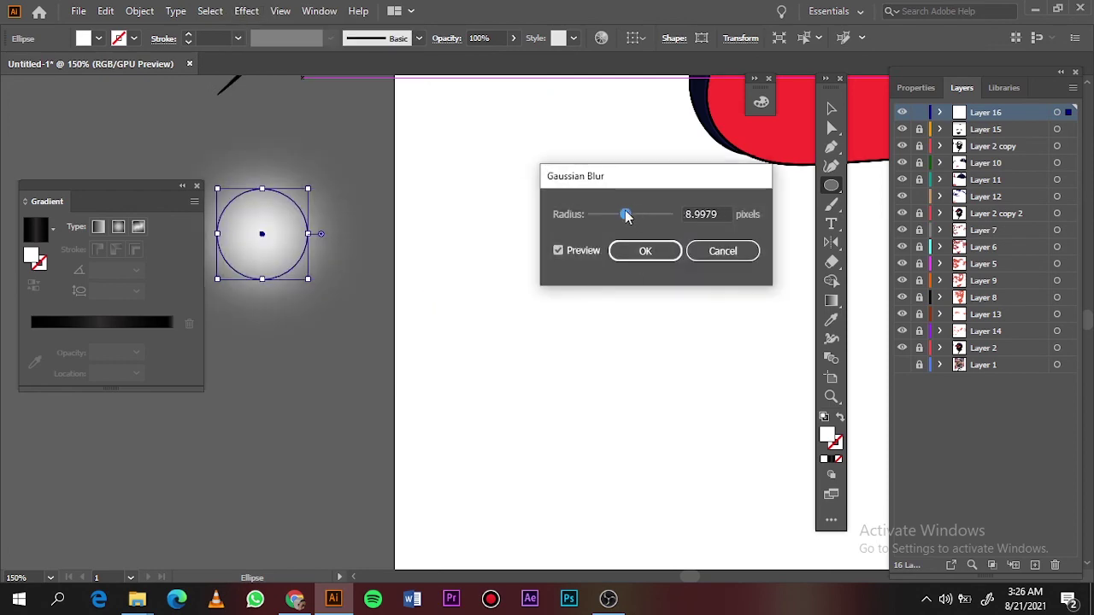
click(647, 248)
Draw a four-point star and shrink it onto the white glow
drag(831, 185, 867, 242)
drag(453, 215, 569, 210)
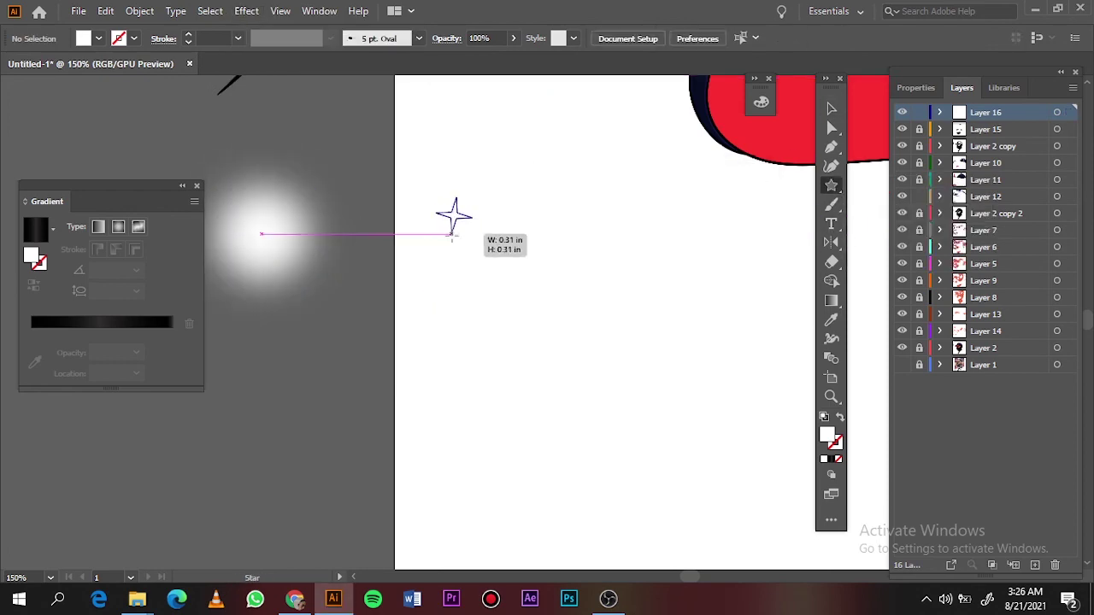
key(v)
drag(458, 232, 265, 248)
drag(350, 195, 628, 273)
Position the glow sparkle onto the earring
scroll(630, 322, down, 3)
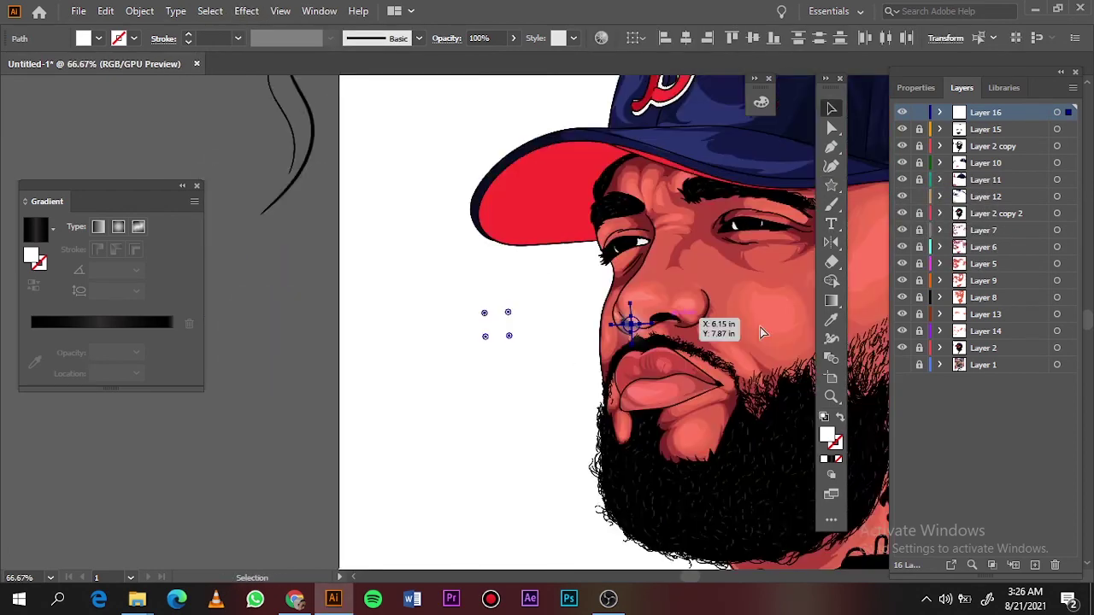
drag(735, 355, 734, 353)
scroll(733, 353, up, 5)
scroll(464, 166, up, 2)
drag(655, 317, 620, 462)
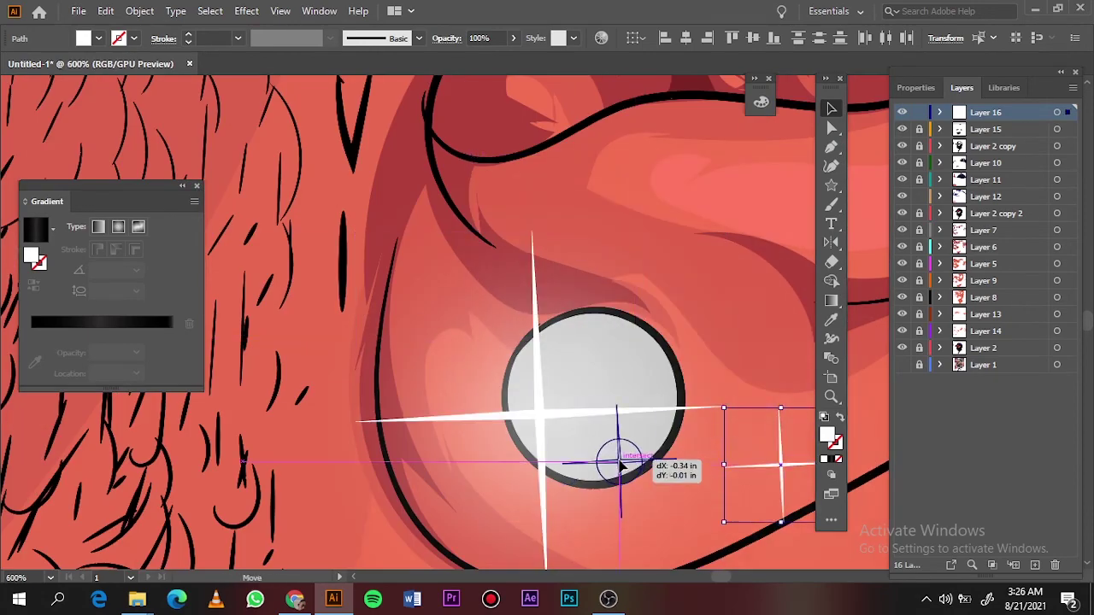
click(761, 204)
key(ctrl+0)
Place a copy of the sparkle on the neck chain edge
scroll(699, 411, up, 5)
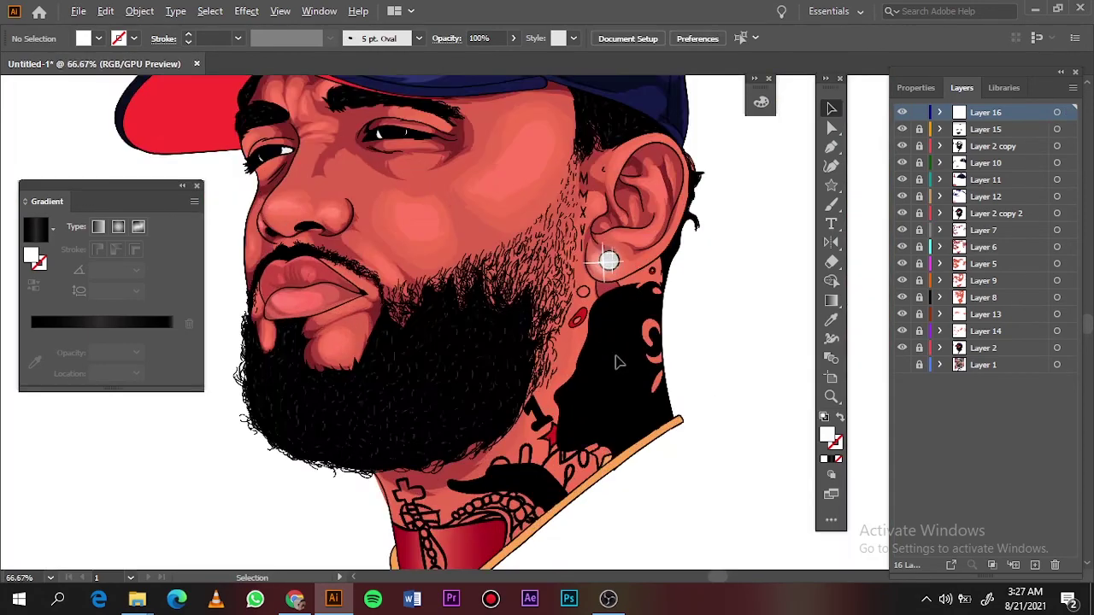
drag(615, 282, 737, 305)
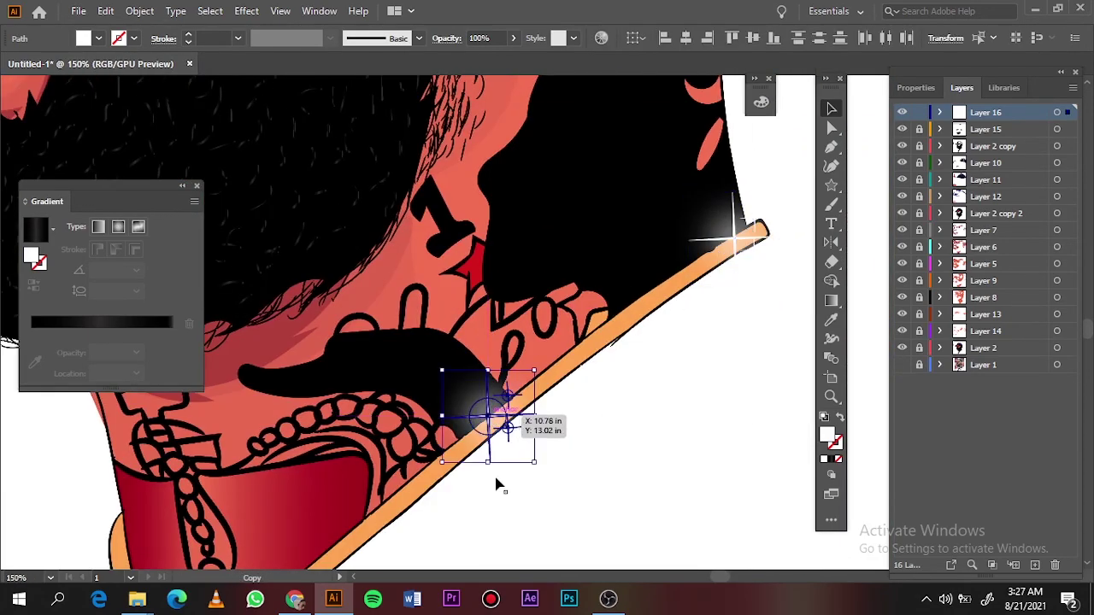
scroll(501, 427, down, 10)
drag(444, 219, 355, 395)
key(ctrl+0)
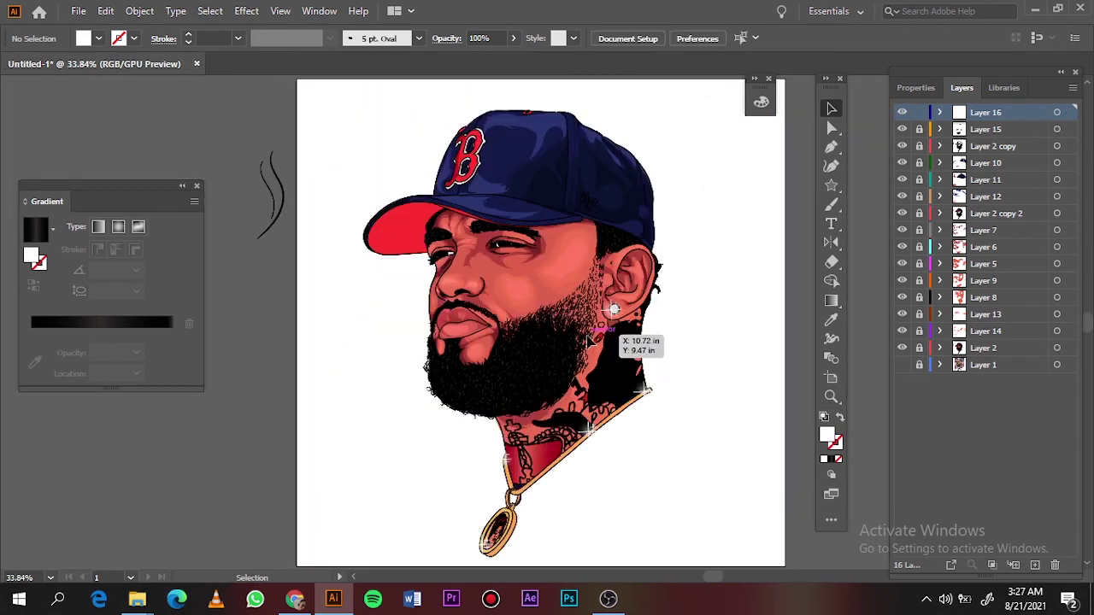
Add Layer 17 and paint a white test brush stroke beside the artboard
click(1035, 565)
key(b)
drag(250, 156, 236, 287)
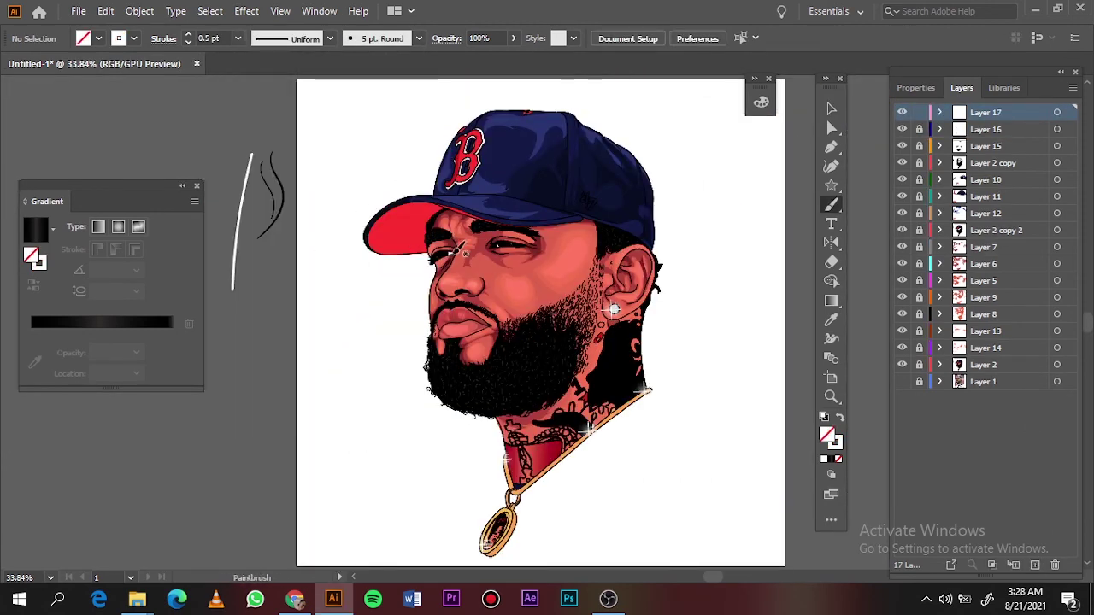